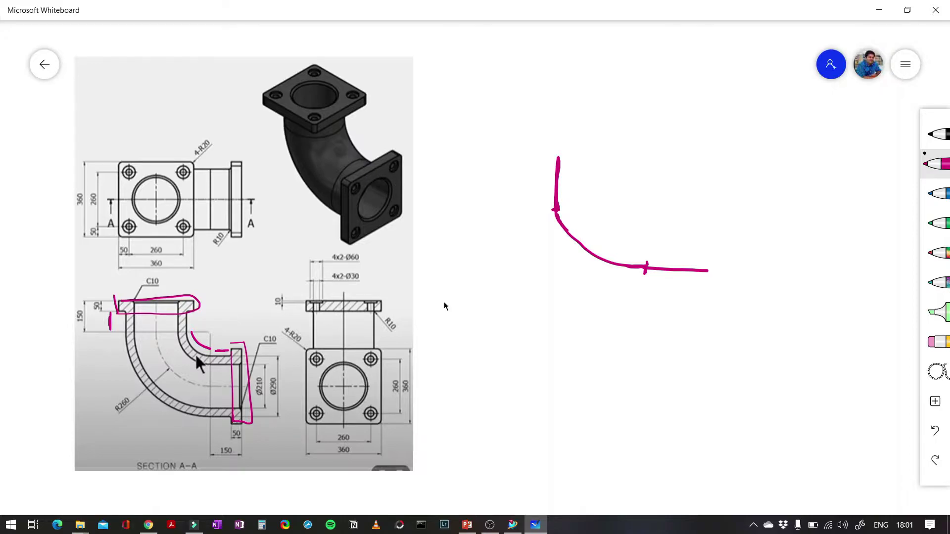
Thicken the path sketch's lower straight segment and label its curved bend R260 with a leader arrow.
{"action": "left_click_drag", "start_coordinate": [657, 268], "coordinate": [708, 270]}
{"action": "left_click_drag", "start_coordinate": [586, 250], "coordinate": [549, 290]}
{"action": "left_click_drag", "start_coordinate": [574, 253], "coordinate": [583, 265]}
{"action": "left_click_drag", "start_coordinate": [519, 319], "coordinate": [566, 296]}
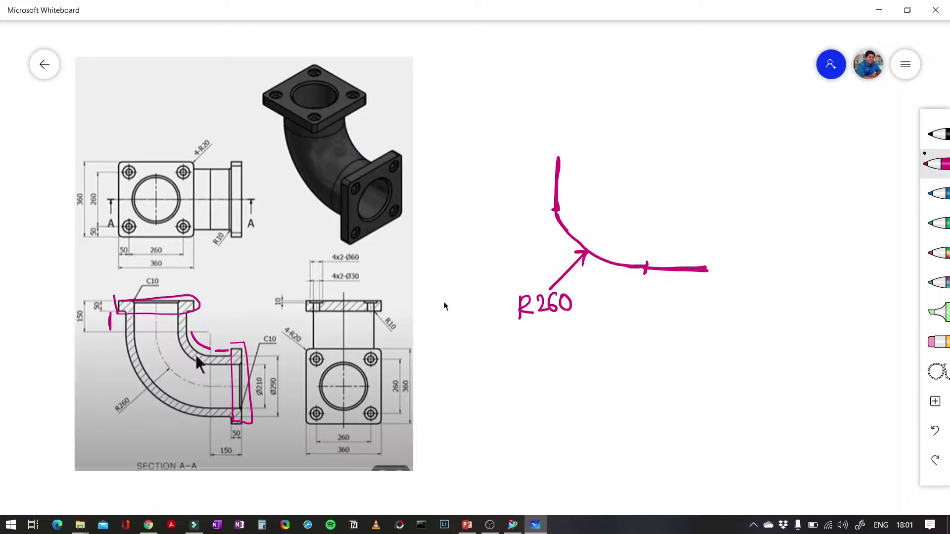
Add dimension marks labelled a beside the vertical segment and below the horizontal segment of the path sketch.
{"action": "mouse_move", "coordinate": [644, 299]}
{"action": "left_mouse_down"}
{"action": "mouse_move", "coordinate": [643, 328]}
{"action": "mouse_move", "coordinate": [705, 313]}
{"action": "left_mouse_up"}
{"action": "left_click_drag", "start_coordinate": [698, 302], "coordinate": [697, 328]}
{"action": "mouse_move", "coordinate": [566, 156]}
{"action": "left_mouse_down"}
{"action": "mouse_move", "coordinate": [581, 156]}
{"action": "mouse_move", "coordinate": [572, 200]}
{"action": "left_mouse_up"}
{"action": "left_click_drag", "start_coordinate": [566, 197], "coordinate": [586, 184]}
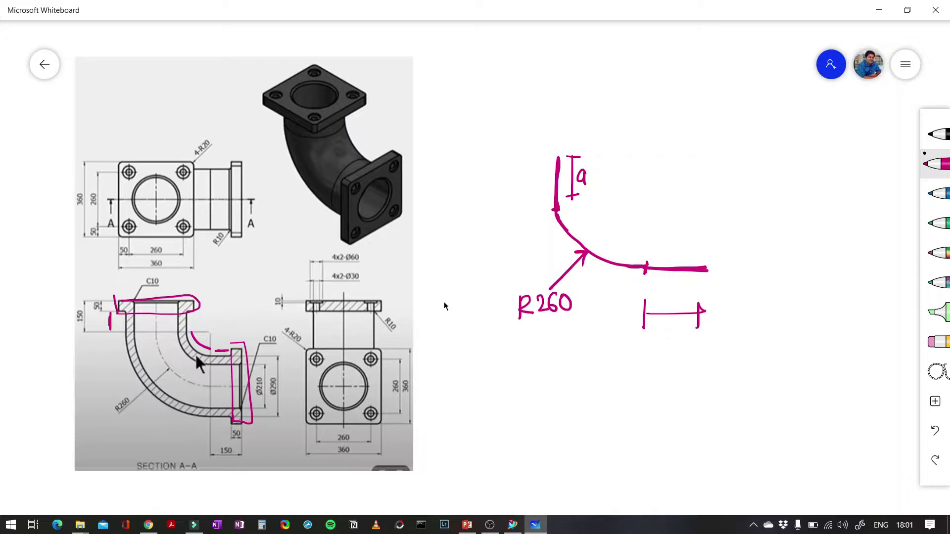
{"action": "left_click_drag", "start_coordinate": [672, 297], "coordinate": [674, 307]}
Write a = 150mm beside the path sketch and add the unit mm to the R260 label.
{"action": "mouse_move", "coordinate": [650, 194]}
{"action": "left_mouse_down"}
{"action": "mouse_move", "coordinate": [653, 216]}
{"action": "mouse_move", "coordinate": [668, 200]}
{"action": "left_mouse_up"}
{"action": "mouse_move", "coordinate": [659, 205]}
{"action": "left_mouse_down"}
{"action": "mouse_move", "coordinate": [679, 207]}
{"action": "mouse_move", "coordinate": [693, 191]}
{"action": "mouse_move", "coordinate": [684, 208]}
{"action": "mouse_move", "coordinate": [701, 192]}
{"action": "mouse_move", "coordinate": [719, 210]}
{"action": "left_mouse_up"}
{"action": "mouse_move", "coordinate": [722, 196]}
{"action": "left_mouse_down"}
{"action": "mouse_move", "coordinate": [723, 209]}
{"action": "mouse_move", "coordinate": [733, 207]}
{"action": "left_mouse_up"}
{"action": "left_click_drag", "start_coordinate": [576, 301], "coordinate": [601, 312]}
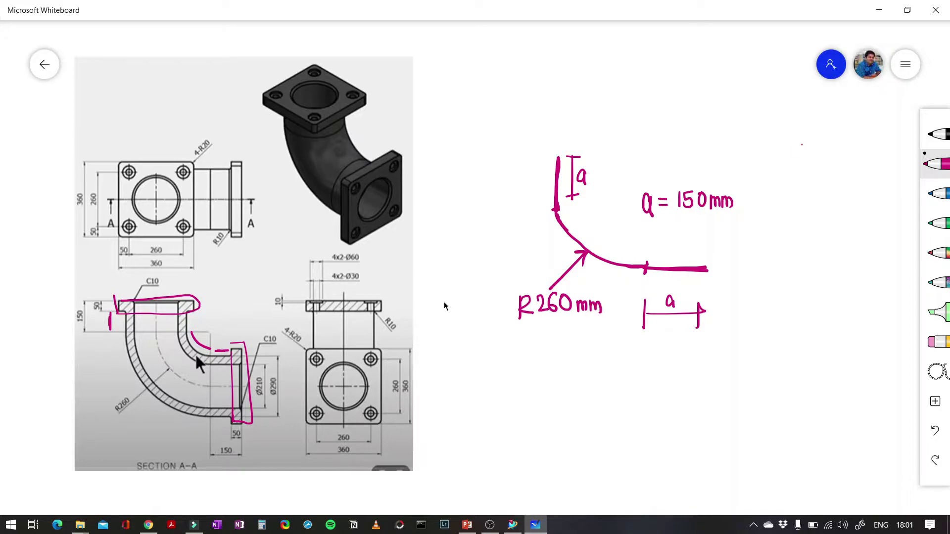
Mark the pipe wall thickness in Section A-A with opposing arrows and note 40mm, erasing the trial note 80mm.
{"action": "mouse_move", "coordinate": [803, 147]}
{"action": "left_mouse_down"}
{"action": "mouse_move", "coordinate": [810, 160]}
{"action": "mouse_move", "coordinate": [815, 148]}
{"action": "mouse_move", "coordinate": [847, 159]}
{"action": "left_mouse_up"}
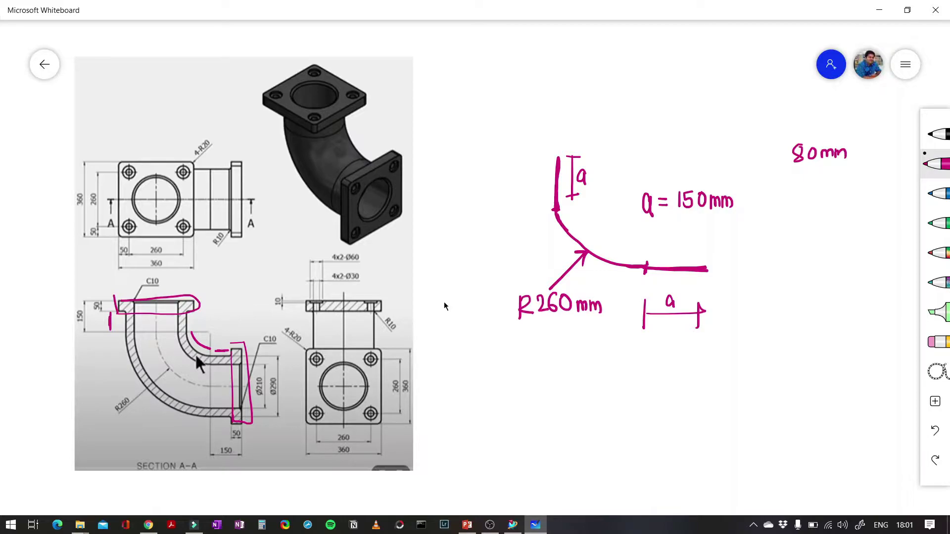
{"action": "left_click_drag", "start_coordinate": [221, 383], "coordinate": [223, 369]}
{"action": "left_click_drag", "start_coordinate": [214, 337], "coordinate": [217, 355]}
{"action": "left_click_drag", "start_coordinate": [791, 175], "coordinate": [797, 189]}
{"action": "mouse_move", "coordinate": [795, 183]}
{"action": "left_mouse_down"}
{"action": "mouse_move", "coordinate": [795, 197]}
{"action": "mouse_move", "coordinate": [802, 188]}
{"action": "left_mouse_up"}
{"action": "key", "text": "ctrl+z"}
{"action": "key", "text": "ctrl+z"}
{"action": "mouse_move", "coordinate": [797, 181]}
{"action": "left_mouse_down"}
{"action": "mouse_move", "coordinate": [796, 195]}
{"action": "mouse_move", "coordinate": [806, 183]}
{"action": "mouse_move", "coordinate": [847, 193]}
{"action": "left_mouse_up"}
{"action": "left_click", "coordinate": [937, 341]}
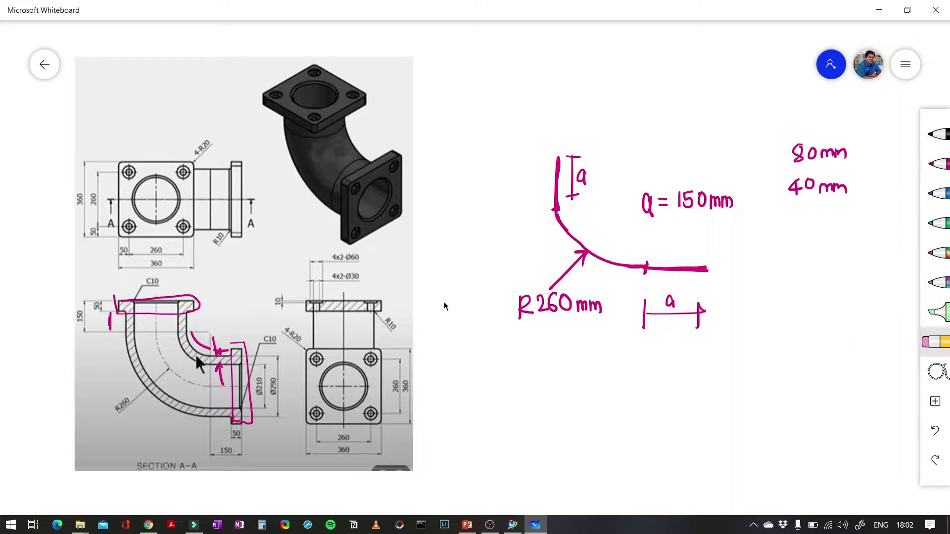
{"action": "mouse_move", "coordinate": [791, 154]}
{"action": "left_mouse_down"}
{"action": "mouse_move", "coordinate": [838, 158]}
{"action": "mouse_move", "coordinate": [806, 149]}
{"action": "left_mouse_up"}
Draw a blue vertical section line across the free end of the path sketch's horizontal segment.
{"action": "left_click", "coordinate": [937, 193]}
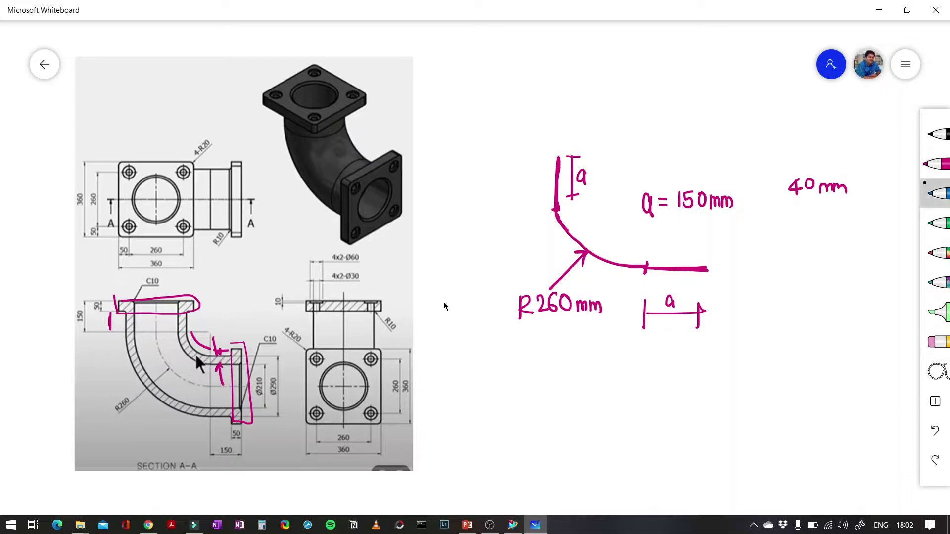
{"action": "left_click_drag", "start_coordinate": [708, 239], "coordinate": [707, 299]}
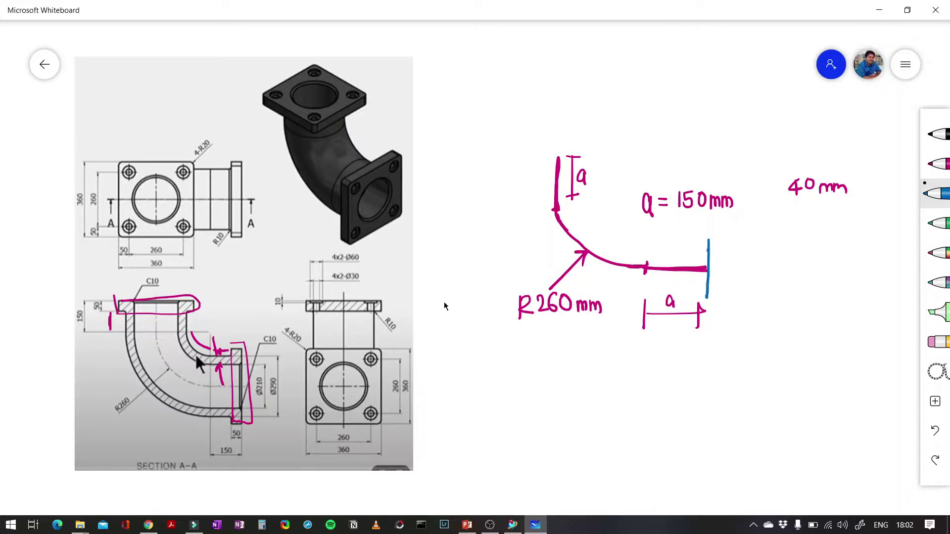
{"action": "mouse_move", "coordinate": [718, 238]}
{"action": "left_mouse_down"}
{"action": "mouse_move", "coordinate": [731, 238]}
{"action": "mouse_move", "coordinate": [732, 292]}
{"action": "left_mouse_up"}
{"action": "mouse_move", "coordinate": [743, 254]}
{"action": "left_mouse_down"}
{"action": "mouse_move", "coordinate": [739, 261]}
{"action": "mouse_move", "coordinate": [747, 259]}
{"action": "left_mouse_up"}
{"action": "left_click_drag", "start_coordinate": [745, 247], "coordinate": [744, 278]}
{"action": "mouse_move", "coordinate": [760, 254]}
{"action": "left_mouse_down"}
{"action": "mouse_move", "coordinate": [763, 272]}
{"action": "mouse_move", "coordinate": [770, 260]}
{"action": "left_mouse_up"}
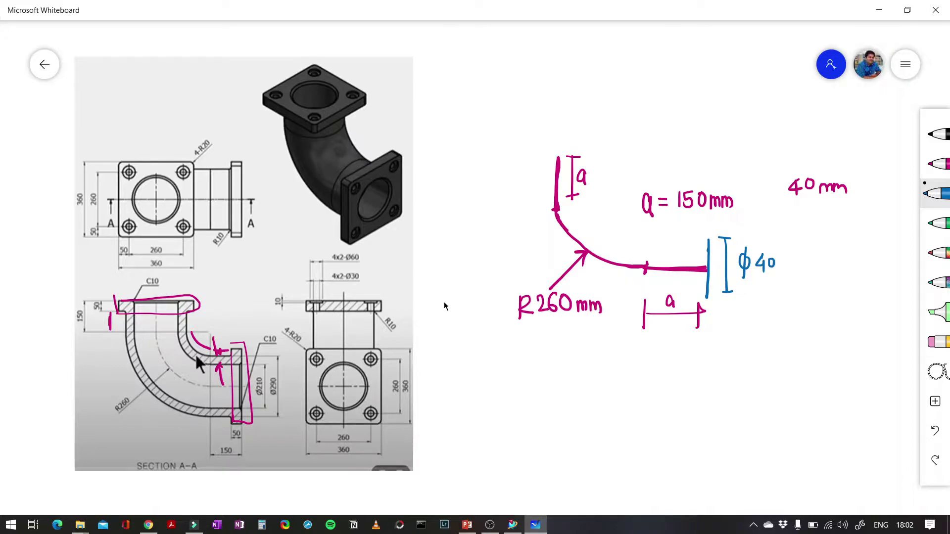
{"action": "key", "text": "ctrl+z"}
{"action": "key", "text": "ctrl+z"}
{"action": "key", "text": "ctrl+z"}
{"action": "key", "text": "ctrl+z"}
{"action": "key", "text": "ctrl+z"}
{"action": "key", "text": "ctrl+z"}
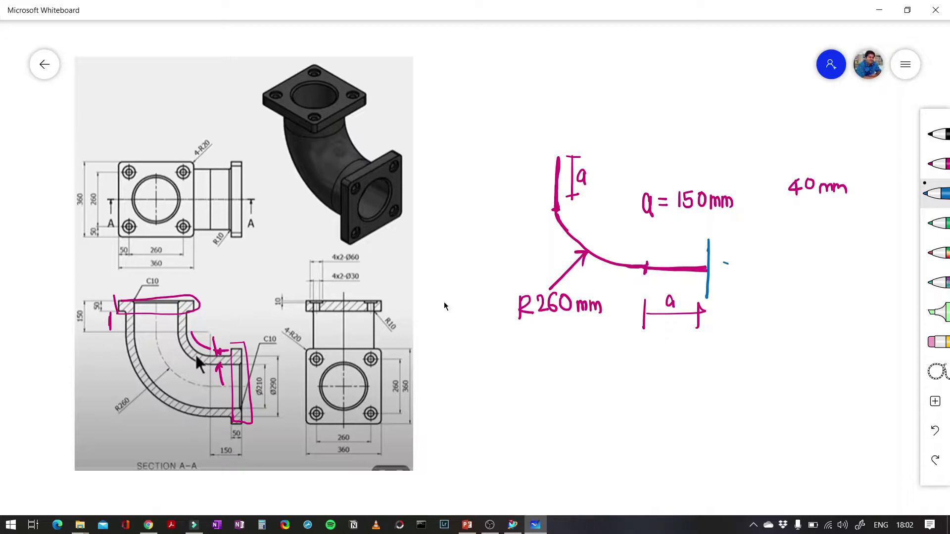
Draw a blue arrow from the section line and two concentric circles showing the hollow pipe's cross-section.
{"action": "left_click_drag", "start_coordinate": [726, 263], "coordinate": [754, 264]}
{"action": "left_click_drag", "start_coordinate": [748, 257], "coordinate": [747, 268]}
{"action": "mouse_move", "coordinate": [837, 241]}
{"action": "left_mouse_down"}
{"action": "mouse_move", "coordinate": [800, 233]}
{"action": "mouse_move", "coordinate": [795, 287]}
{"action": "mouse_move", "coordinate": [836, 243]}
{"action": "mouse_move", "coordinate": [814, 244]}
{"action": "mouse_move", "coordinate": [825, 250]}
{"action": "left_mouse_up"}
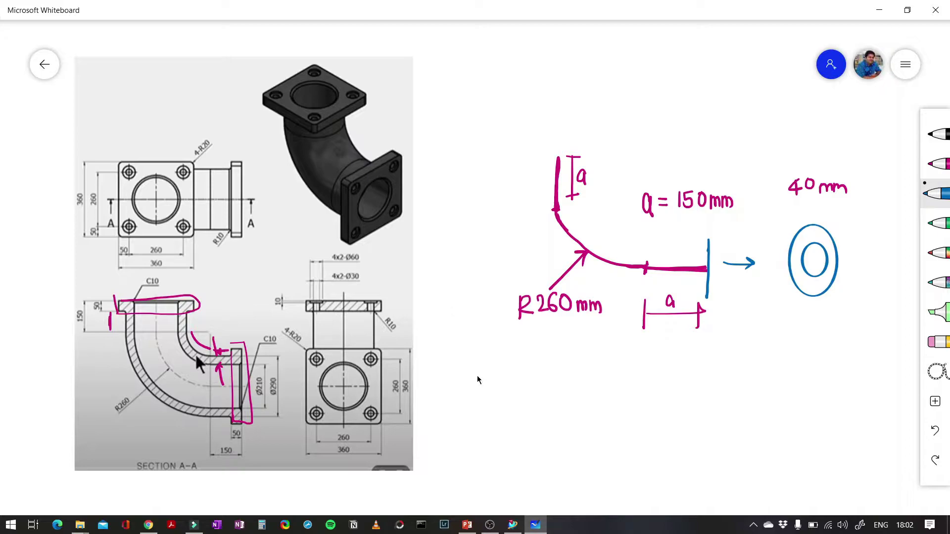
Switch to NX and create a new millimetre Model part named Swept in the folder E:\NX_Tutorials\1_Modeling.
{"action": "left_click", "coordinate": [512, 524]}
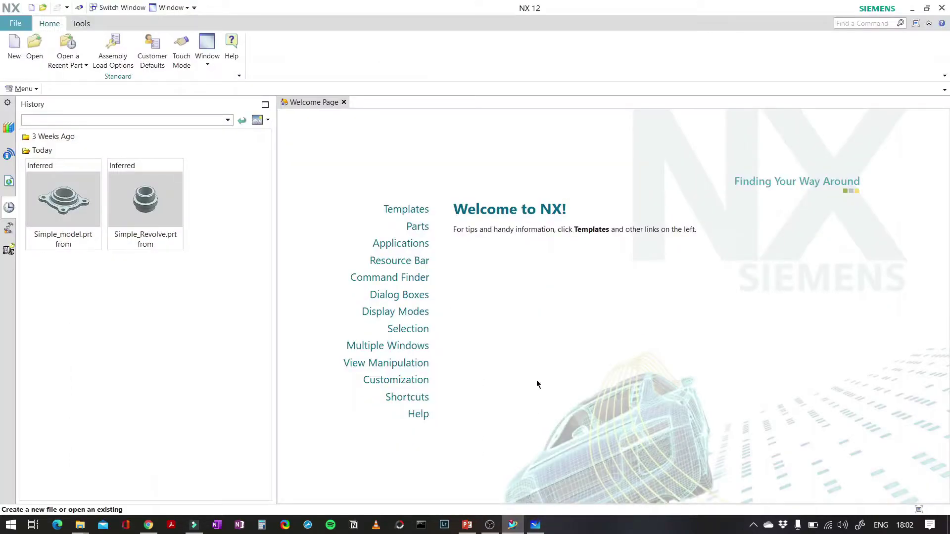
{"action": "left_click", "coordinate": [9, 59]}
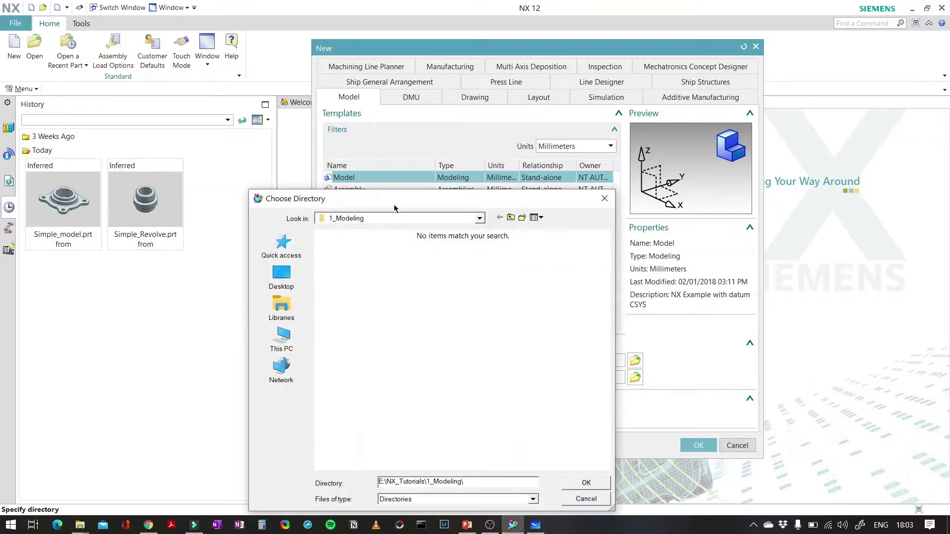
{"action": "left_click_drag", "start_coordinate": [372, 250], "coordinate": [329, 134]}
{"action": "left_click", "coordinate": [533, 419]}
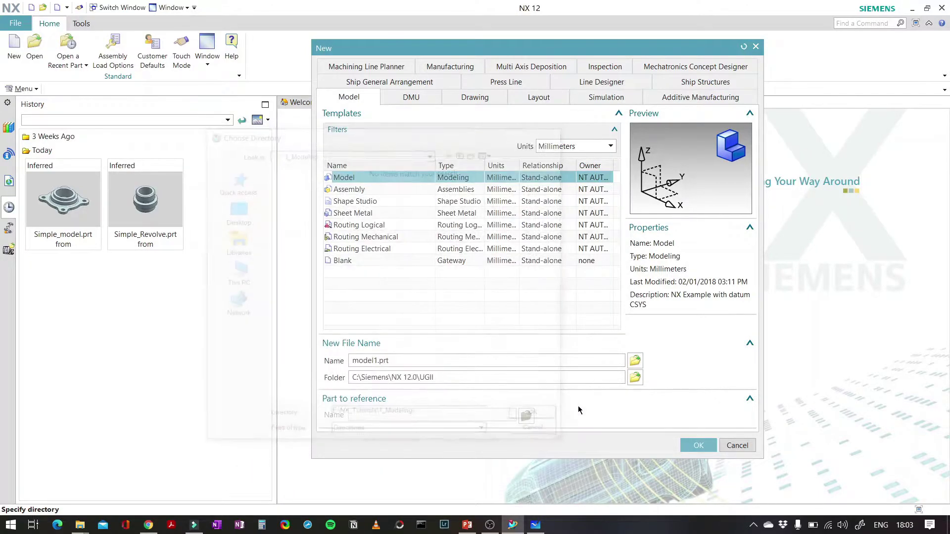
{"action": "left_click", "coordinate": [634, 360]}
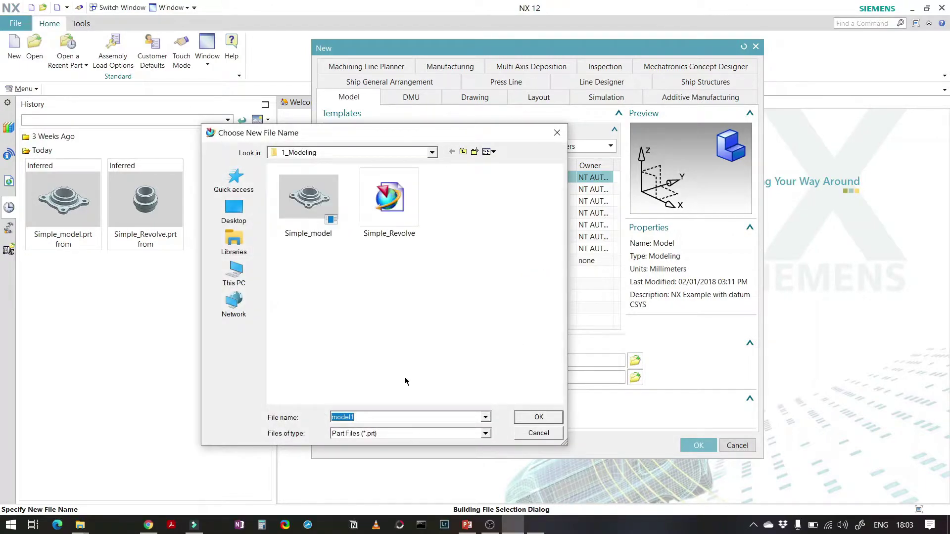
{"action": "type", "text": "Swept"}
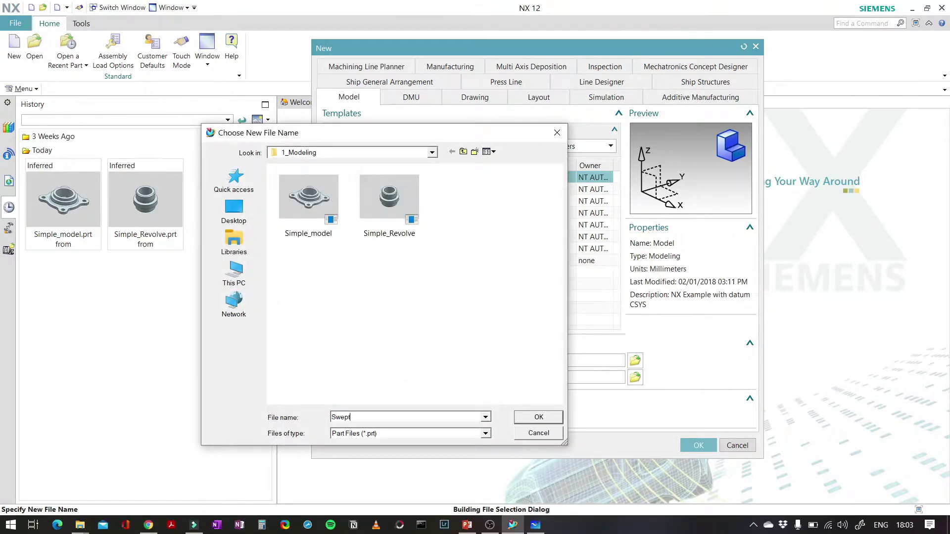
{"action": "key", "text": "Return"}
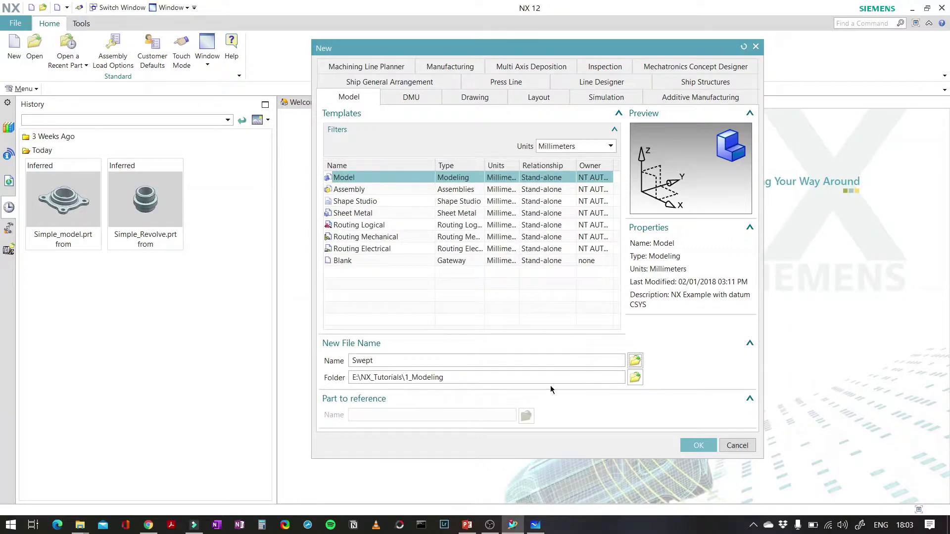
{"action": "left_click", "coordinate": [701, 446]}
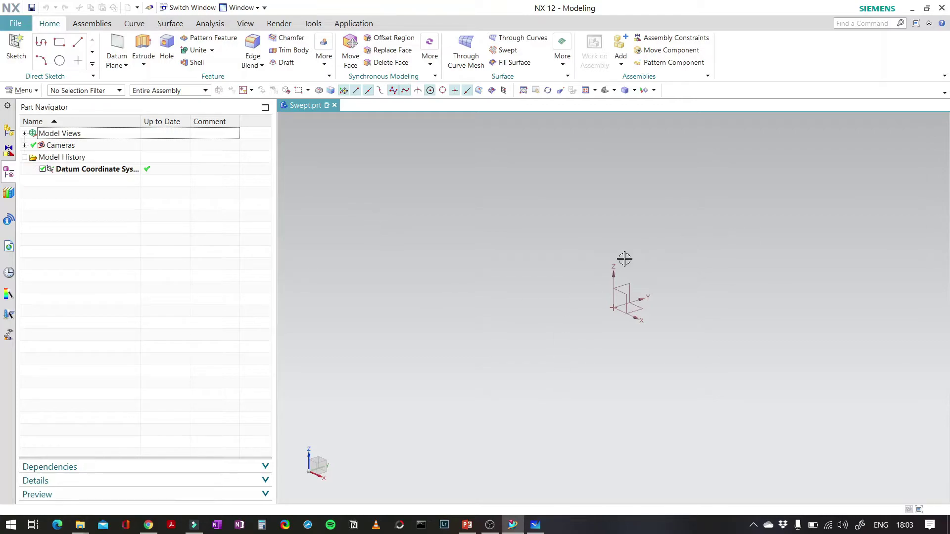
Switch to Microsoft Whiteboard and draw three axis arrows from a common origin in the blank area below the path sketch.
{"action": "left_click", "coordinate": [535, 525]}
{"action": "scroll", "coordinate": [568, 340], "scroll_direction": "down", "scroll_amount": 3, "text": "ctrl"}
{"action": "scroll", "coordinate": [567, 340], "scroll_direction": "up", "scroll_amount": 1, "text": "ctrl"}
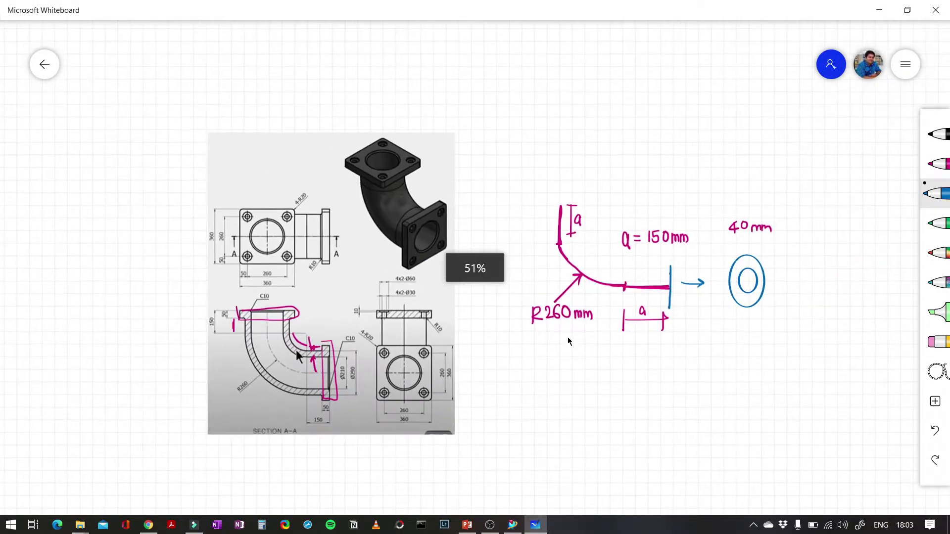
{"action": "right_click_drag", "start_coordinate": [600, 381], "coordinate": [530, 185]}
{"action": "scroll", "coordinate": [528, 217], "scroll_direction": "up", "scroll_amount": 5, "text": "ctrl"}
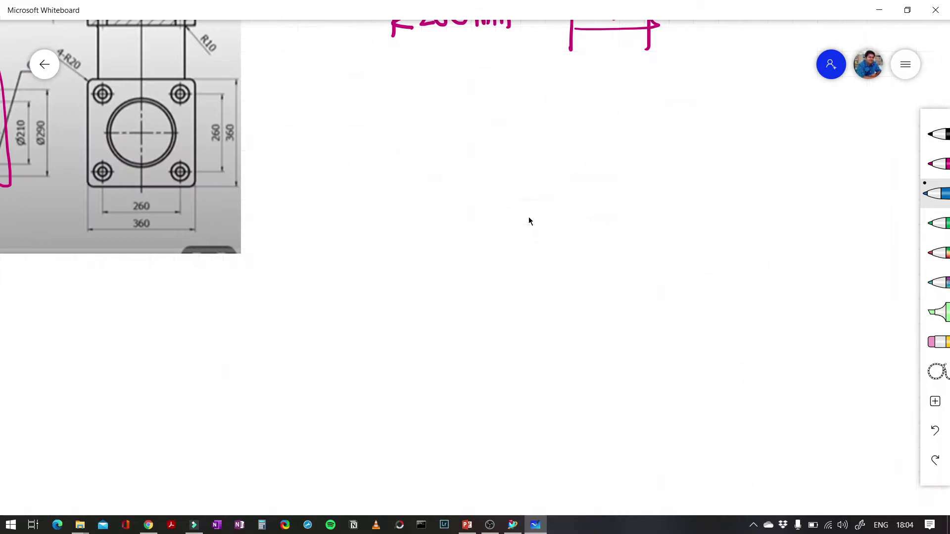
{"action": "mouse_move", "coordinate": [521, 188]}
{"action": "left_mouse_down"}
{"action": "mouse_move", "coordinate": [519, 262]}
{"action": "mouse_move", "coordinate": [591, 236]}
{"action": "left_mouse_up"}
{"action": "left_click_drag", "start_coordinate": [520, 262], "coordinate": [566, 286]}
{"action": "mouse_move", "coordinate": [559, 276]}
{"action": "left_mouse_down"}
{"action": "mouse_move", "coordinate": [565, 286]}
{"action": "mouse_move", "coordinate": [553, 290]}
{"action": "left_mouse_up"}
{"action": "left_click_drag", "start_coordinate": [578, 228], "coordinate": [581, 249]}
Outline the XZ plane on the drawn axes and label the axes x, y and z.
{"action": "mouse_move", "coordinate": [513, 200]}
{"action": "left_mouse_down"}
{"action": "mouse_move", "coordinate": [521, 185]}
{"action": "mouse_move", "coordinate": [526, 202]}
{"action": "mouse_move", "coordinate": [542, 205]}
{"action": "mouse_move", "coordinate": [545, 274]}
{"action": "left_mouse_up"}
{"action": "left_click_drag", "start_coordinate": [518, 161], "coordinate": [534, 172]}
{"action": "mouse_move", "coordinate": [531, 288]}
{"action": "left_mouse_down"}
{"action": "mouse_move", "coordinate": [527, 297]}
{"action": "mouse_move", "coordinate": [539, 296]}
{"action": "left_mouse_up"}
{"action": "left_click_drag", "start_coordinate": [600, 220], "coordinate": [603, 229]}
{"action": "left_click_drag", "start_coordinate": [607, 222], "coordinate": [598, 256]}
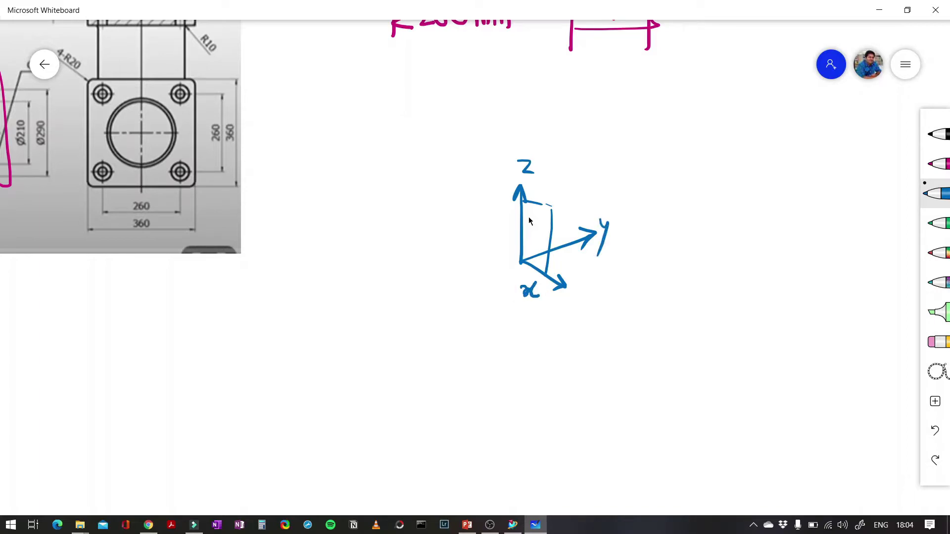
Draw a curved pipe with circular ends starting at the axes' origin, and outline the YZ plane.
{"action": "mouse_move", "coordinate": [454, 136]}
{"action": "left_mouse_down"}
{"action": "mouse_move", "coordinate": [450, 214]}
{"action": "mouse_move", "coordinate": [510, 246]}
{"action": "left_mouse_up"}
{"action": "key", "text": "ctrl+z"}
{"action": "mouse_move", "coordinate": [449, 172]}
{"action": "left_mouse_down"}
{"action": "mouse_move", "coordinate": [452, 228]}
{"action": "mouse_move", "coordinate": [517, 264]}
{"action": "left_mouse_up"}
{"action": "mouse_move", "coordinate": [526, 196]}
{"action": "left_mouse_down"}
{"action": "mouse_move", "coordinate": [560, 186]}
{"action": "mouse_move", "coordinate": [571, 241]}
{"action": "mouse_move", "coordinate": [523, 236]}
{"action": "mouse_move", "coordinate": [518, 277]}
{"action": "mouse_move", "coordinate": [540, 243]}
{"action": "mouse_move", "coordinate": [525, 232]}
{"action": "left_mouse_up"}
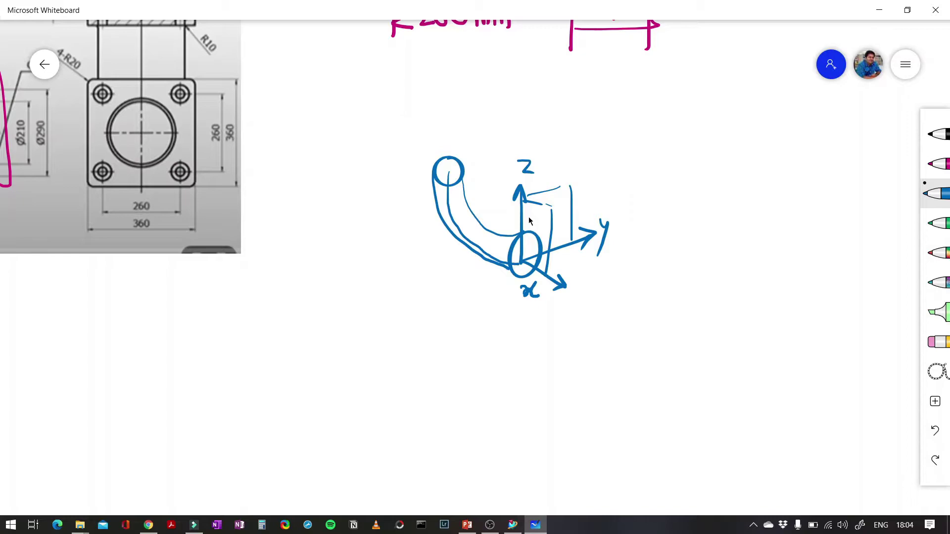
Switch to NX and create a sketch on the XZ plane of the datum coordinate system.
{"action": "key", "text": "alt+Tab"}
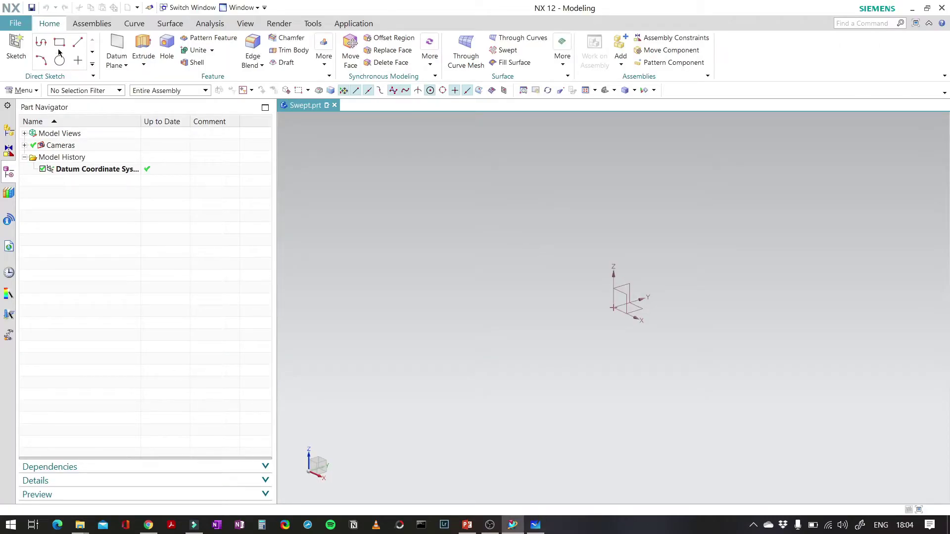
{"action": "left_click", "coordinate": [16, 46]}
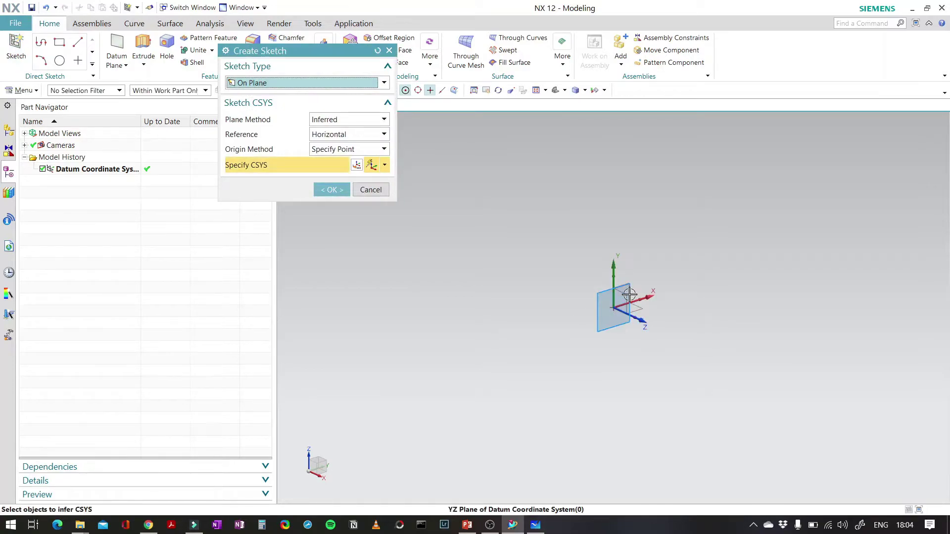
{"action": "left_click", "coordinate": [623, 311]}
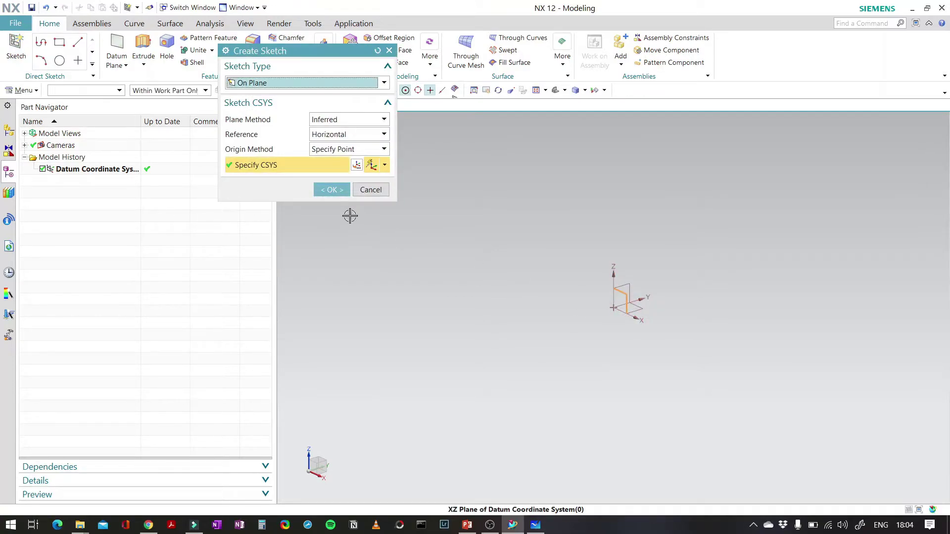
{"action": "middle_click", "coordinate": [706, 259]}
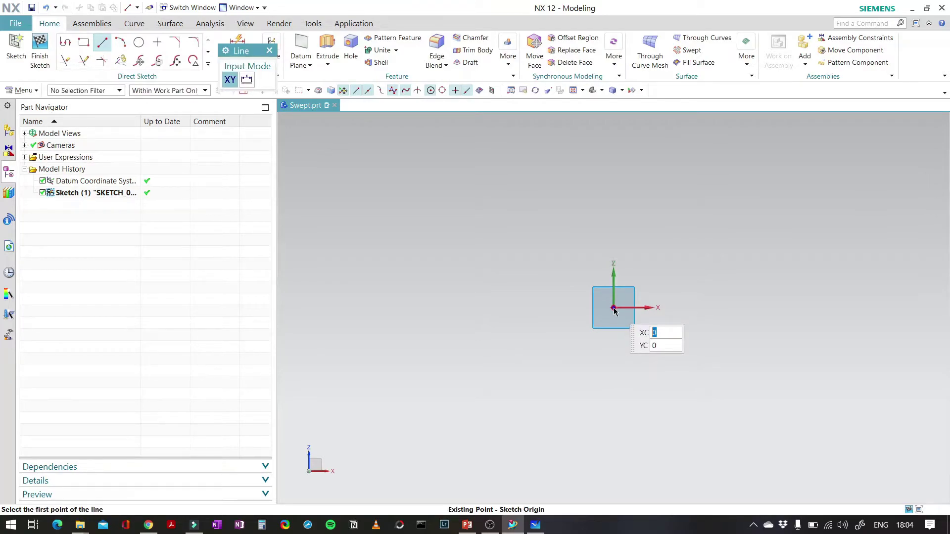
Draw a 150 mm horizontal line from the sketch origin at an angle of 180 degrees.
{"action": "left_click", "coordinate": [613, 308]}
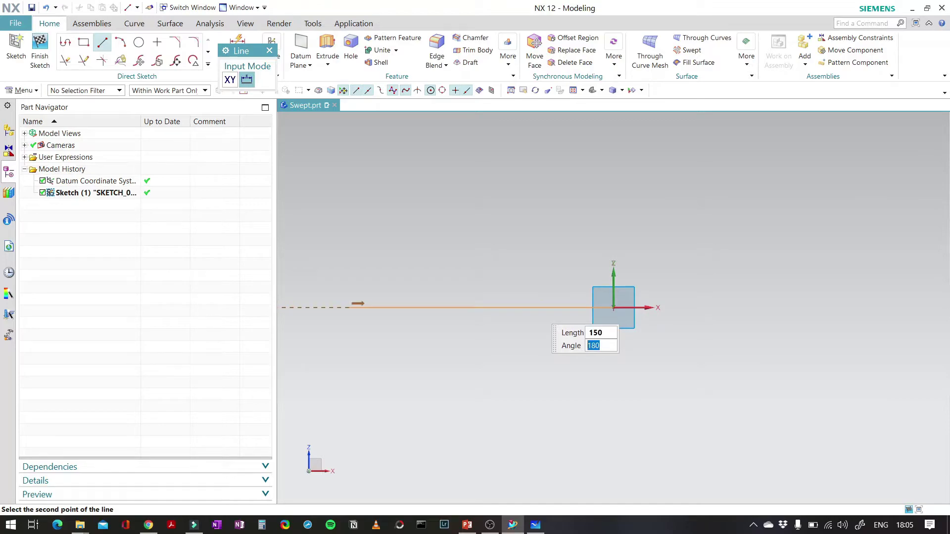
{"action": "key", "text": "Return"}
{"action": "key", "text": "Escape"}
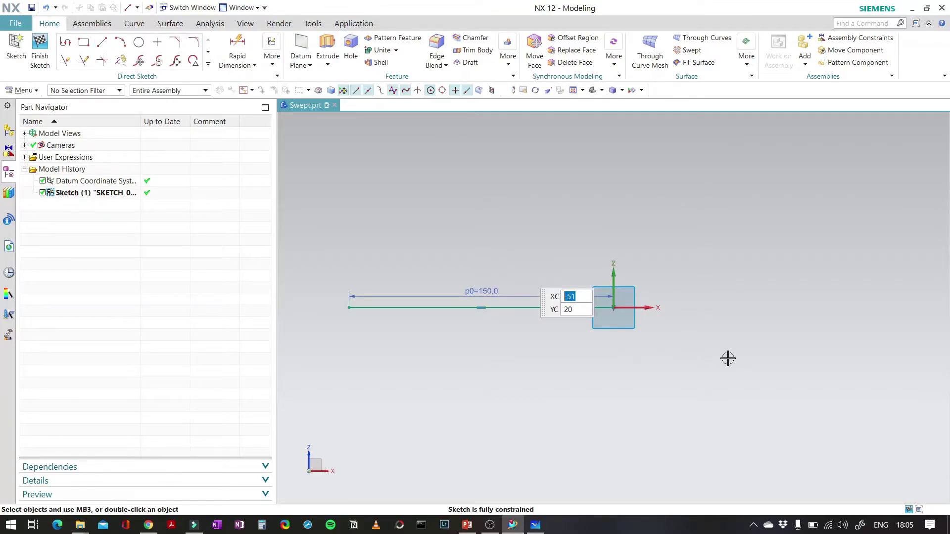
After checking the bend radius on the whiteboard drawing, draw a circle centred directly above the line's left end and passing through that end.
{"action": "scroll", "coordinate": [727, 356], "scroll_direction": "up", "scroll_amount": 5}
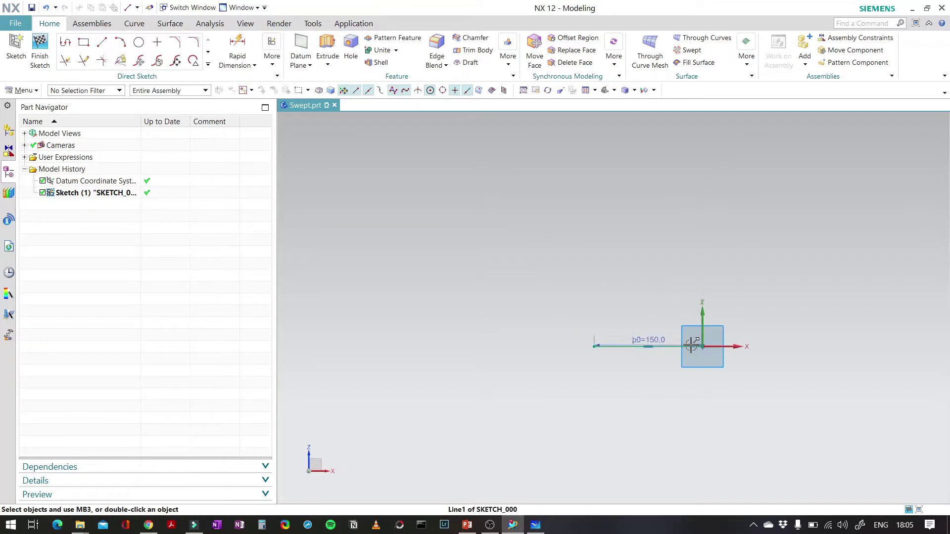
{"action": "scroll", "coordinate": [690, 344], "scroll_direction": "down", "scroll_amount": 3}
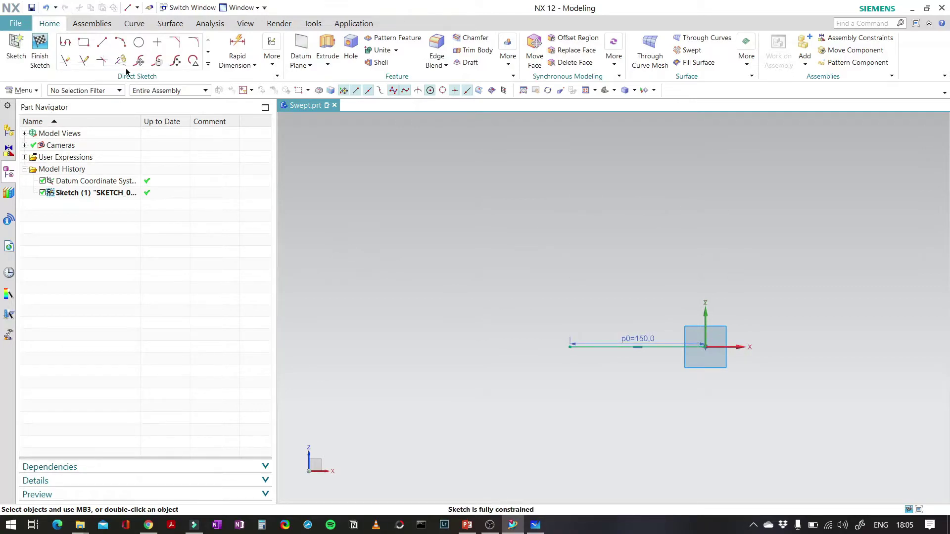
{"action": "left_click", "coordinate": [139, 42]}
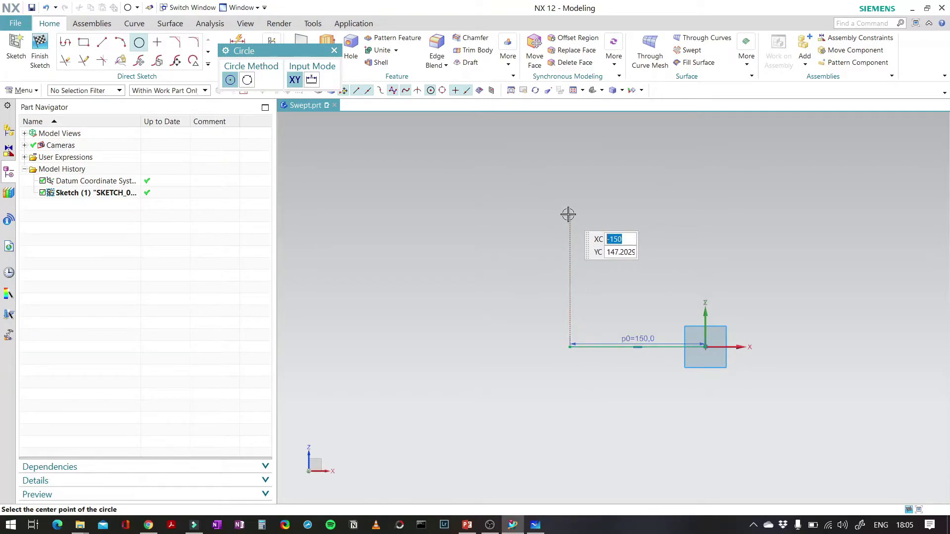
{"action": "key", "text": "alt+Tab"}
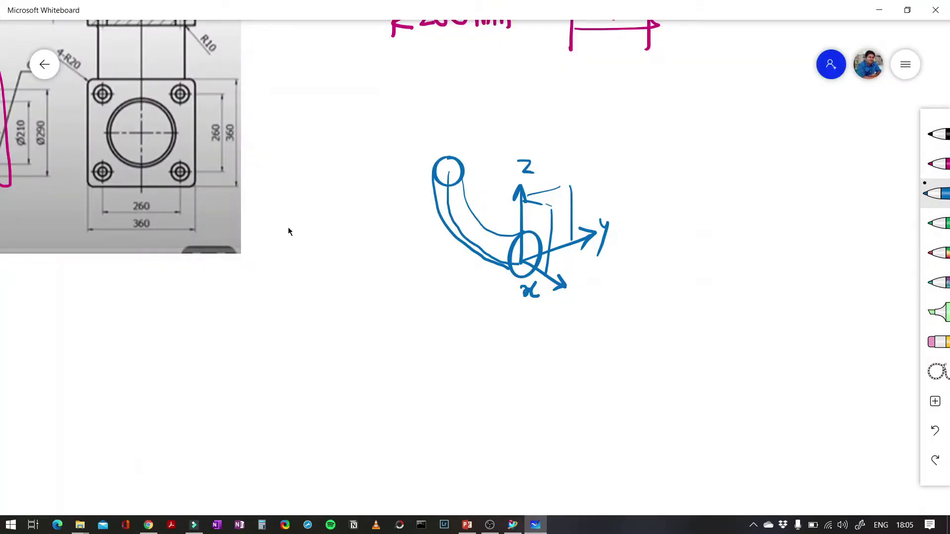
{"action": "right_click_drag", "start_coordinate": [289, 232], "coordinate": [570, 354]}
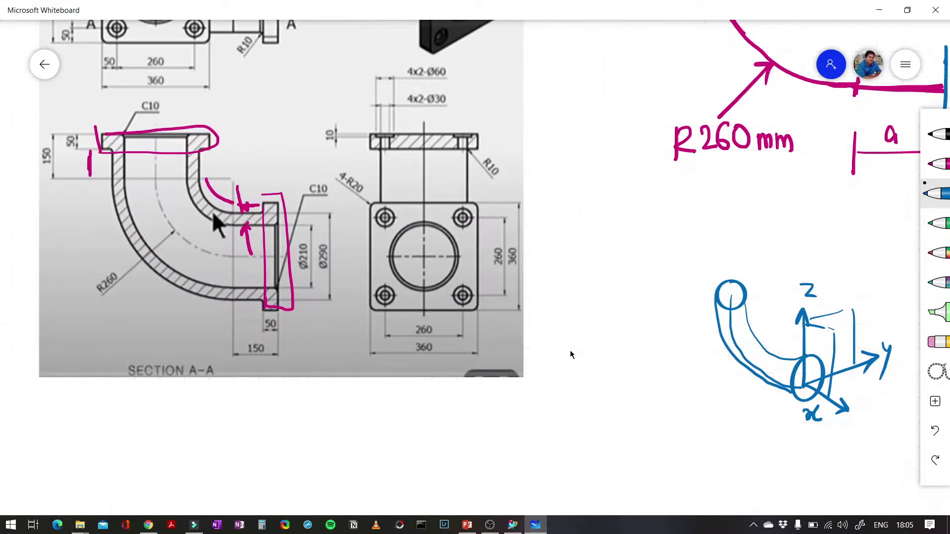
{"action": "key", "text": "alt+Tab"}
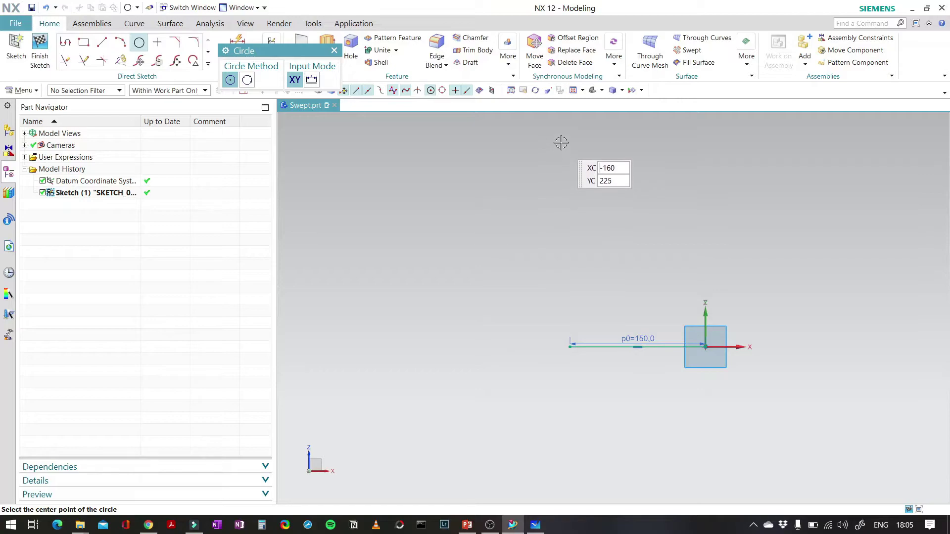
{"action": "left_click", "coordinate": [570, 115]}
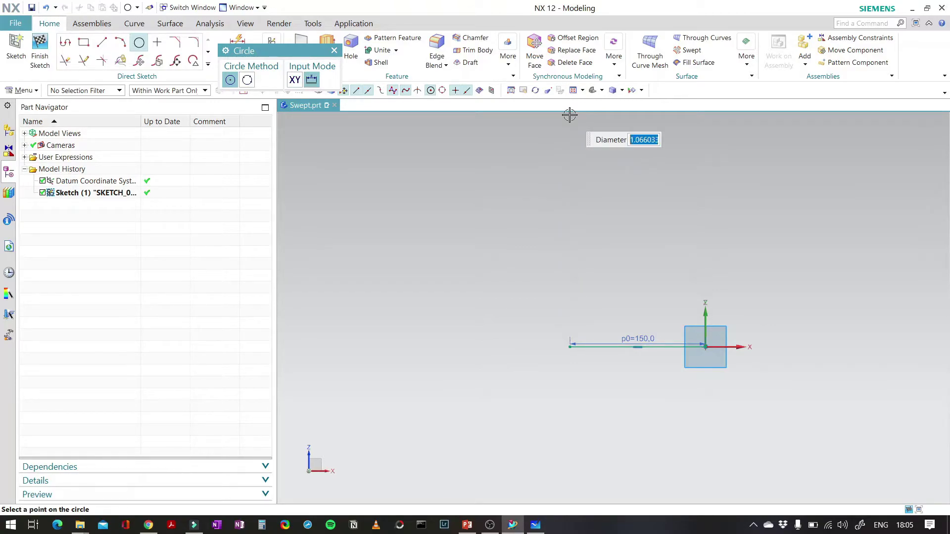
{"action": "left_click", "coordinate": [571, 345]}
{"action": "left_click", "coordinate": [603, 353]}
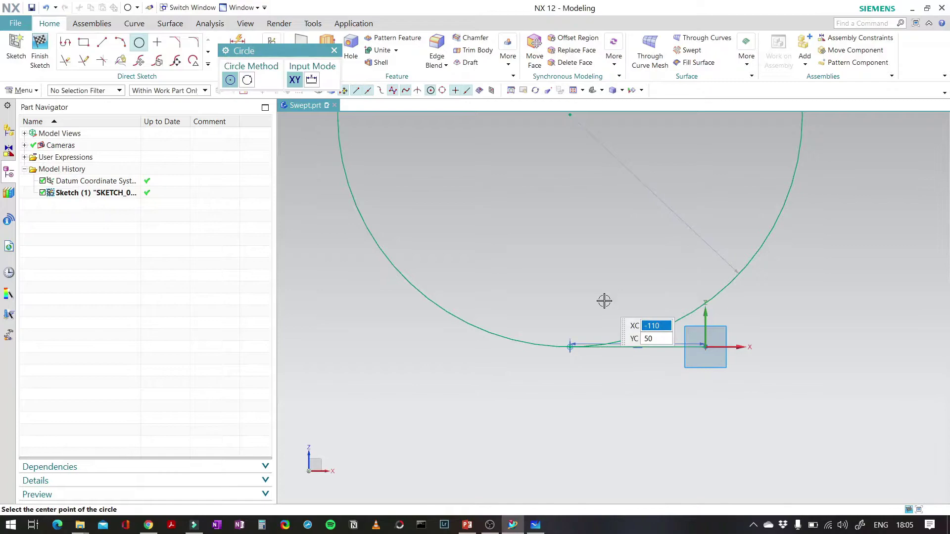
Change the circle's diameter dimension to a radial one and set the radius to 260 mm.
{"action": "key", "text": "Escape"}
{"action": "scroll", "coordinate": [606, 377], "scroll_direction": "up", "scroll_amount": 3}
{"action": "scroll", "coordinate": [606, 377], "scroll_direction": "down", "scroll_amount": 4}
{"action": "scroll", "coordinate": [606, 377], "scroll_direction": "down", "scroll_amount": 2}
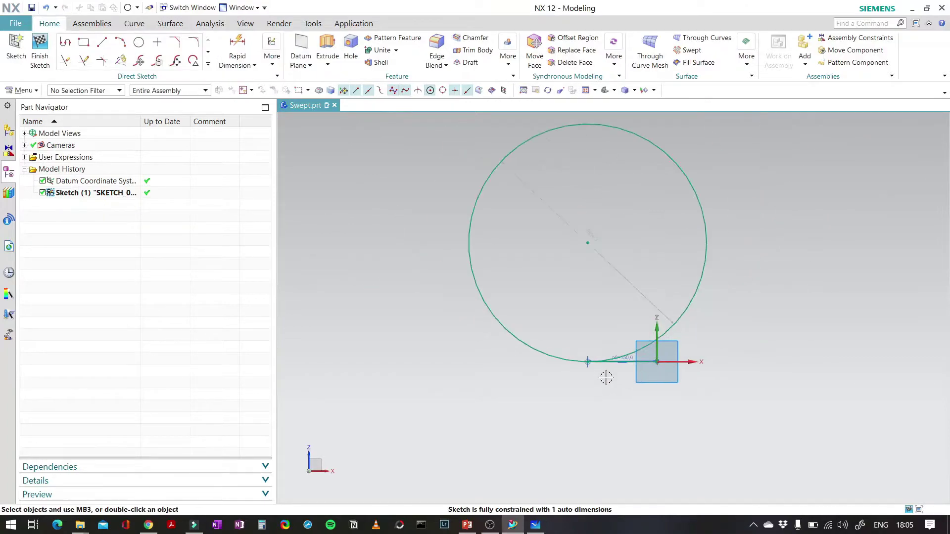
{"action": "left_click", "coordinate": [595, 229]}
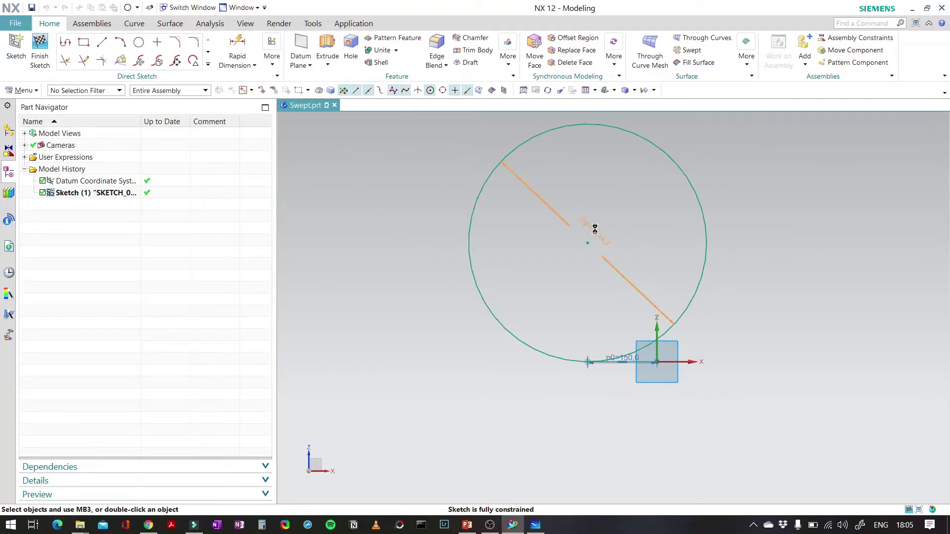
{"action": "double_click", "coordinate": [595, 229]}
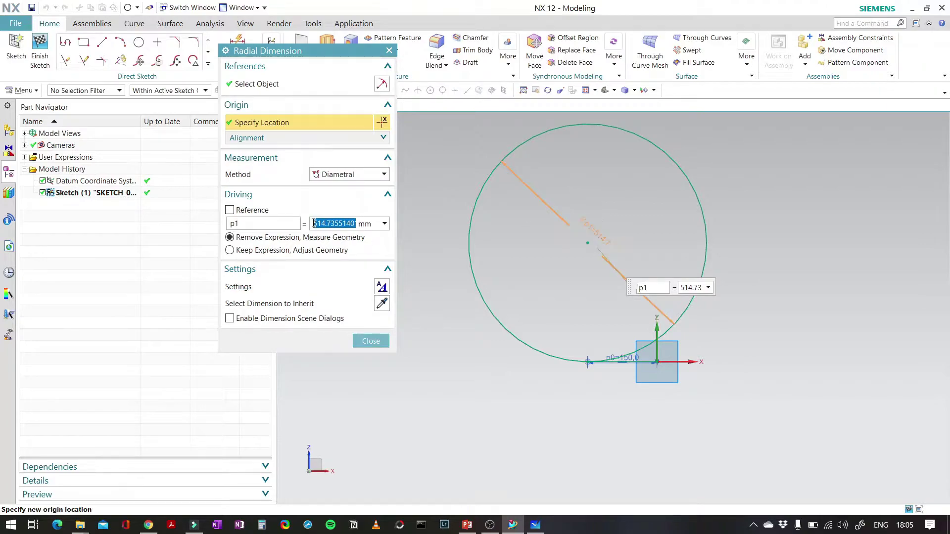
{"action": "left_click", "coordinate": [331, 176]}
{"action": "left_click", "coordinate": [330, 187]}
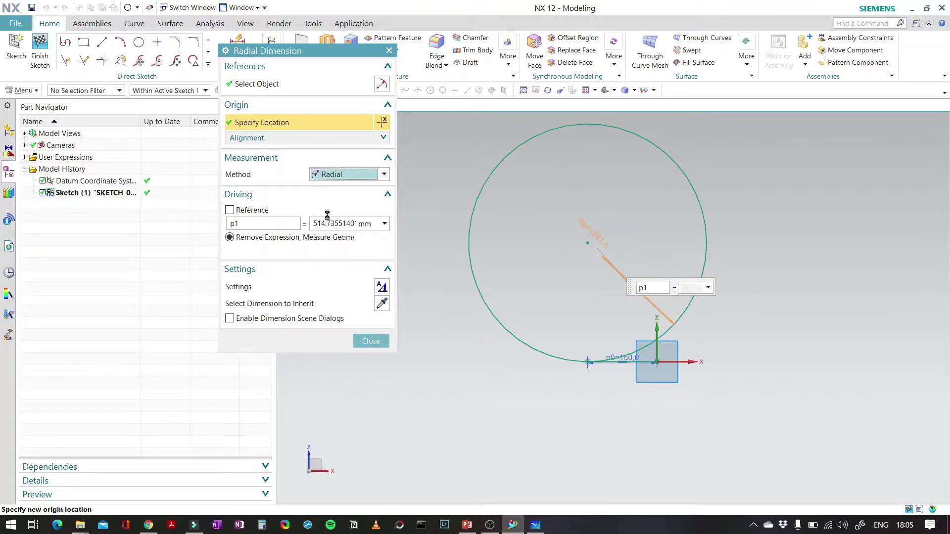
{"action": "type", "text": "260"}
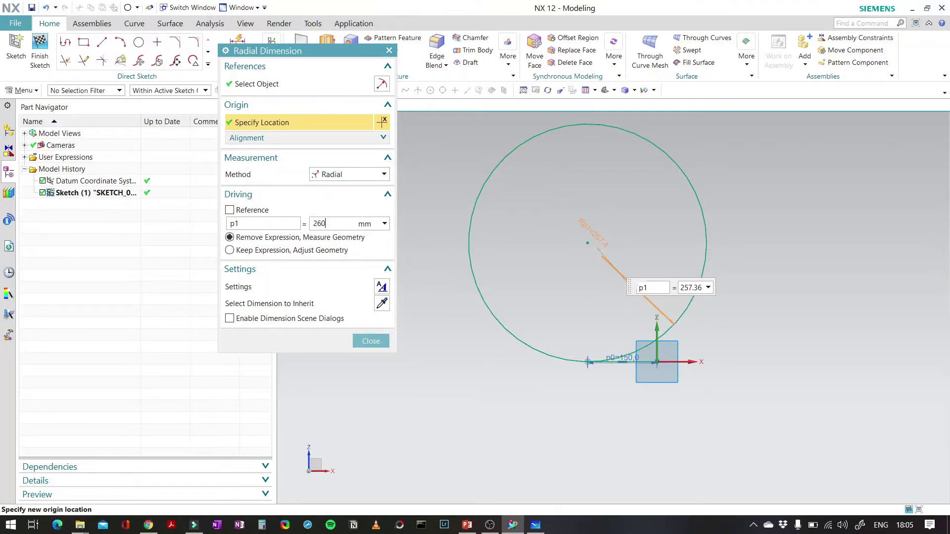
{"action": "key", "text": "Return"}
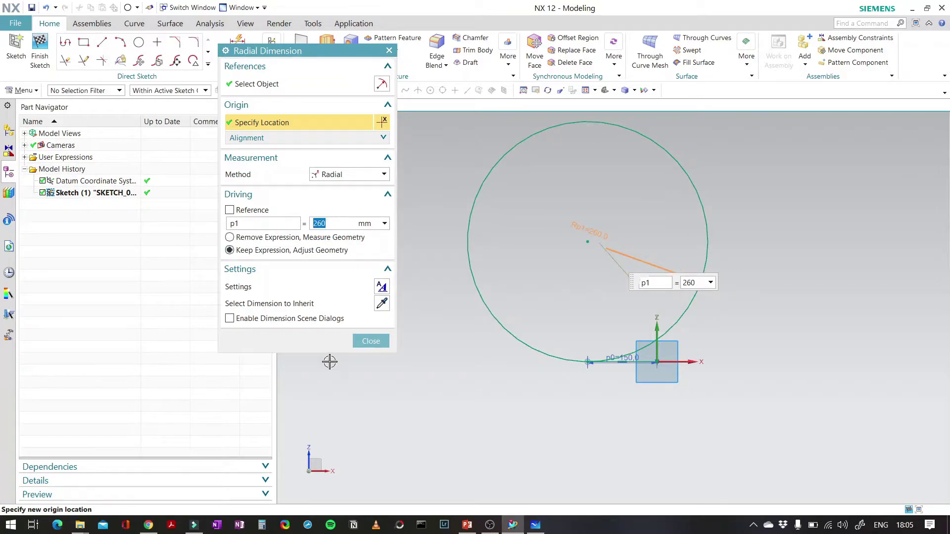
{"action": "left_click", "coordinate": [371, 341]}
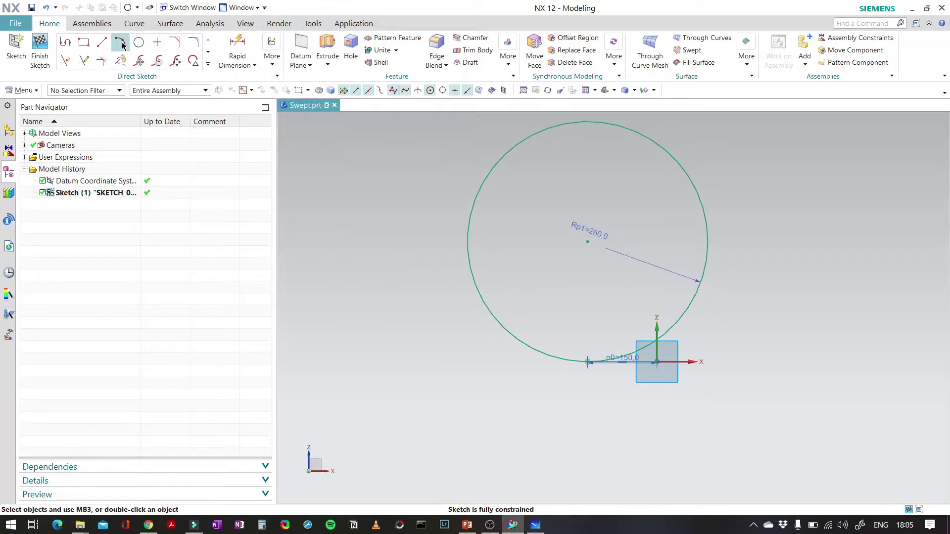
Draw a vertical line about 179 mm long upward from the circle's leftmost point.
{"action": "left_click", "coordinate": [102, 42]}
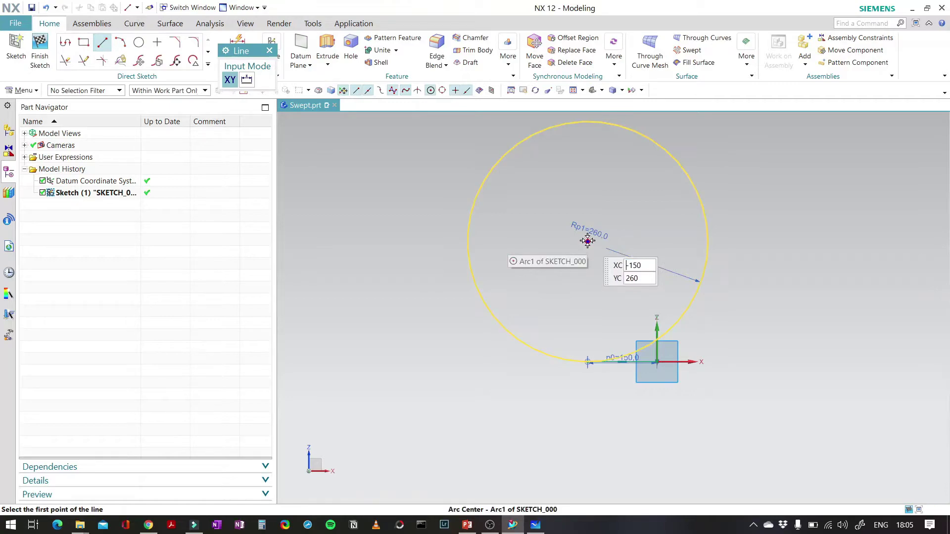
{"action": "left_click", "coordinate": [467, 240]}
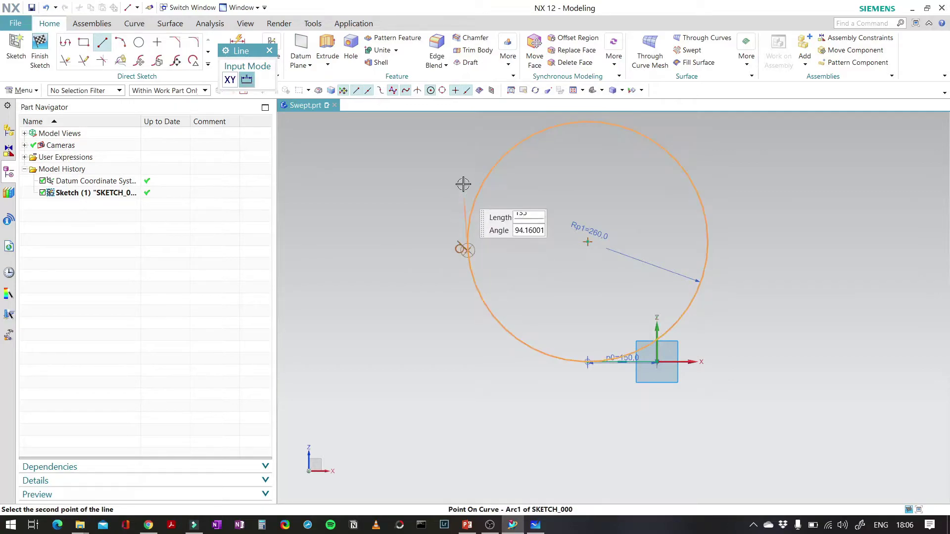
{"action": "left_click", "coordinate": [467, 159]}
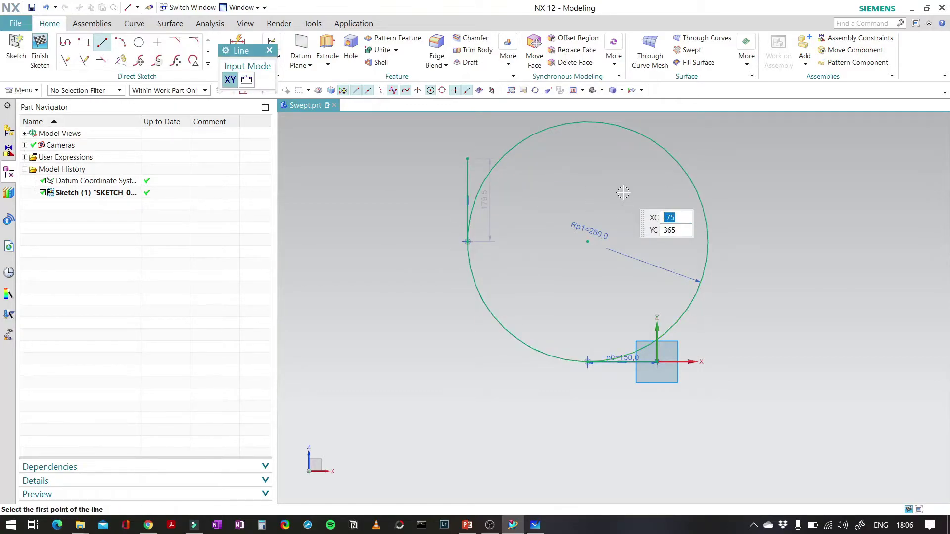
{"action": "key", "text": "Escape"}
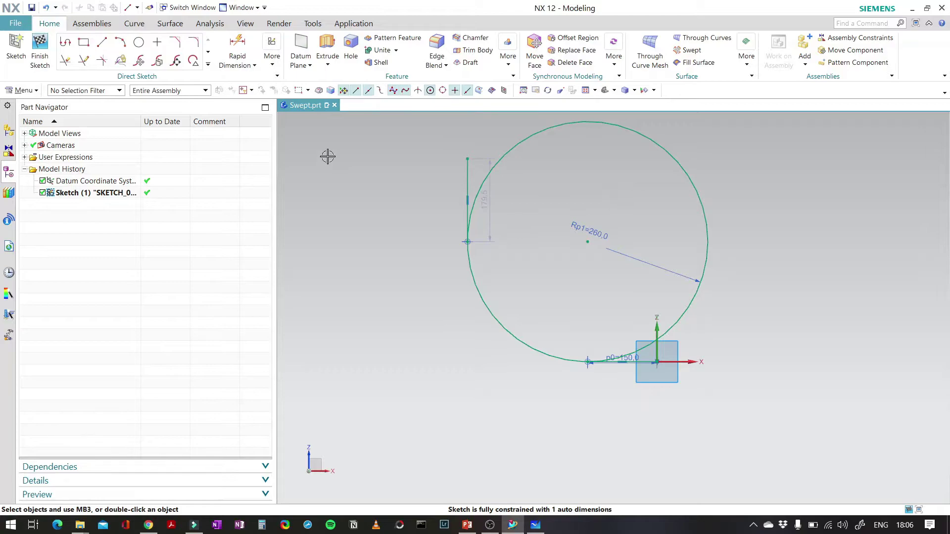
Apply an equal length constraint between the horizontal line and the vertical line.
{"action": "key", "text": "c"}
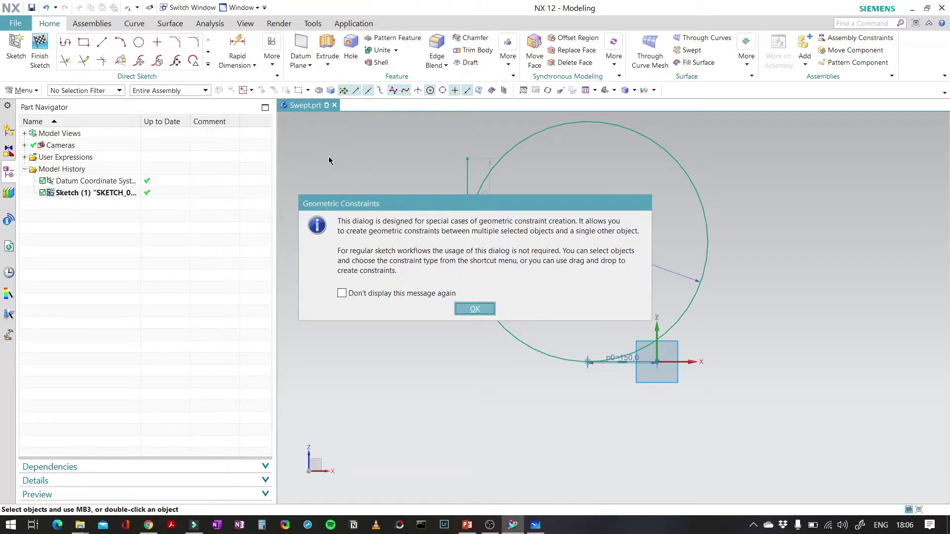
{"action": "left_click", "coordinate": [474, 309]}
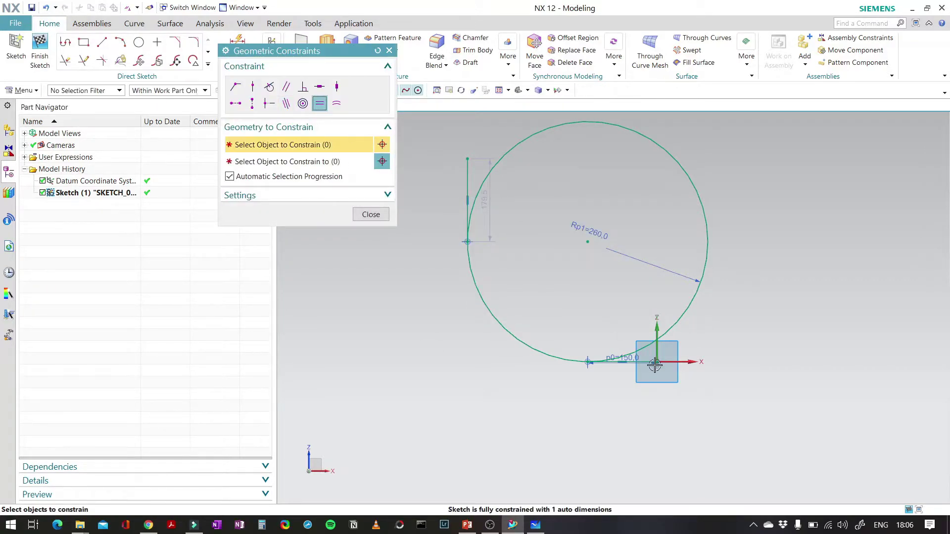
{"action": "left_click", "coordinate": [638, 362]}
{"action": "left_click", "coordinate": [467, 180]}
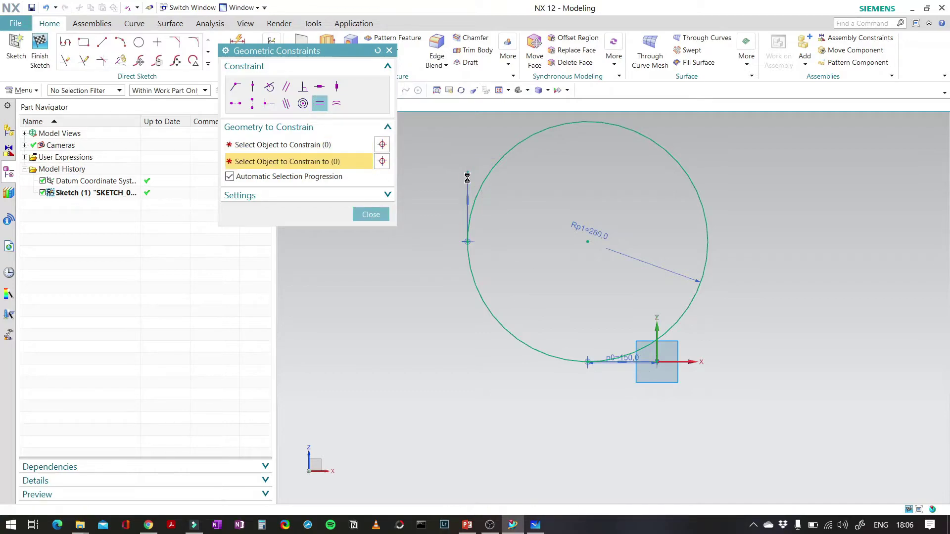
{"action": "left_click", "coordinate": [371, 214]}
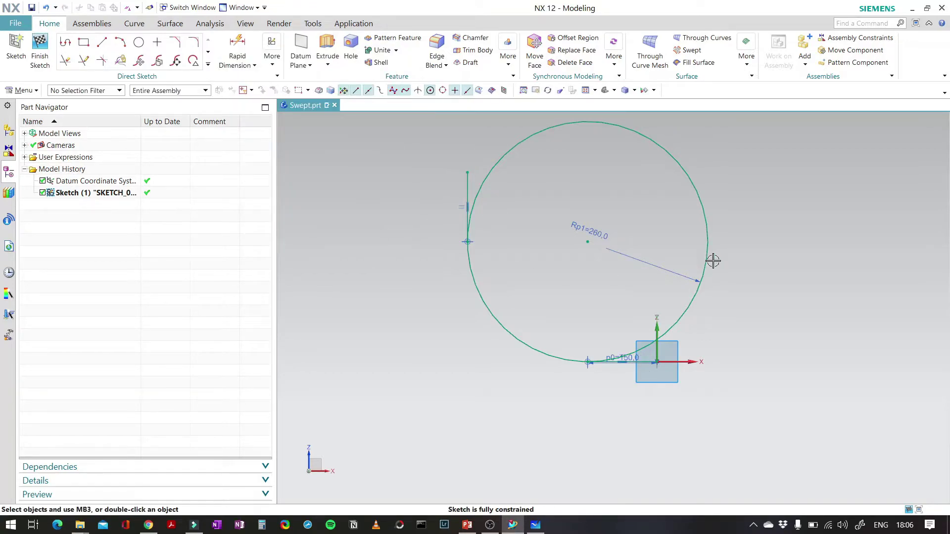
Trim the circle so only the lower-left quarter arc joining the two lines remains.
{"action": "key", "text": "t"}
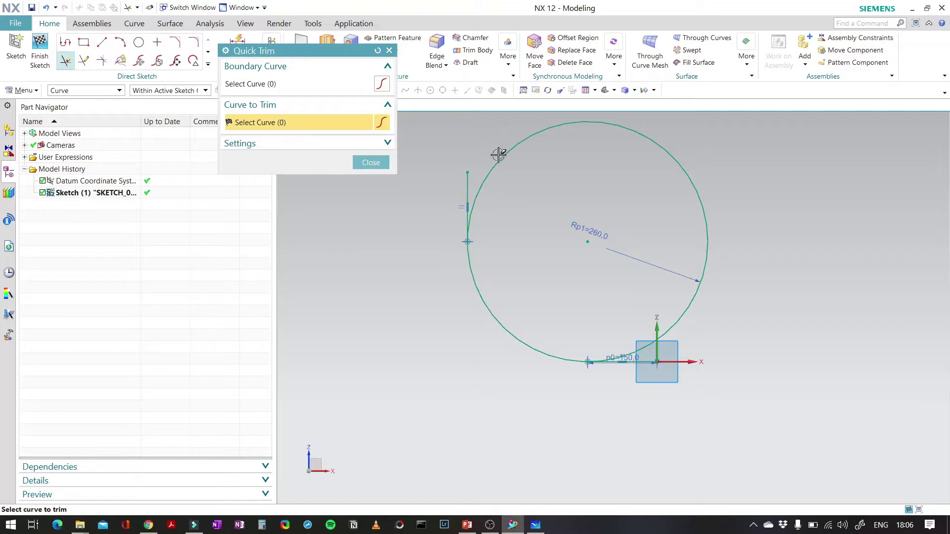
{"action": "left_click", "coordinate": [497, 157]}
{"action": "left_click", "coordinate": [370, 163]}
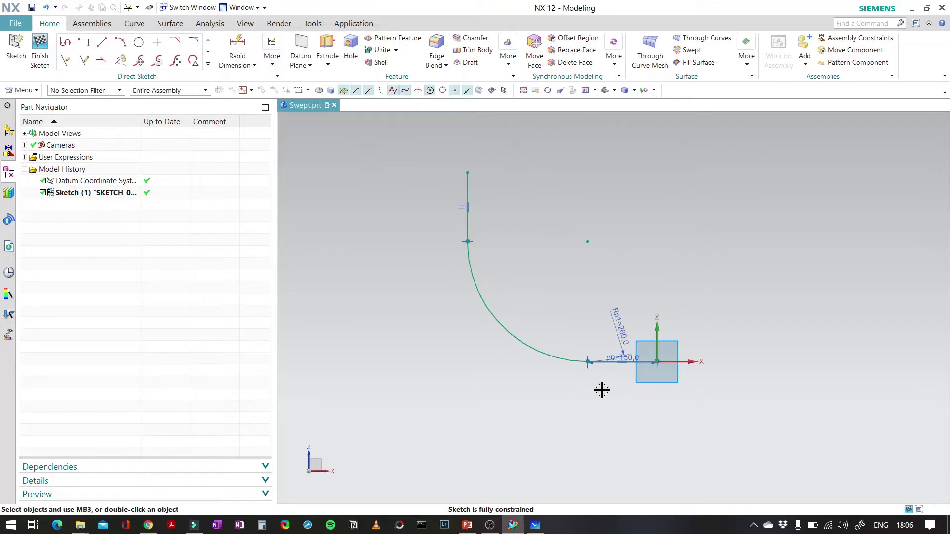
Move the radius dimension inside the bend and the horizontal line's dimension below it, and finish the path sketch.
{"action": "scroll", "coordinate": [608, 385], "scroll_direction": "up", "scroll_amount": 2}
{"action": "scroll", "coordinate": [623, 351], "scroll_direction": "down", "scroll_amount": 3}
{"action": "mouse_move", "coordinate": [625, 334]}
{"action": "left_mouse_down"}
{"action": "mouse_move", "coordinate": [526, 324]}
{"action": "mouse_move", "coordinate": [505, 278]}
{"action": "mouse_move", "coordinate": [555, 229]}
{"action": "mouse_move", "coordinate": [519, 270]}
{"action": "left_mouse_up"}
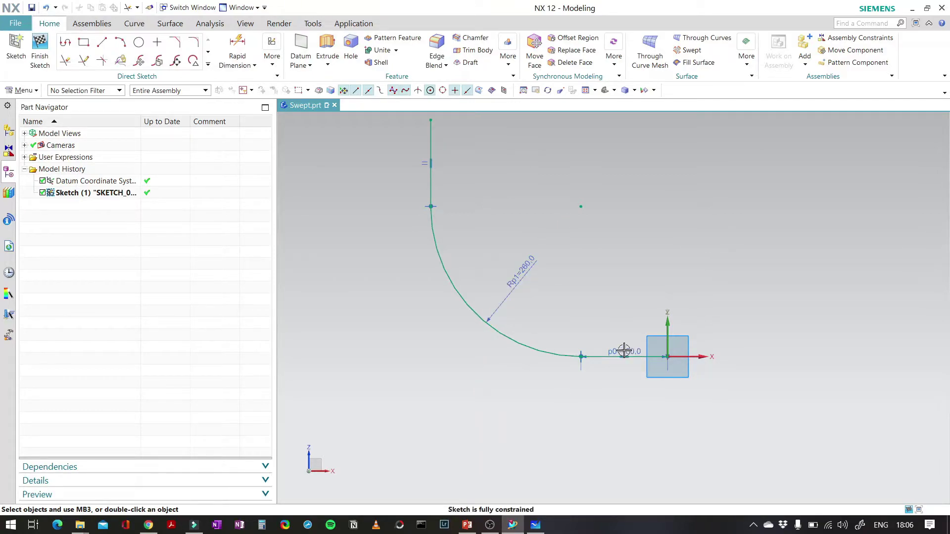
{"action": "left_click_drag", "start_coordinate": [634, 350], "coordinate": [632, 375]}
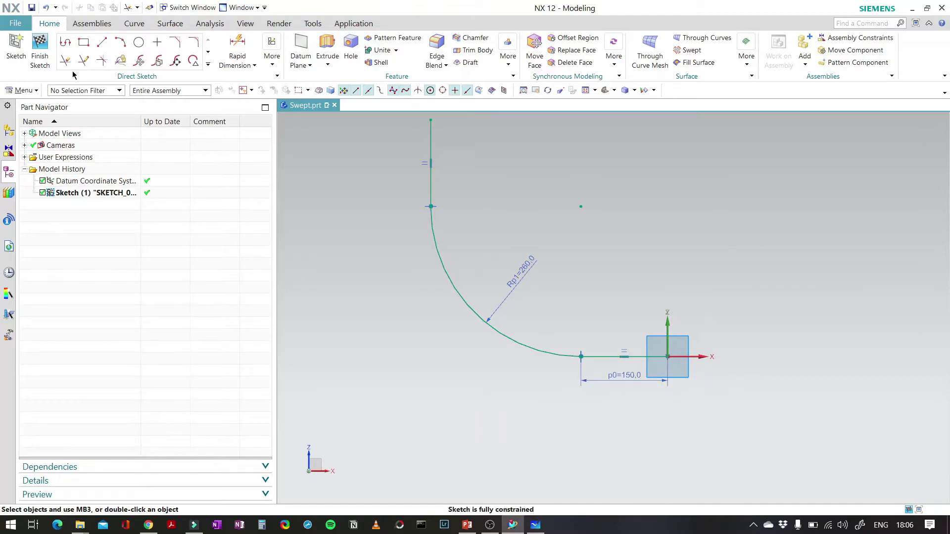
{"action": "left_click", "coordinate": [39, 50]}
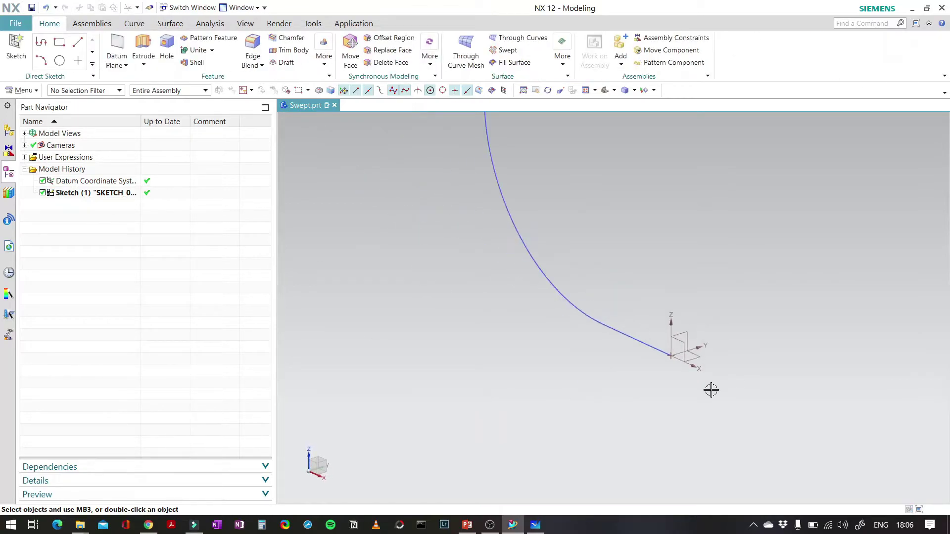
Reopen the path sketch to review its curves and dimensions, and exit it.
{"action": "scroll", "coordinate": [711, 390], "scroll_direction": "down", "scroll_amount": 5}
{"action": "scroll", "coordinate": [686, 349], "scroll_direction": "up", "scroll_amount": 3}
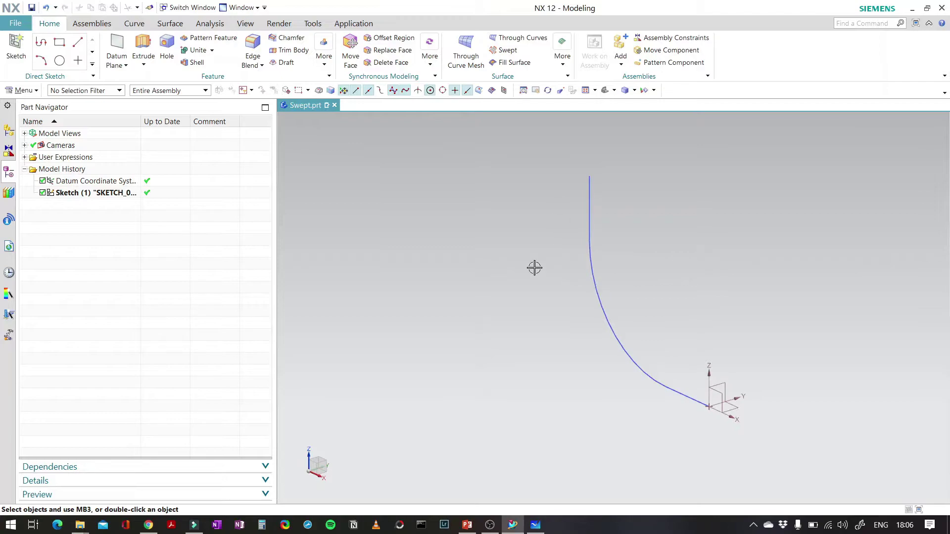
{"action": "scroll", "coordinate": [534, 267], "scroll_direction": "down", "scroll_amount": 3}
{"action": "double_click", "coordinate": [575, 286]}
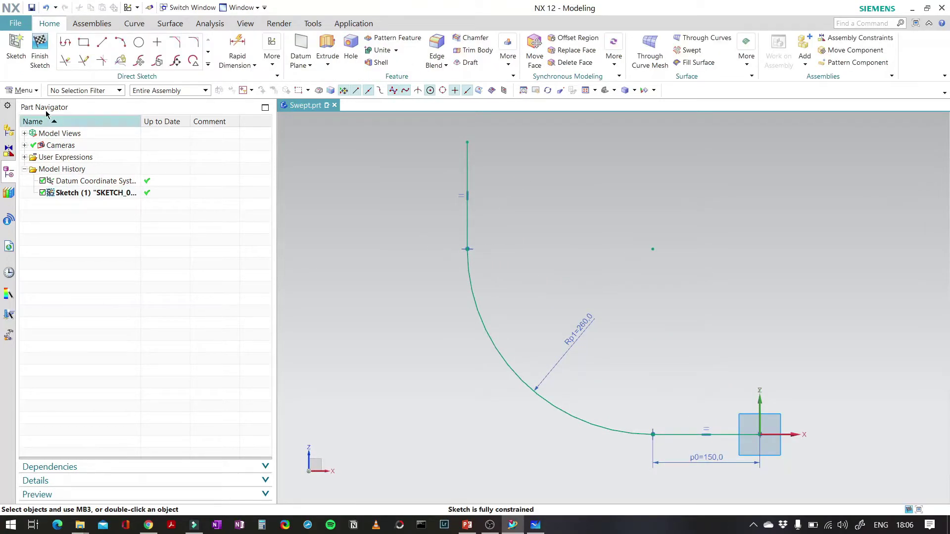
{"action": "left_click", "coordinate": [40, 50]}
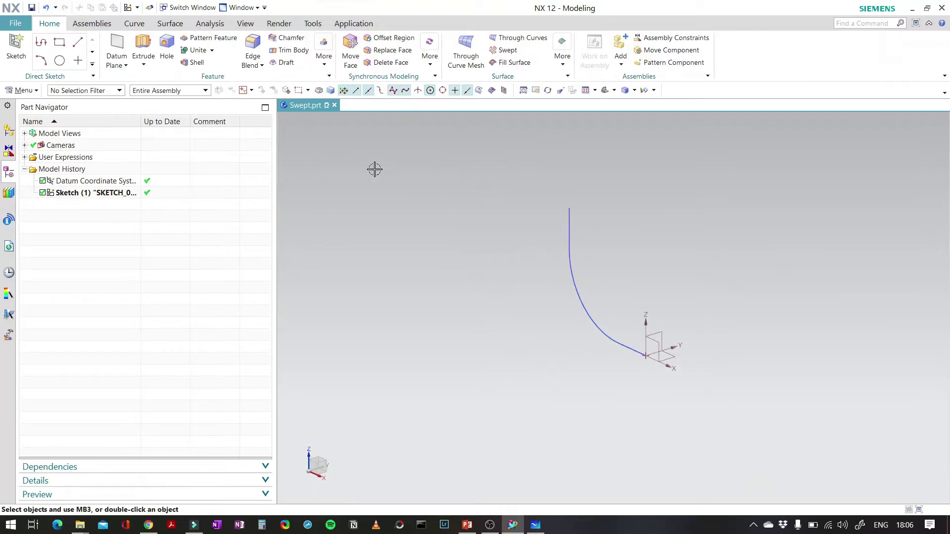
Check the pipe diameters on the whiteboard drawing and create a new NX sketch on the YZ datum plane.
{"action": "key", "text": "alt+Tab"}
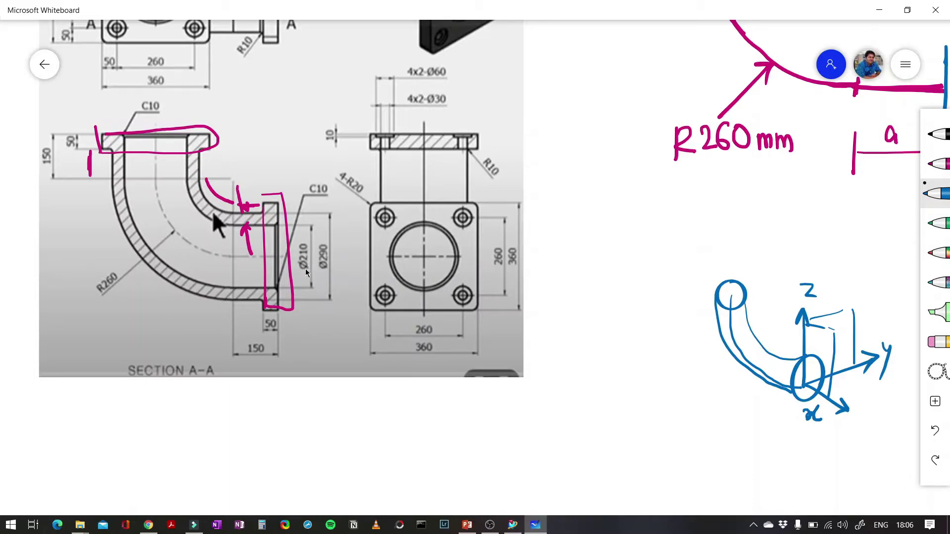
{"action": "key", "text": "alt+Tab"}
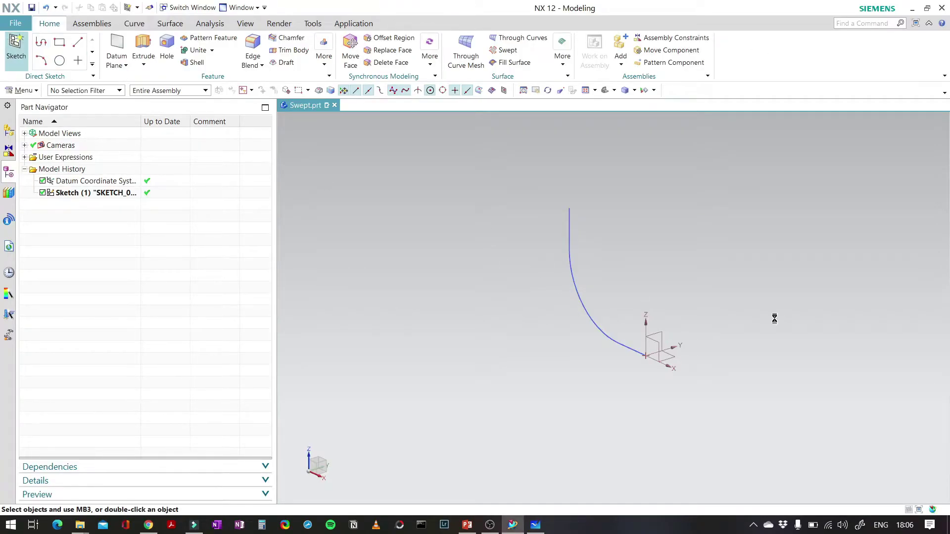
{"action": "left_click", "coordinate": [661, 332]}
{"action": "left_click", "coordinate": [329, 189]}
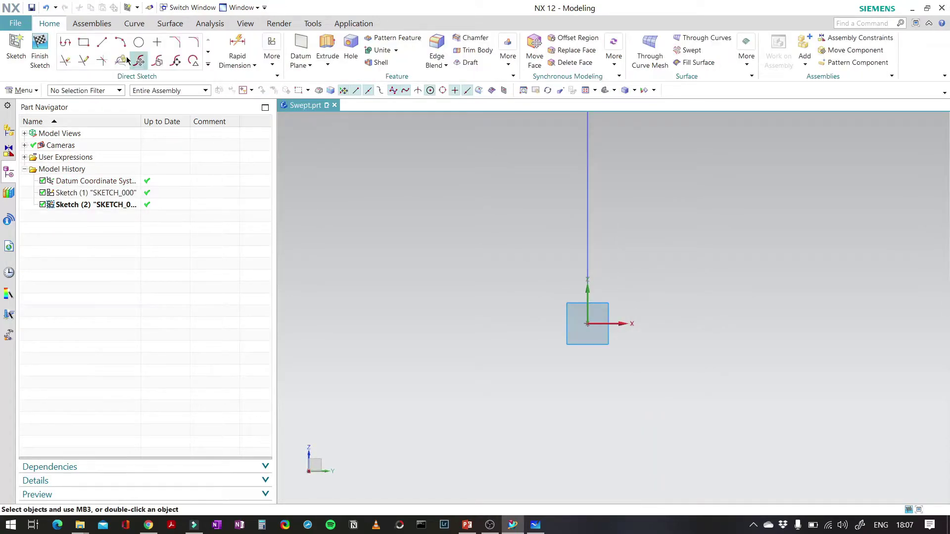
Draw a circle of 290 mm diameter centred on the sketch origin.
{"action": "left_click", "coordinate": [138, 42]}
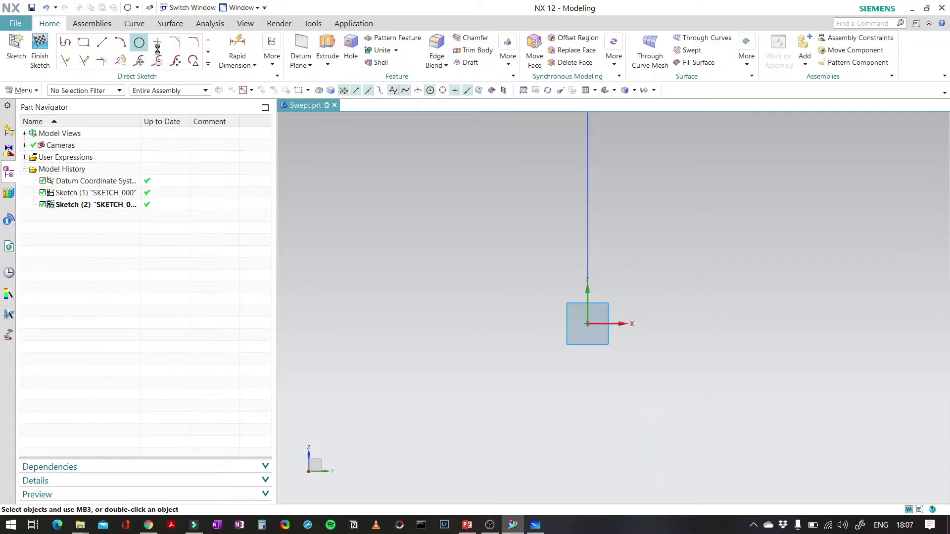
{"action": "left_click", "coordinate": [587, 324]}
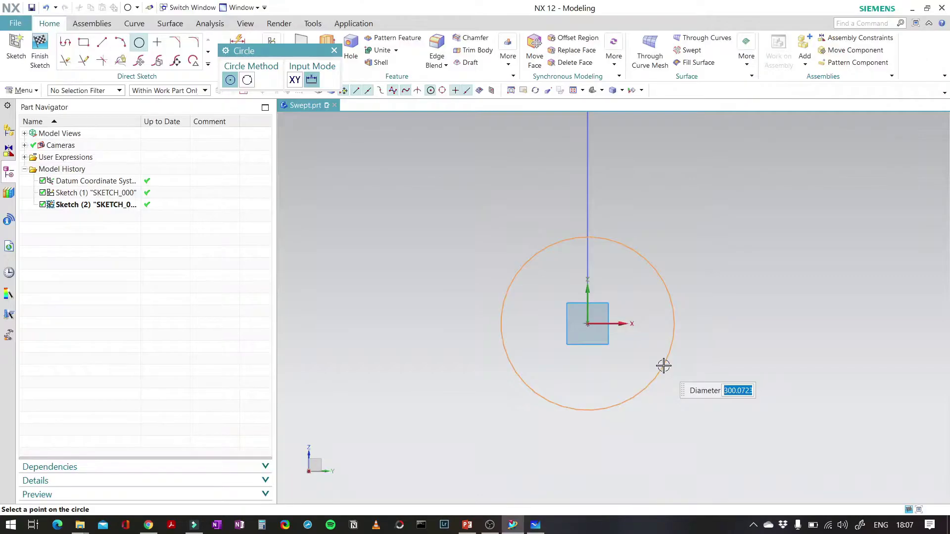
{"action": "type", "text": "290"}
{"action": "key", "text": "Return"}
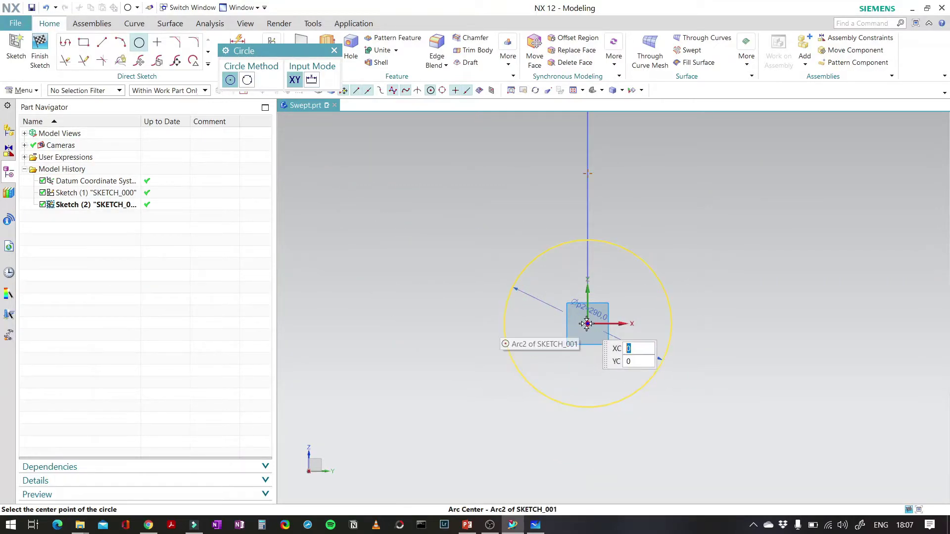
After checking the bore size on the whiteboard drawing, draw a concentric circle of 210 mm diameter and finish the profile sketch.
{"action": "left_click", "coordinate": [587, 323]}
{"action": "key", "text": "alt+Tab"}
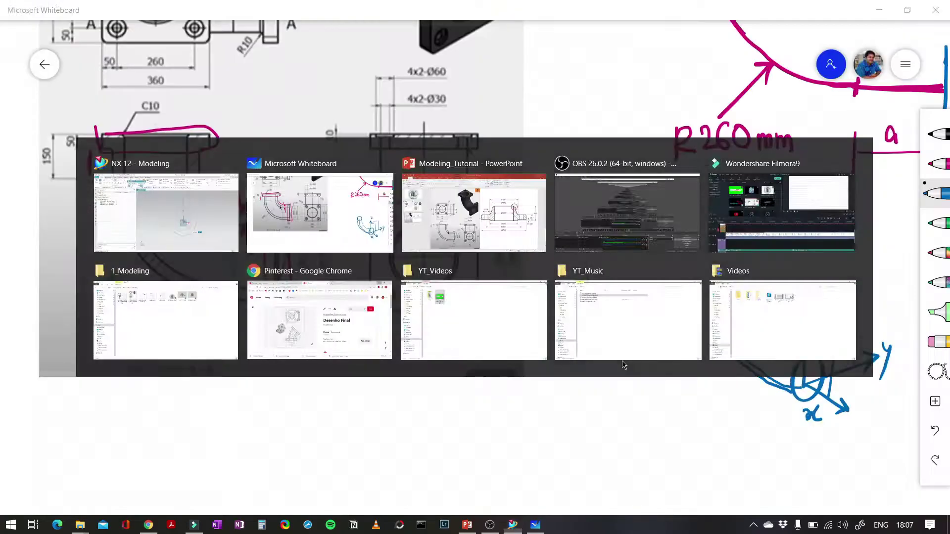
{"action": "key", "text": "alt+Tab"}
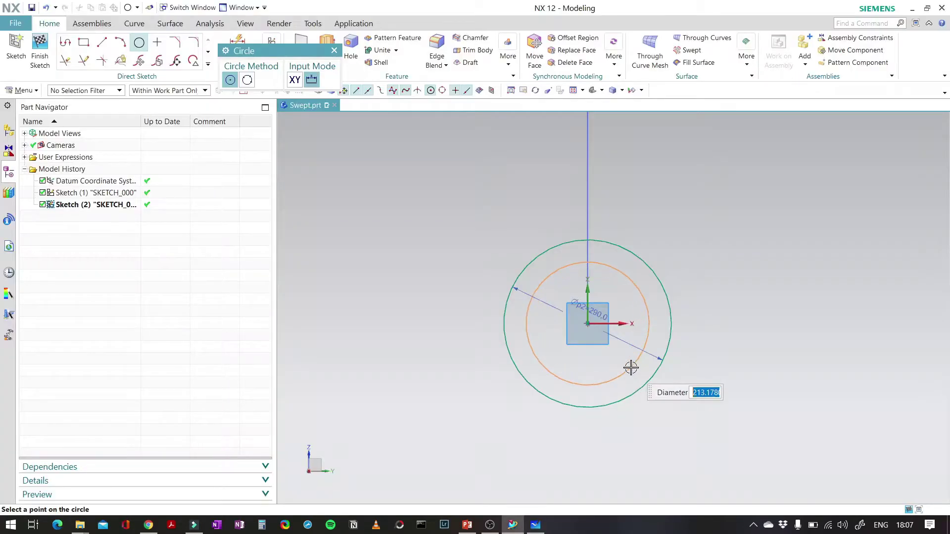
{"action": "type", "text": "210"}
{"action": "key", "text": "Return"}
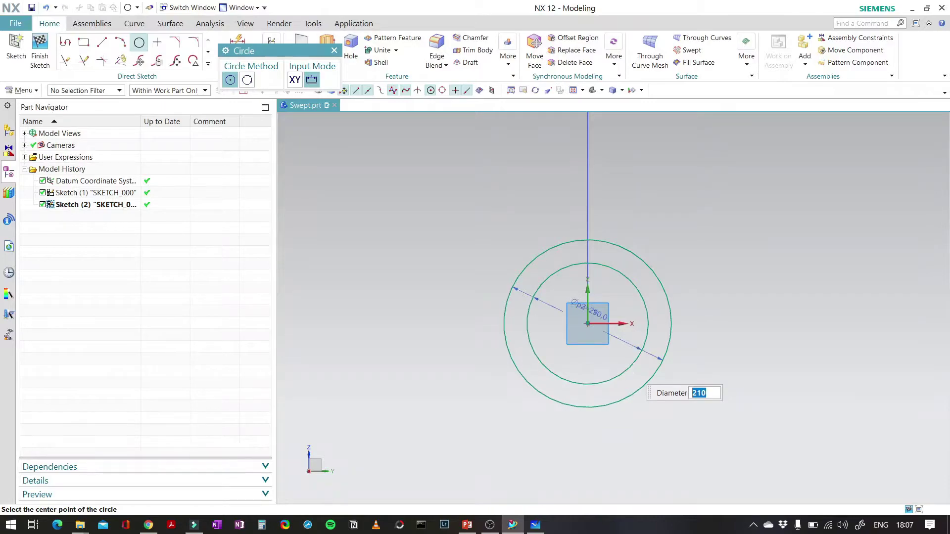
{"action": "key", "text": "Escape"}
{"action": "scroll", "coordinate": [494, 312], "scroll_direction": "up", "scroll_amount": 2}
{"action": "scroll", "coordinate": [494, 311], "scroll_direction": "down", "scroll_amount": 4}
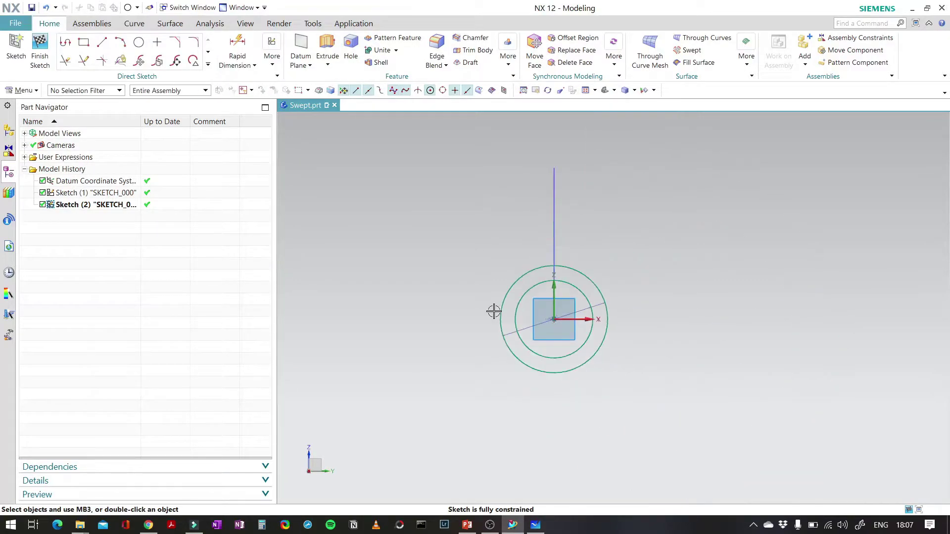
{"action": "left_click", "coordinate": [41, 60]}
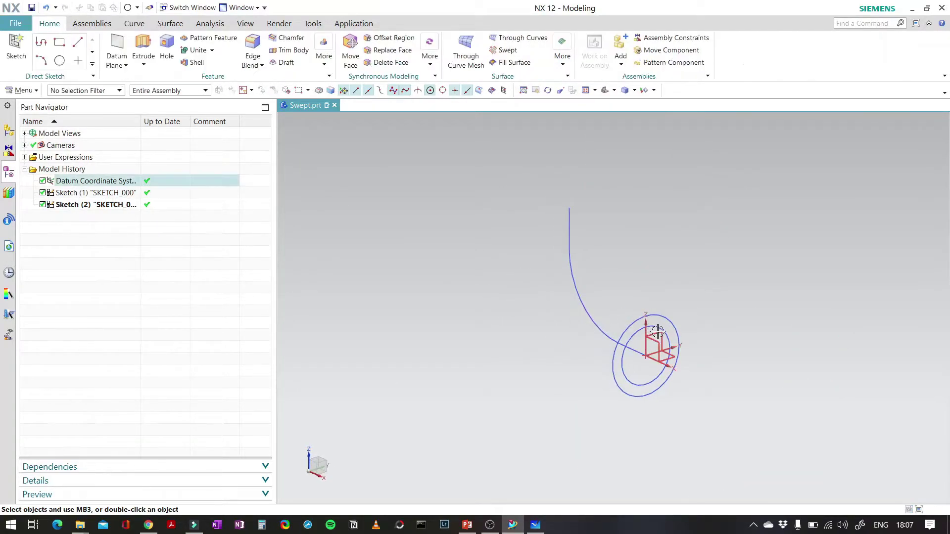
{"action": "scroll", "coordinate": [657, 332], "scroll_direction": "up", "scroll_amount": 3}
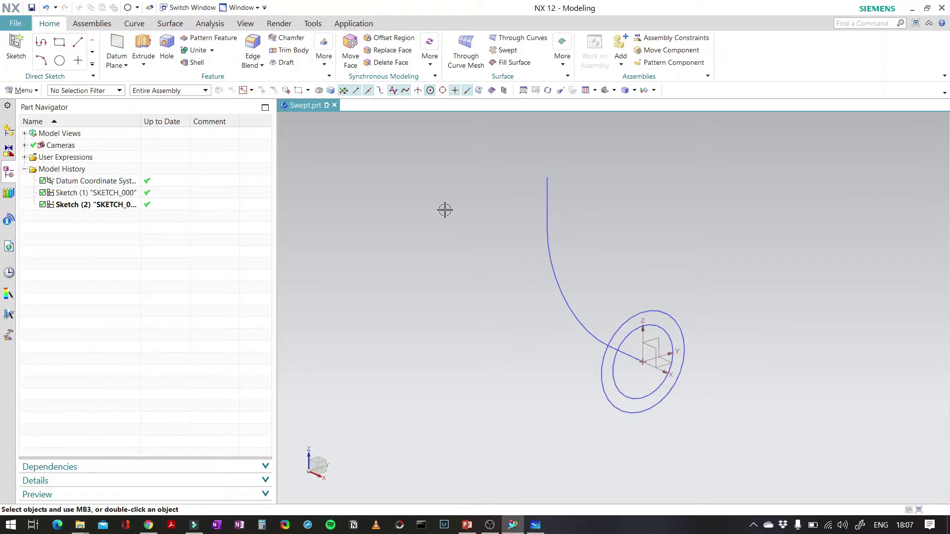
Switch to the whiteboard, mark the centre path of the elbow sketch, write and underline "0% → 100%", and return to NX.
{"action": "left_click", "coordinate": [324, 59]}
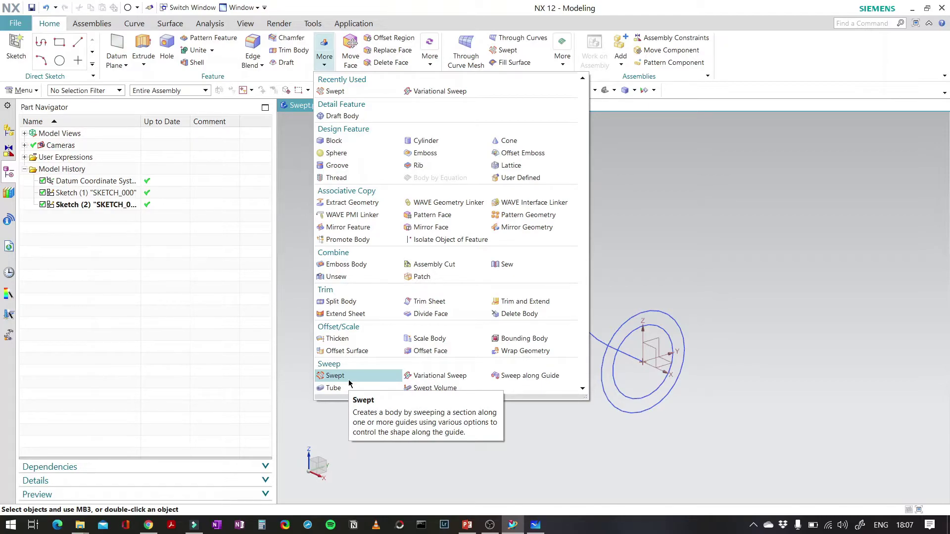
{"action": "left_click", "coordinate": [345, 400]}
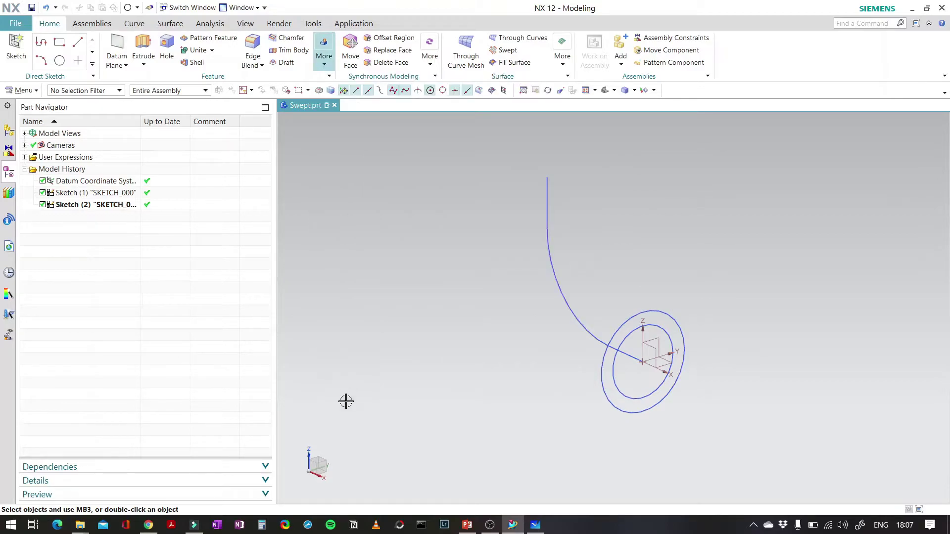
{"action": "left_click", "coordinate": [535, 525]}
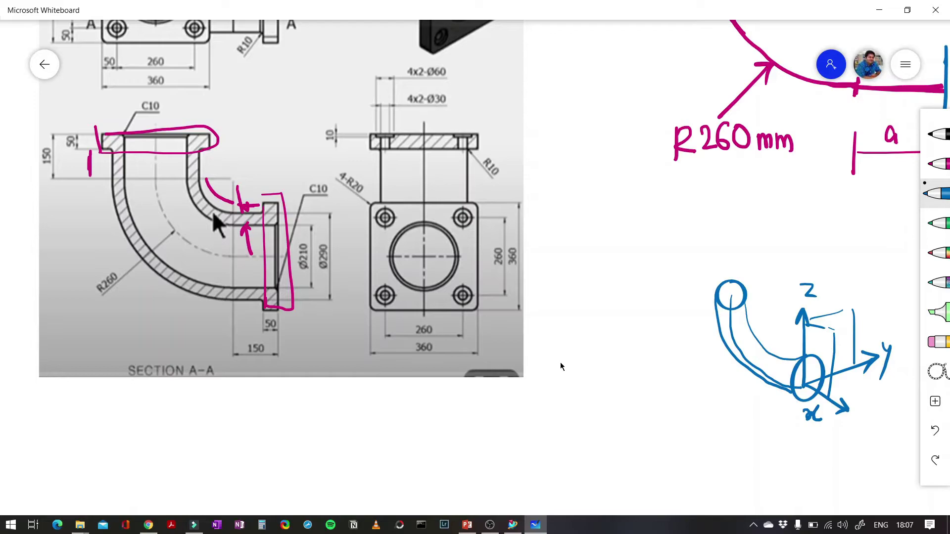
{"action": "left_click", "coordinate": [935, 164]}
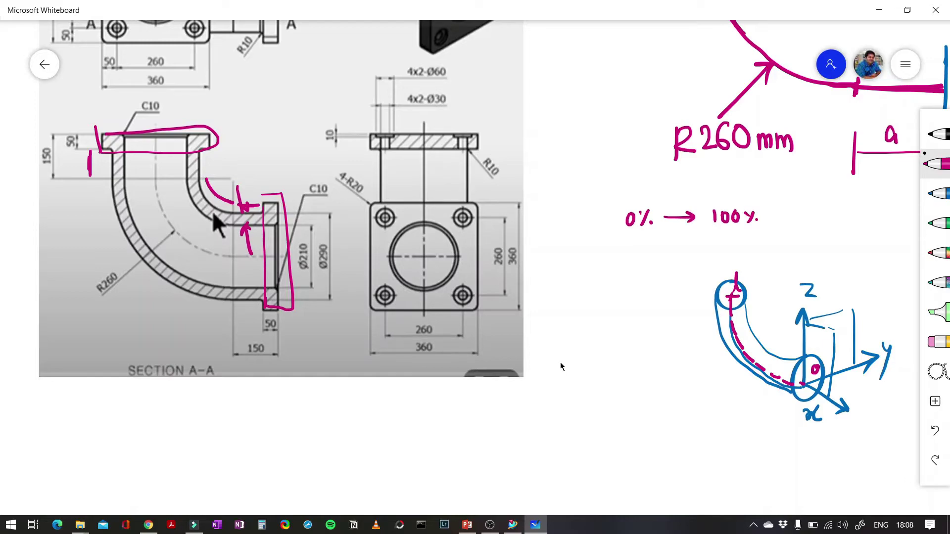
{"action": "left_click_drag", "start_coordinate": [626, 235], "coordinate": [741, 231]}
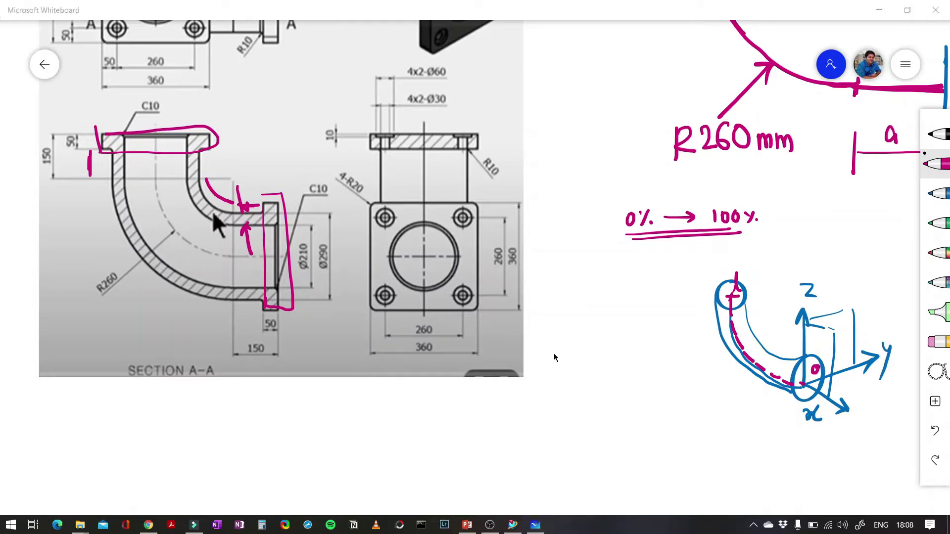
{"action": "key", "text": "alt+Tab"}
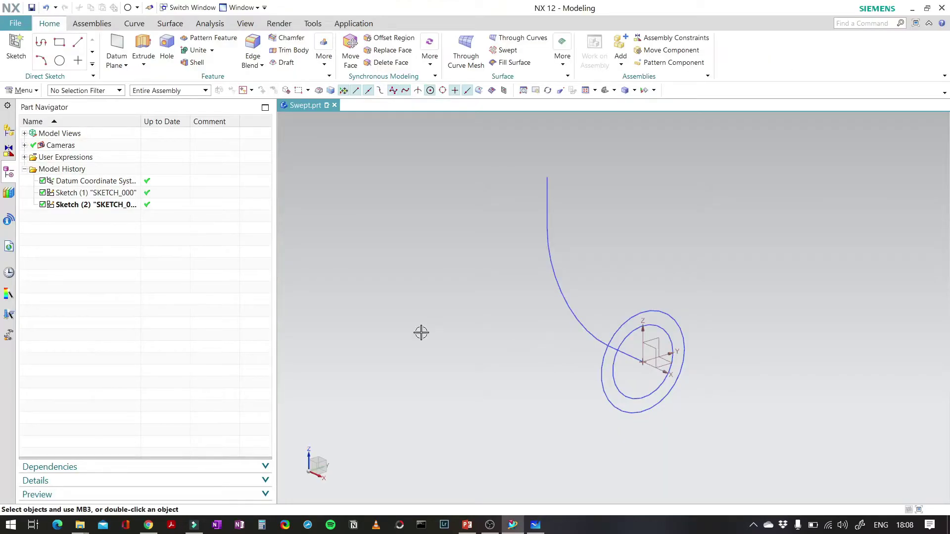
{"action": "left_click", "coordinate": [324, 51]}
{"action": "left_click", "coordinate": [341, 377]}
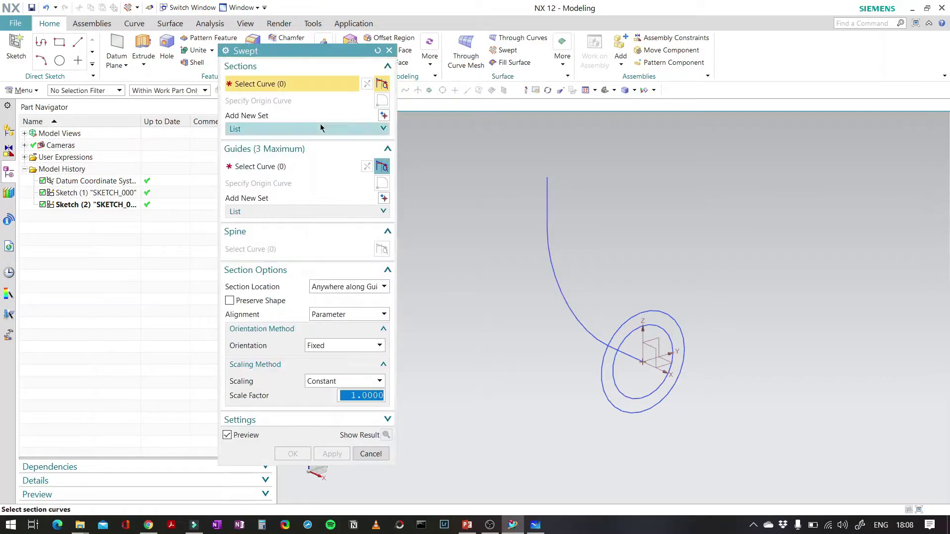
{"action": "left_click", "coordinate": [674, 317]}
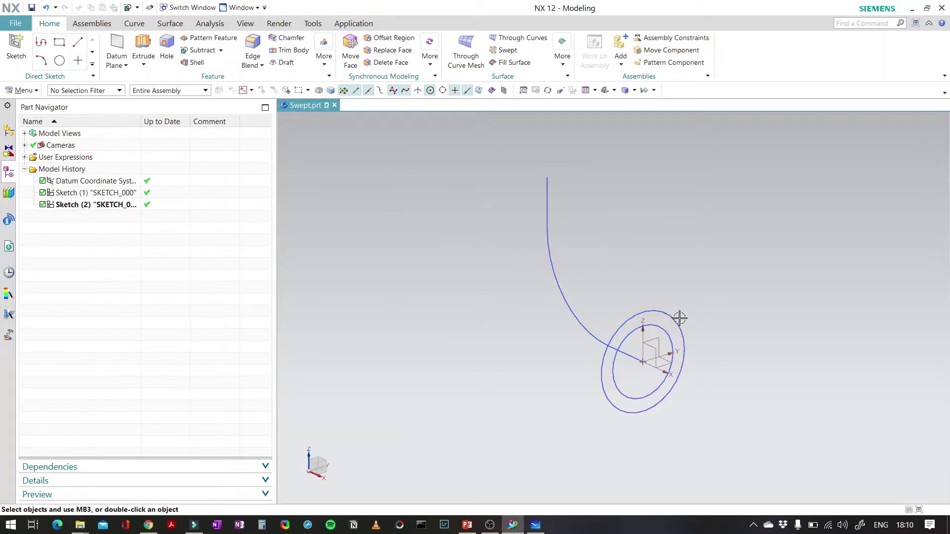
Reopen the profile sketch, delete the inner 210 mm circle, and finish the sketch.
{"action": "double_click", "coordinate": [679, 318]}
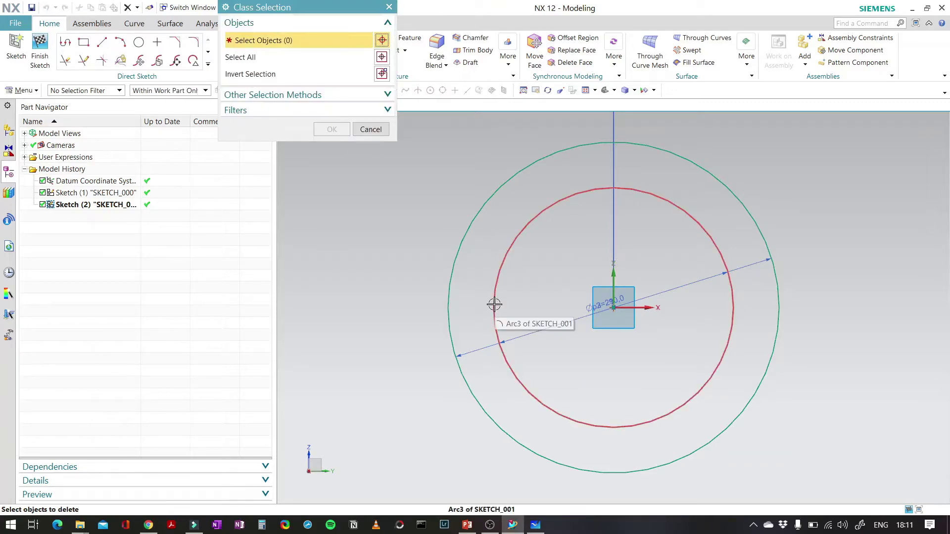
{"action": "left_click", "coordinate": [500, 269]}
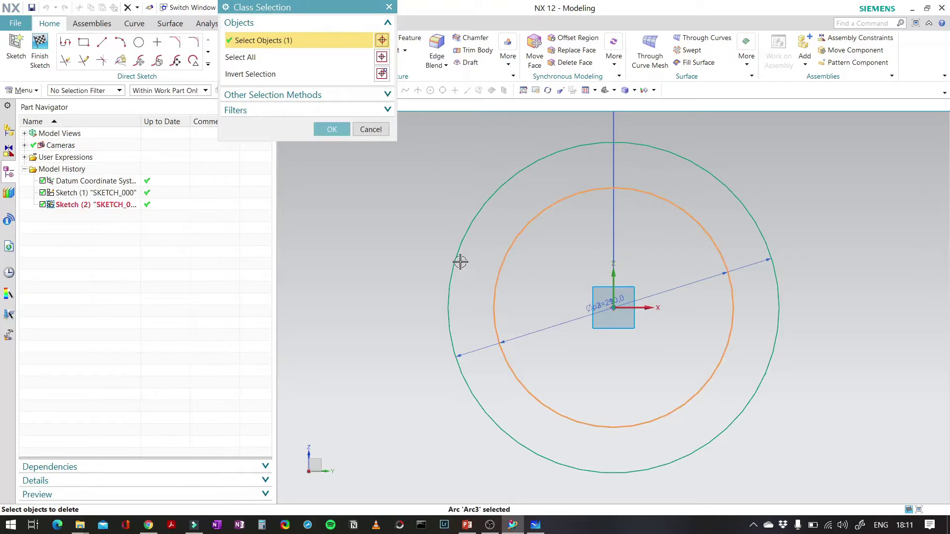
{"action": "left_click", "coordinate": [338, 134]}
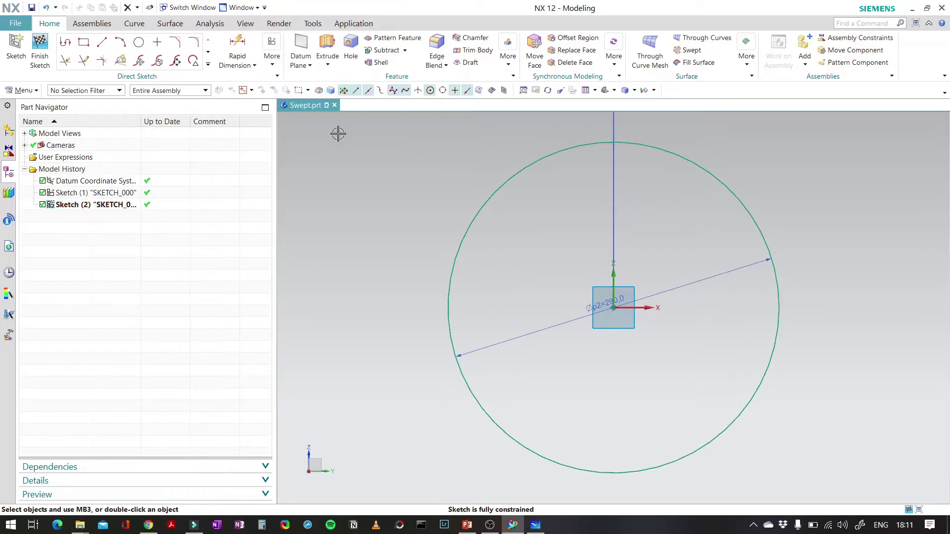
{"action": "left_click", "coordinate": [38, 57]}
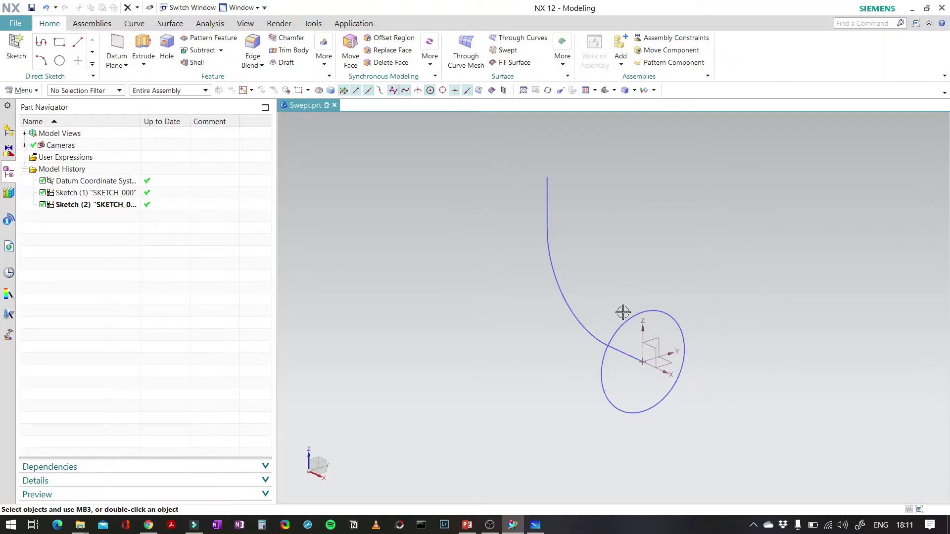
Sweep the 290 mm circle along the whole path sketch, with section location Anywhere along Guides, Parameter alignment, Fixed orientation and constant scale 1.
{"action": "left_click", "coordinate": [324, 53]}
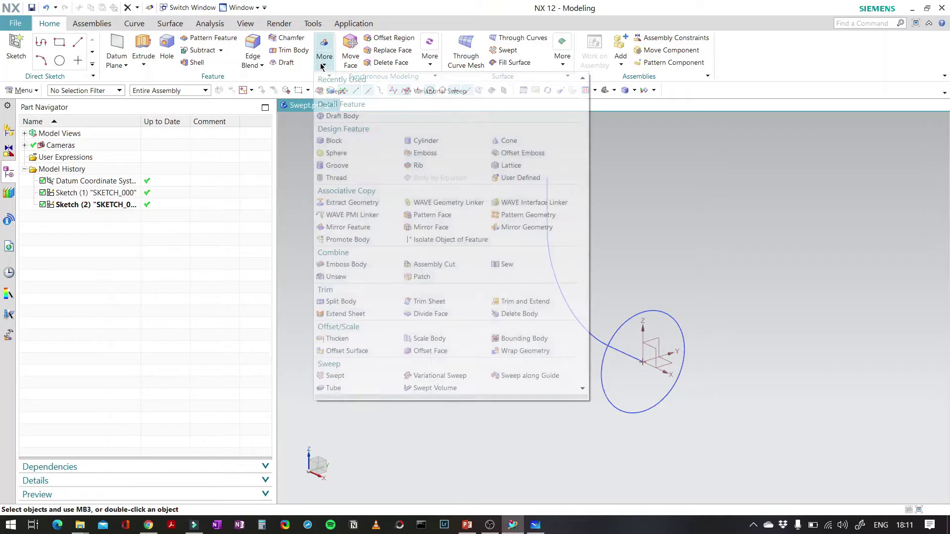
{"action": "left_click", "coordinate": [339, 377]}
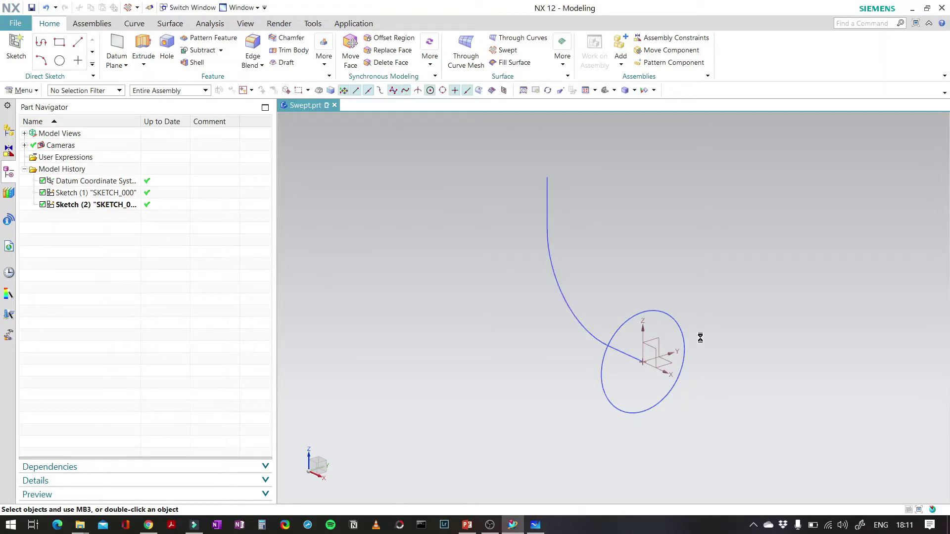
{"action": "left_click", "coordinate": [665, 312]}
{"action": "middle_click", "coordinate": [551, 342]}
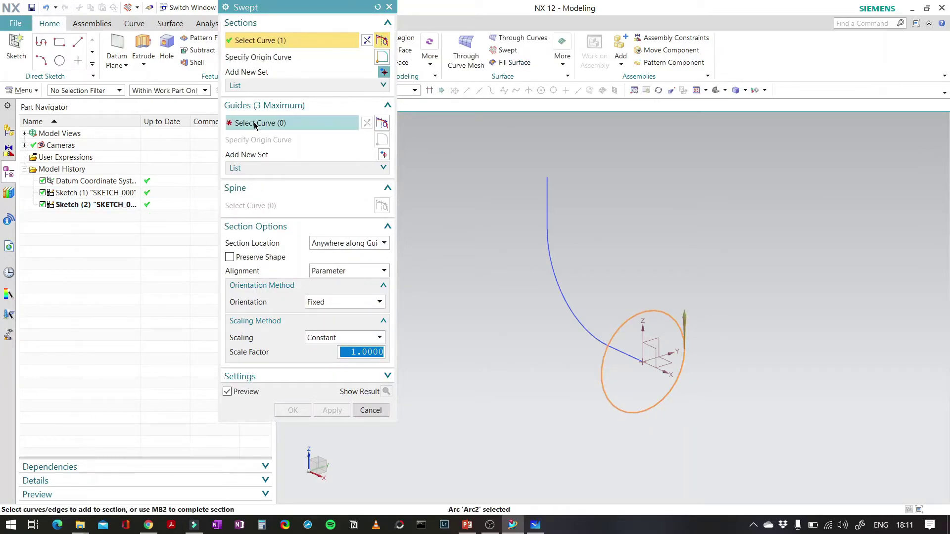
{"action": "left_click", "coordinate": [565, 304]}
{"action": "left_click", "coordinate": [638, 303]}
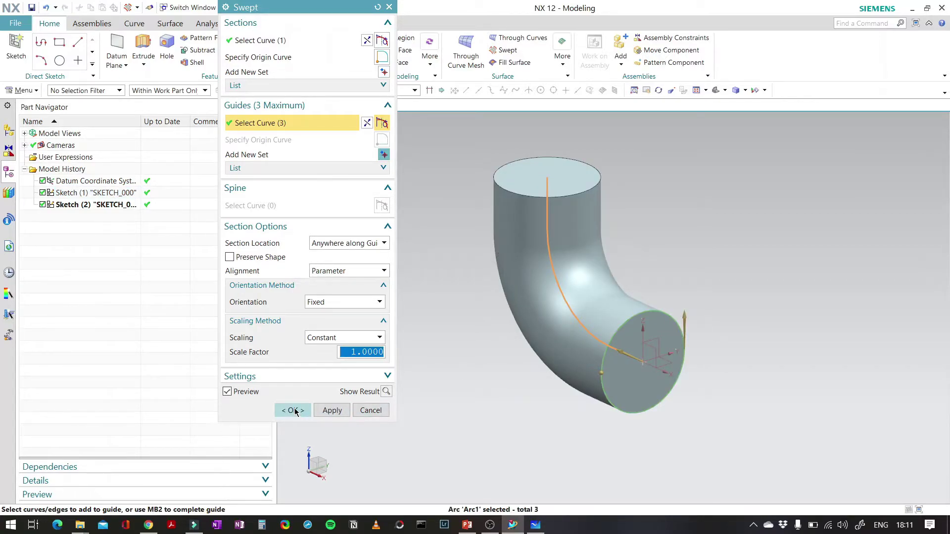
{"action": "left_click", "coordinate": [350, 245]}
{"action": "left_click", "coordinate": [337, 282]}
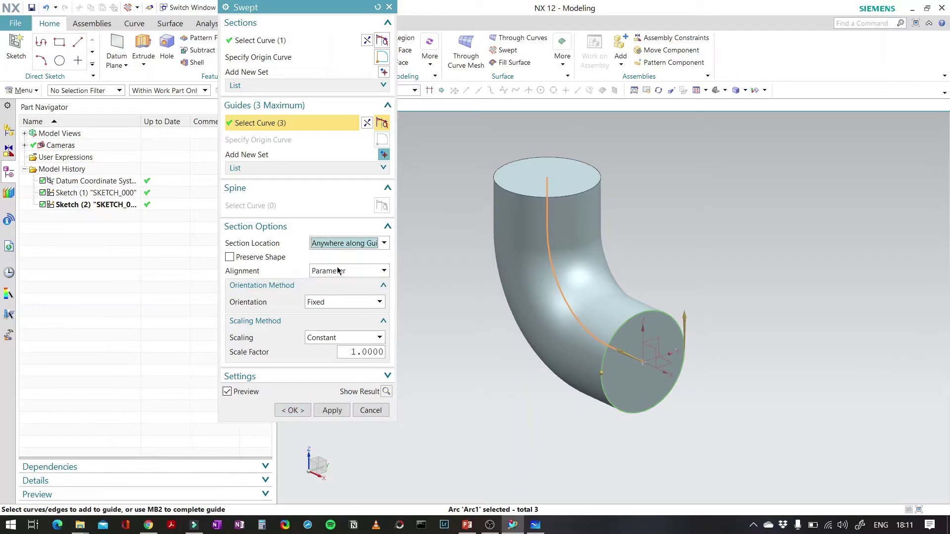
{"action": "left_click", "coordinate": [339, 271]}
{"action": "left_click", "coordinate": [337, 276]}
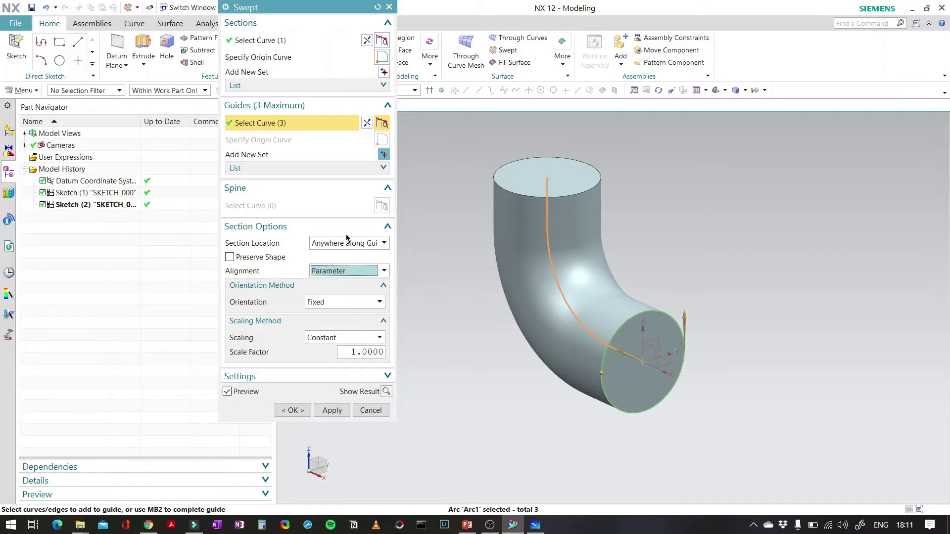
{"action": "left_click", "coordinate": [293, 410]}
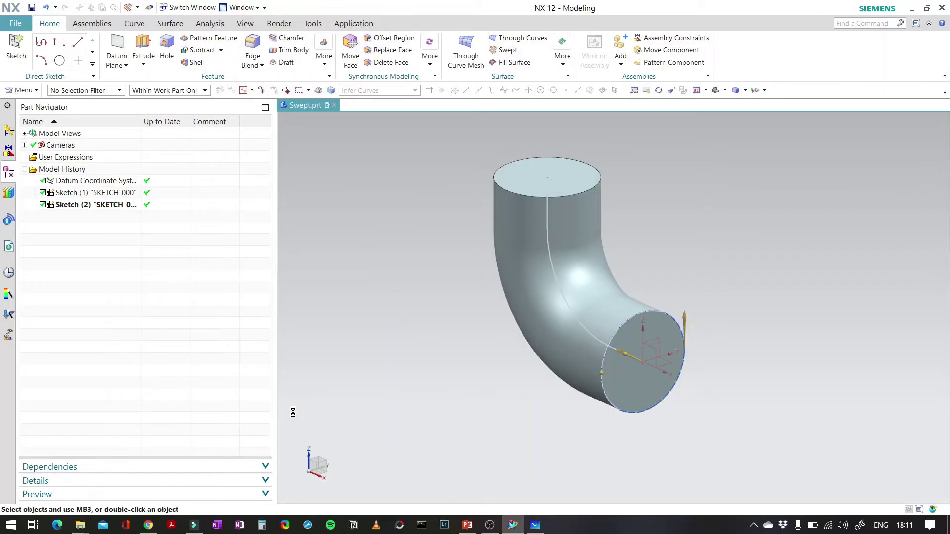
Hide the swept elbow body and undo the hiding.
{"action": "left_click", "coordinate": [552, 289]}
{"action": "left_click", "coordinate": [688, 240]}
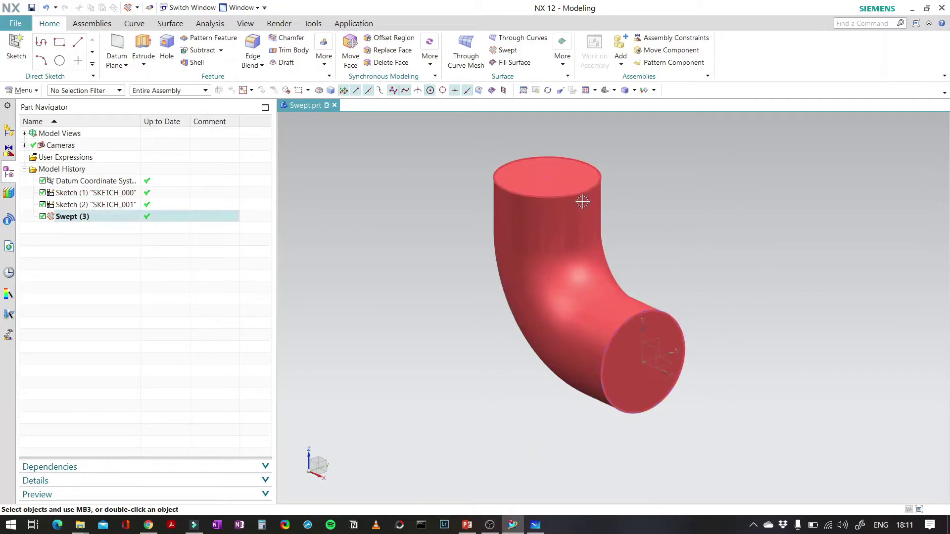
{"action": "left_click", "coordinate": [601, 287]}
{"action": "key", "text": "ctrl+b"}
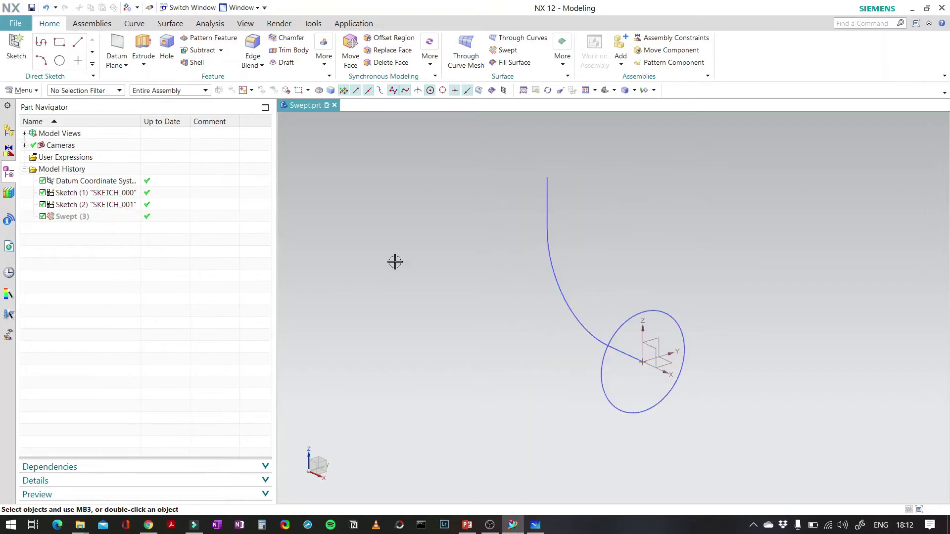
{"action": "left_click", "coordinate": [331, 68]}
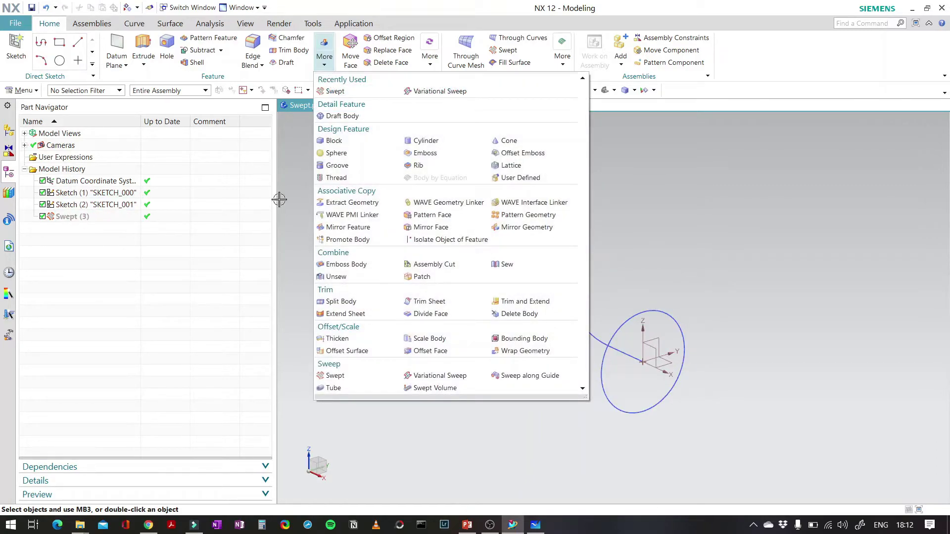
{"action": "left_click", "coordinate": [297, 169]}
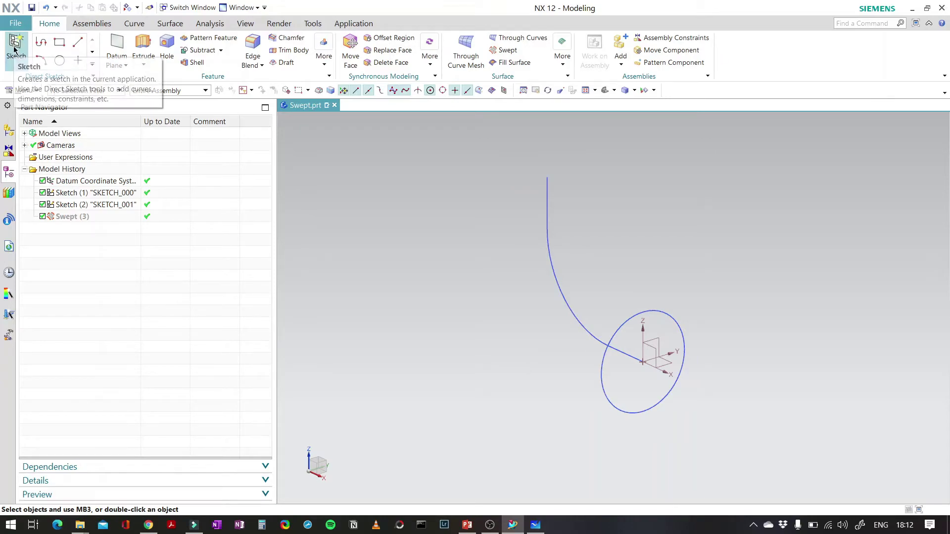
{"action": "key", "text": "ctrl+z"}
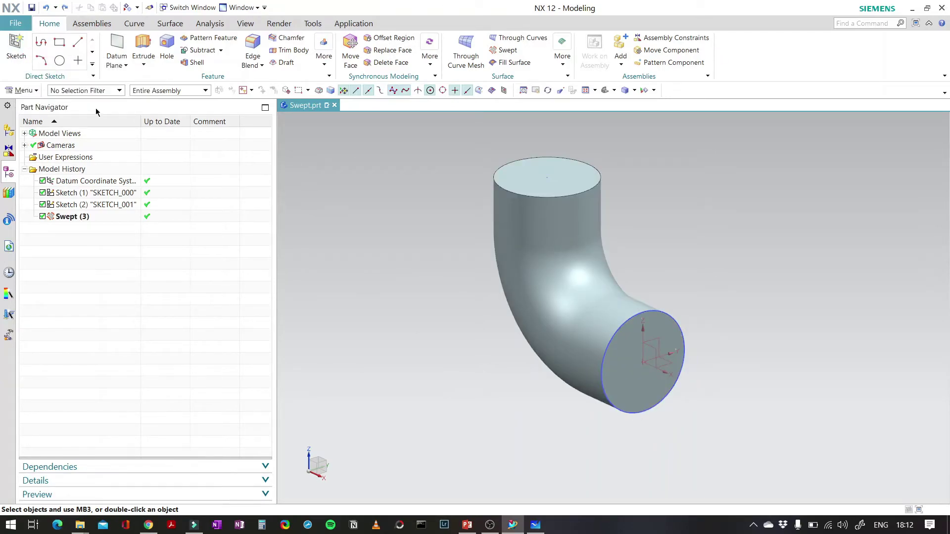
Create a new sketch in the plane of the elbow's circular end at the origin.
{"action": "left_click", "coordinate": [14, 57]}
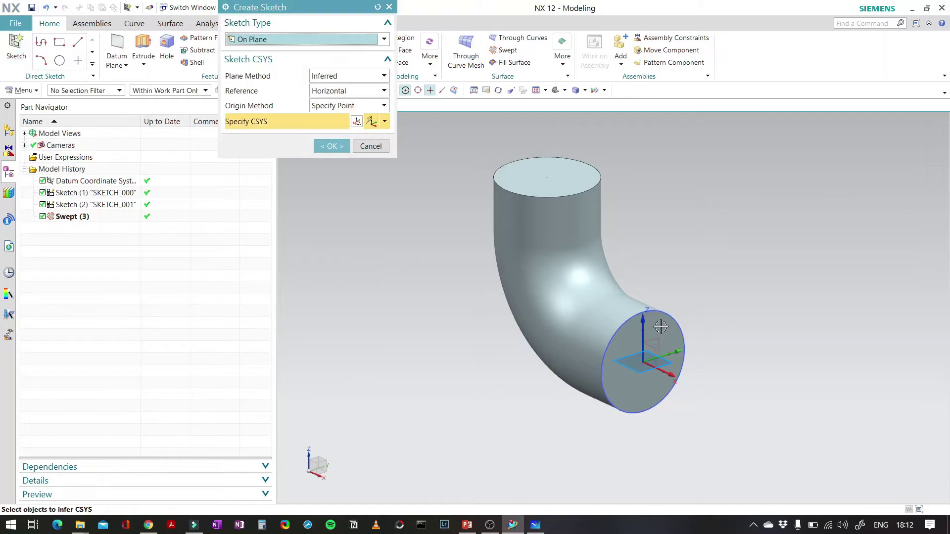
{"action": "left_click", "coordinate": [662, 352]}
{"action": "left_click", "coordinate": [341, 145]}
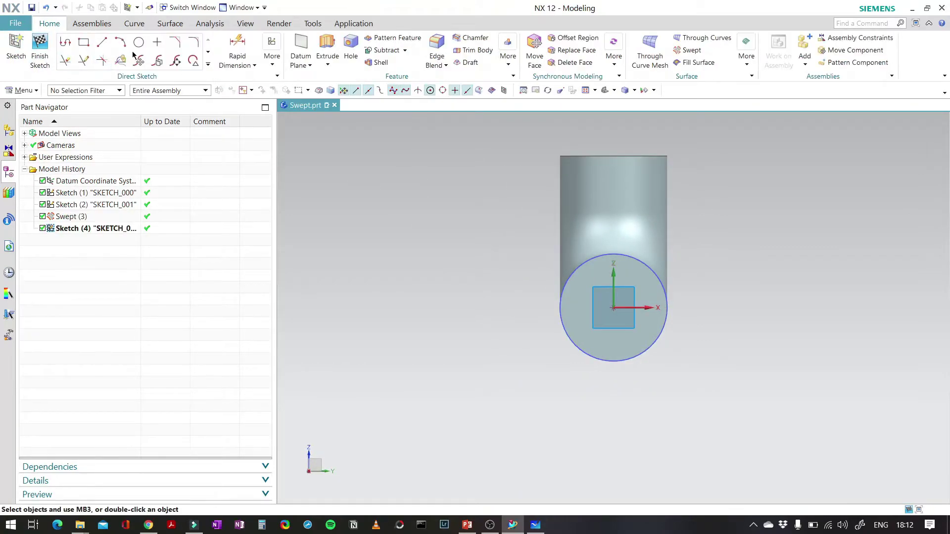
Draw a circle of 210 mm diameter centred on the sketch origin and finish the sketch.
{"action": "left_click", "coordinate": [139, 43]}
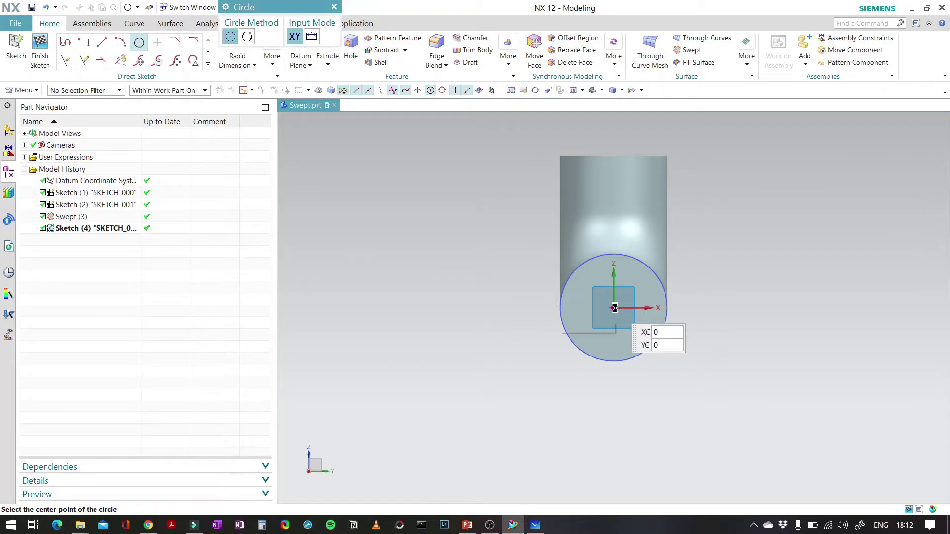
{"action": "left_click", "coordinate": [619, 310]}
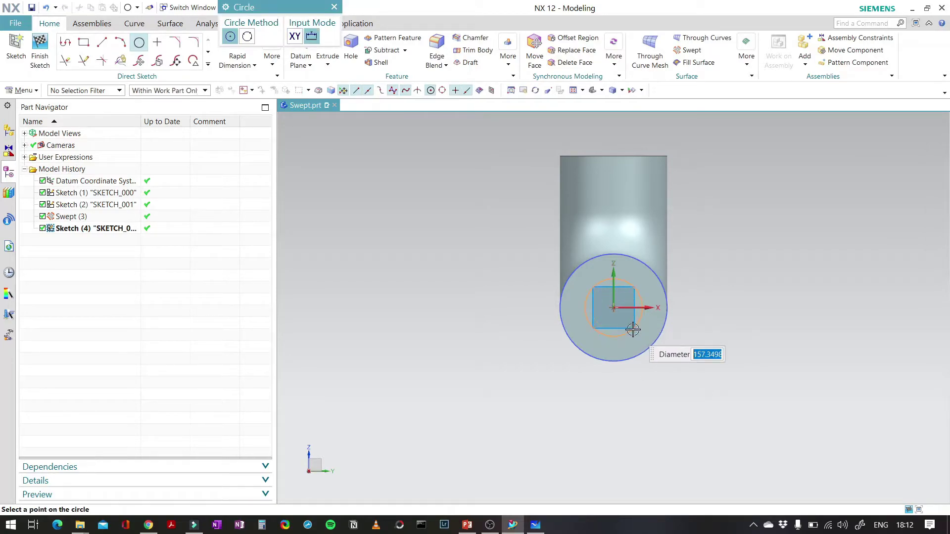
{"action": "type", "text": "210"}
{"action": "key", "text": "Return"}
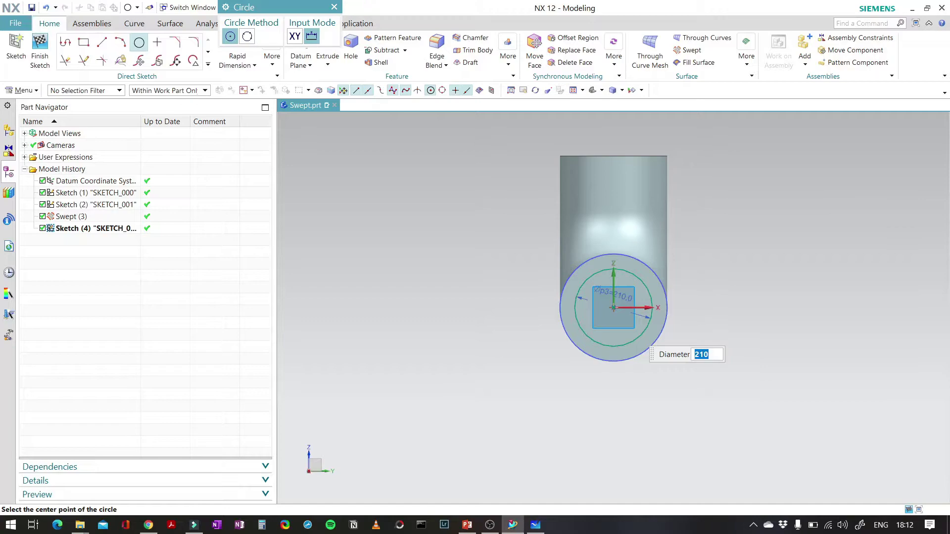
{"action": "key", "text": "Escape"}
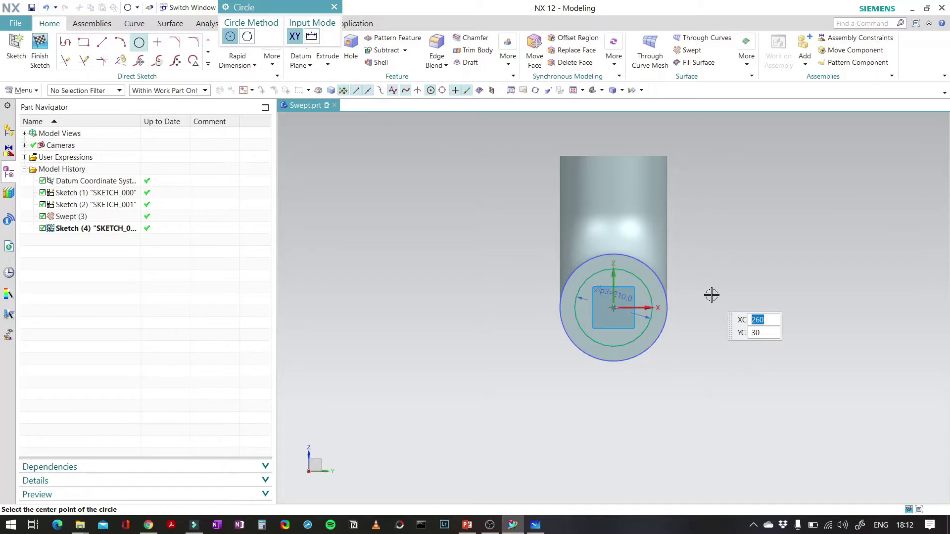
{"action": "key", "text": "Escape"}
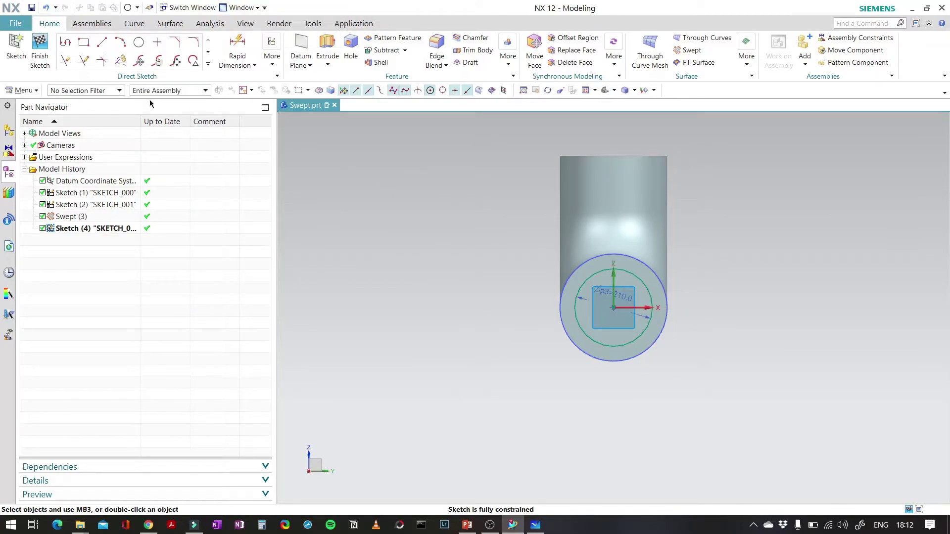
{"action": "left_click", "coordinate": [48, 56]}
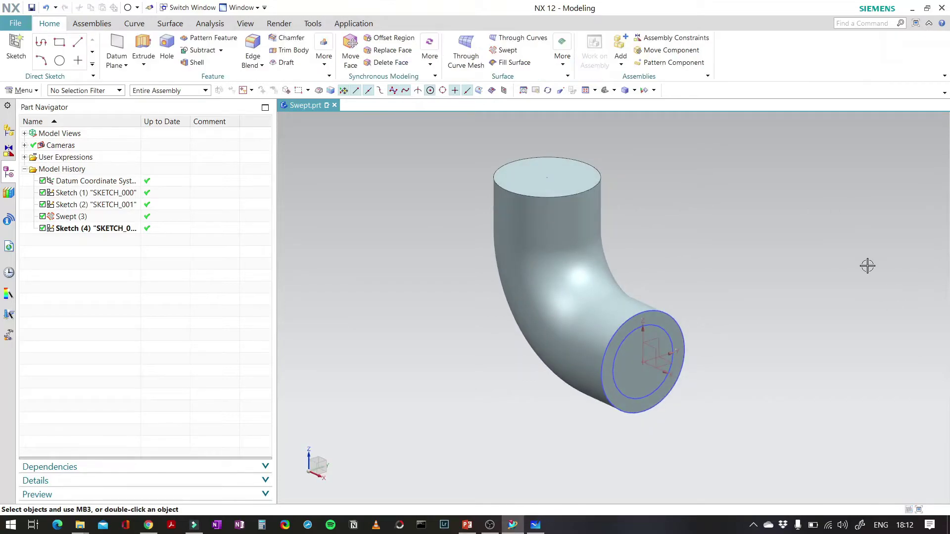
Hide the outer elbow body and sweep the 210 mm circle along the whole path sketch, with Fixed orientation and constant scale 1.
{"action": "left_click", "coordinate": [554, 234]}
{"action": "left_click", "coordinate": [324, 52]}
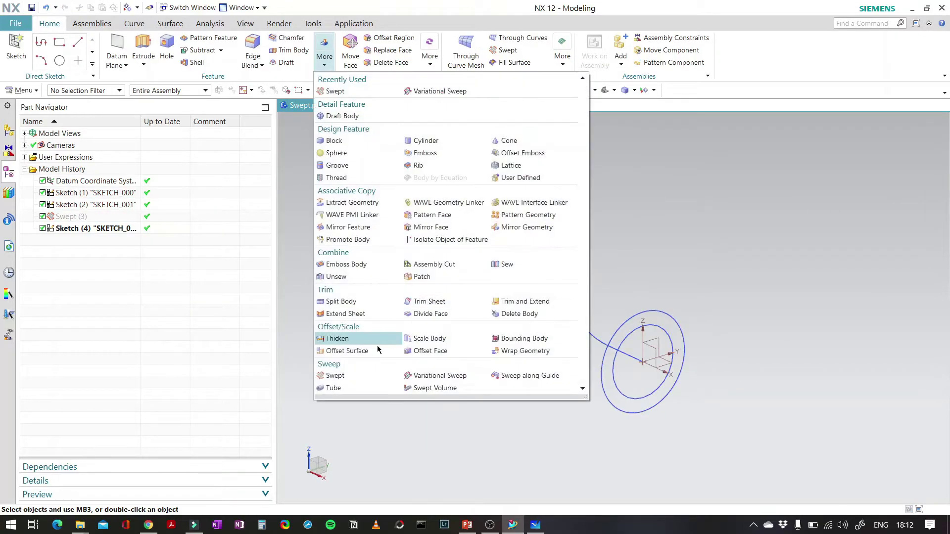
{"action": "left_click", "coordinate": [352, 376]}
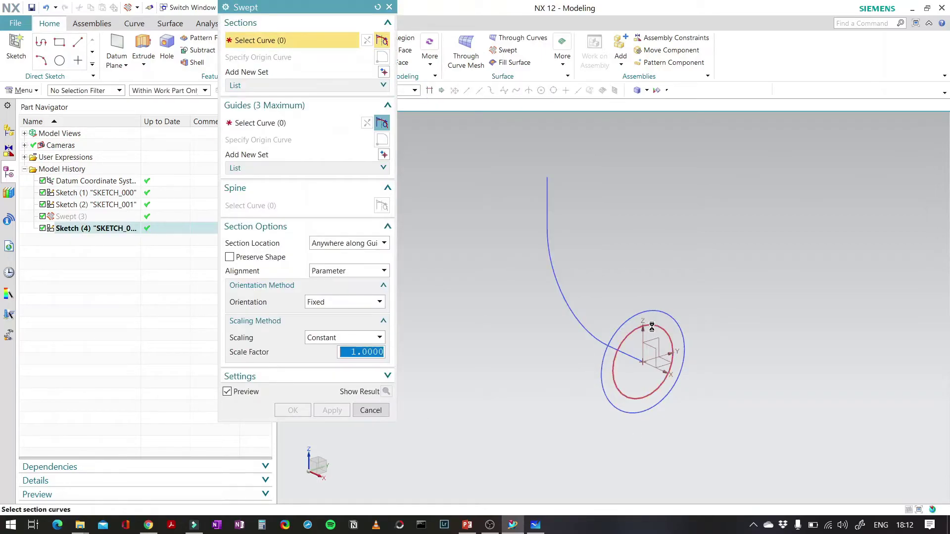
{"action": "left_click", "coordinate": [651, 326]}
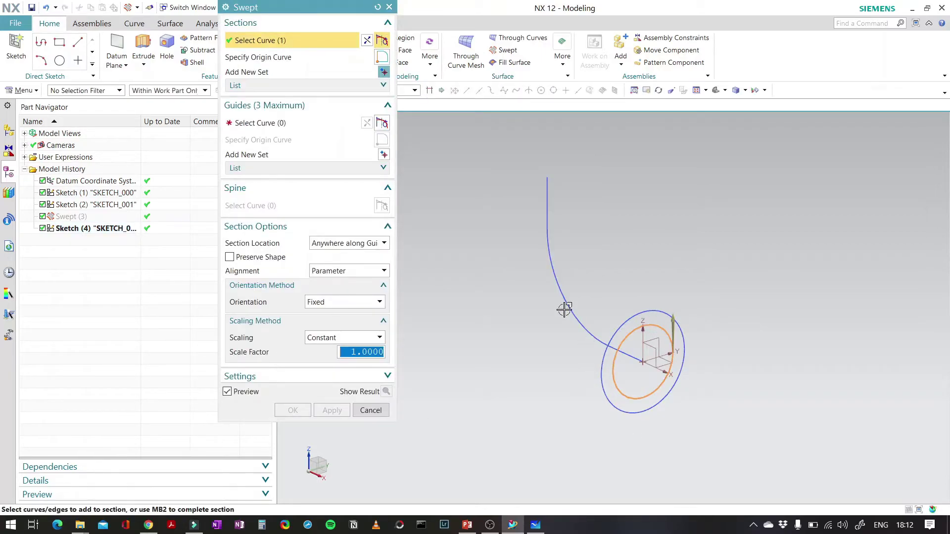
{"action": "left_click", "coordinate": [270, 123]}
{"action": "left_click", "coordinate": [548, 262]}
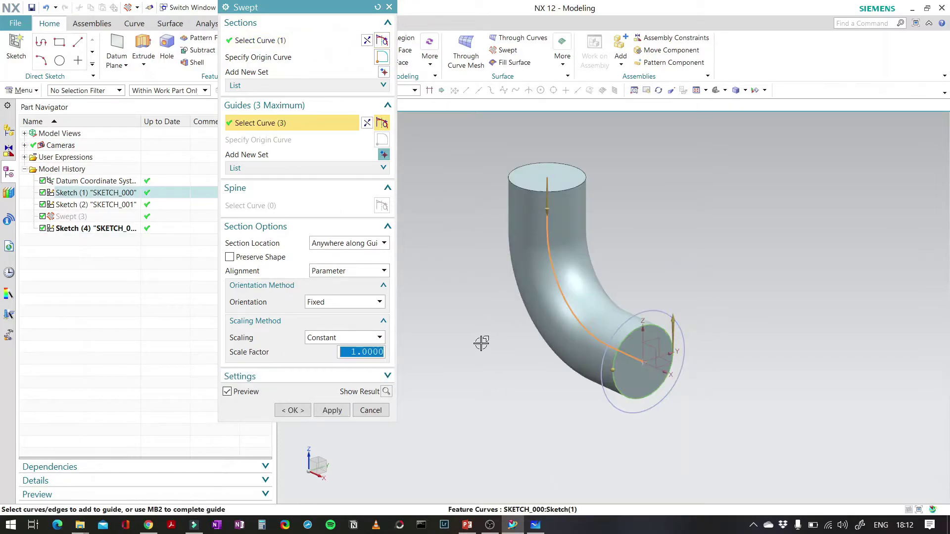
{"action": "left_click", "coordinate": [301, 413]}
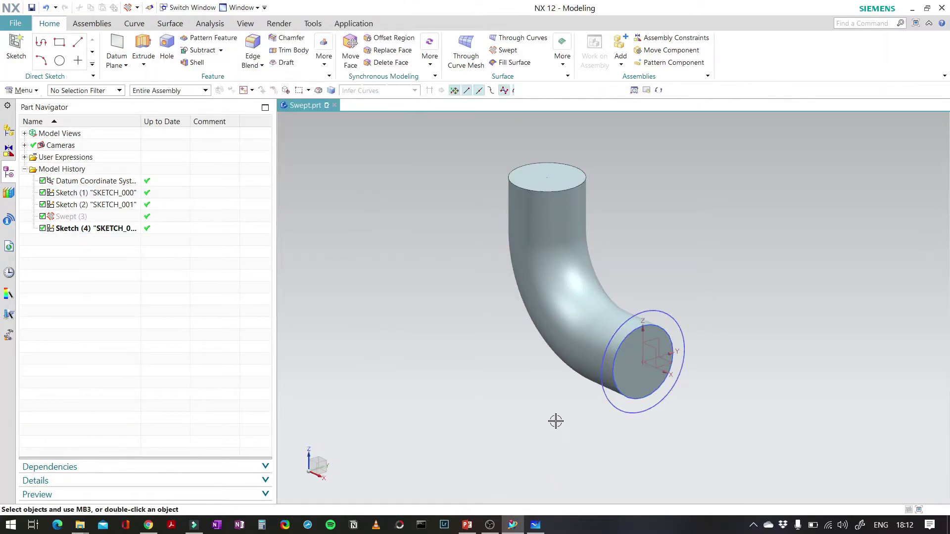
Hide the inner swept body and show all hidden bodies, sketches and the datum coordinate system again.
{"action": "left_click", "coordinate": [583, 325]}
{"action": "key", "text": "ctrl+b"}
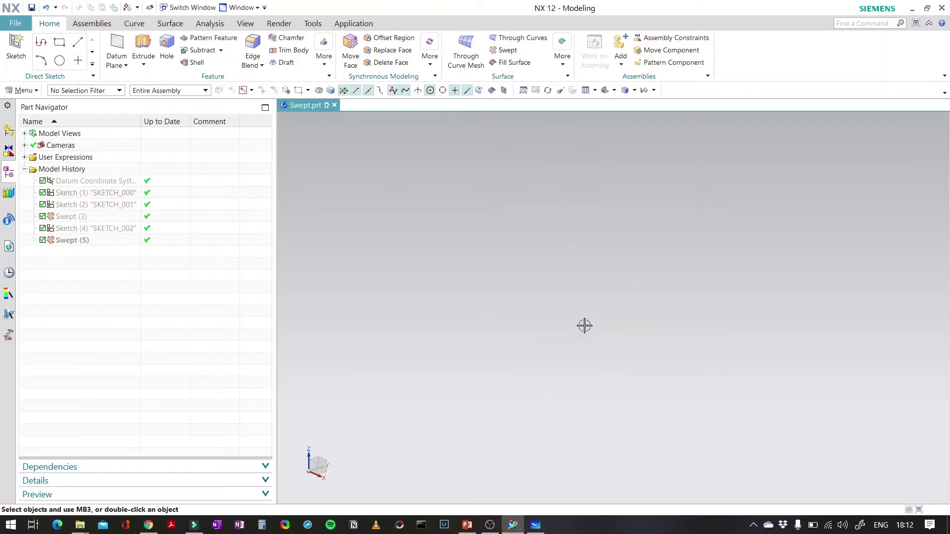
{"action": "key", "text": "ctrl+shift+u"}
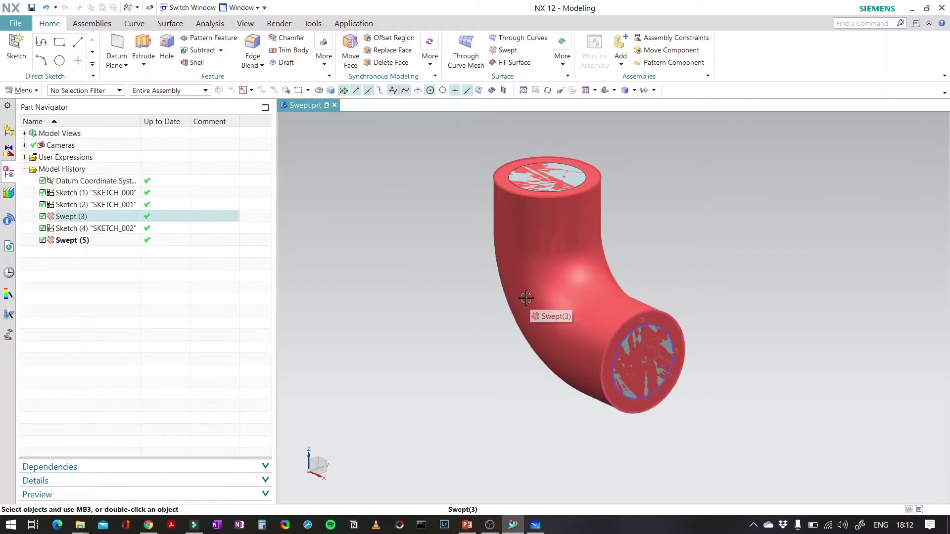
Subtract the inner 210 mm swept body from the outer 290 mm swept body to hollow the elbow.
{"action": "left_click", "coordinate": [209, 51]}
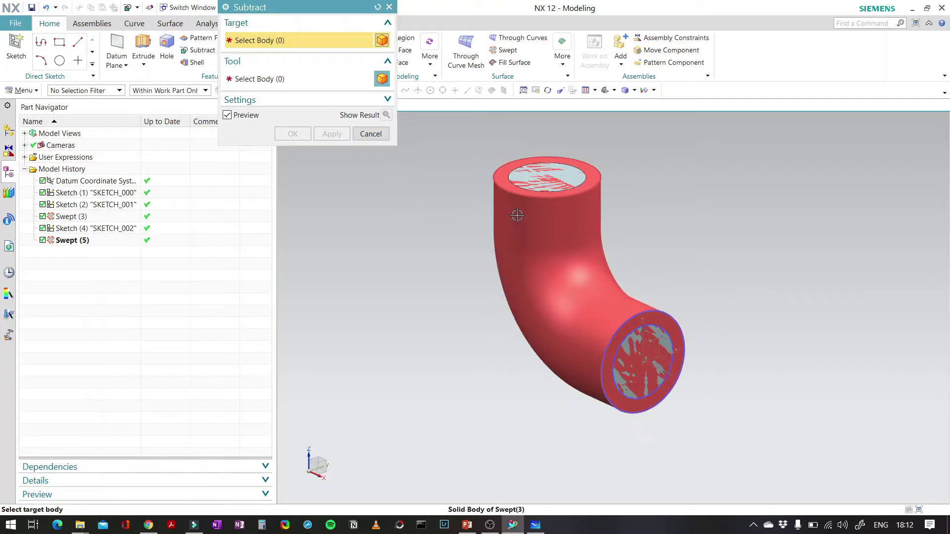
{"action": "left_click", "coordinate": [516, 220]}
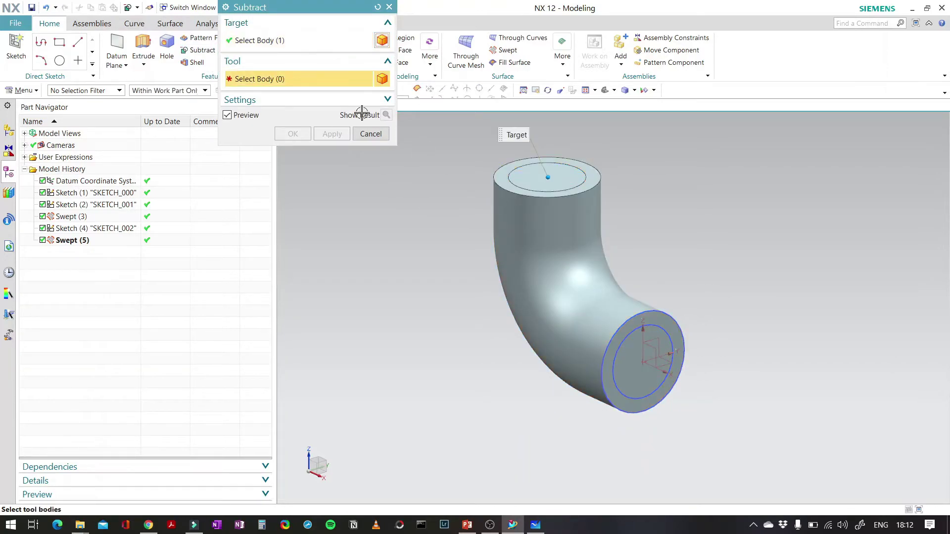
{"action": "left_click", "coordinate": [527, 175]}
{"action": "left_click", "coordinate": [295, 134]}
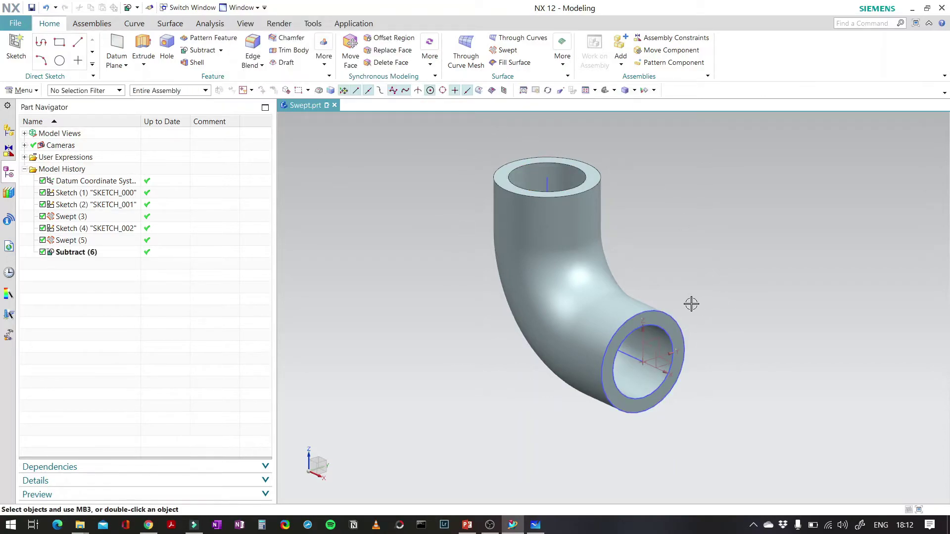
Save the hollow elbow part in Swept.prt.
{"action": "left_click", "coordinate": [633, 303]}
{"action": "middle_click_drag", "start_coordinate": [432, 316], "coordinate": [404, 292]}
{"action": "middle_click_drag", "start_coordinate": [717, 203], "coordinate": [684, 258]}
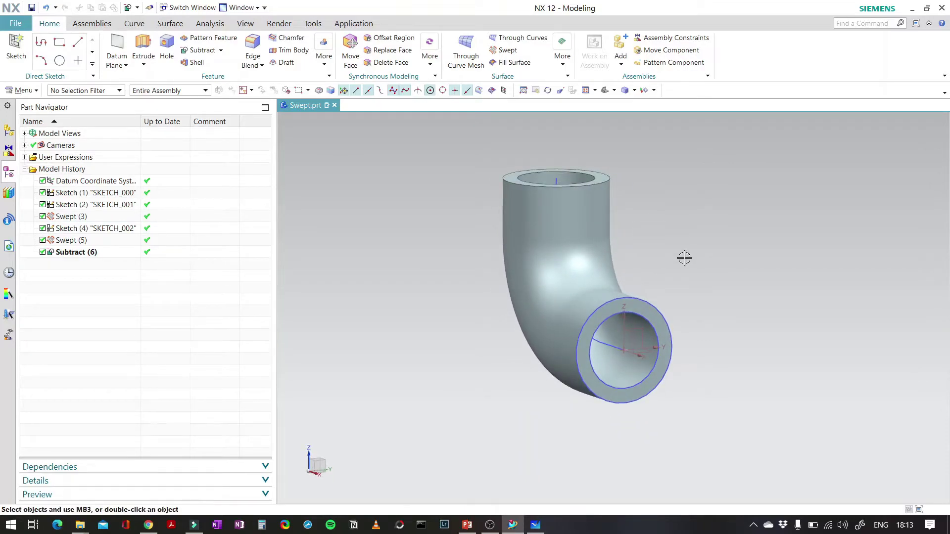
{"action": "middle_click_drag", "start_coordinate": [502, 258], "coordinate": [520, 288]}
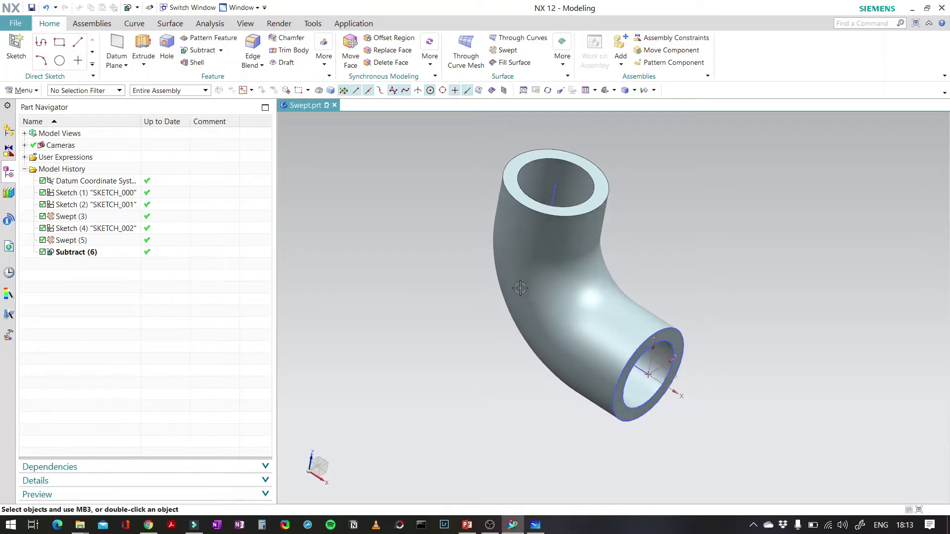
{"action": "left_click", "coordinate": [21, 23]}
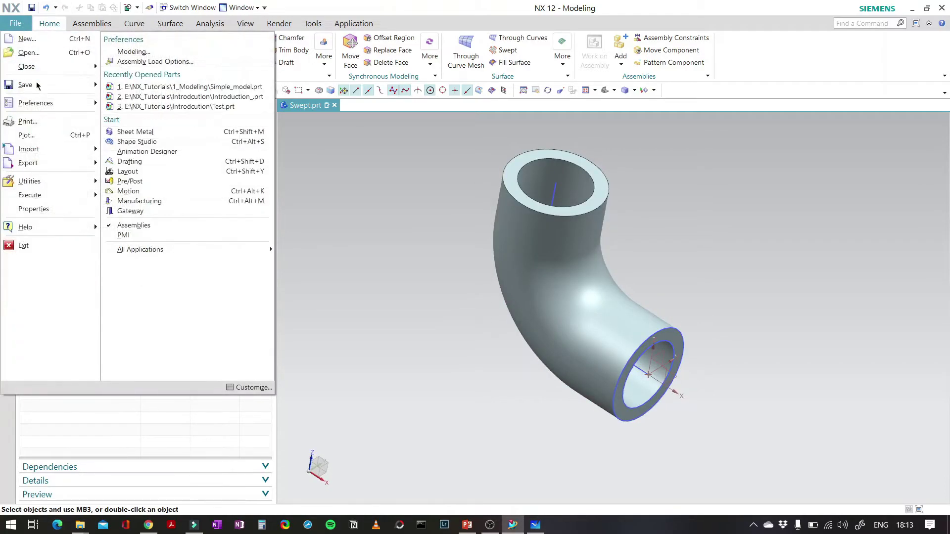
{"action": "mouse_move", "coordinate": [37, 84]}
{"action": "left_click", "coordinate": [143, 74]}
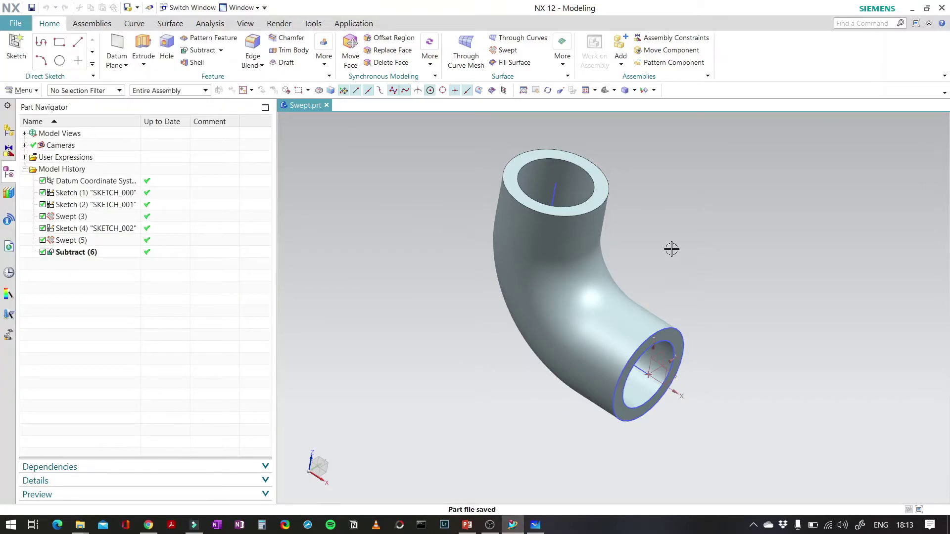
Switch to Microsoft Whiteboard, underline the 50 mm flange thickness and sketch a square flange with a hole in each corner beside the drawing.
{"action": "key", "text": "alt+Tab"}
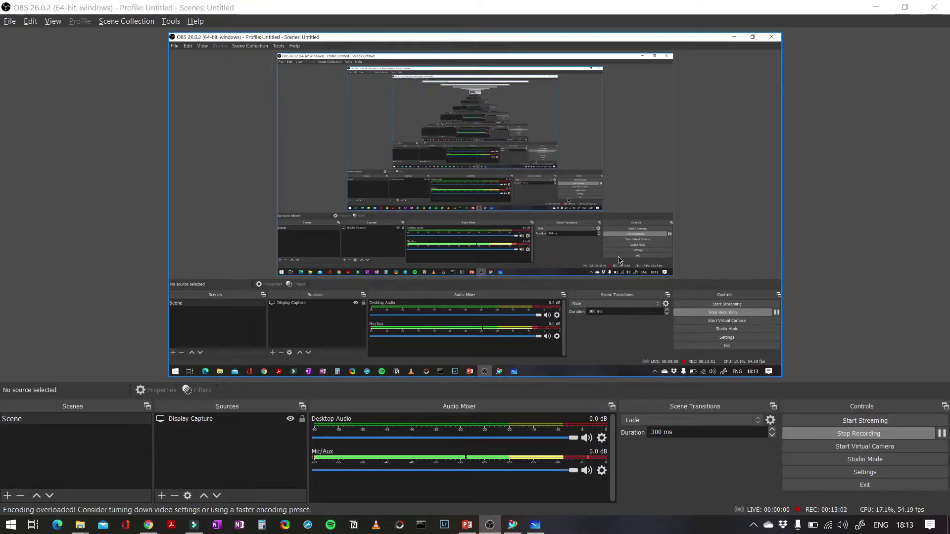
{"action": "key", "text": "alt+Tab"}
{"action": "key", "text": "alt+Tab"}
{"action": "key", "text": "Tab"}
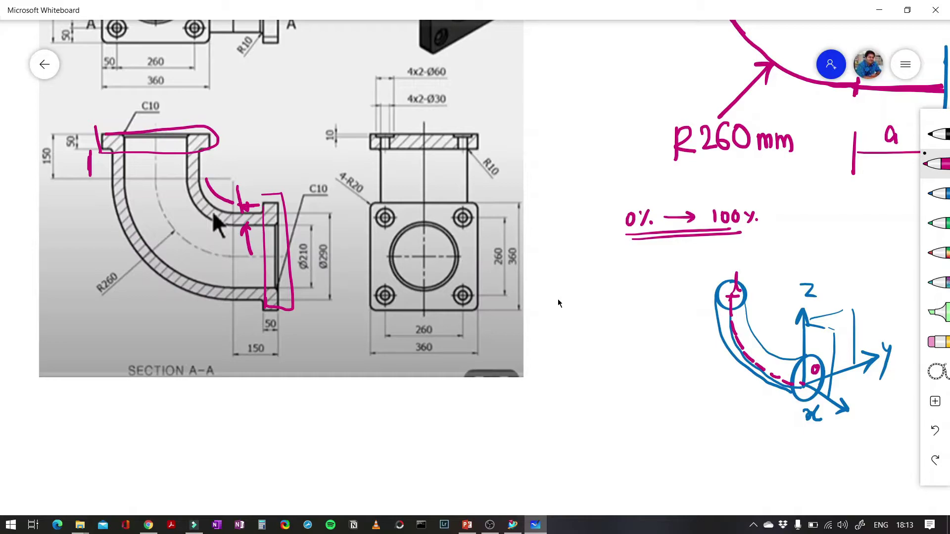
{"action": "left_click_drag", "start_coordinate": [263, 331], "coordinate": [277, 335]}
{"action": "left_click_drag", "start_coordinate": [631, 308], "coordinate": [634, 364]}
{"action": "left_click_drag", "start_coordinate": [577, 369], "coordinate": [632, 365]}
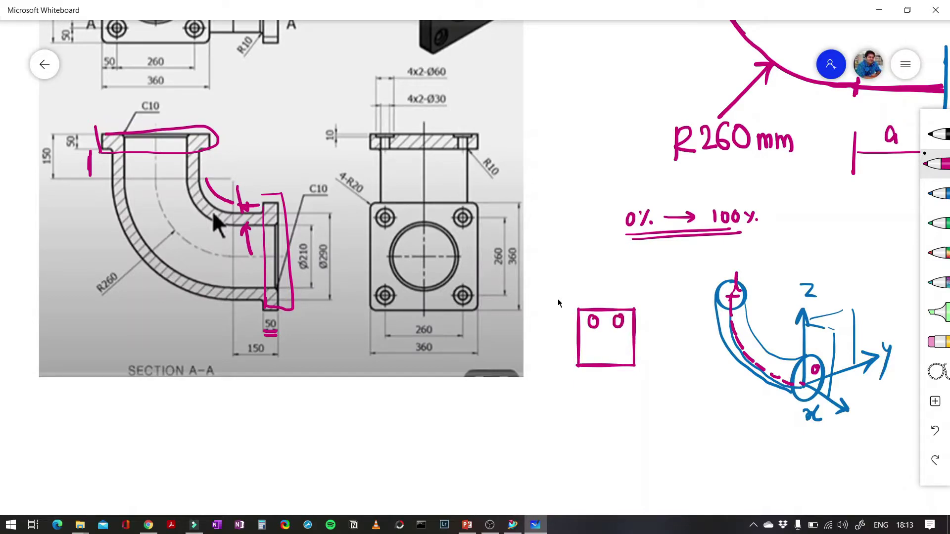
{"action": "key", "text": "ctrl+z"}
{"action": "key", "text": "ctrl+z"}
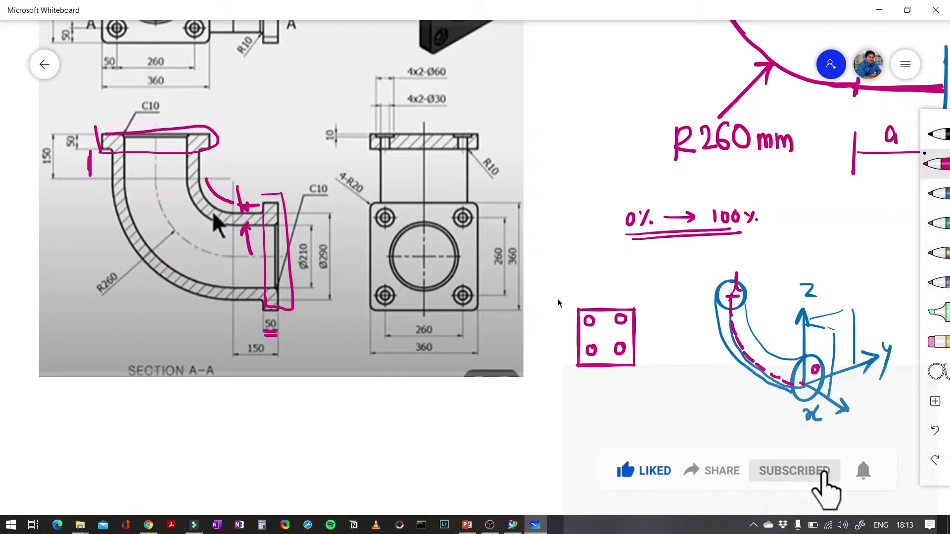
Sketch the hatched counterbored hole section above the square, labelled Ø60, 10 mm deep and Ø30, with an arrow leading to it from the square.
{"action": "mouse_move", "coordinate": [554, 68]}
{"action": "left_mouse_down"}
{"action": "mouse_move", "coordinate": [553, 83]}
{"action": "mouse_move", "coordinate": [574, 80]}
{"action": "mouse_move", "coordinate": [574, 113]}
{"action": "left_mouse_up"}
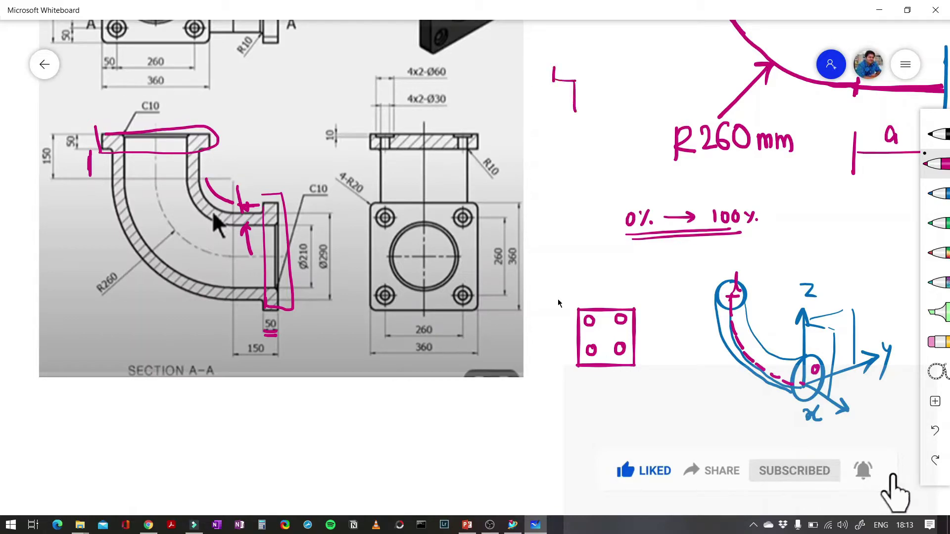
{"action": "left_click_drag", "start_coordinate": [591, 81], "coordinate": [591, 115]}
{"action": "left_click_drag", "start_coordinate": [573, 161], "coordinate": [566, 310]}
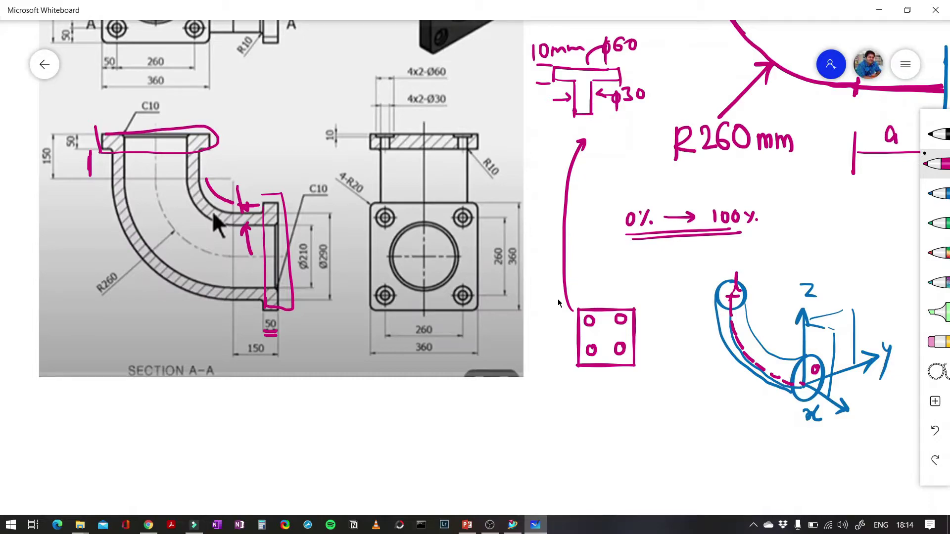
{"action": "left_click_drag", "start_coordinate": [566, 94], "coordinate": [553, 123]}
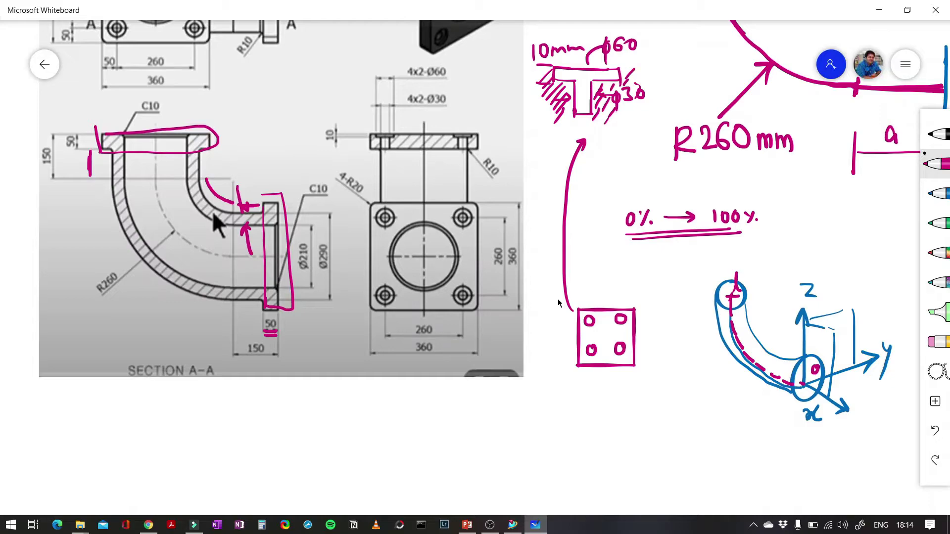
Return to NX, save the part and create a new sketch on the elbow's ring-shaped end face at the origin.
{"action": "key", "text": "alt+Tab"}
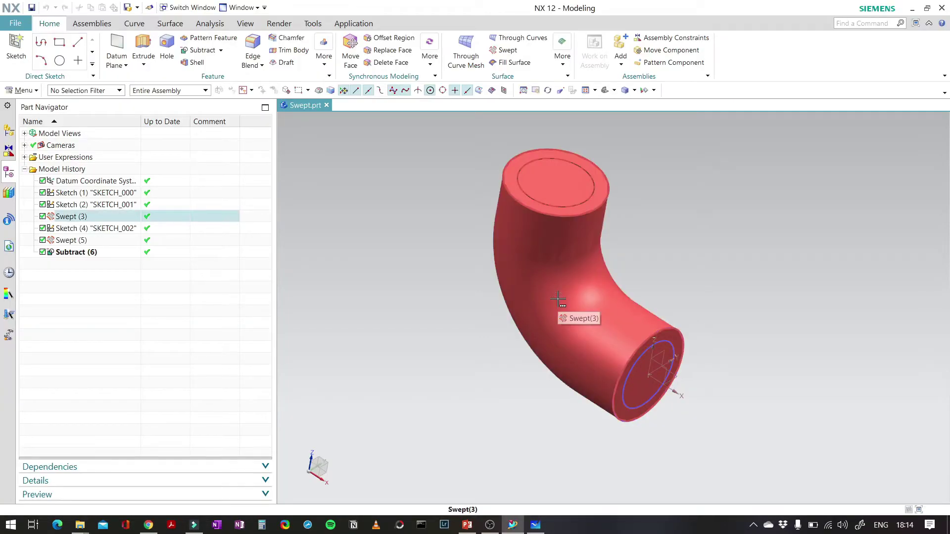
{"action": "key", "text": "ctrl+s"}
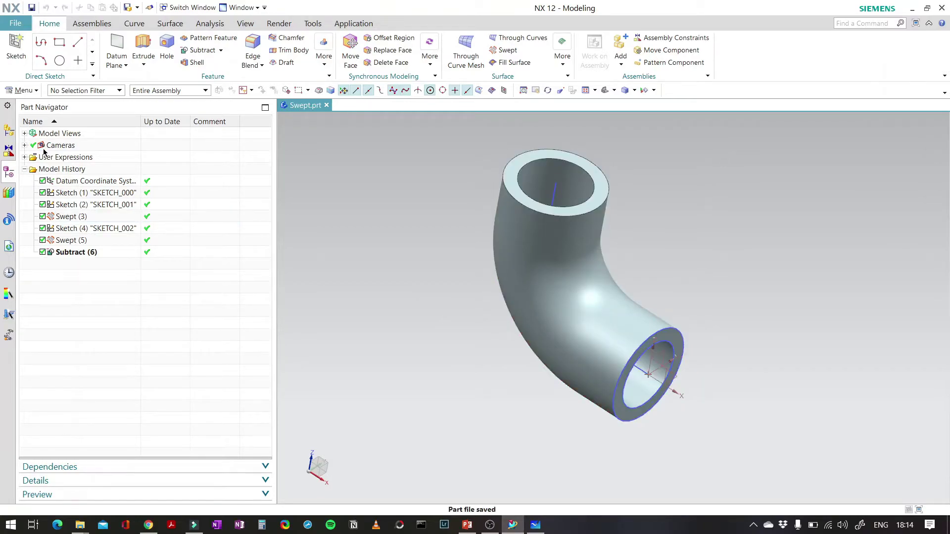
{"action": "left_click", "coordinate": [16, 49]}
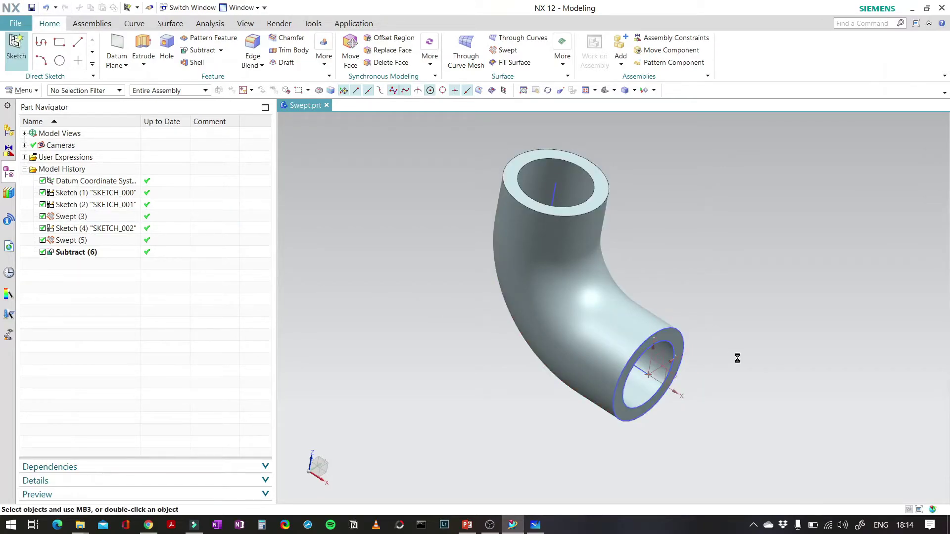
{"action": "left_click", "coordinate": [666, 332]}
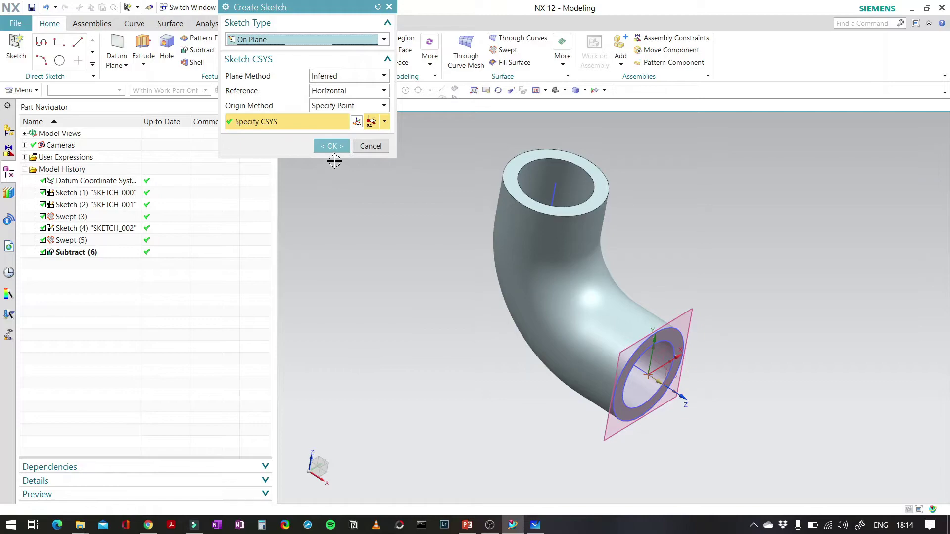
{"action": "left_click", "coordinate": [331, 146]}
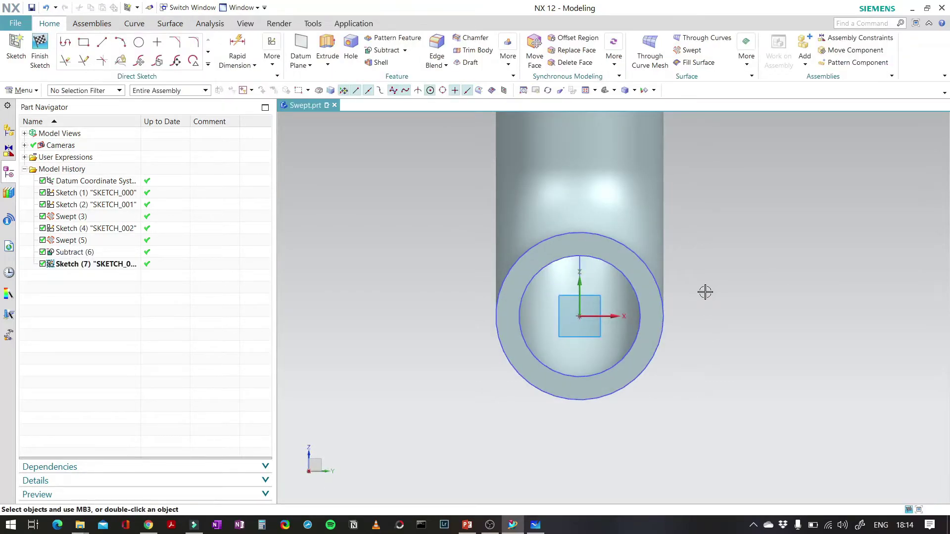
Draw a 360 mm by 360 mm square from its centre on the sketch origin, at angle 0.
{"action": "left_click", "coordinate": [85, 43]}
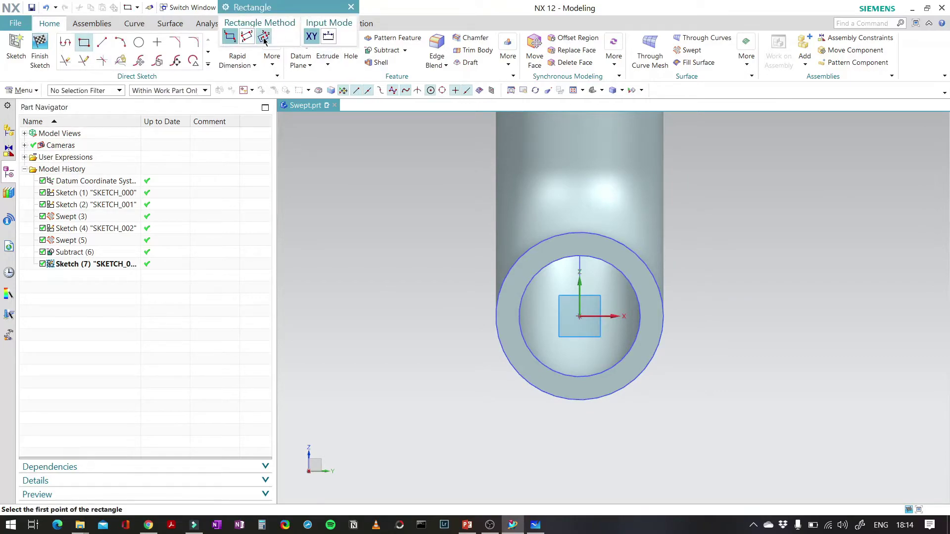
{"action": "left_click", "coordinate": [265, 40]}
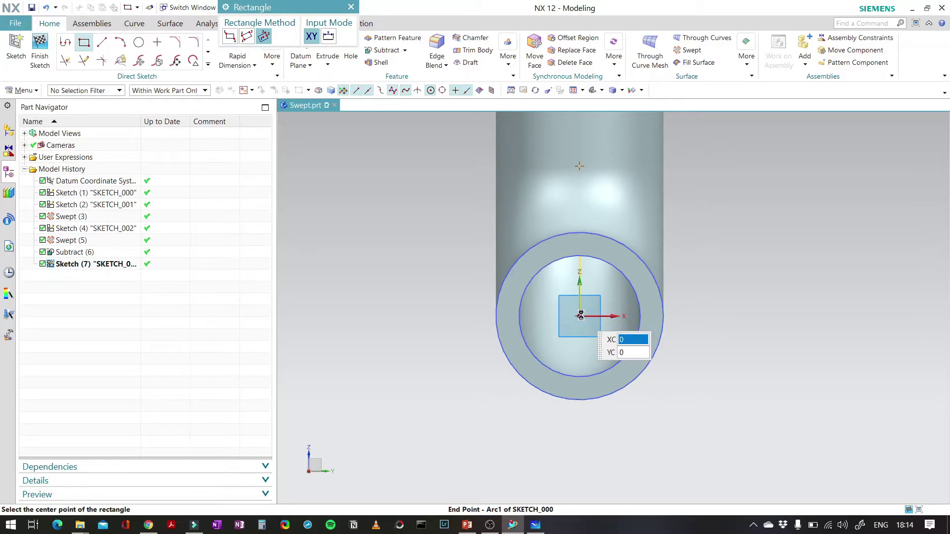
{"action": "left_click", "coordinate": [581, 316]}
{"action": "left_click", "coordinate": [622, 326]}
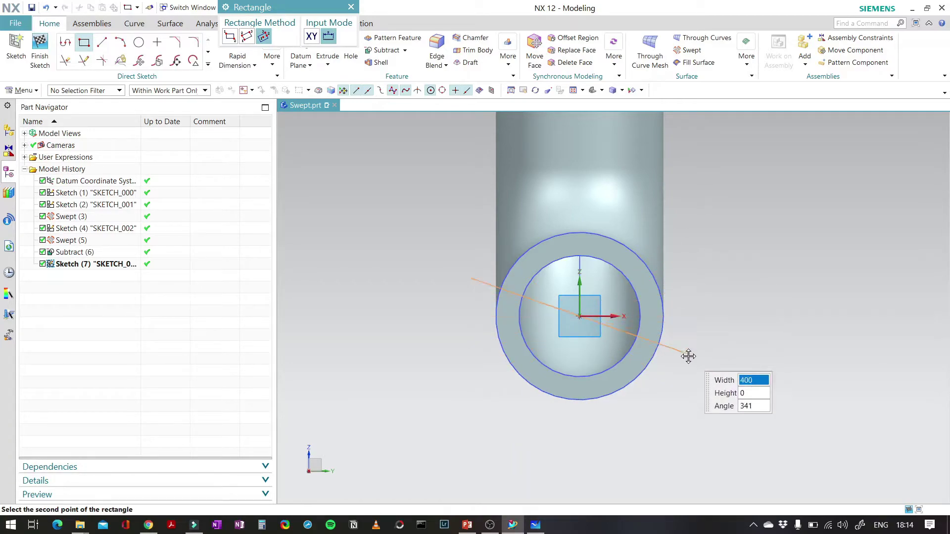
{"action": "left_click", "coordinate": [689, 315]}
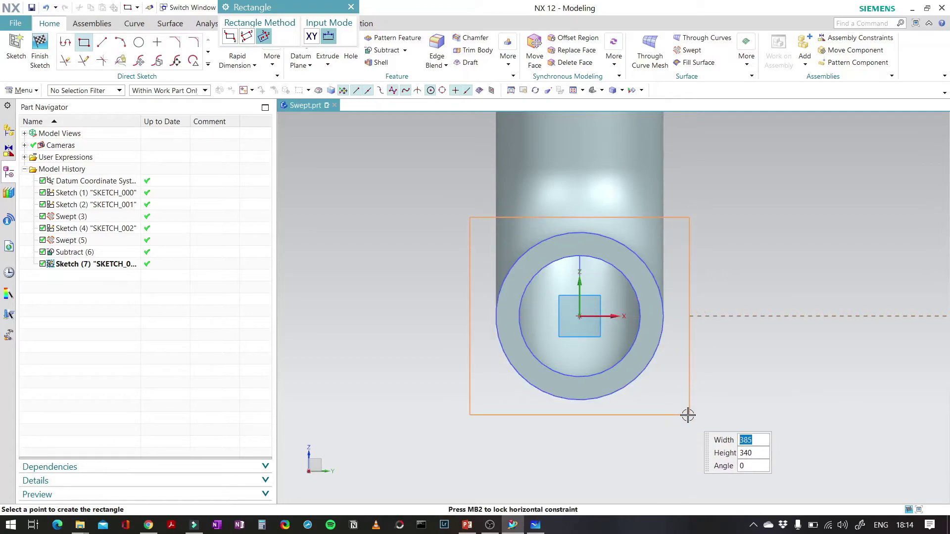
{"action": "key", "text": "Tab"}
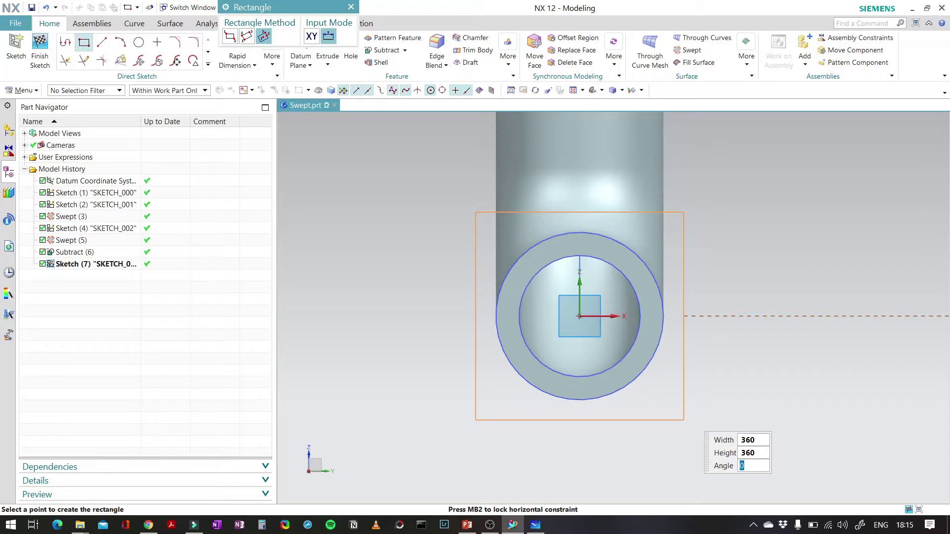
{"action": "left_click", "coordinate": [687, 416]}
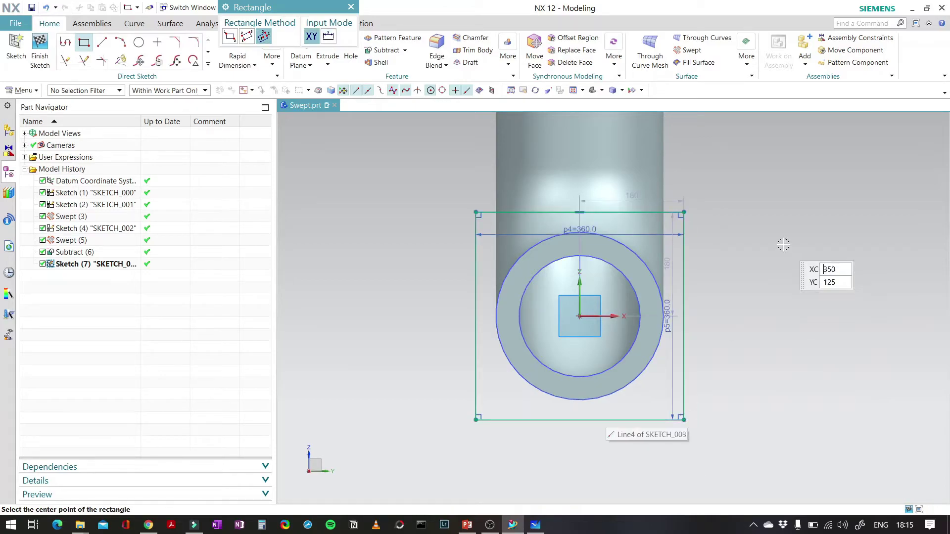
{"action": "left_click", "coordinate": [351, 6]}
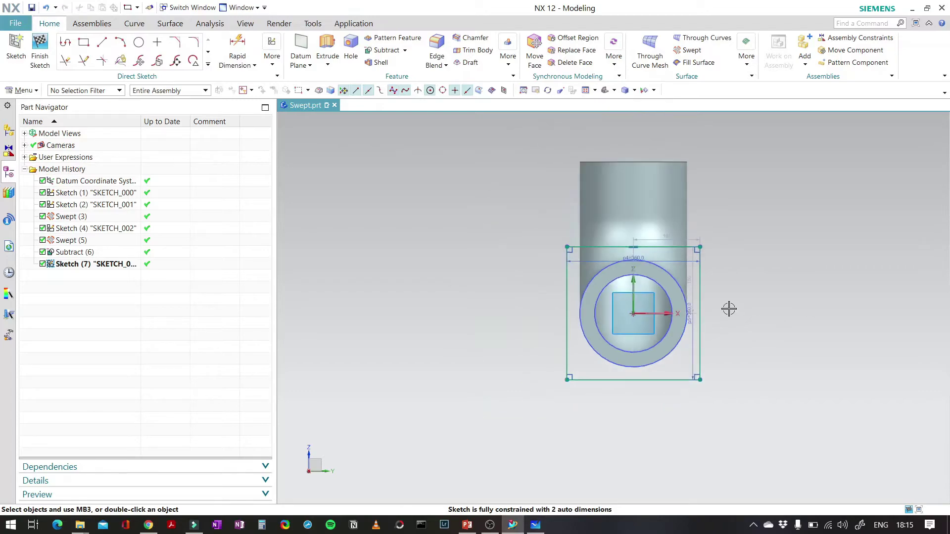
Convert the two automatic 180 mm dimensions from the square's edges to the sketch axes into driving dimensions.
{"action": "scroll", "coordinate": [729, 308], "scroll_direction": "up", "scroll_amount": 2}
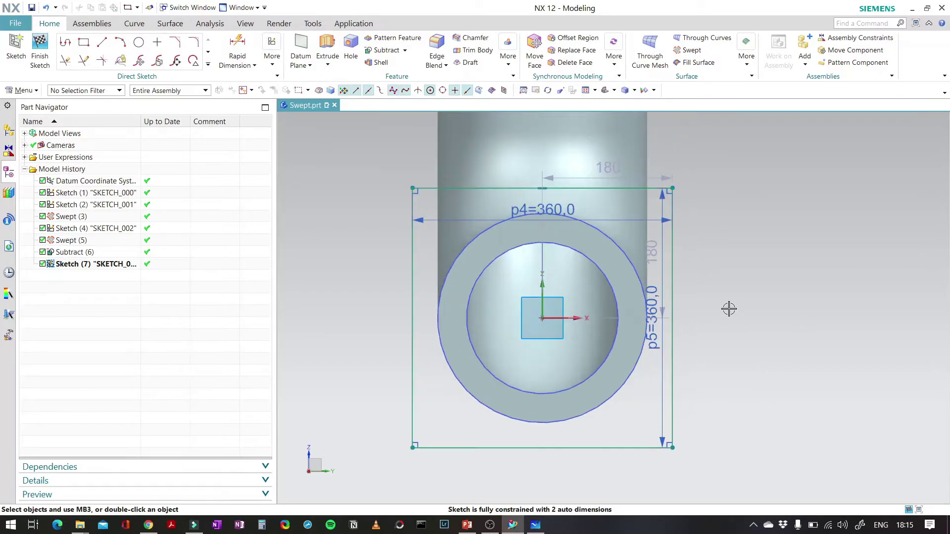
{"action": "left_click", "coordinate": [651, 254]}
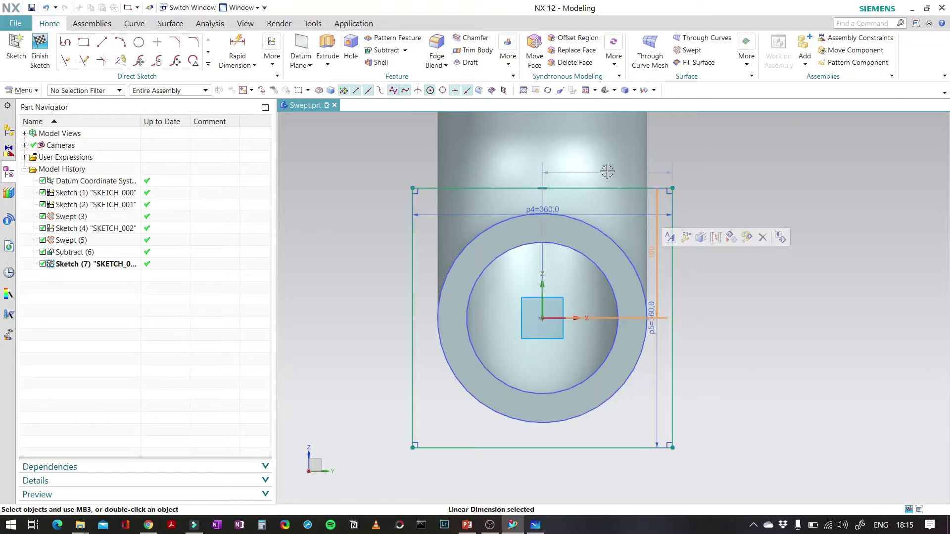
{"action": "left_click", "coordinate": [606, 171]}
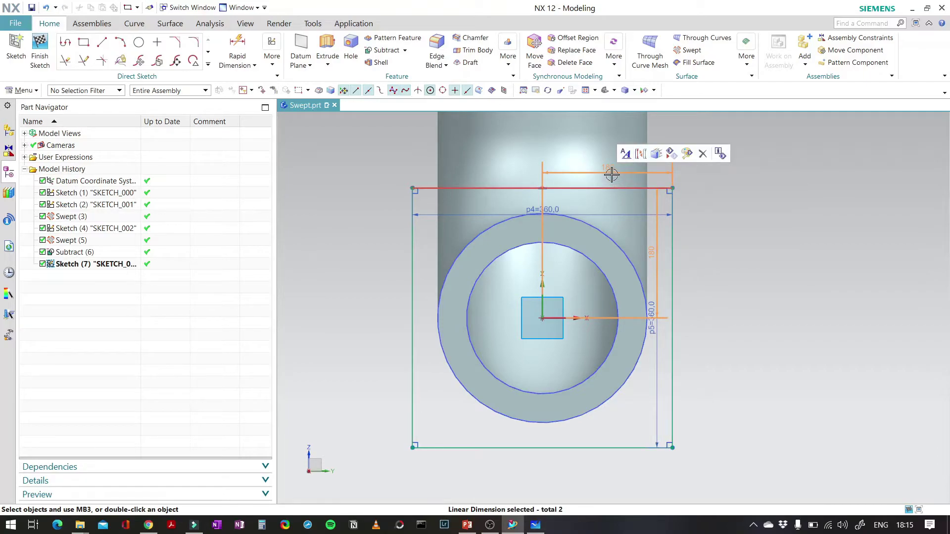
{"action": "right_click", "coordinate": [609, 170]}
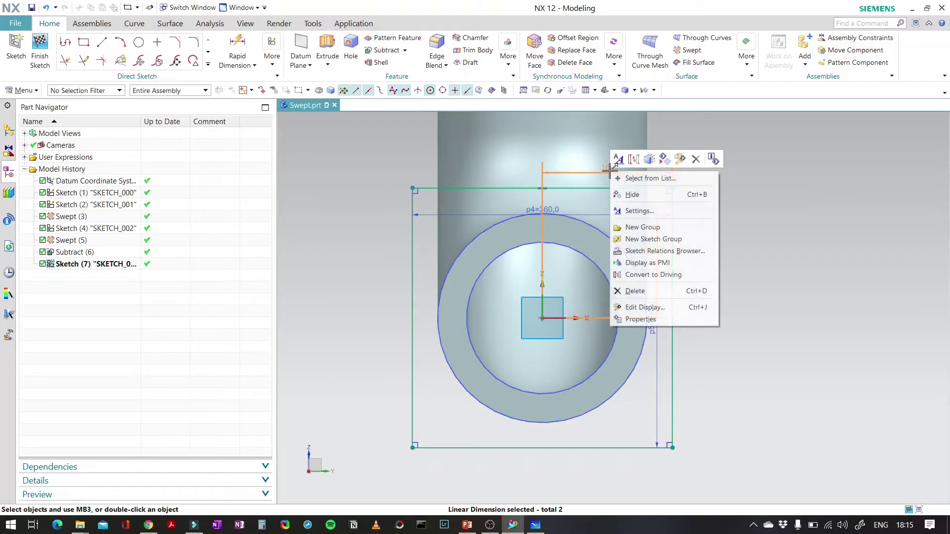
{"action": "left_click", "coordinate": [651, 275]}
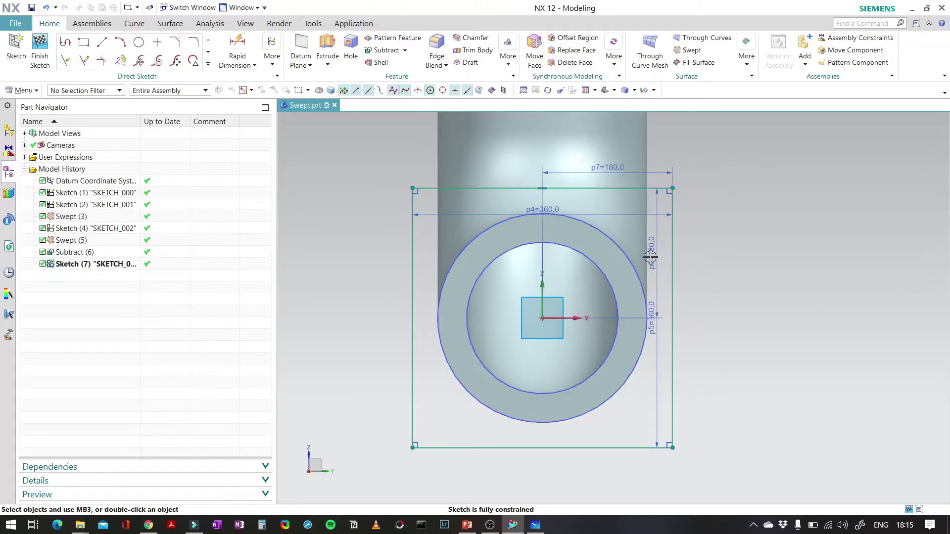
Move the vertical 180 mm dimension and both 360 mm dimensions clear of the square's outline.
{"action": "left_click_drag", "start_coordinate": [654, 256], "coordinate": [704, 252]}
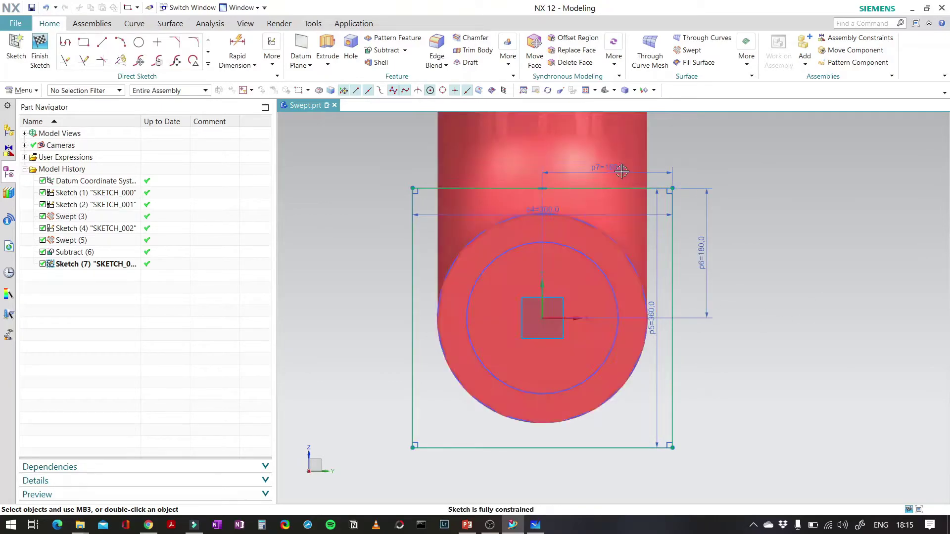
{"action": "left_click_drag", "start_coordinate": [658, 333], "coordinate": [722, 331]}
{"action": "left_click_drag", "start_coordinate": [529, 224], "coordinate": [521, 147]}
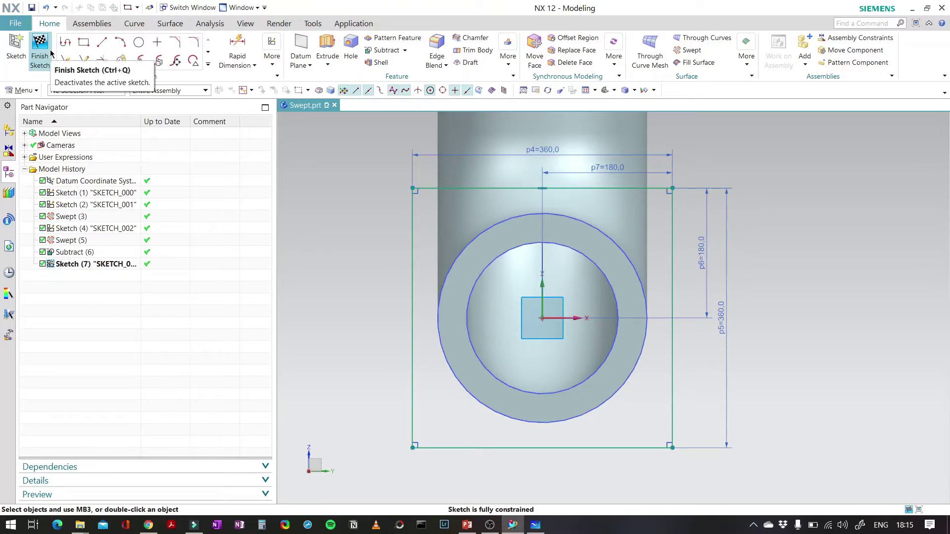
Project the elbow's outer circle into the sketch with Project Curve and finish the sketch.
{"action": "left_click", "coordinate": [208, 64]}
{"action": "left_click", "coordinate": [138, 153]}
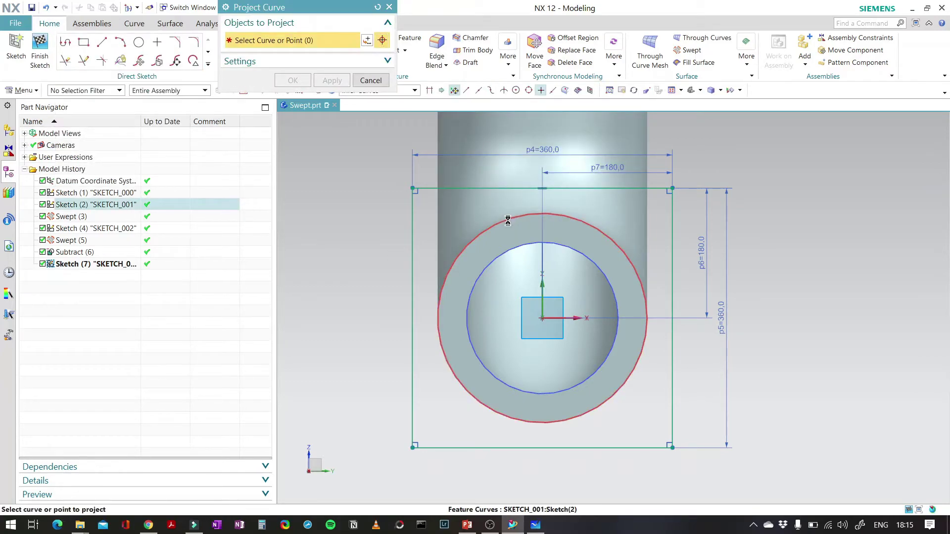
{"action": "left_click", "coordinate": [508, 219]}
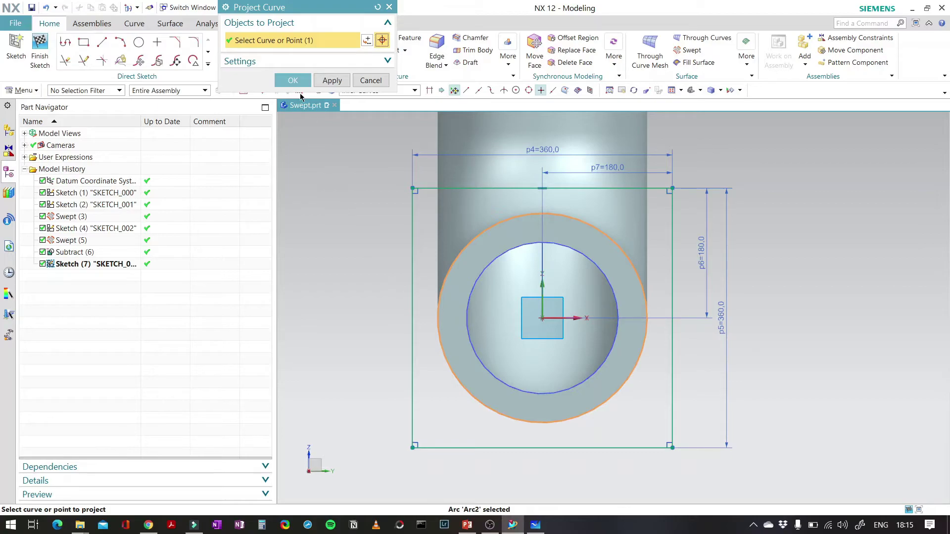
{"action": "left_click", "coordinate": [293, 80]}
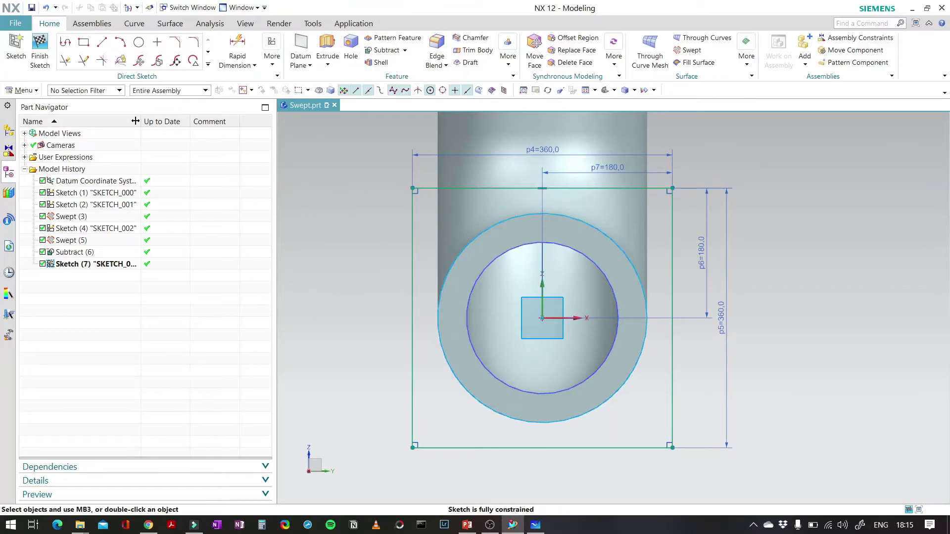
{"action": "left_click", "coordinate": [39, 52]}
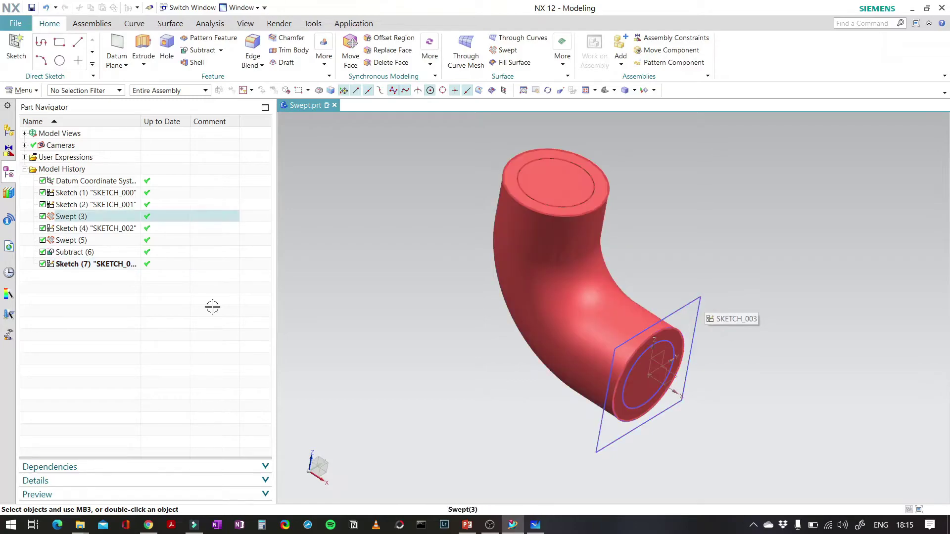
Isolate the flange sketch to inspect its square and projected circle, and show the elbow and sketch together again.
{"action": "left_click", "coordinate": [115, 265]}
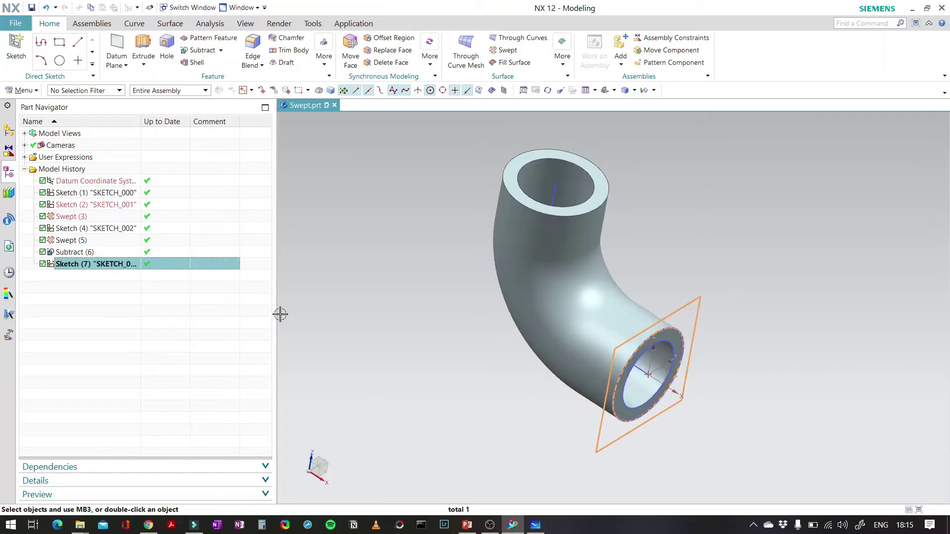
{"action": "key", "text": "ctrl+b"}
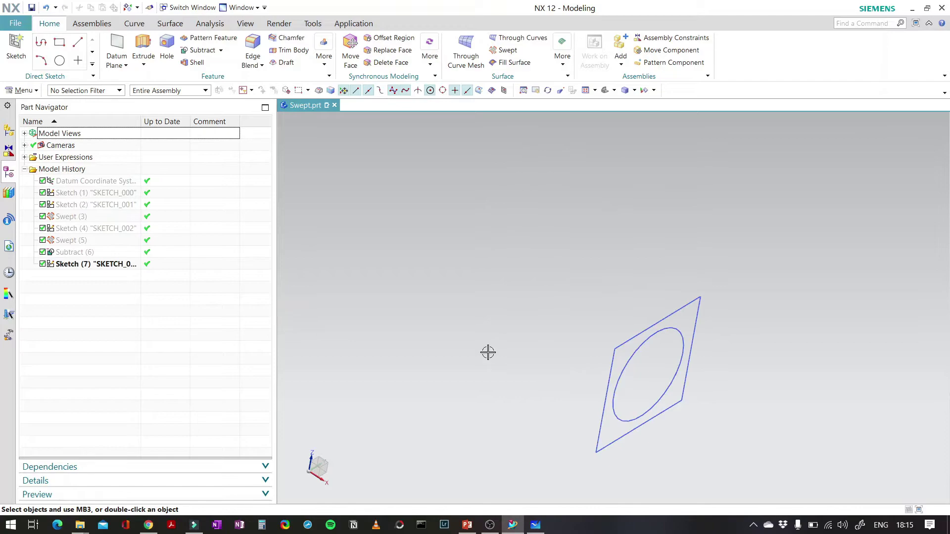
{"action": "mouse_move", "coordinate": [697, 318]}
{"action": "middle_mouse_down"}
{"action": "mouse_move", "coordinate": [723, 329]}
{"action": "mouse_move", "coordinate": [712, 312]}
{"action": "mouse_move", "coordinate": [702, 307]}
{"action": "mouse_move", "coordinate": [719, 331]}
{"action": "middle_mouse_up"}
{"action": "key", "text": "ctrl+shift+b"}
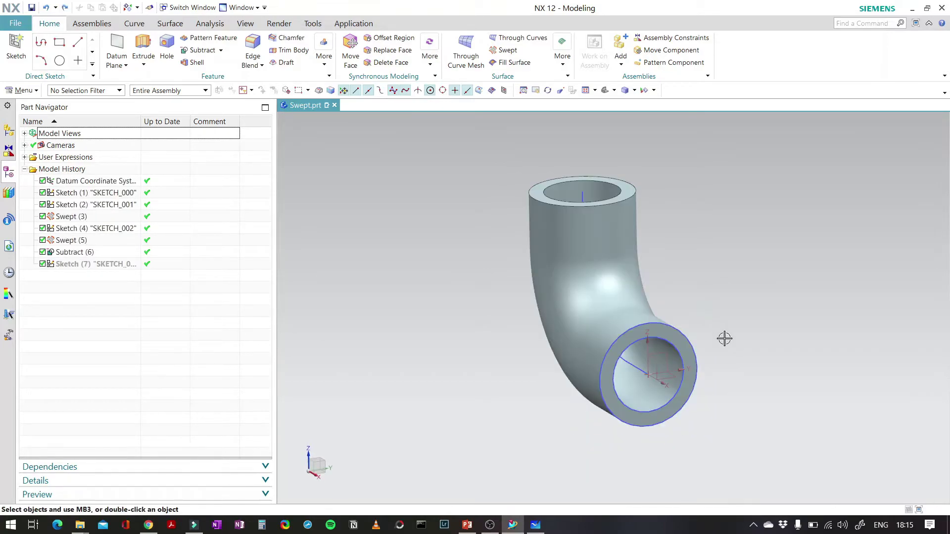
{"action": "left_click", "coordinate": [94, 264]}
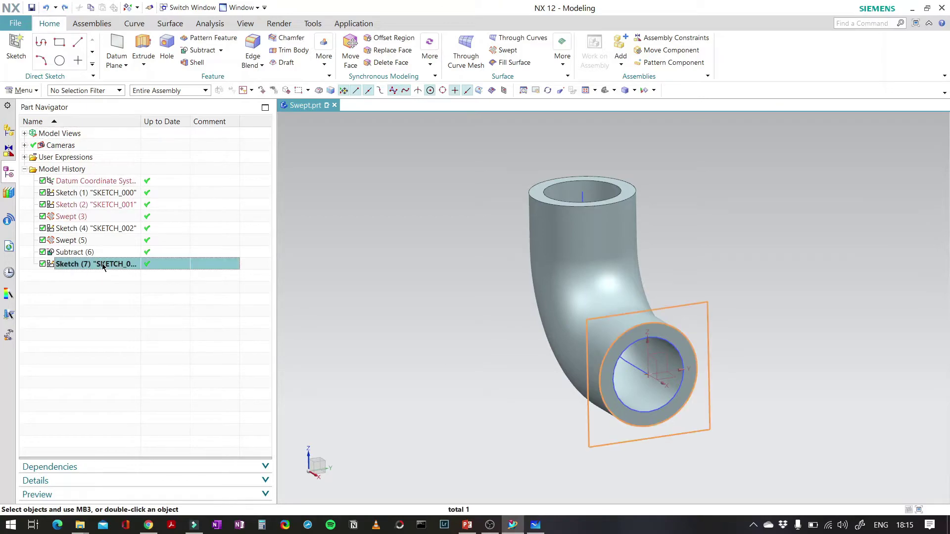
{"action": "right_click", "coordinate": [99, 264]}
{"action": "left_click", "coordinate": [125, 8]}
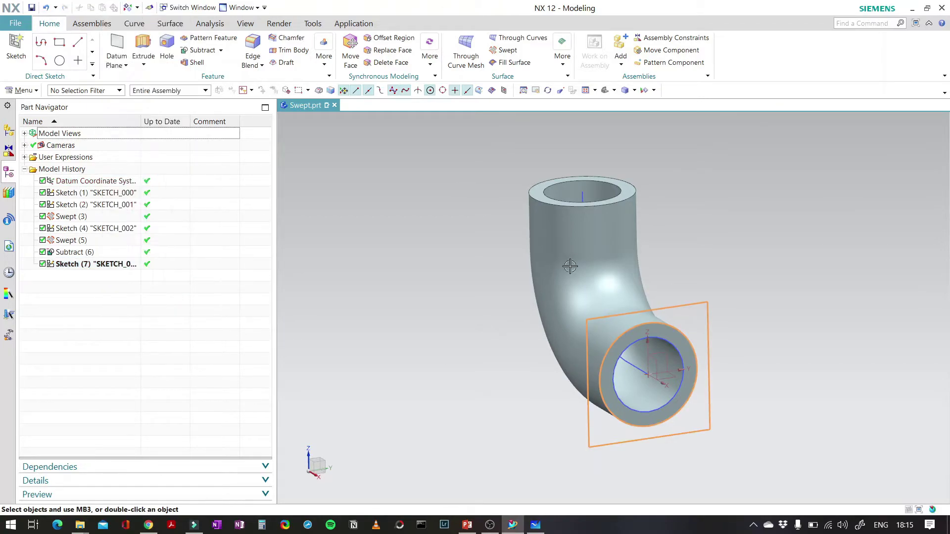
{"action": "middle_click_drag", "start_coordinate": [814, 309], "coordinate": [822, 316]}
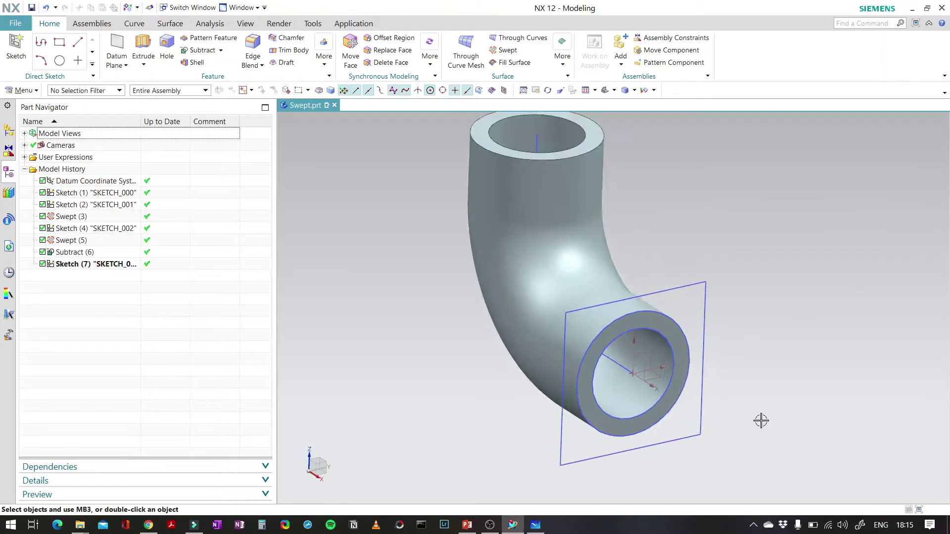
Start extruding the flange sketch and reverse its direction back along the elbow, checking the flange thickness in Microsoft Whiteboard.
{"action": "left_click", "coordinate": [716, 323]}
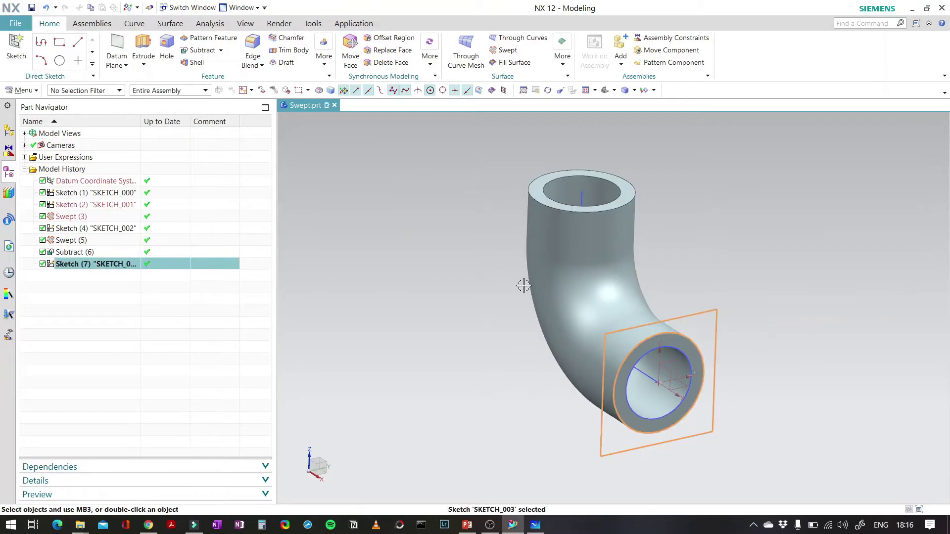
{"action": "key", "text": "x"}
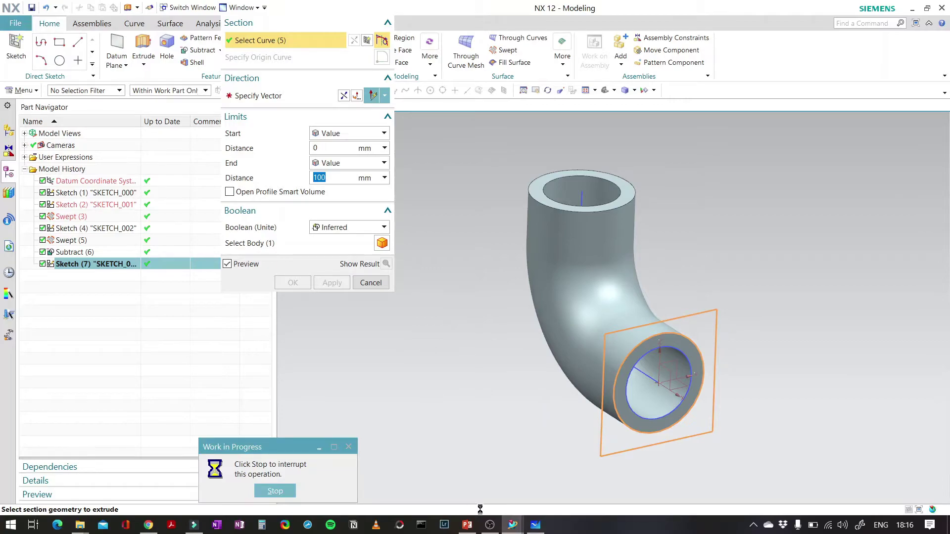
{"action": "left_click", "coordinate": [539, 523]}
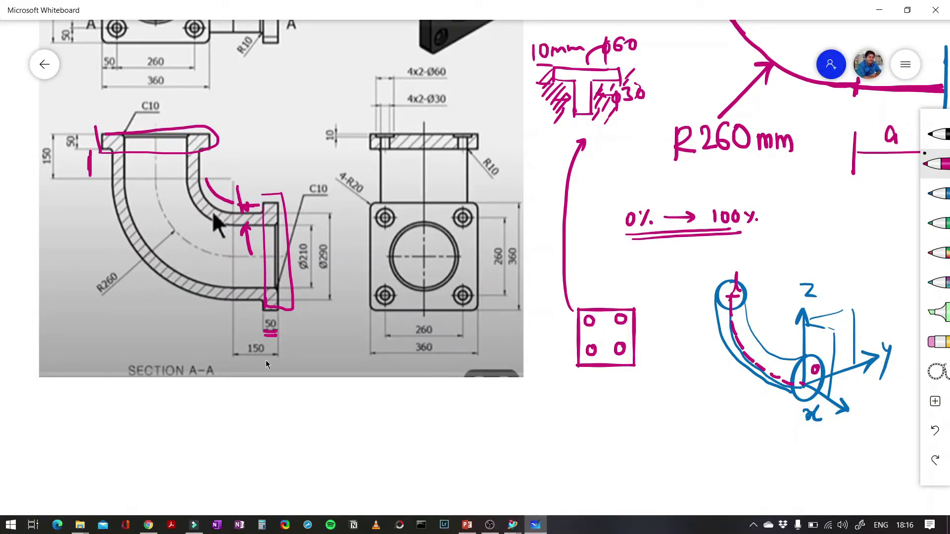
{"action": "left_click", "coordinate": [513, 524]}
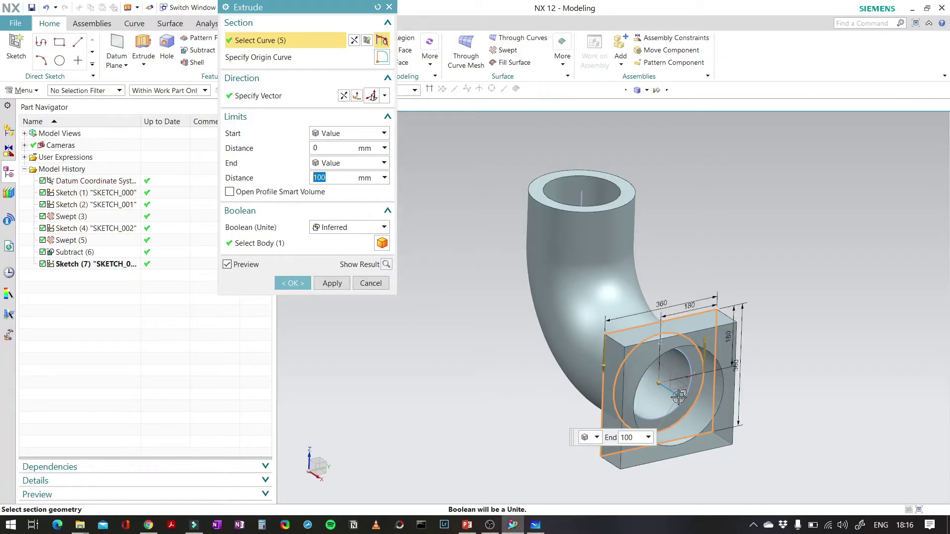
{"action": "middle_click_drag", "start_coordinate": [511, 411], "coordinate": [502, 371]}
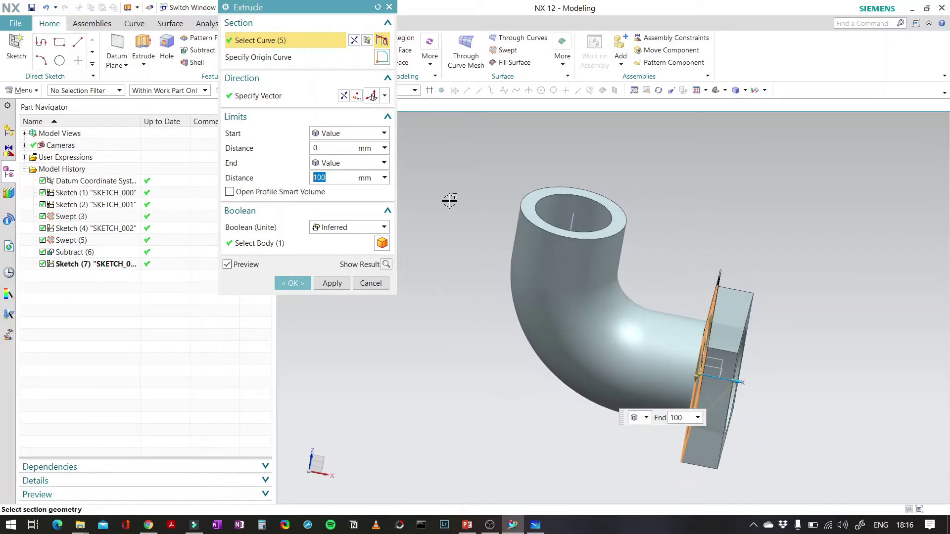
{"action": "left_click", "coordinate": [343, 95]}
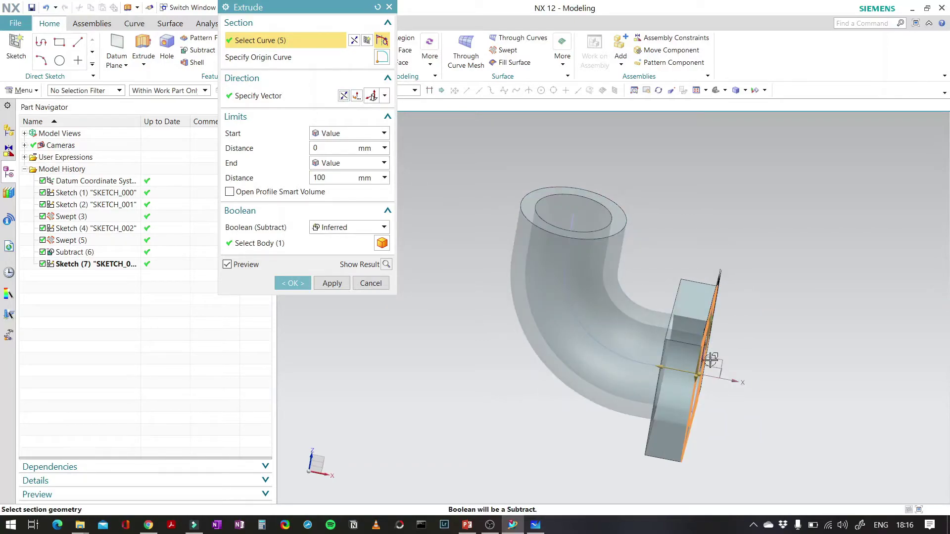
{"action": "middle_click_drag", "start_coordinate": [755, 403], "coordinate": [697, 384]}
Set the extrusion to Unite with the elbow body with an end distance of 50 mm and create the flange.
{"action": "left_click", "coordinate": [352, 227]}
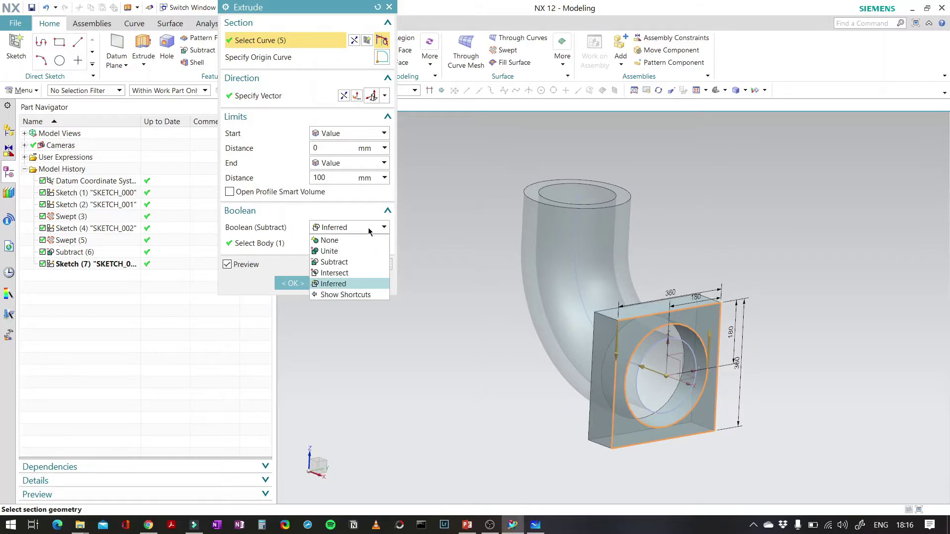
{"action": "left_click", "coordinate": [350, 252]}
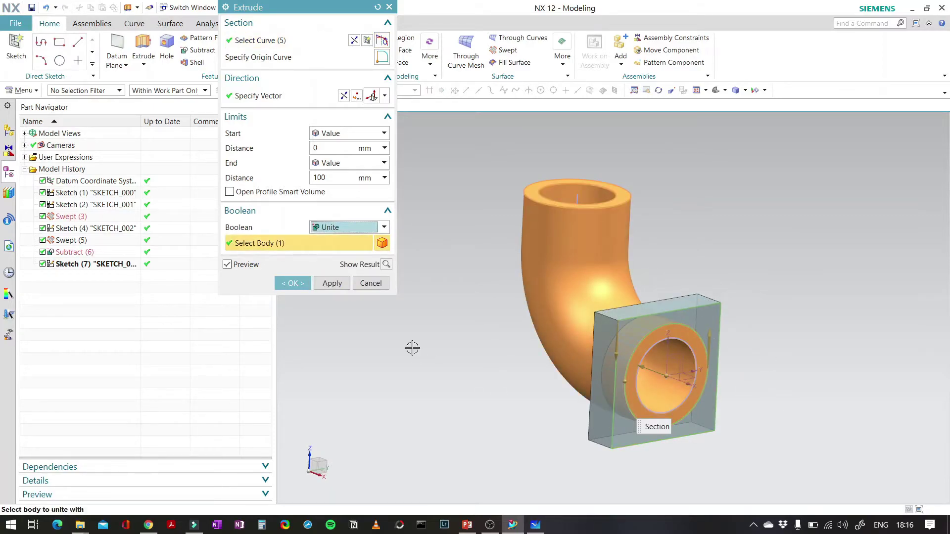
{"action": "left_click", "coordinate": [331, 173]}
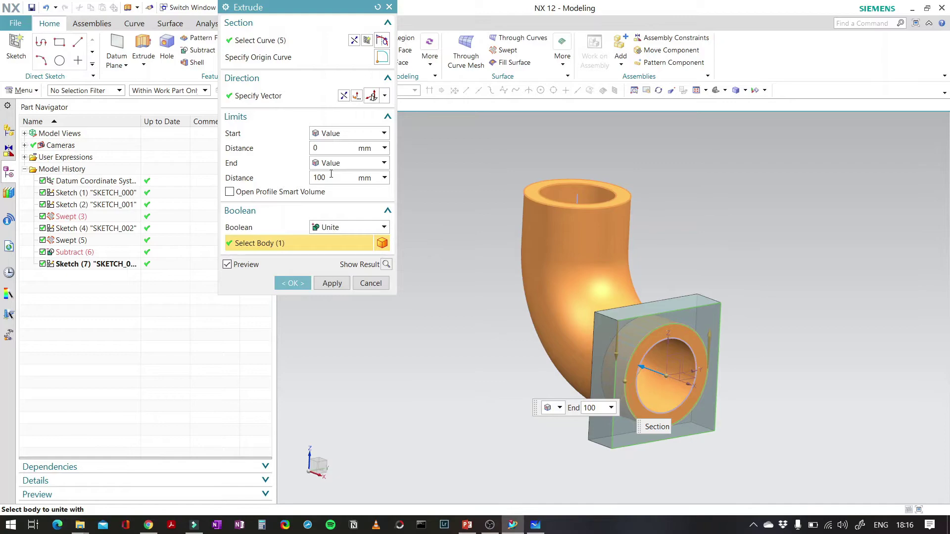
{"action": "key", "text": "Return"}
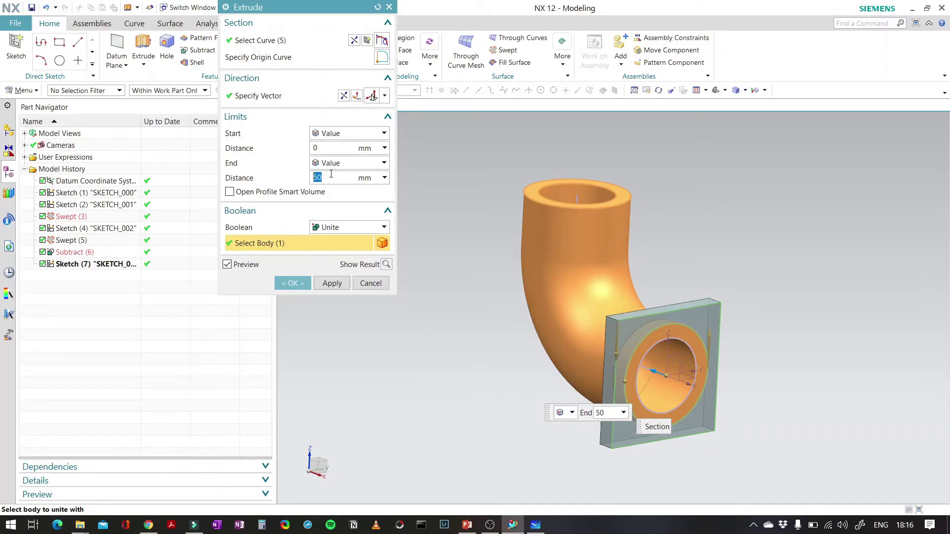
{"action": "left_click", "coordinate": [291, 282]}
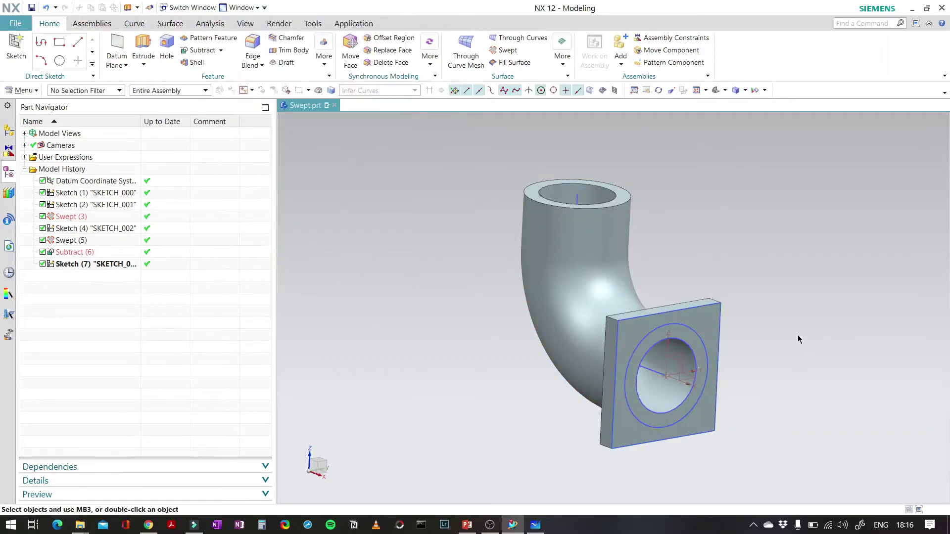
Check the flange holes in Microsoft Whiteboard, return to NX and create a new sketch on the square flange's outer face.
{"action": "middle_click_drag", "start_coordinate": [790, 324], "coordinate": [779, 322]}
{"action": "key", "text": "alt+Tab"}
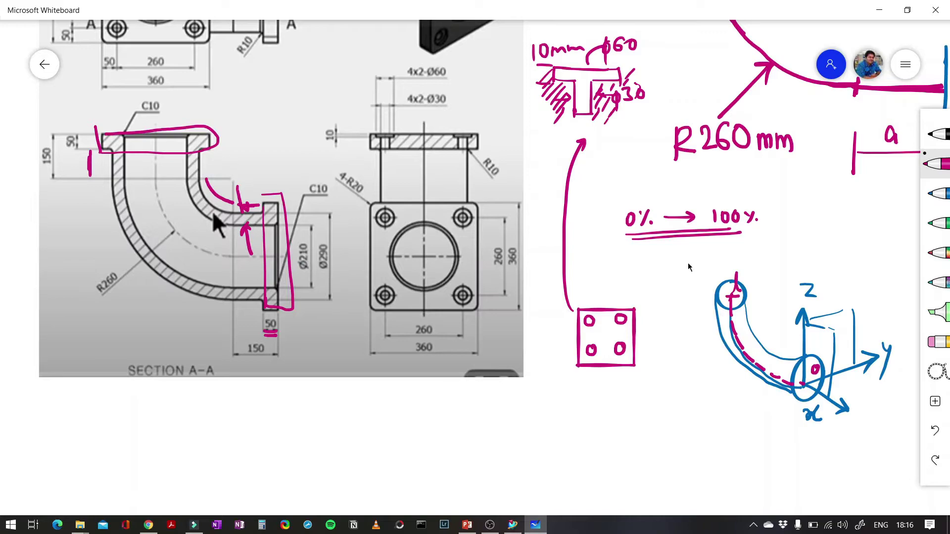
{"action": "key", "text": "alt+Tab"}
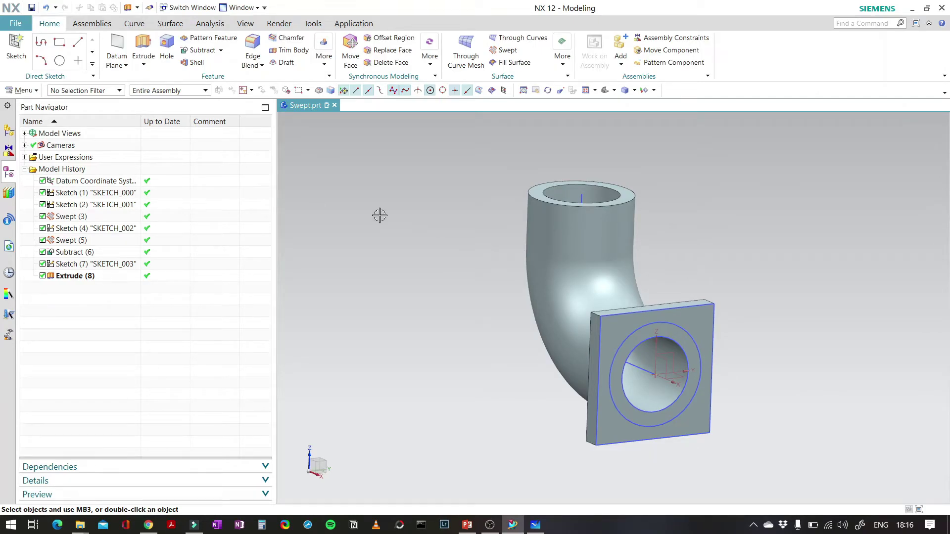
{"action": "left_click", "coordinate": [63, 67]}
{"action": "key", "text": "Escape"}
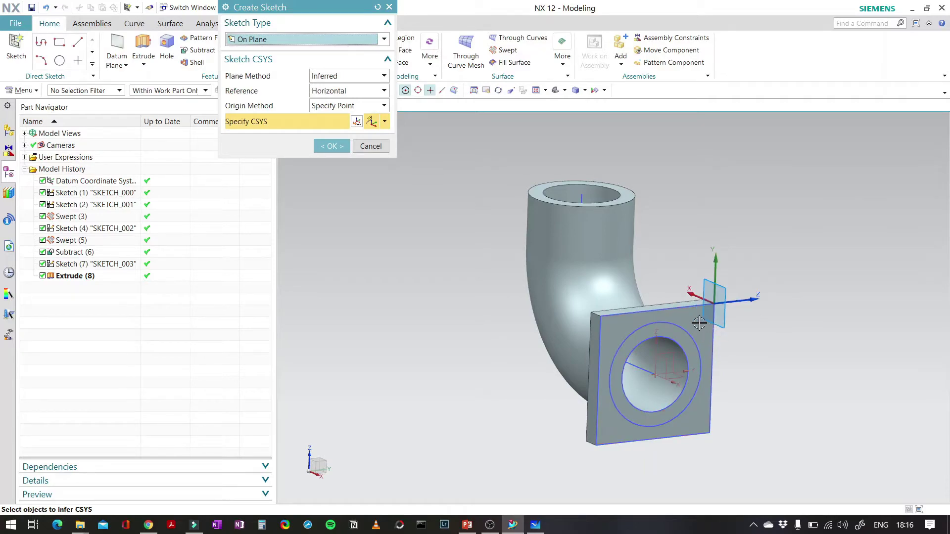
{"action": "left_click", "coordinate": [693, 322]}
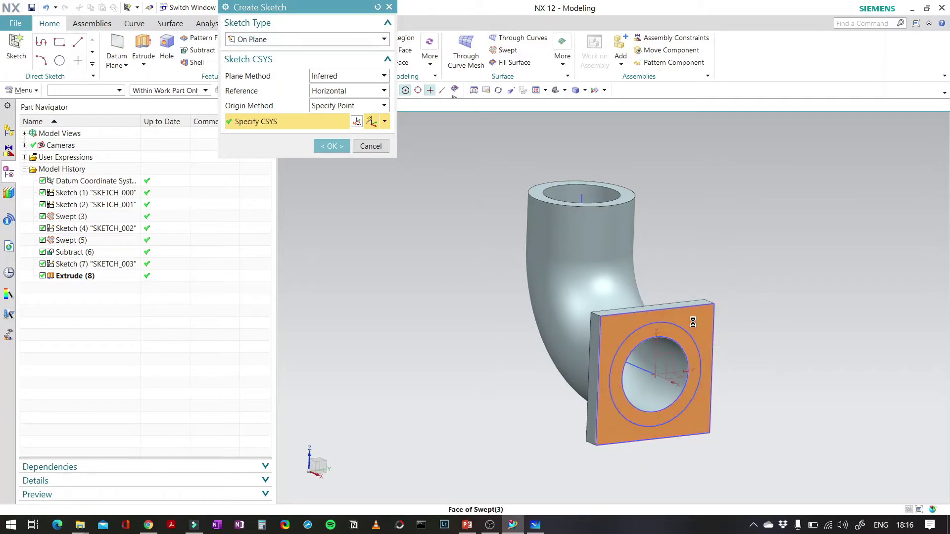
{"action": "left_click", "coordinate": [331, 146]}
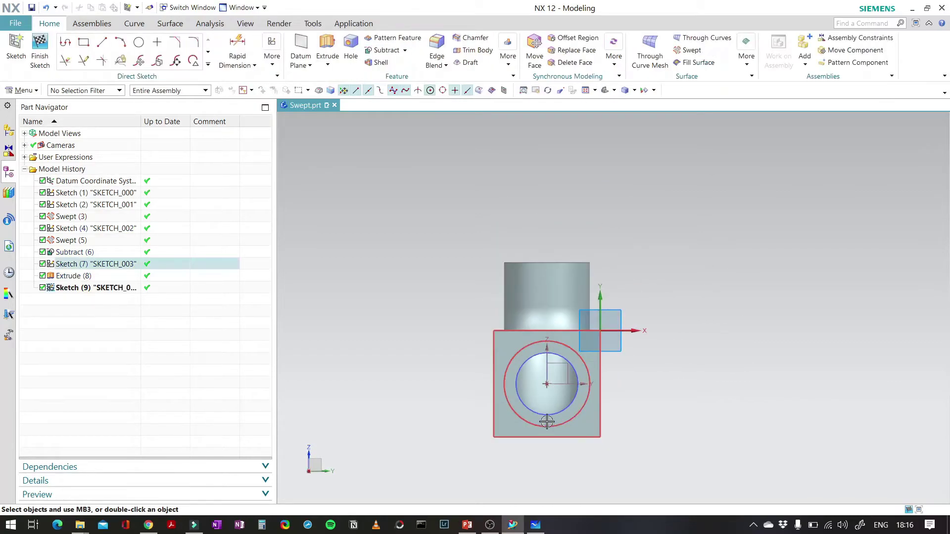
Sketch a 60 mm diameter circle near the upper-left corner of the flange face, checking the hole diameter in Microsoft Whiteboard.
{"action": "scroll", "coordinate": [567, 382], "scroll_direction": "up", "scroll_amount": 2}
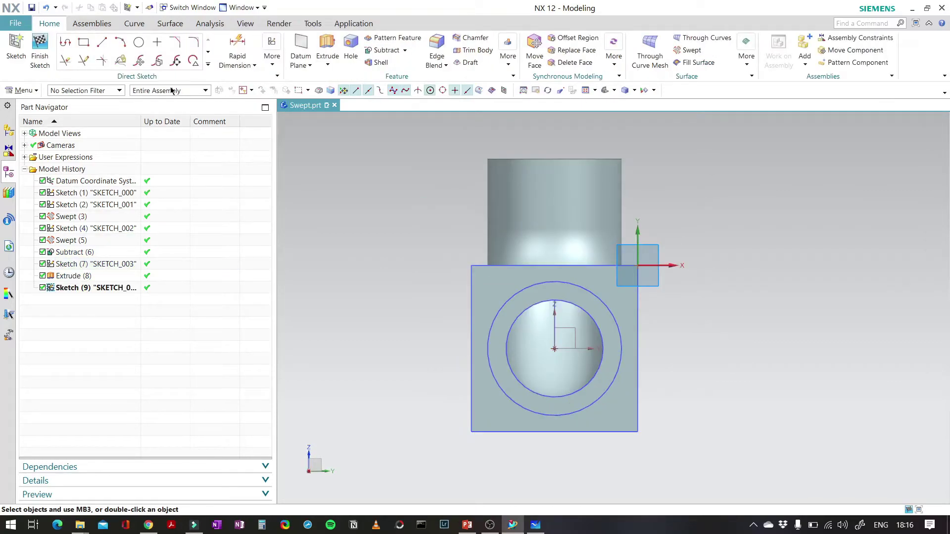
{"action": "left_click", "coordinate": [137, 42]}
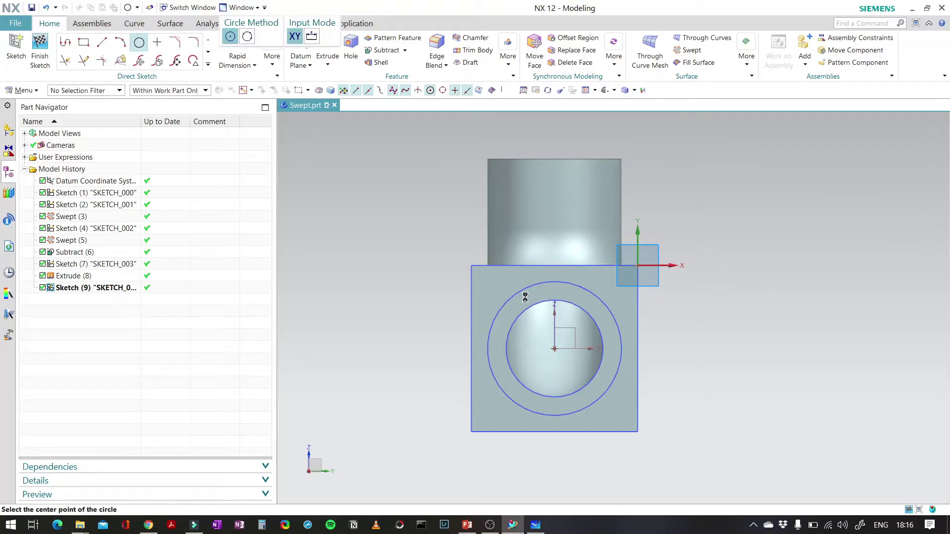
{"action": "key", "text": "Tab"}
{"action": "left_click", "coordinate": [491, 286]}
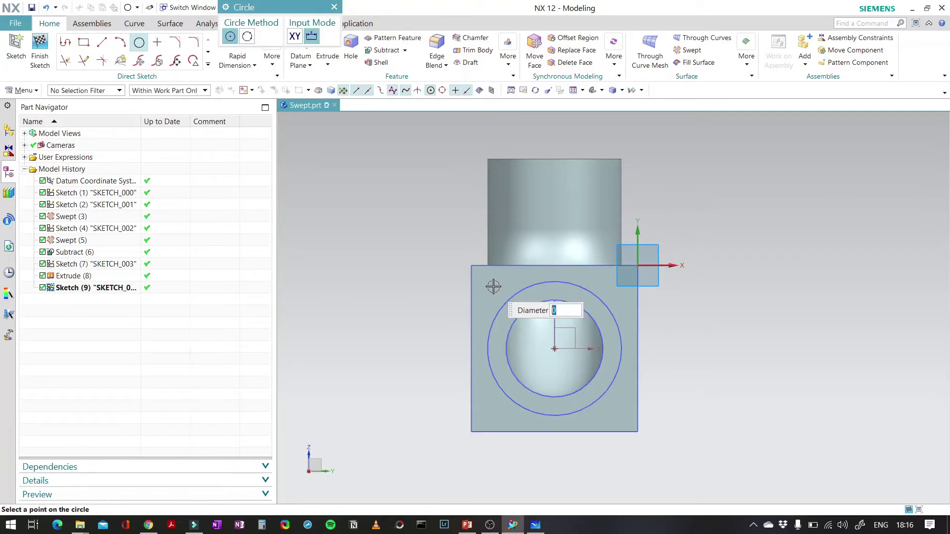
{"action": "key", "text": "alt+Tab"}
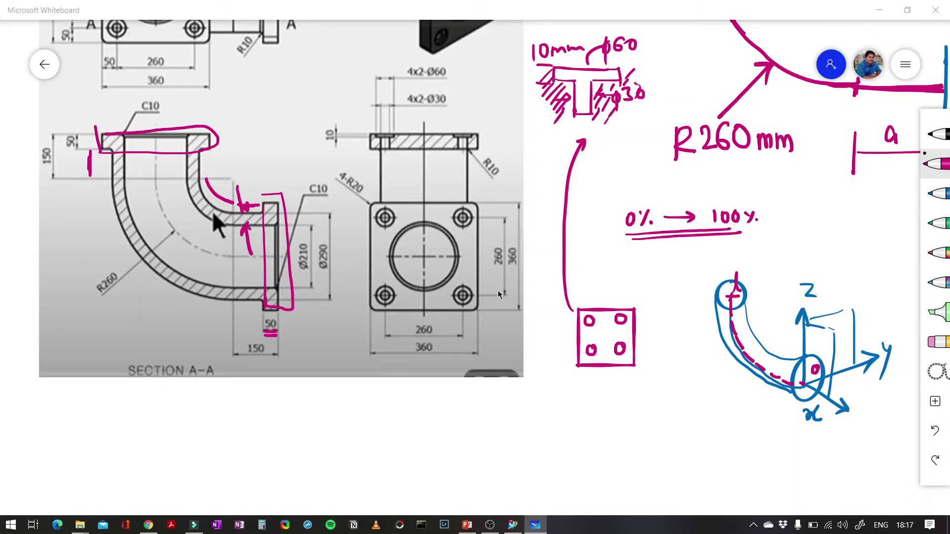
{"action": "key", "text": "alt+Tab"}
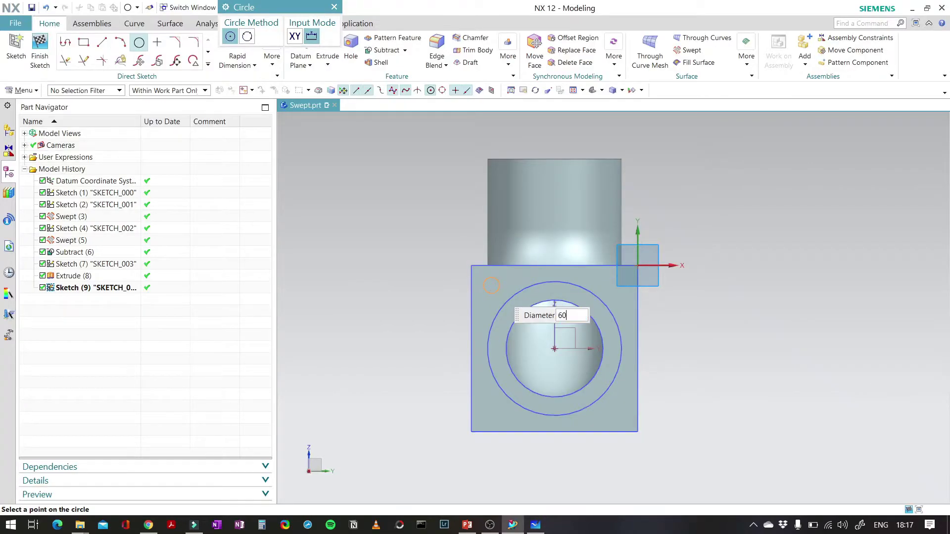
{"action": "left_click", "coordinate": [491, 285]}
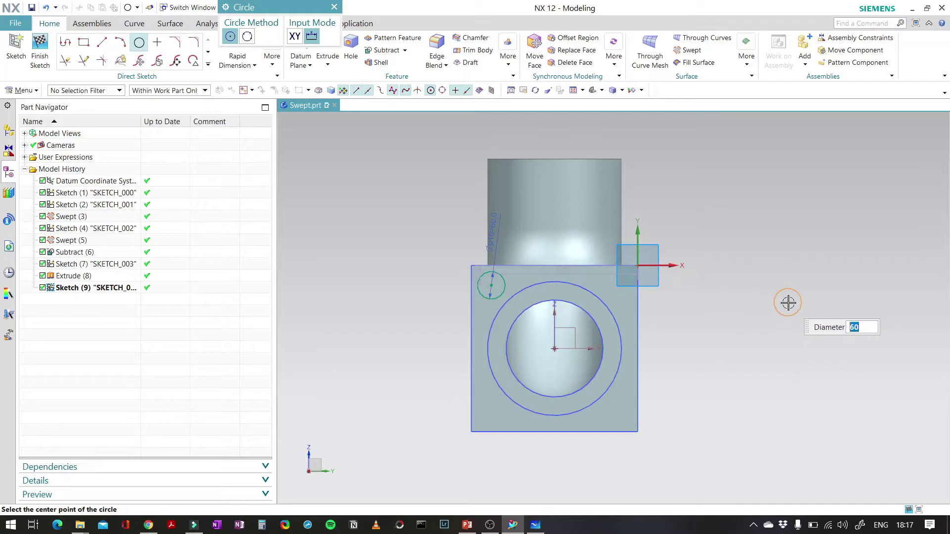
{"action": "key", "text": "Escape"}
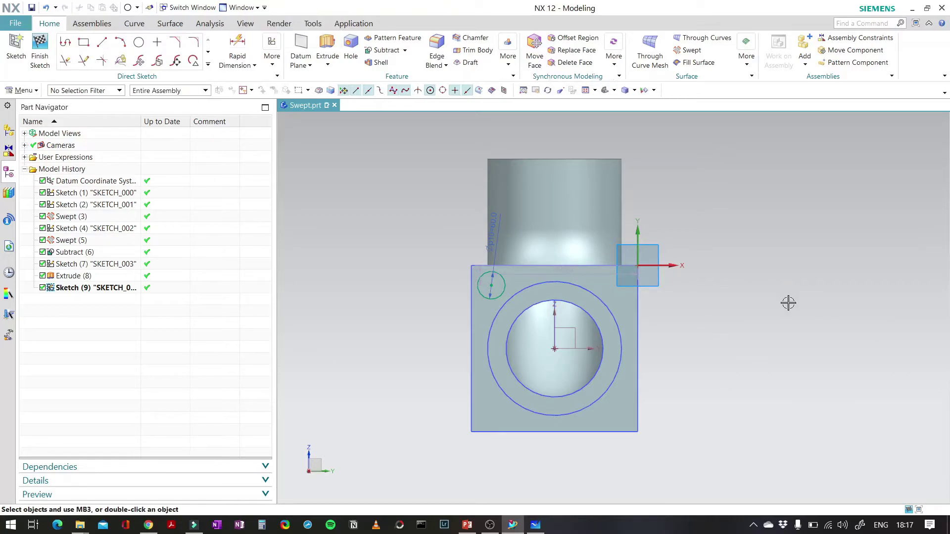
Check the hole spacing in Microsoft Whiteboard, return to NX and dimension the circle centre 130 mm vertically from the origin.
{"action": "key", "text": "alt+Tab"}
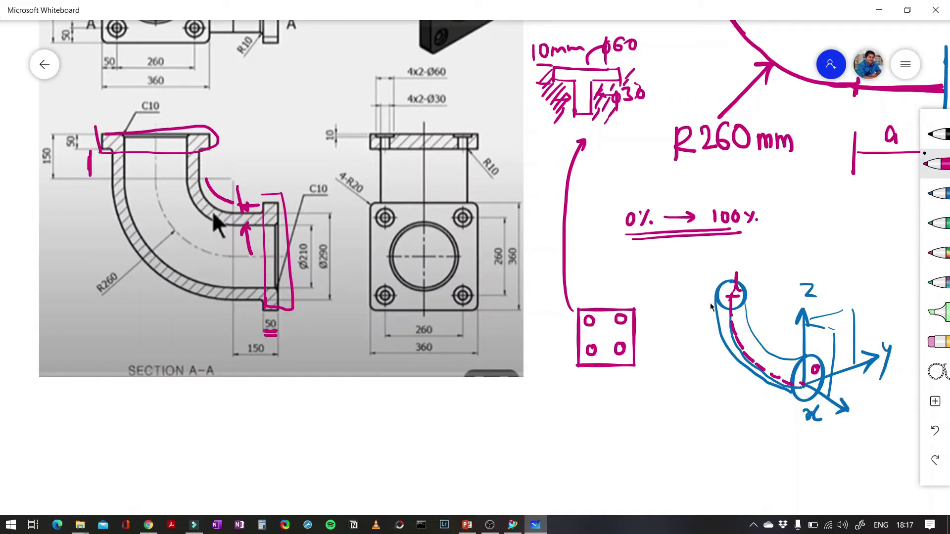
{"action": "key", "text": "alt+Tab"}
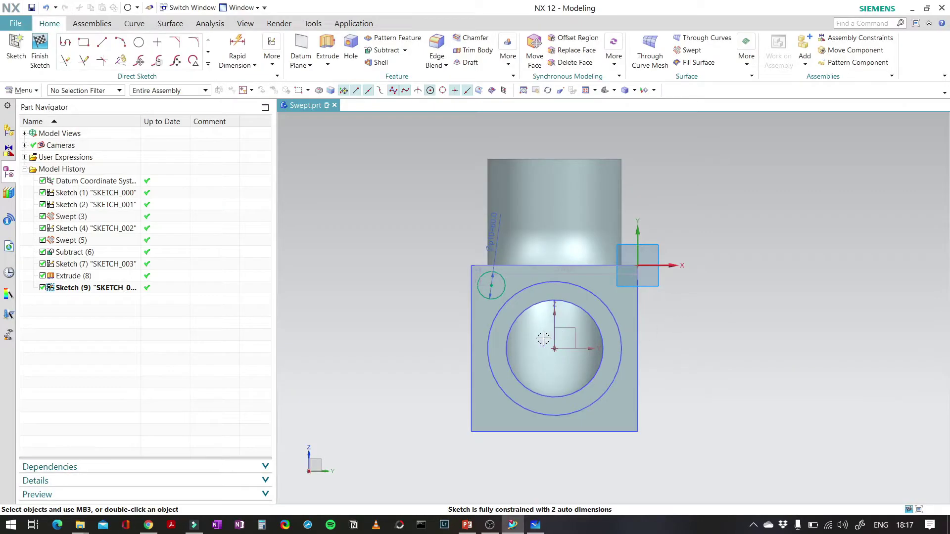
{"action": "scroll", "coordinate": [543, 338], "scroll_direction": "up", "scroll_amount": 2}
{"action": "left_click", "coordinate": [237, 52]}
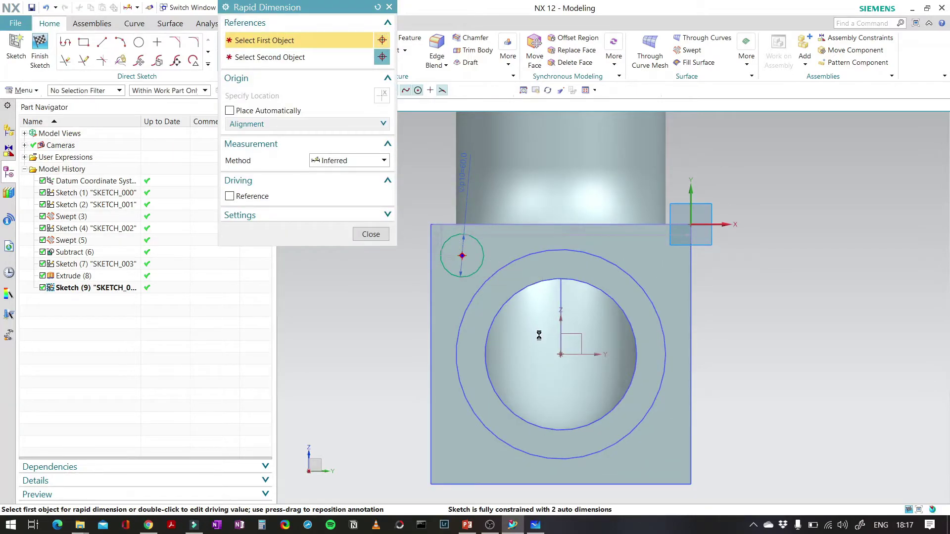
{"action": "left_click", "coordinate": [441, 254]}
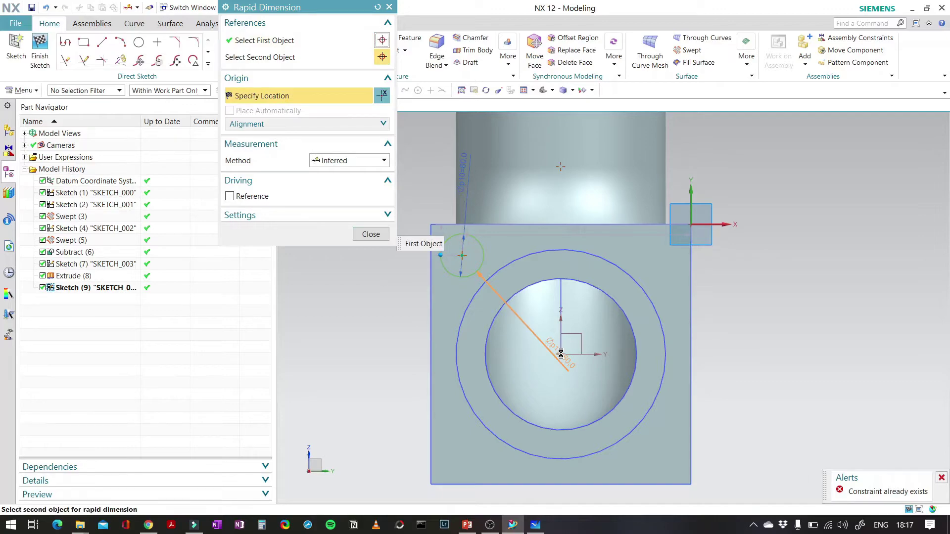
{"action": "left_click", "coordinate": [560, 353]}
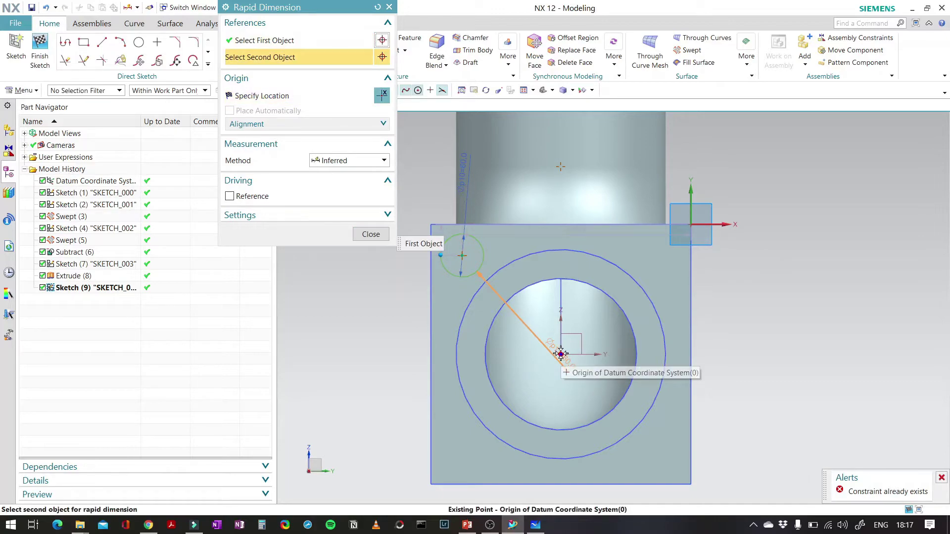
{"action": "left_click", "coordinate": [534, 252]}
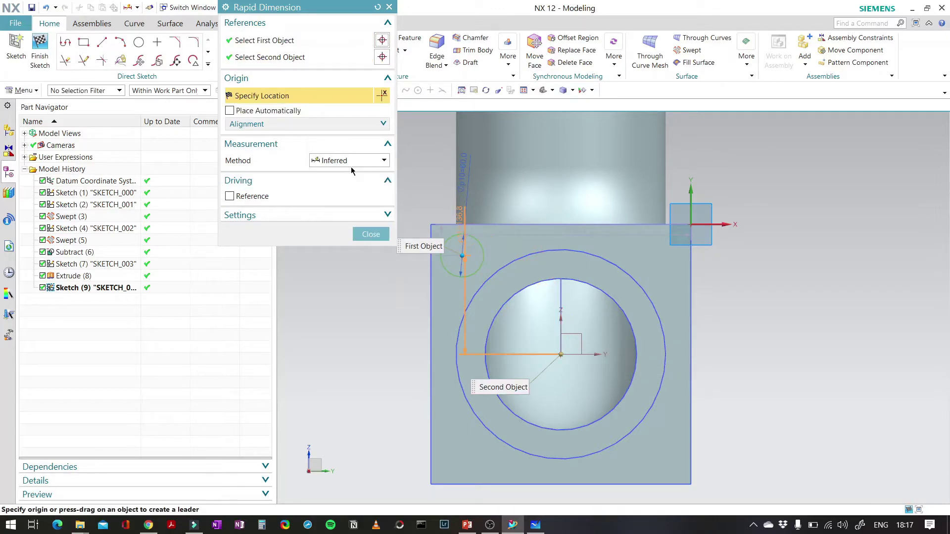
{"action": "left_click", "coordinate": [408, 295]}
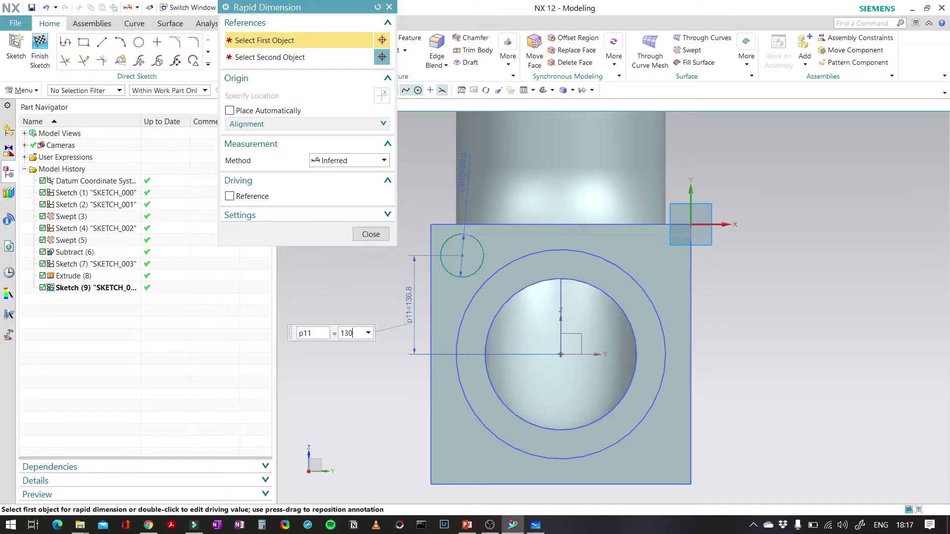
{"action": "key", "text": "Return"}
{"action": "left_click", "coordinate": [372, 234]}
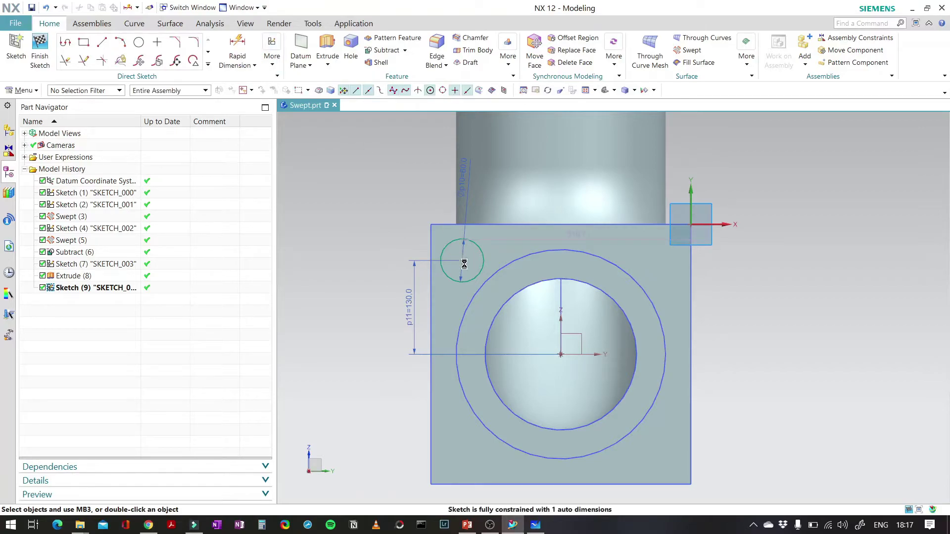
Dimension the circle centre 130 mm horizontally from the elbow path's arc centre above the flange.
{"action": "key", "text": "d"}
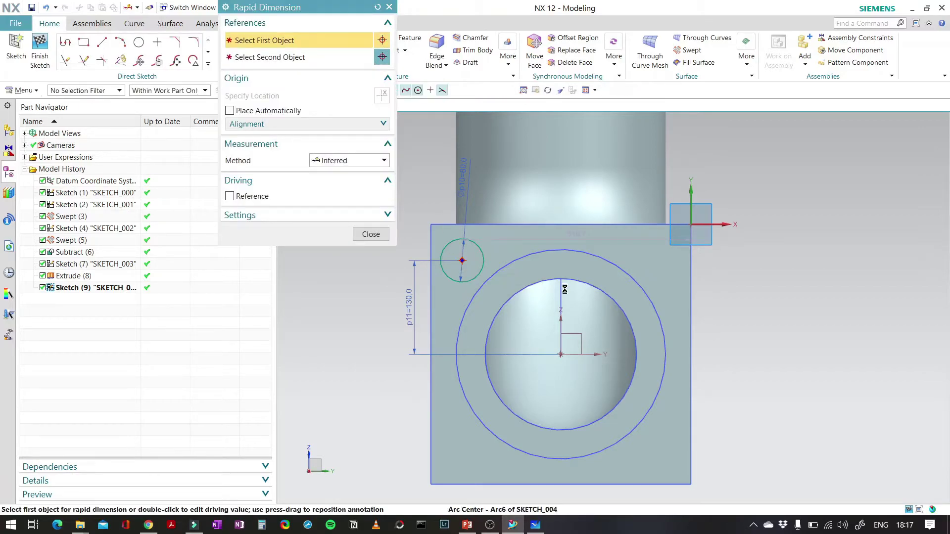
{"action": "left_click", "coordinate": [564, 288]}
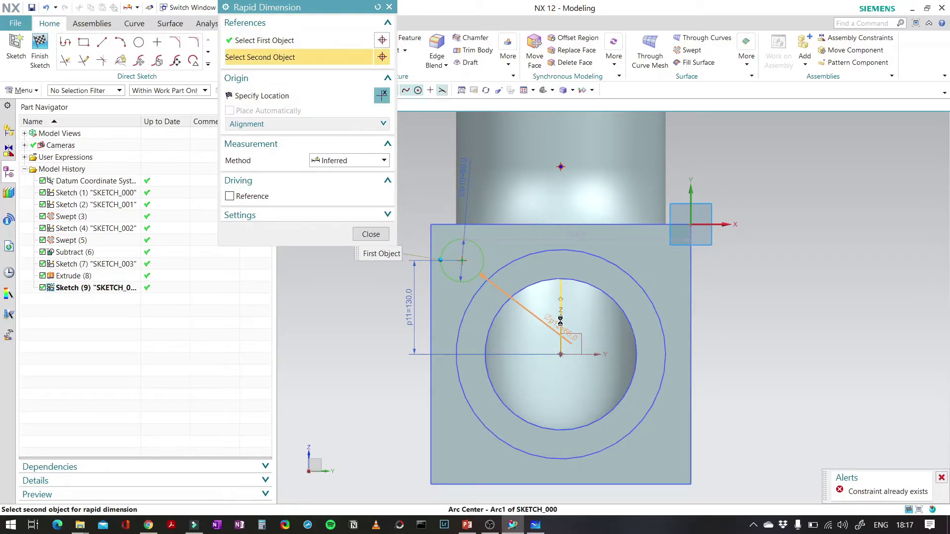
{"action": "left_click", "coordinate": [560, 167]}
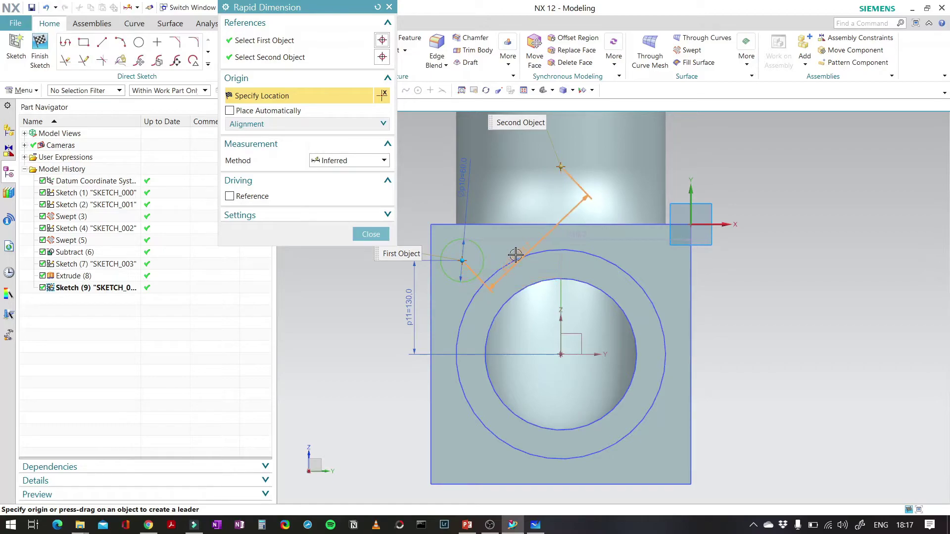
{"action": "left_click", "coordinate": [516, 305]}
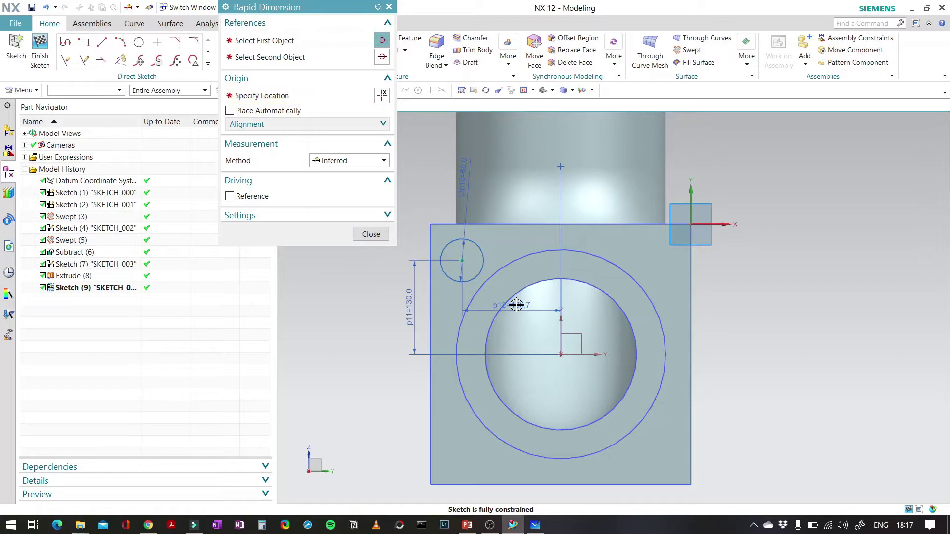
{"action": "double_click", "coordinate": [516, 305]}
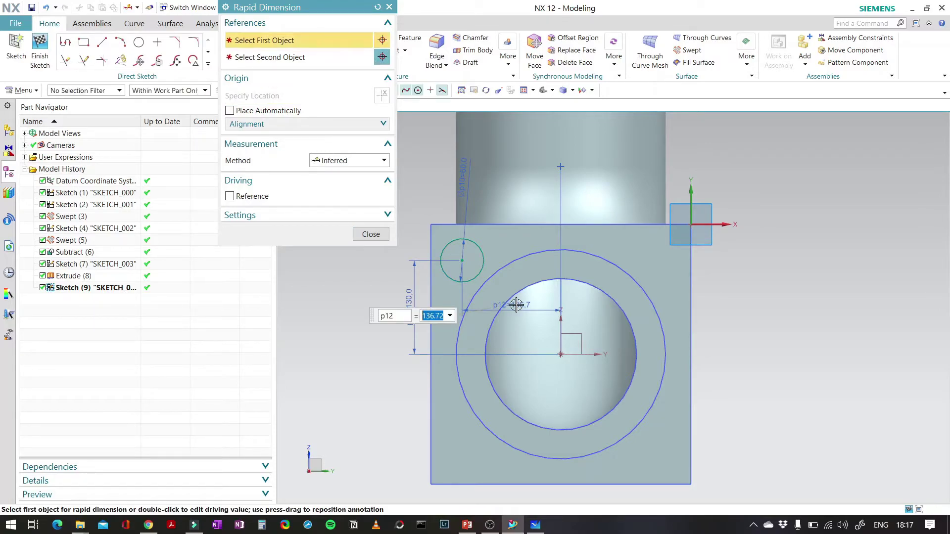
{"action": "type", "text": "130"}
{"action": "key", "text": "Return"}
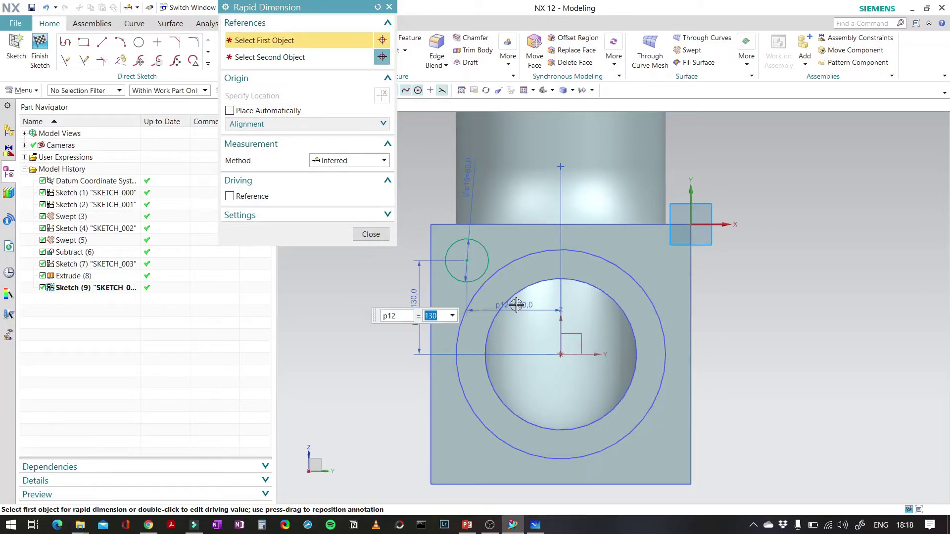
{"action": "left_click", "coordinate": [377, 240]}
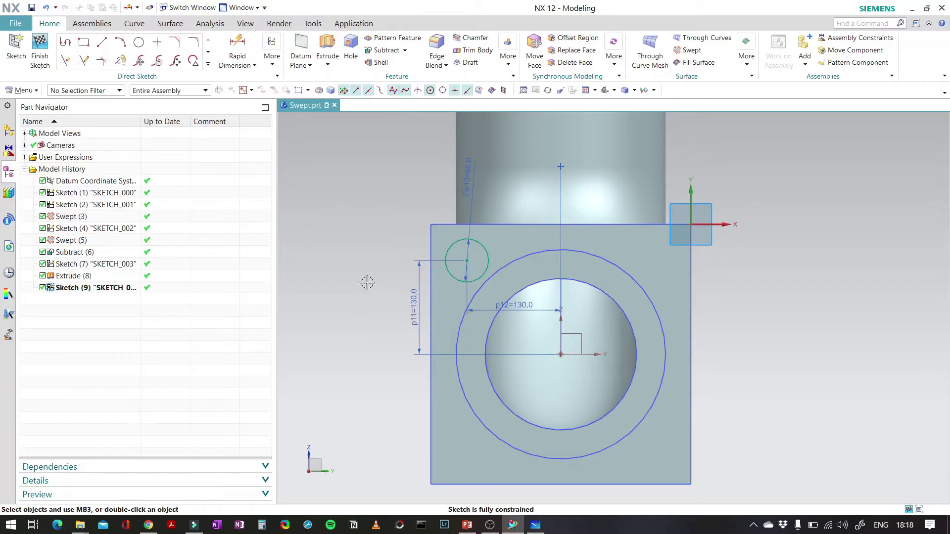
Reposition the horizontal 130 mm dimension above the flange and finish the sketch.
{"action": "left_click", "coordinate": [537, 306]}
{"action": "key", "text": "Delete"}
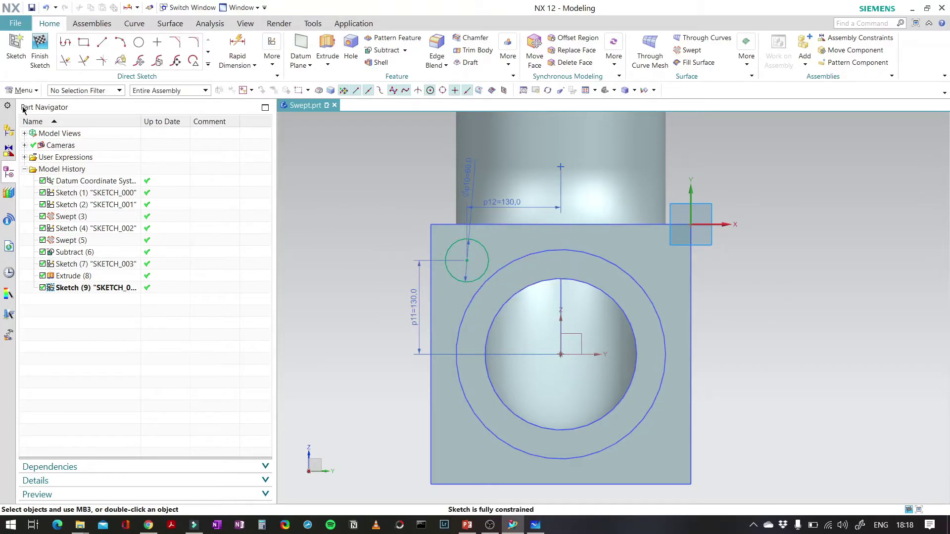
{"action": "left_click", "coordinate": [39, 49]}
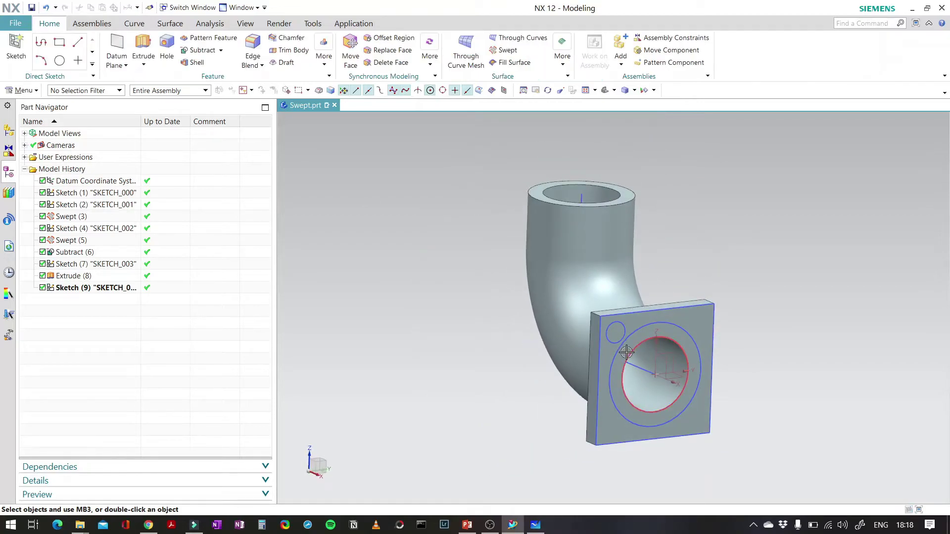
Check the counterbore depth in Microsoft Whiteboard, return to NX and start extruding the 60 mm circle with an end distance of 10 mm.
{"action": "key", "text": "alt+Tab"}
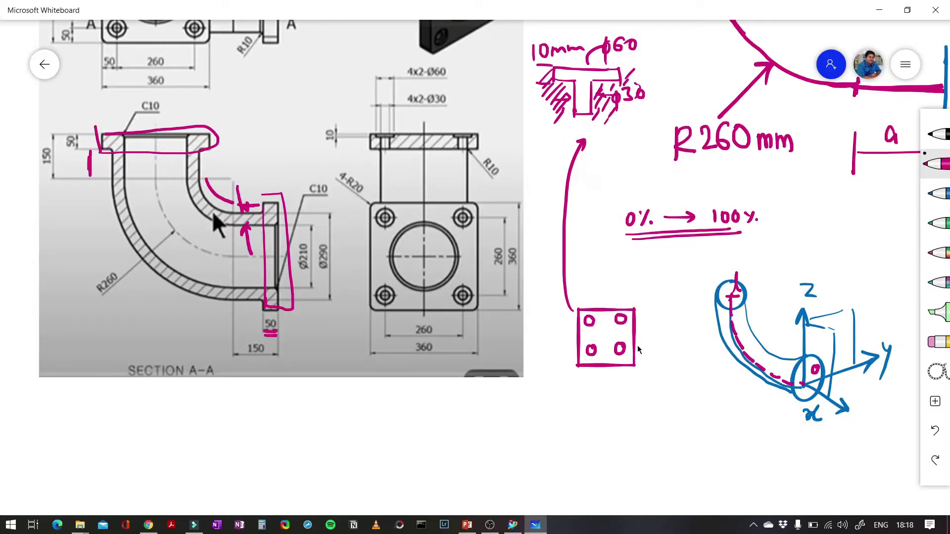
{"action": "key", "text": "alt+Tab"}
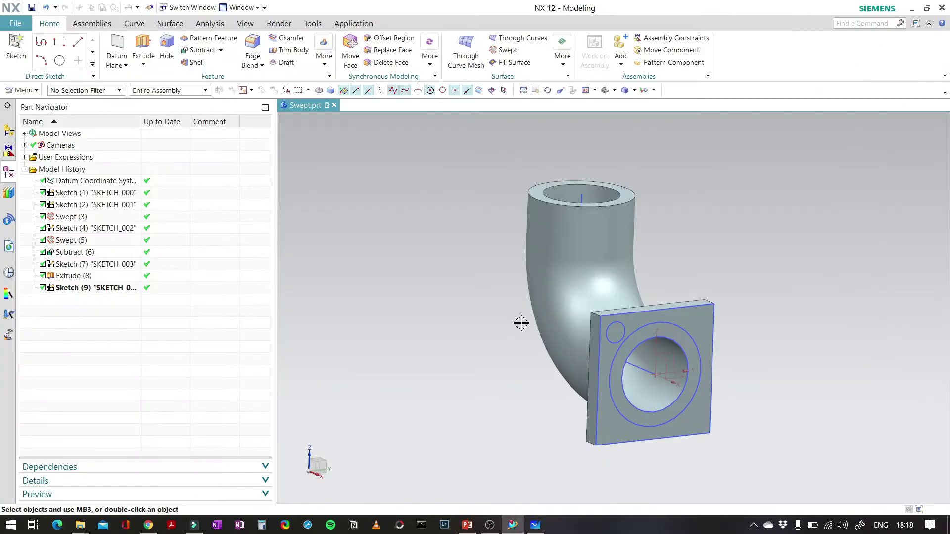
{"action": "scroll", "coordinate": [647, 354], "scroll_direction": "up", "scroll_amount": 2}
{"action": "left_click", "coordinate": [610, 309]}
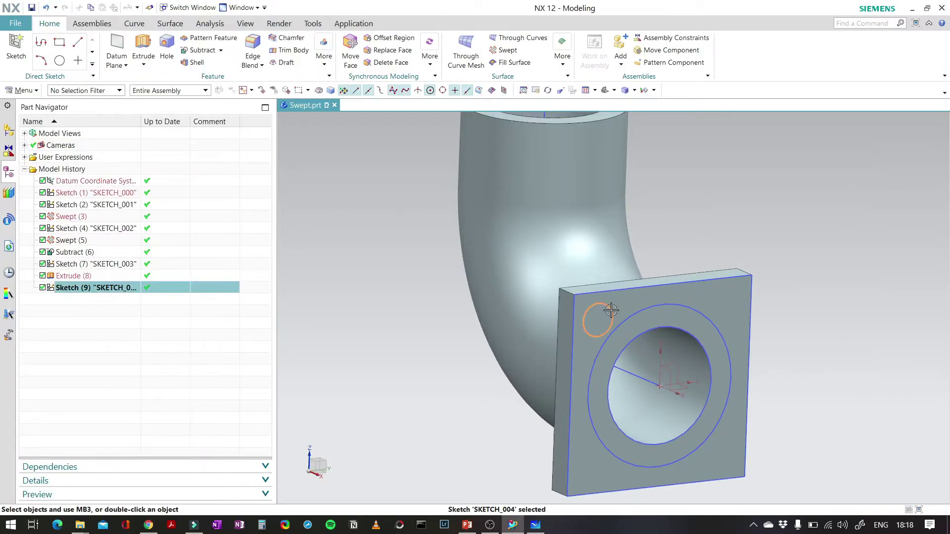
{"action": "double_click", "coordinate": [611, 310]}
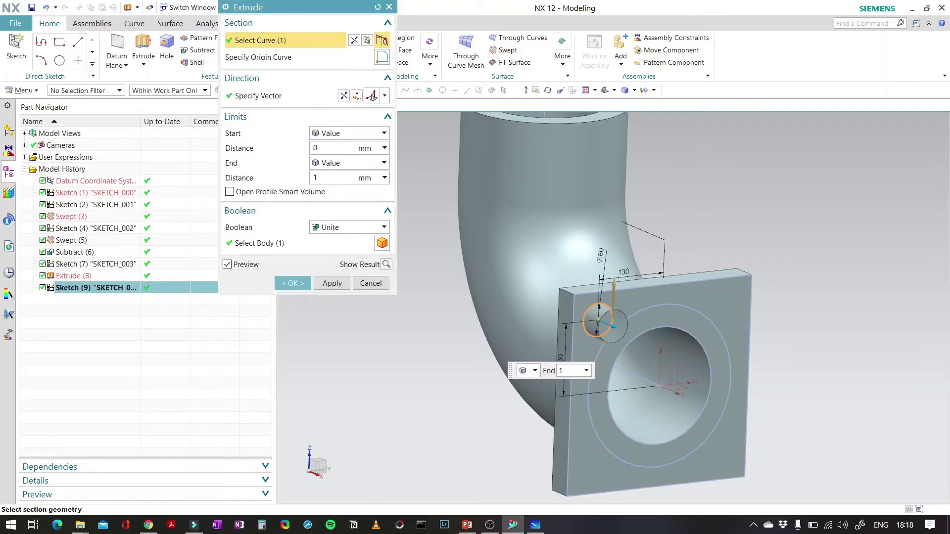
{"action": "type", "text": "10"}
{"action": "key", "text": "Return"}
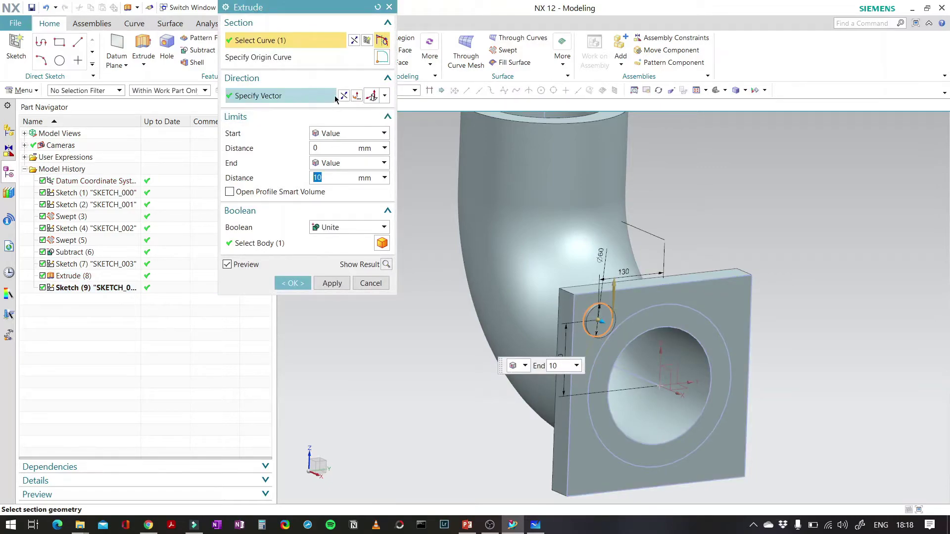
Direct the circle extrusion into the flange, set it to Subtract from the elbow body and create the counterbore recess.
{"action": "left_click", "coordinate": [364, 230]}
{"action": "left_click", "coordinate": [348, 264]}
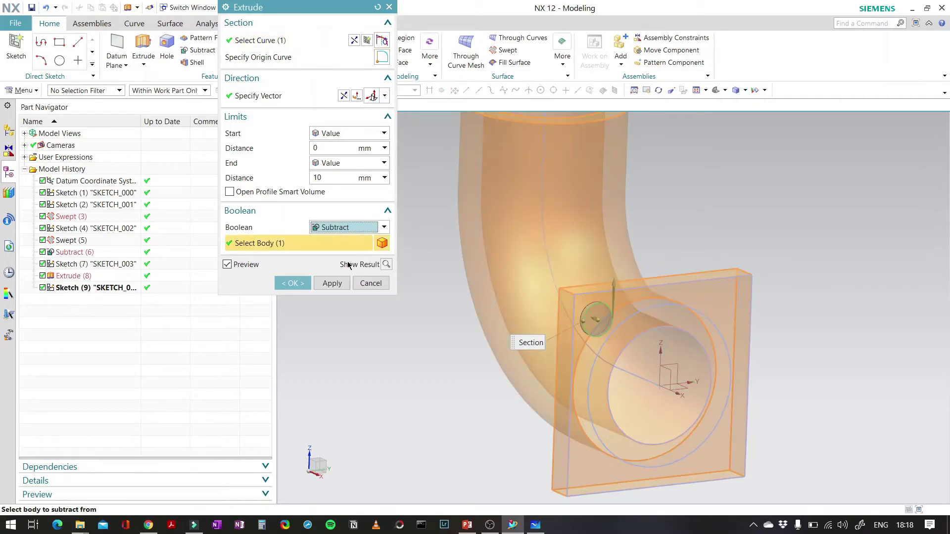
{"action": "left_click", "coordinate": [309, 287]}
{"action": "scroll", "coordinate": [621, 340], "scroll_direction": "down", "scroll_amount": 3}
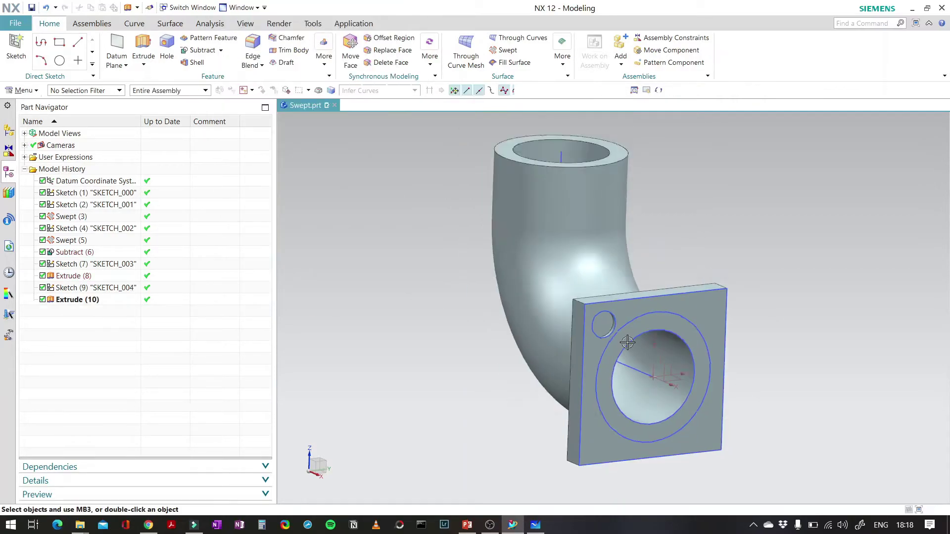
{"action": "scroll", "coordinate": [622, 340], "scroll_direction": "up", "scroll_amount": 5}
{"action": "mouse_move", "coordinate": [625, 290]}
{"action": "middle_mouse_down"}
{"action": "mouse_move", "coordinate": [618, 275]}
{"action": "mouse_move", "coordinate": [623, 281]}
{"action": "middle_mouse_up"}
{"action": "scroll", "coordinate": [624, 282], "scroll_direction": "down", "scroll_amount": 6}
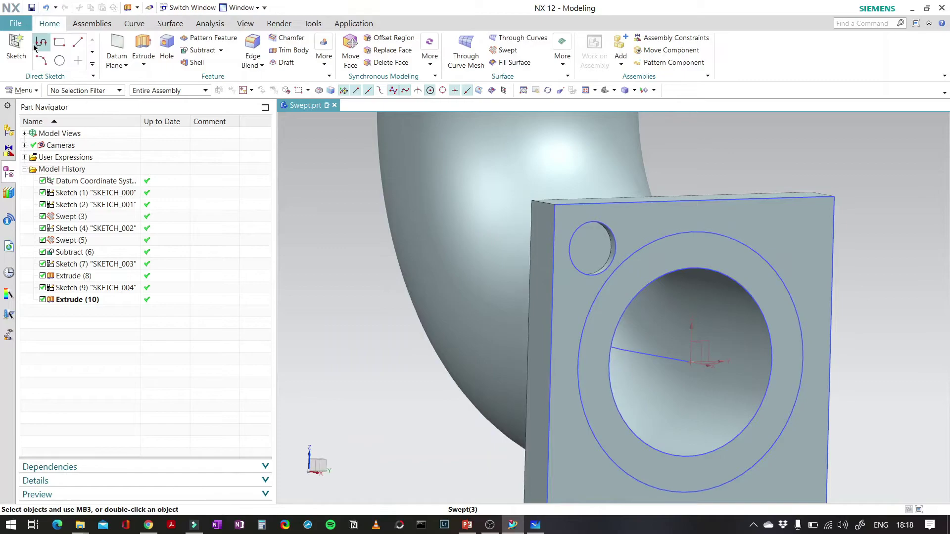
Create a sketch on the floor face of the circular recess in the square flange's corner.
{"action": "left_click", "coordinate": [26, 46]}
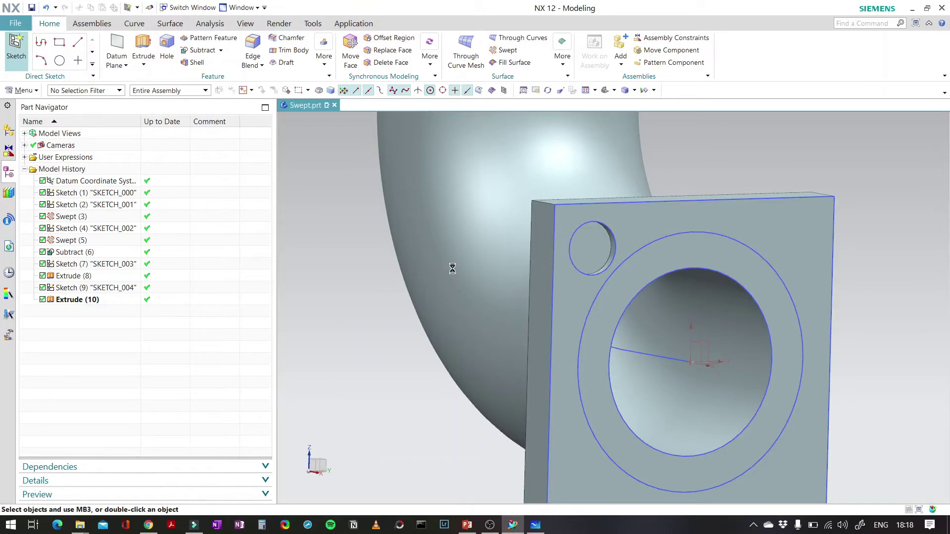
{"action": "left_click", "coordinate": [593, 246]}
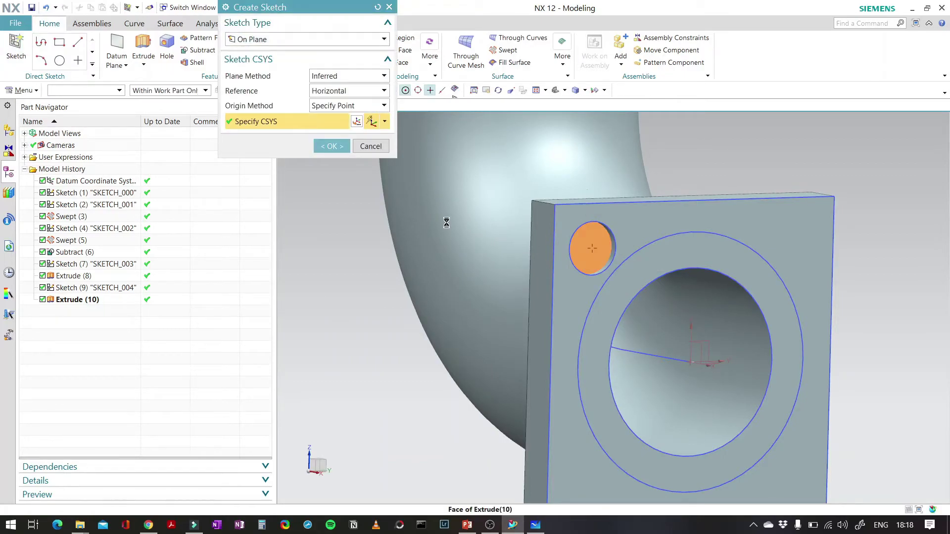
{"action": "left_click", "coordinate": [332, 146]}
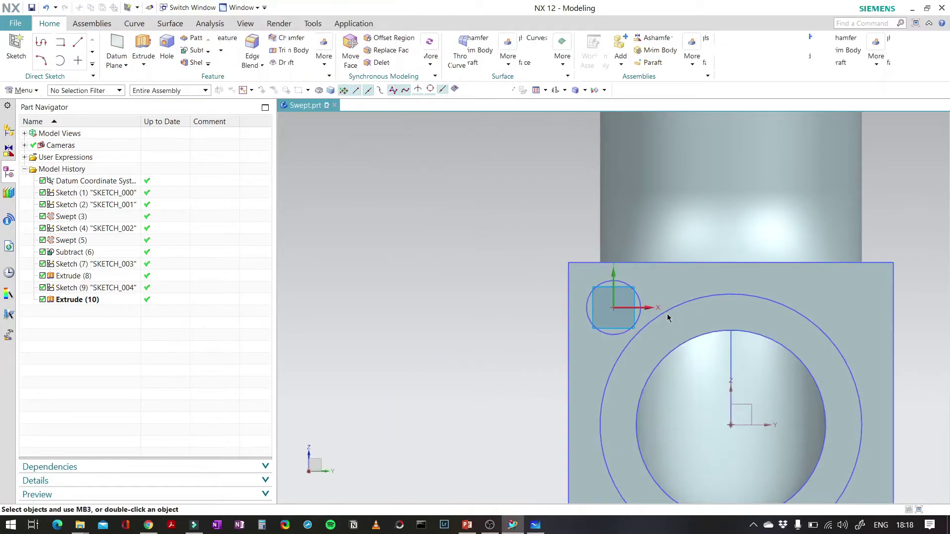
{"action": "scroll", "coordinate": [667, 314], "scroll_direction": "up", "scroll_amount": 5}
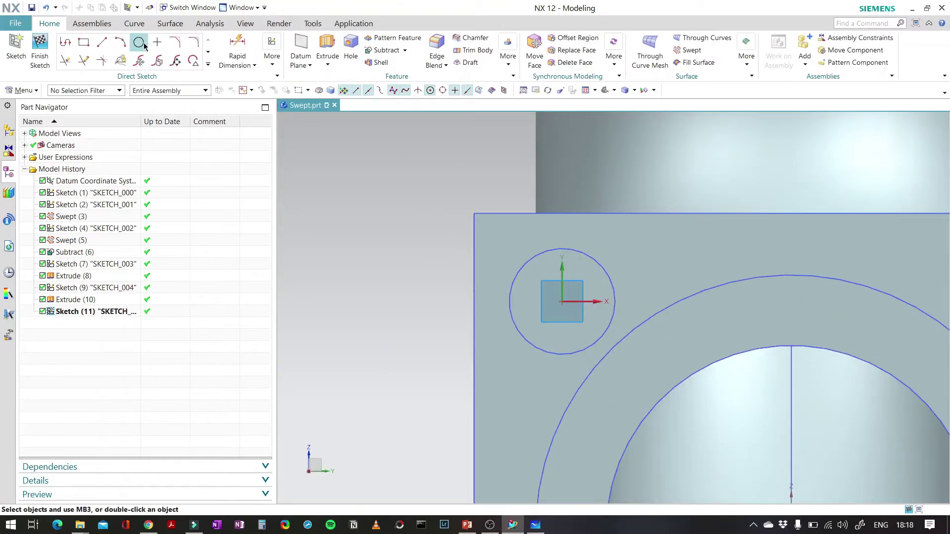
Draw a 30 mm diameter circle centred on the sketch origin in the recess and finish the sketch.
{"action": "left_click", "coordinate": [140, 44]}
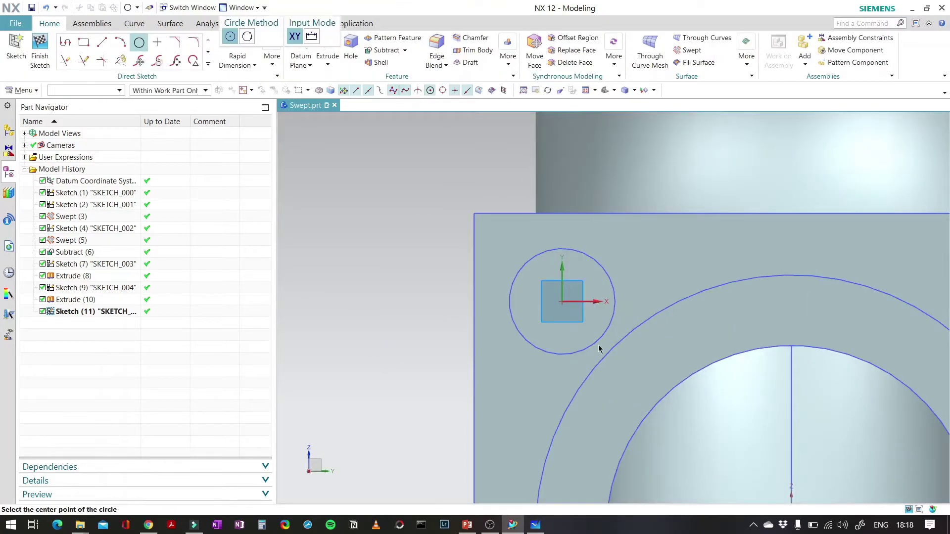
{"action": "left_click", "coordinate": [561, 301]}
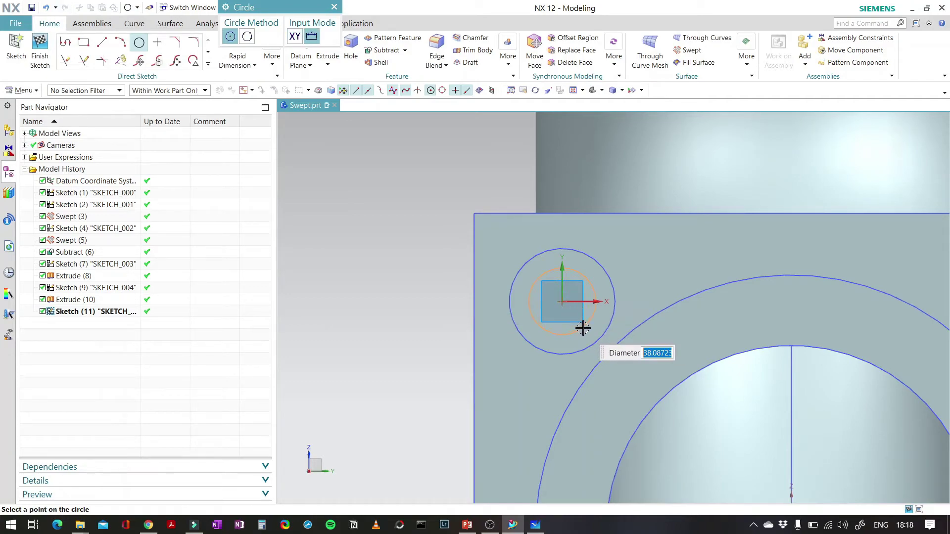
{"action": "key", "text": "Escape"}
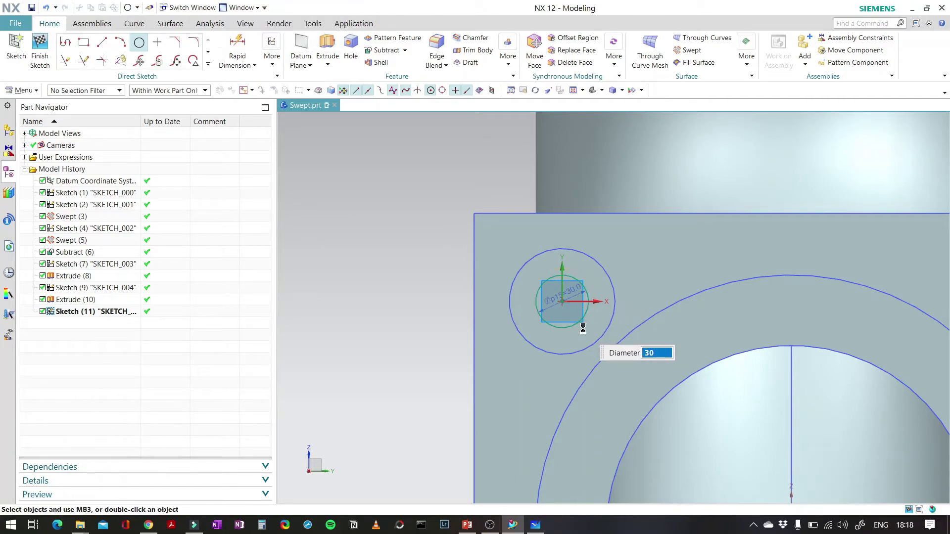
{"action": "scroll", "coordinate": [587, 330], "scroll_direction": "up", "scroll_amount": 1}
{"action": "left_click", "coordinate": [47, 54]}
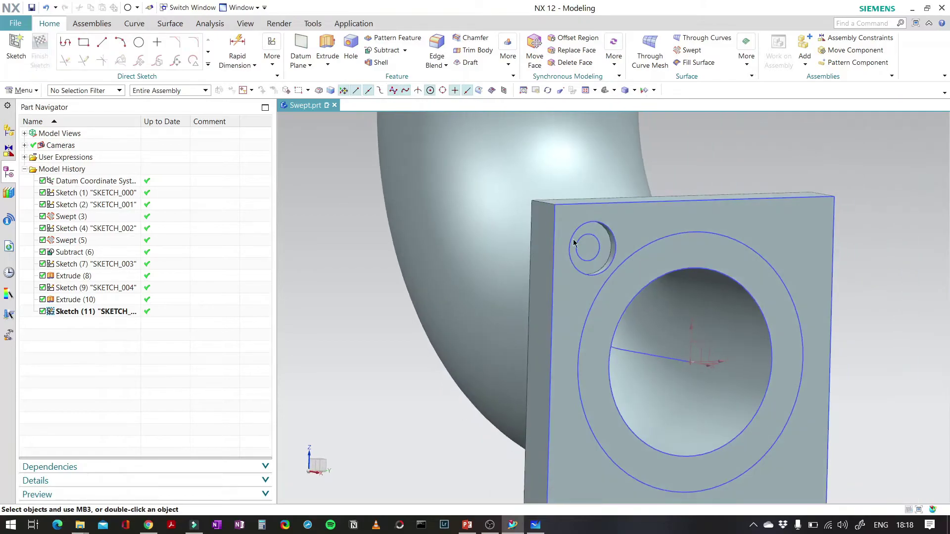
Extrude the 30 mm circle from 0 mm with the end limit Until Next, subtracting it from the flange.
{"action": "left_click", "coordinate": [594, 239]}
{"action": "key", "text": "x"}
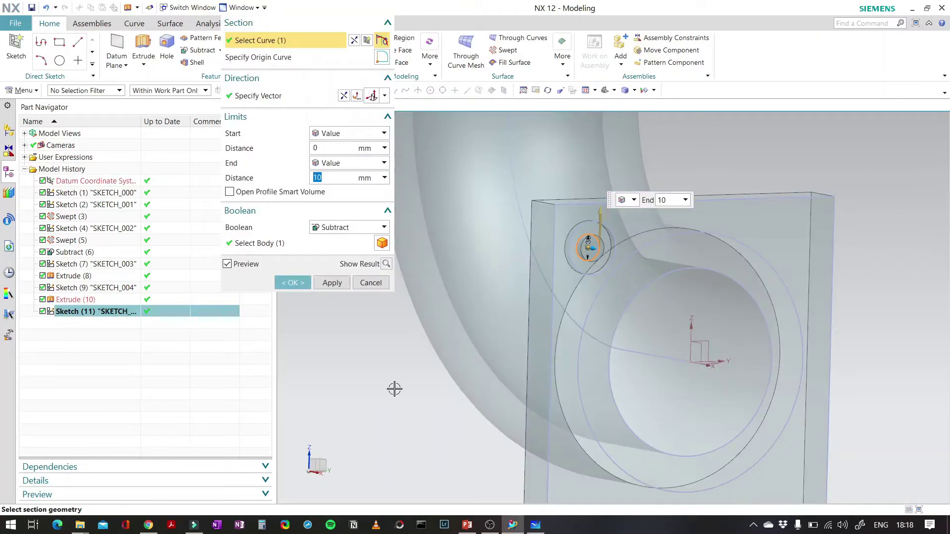
{"action": "middle_click_drag", "start_coordinate": [420, 382], "coordinate": [477, 404]}
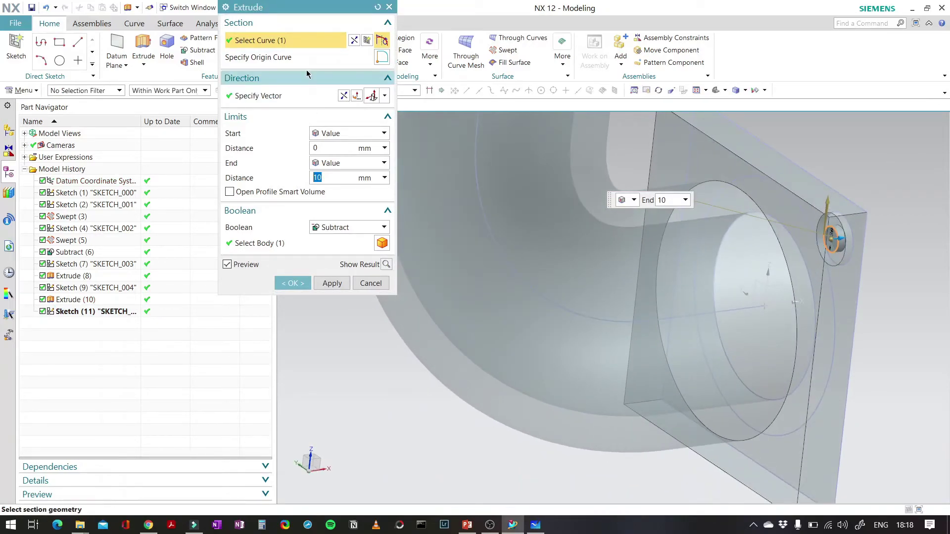
{"action": "left_click", "coordinate": [338, 163]}
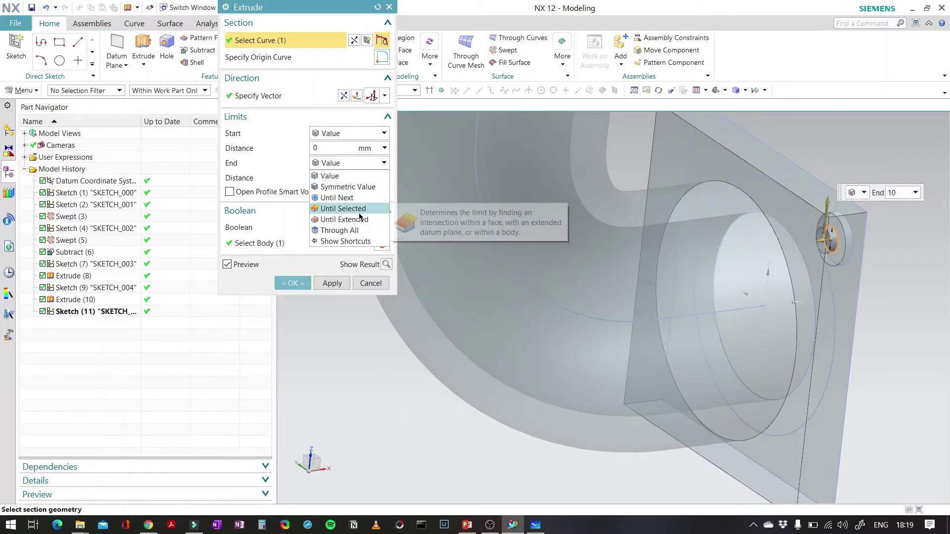
{"action": "left_click", "coordinate": [354, 198]}
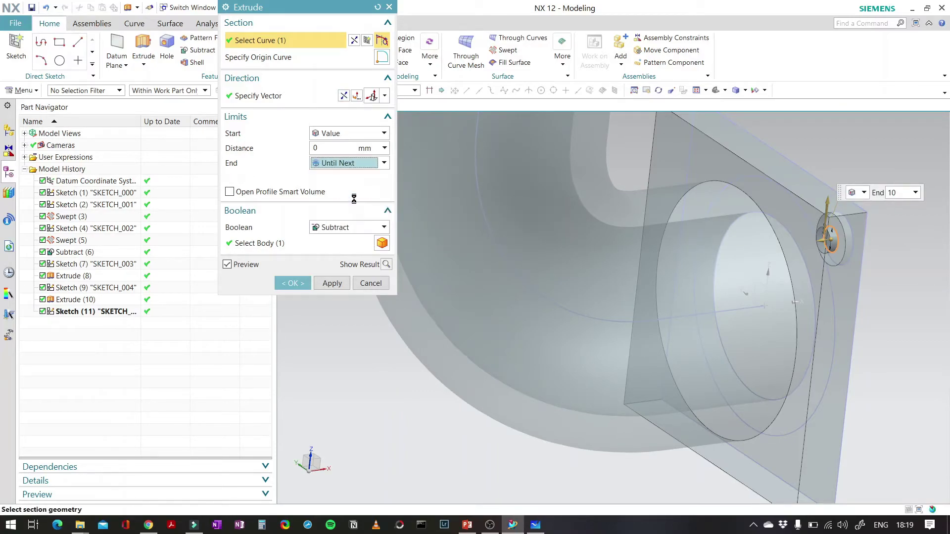
{"action": "middle_click_drag", "start_coordinate": [871, 158], "coordinate": [831, 149]}
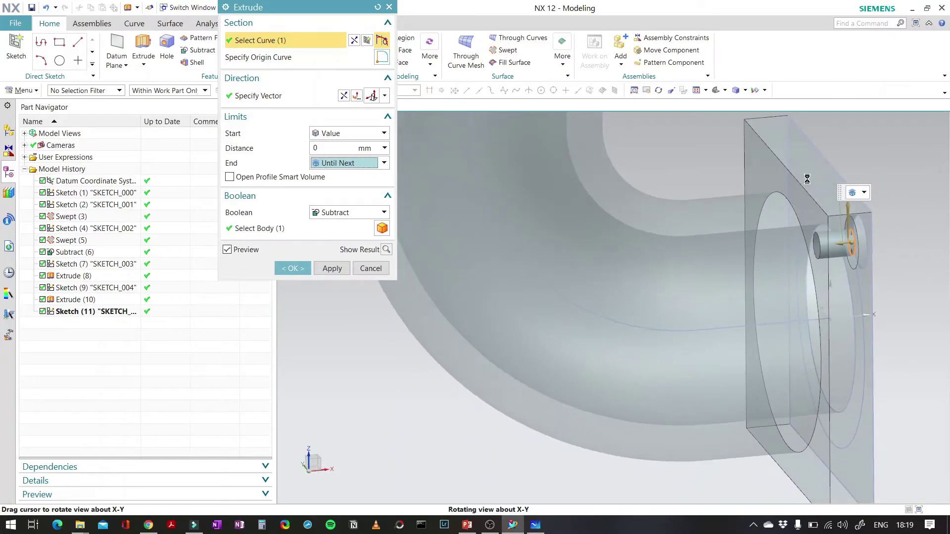
{"action": "left_click", "coordinate": [293, 269]}
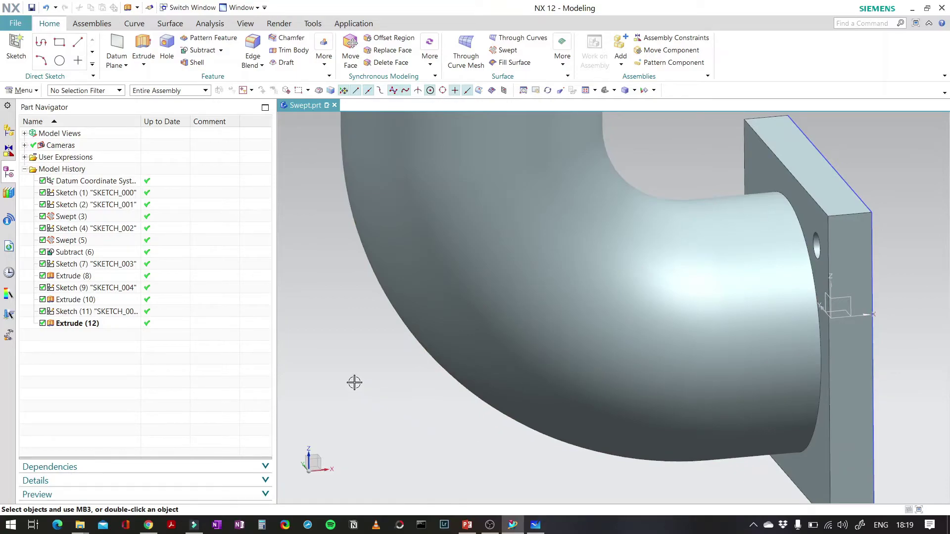
{"action": "middle_click_drag", "start_coordinate": [864, 187], "coordinate": [800, 216]}
{"action": "scroll", "coordinate": [800, 215], "scroll_direction": "down", "scroll_amount": 4}
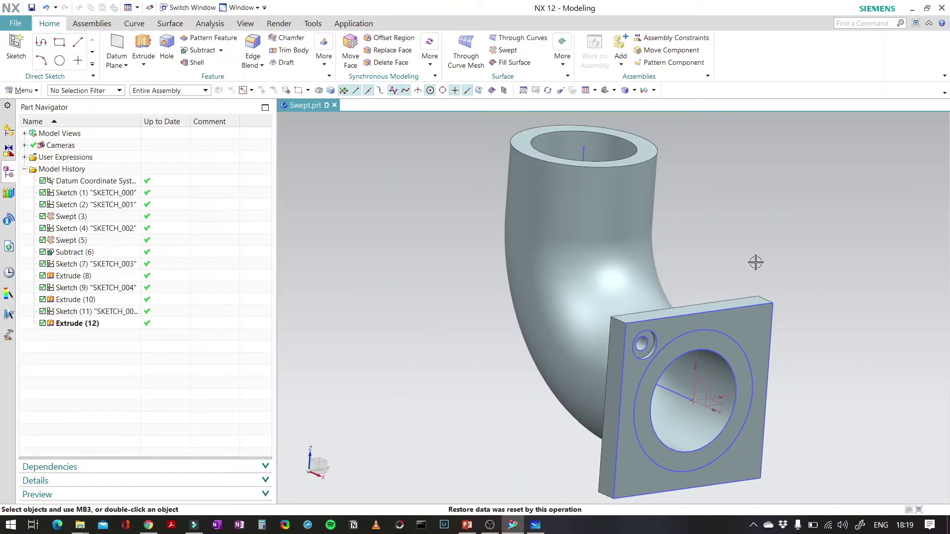
{"action": "middle_click_drag", "start_coordinate": [755, 262], "coordinate": [736, 257]}
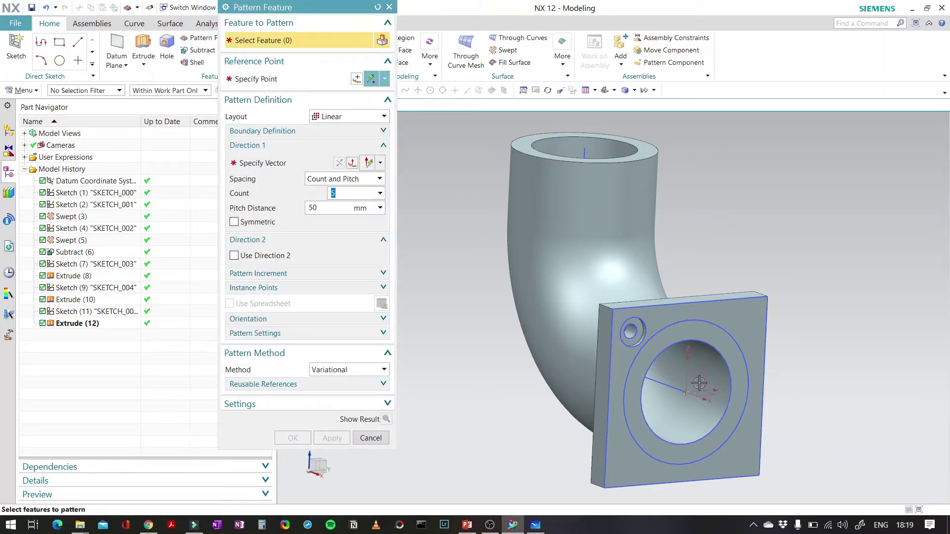
{"action": "left_click", "coordinate": [94, 326]}
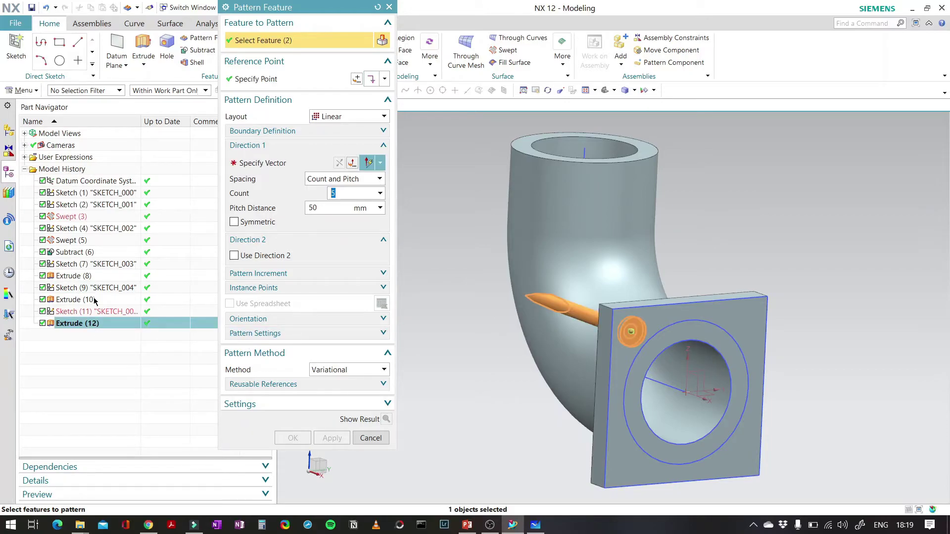
{"action": "left_click", "coordinate": [95, 300]}
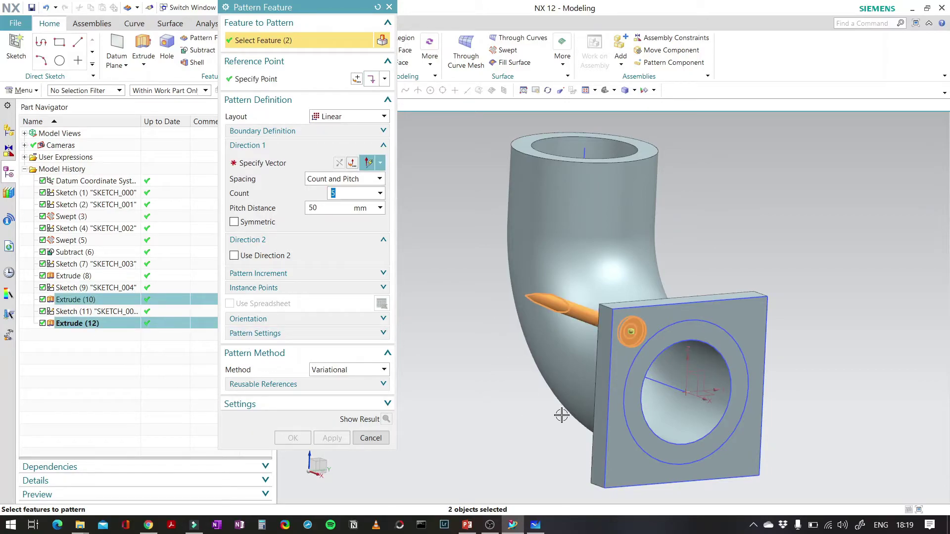
{"action": "middle_click_drag", "start_coordinate": [561, 415], "coordinate": [599, 342]}
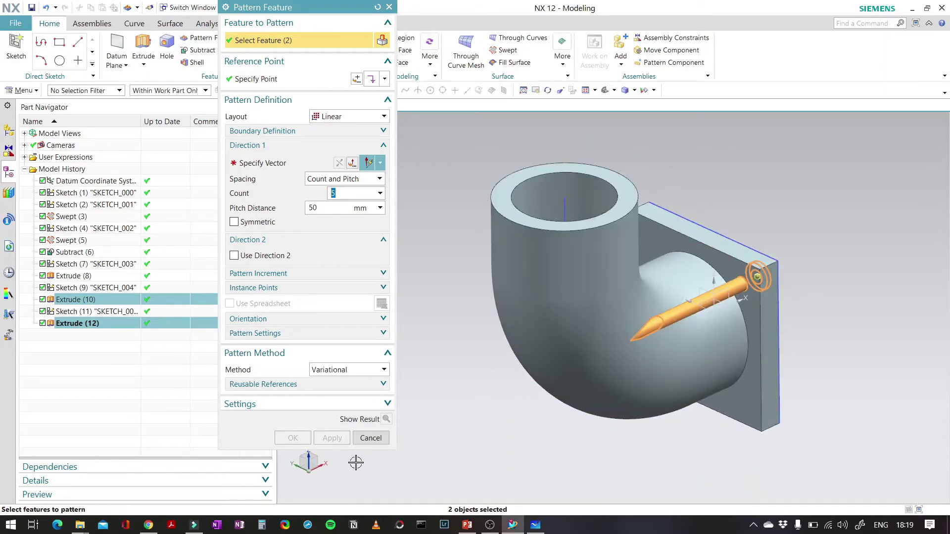
{"action": "left_click", "coordinate": [371, 438]}
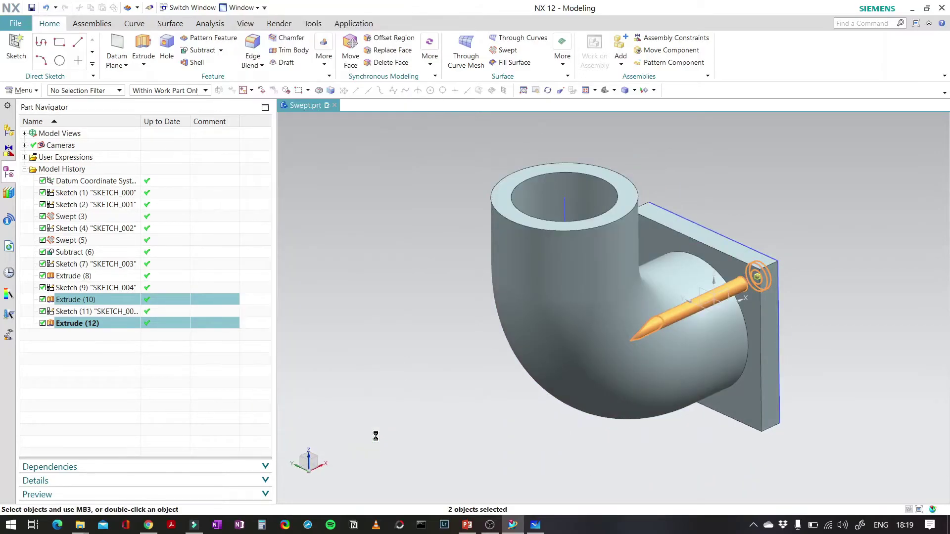
Edit the small hole's extrusion so its end limit is Until Selected, ending at the flange's back face on the pipe side.
{"action": "left_click", "coordinate": [83, 326]}
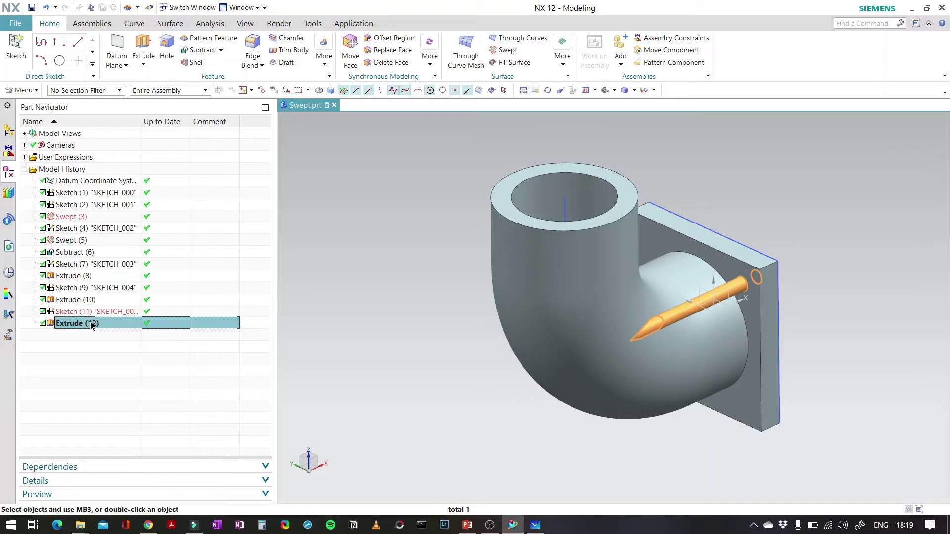
{"action": "double_click", "coordinate": [91, 326]}
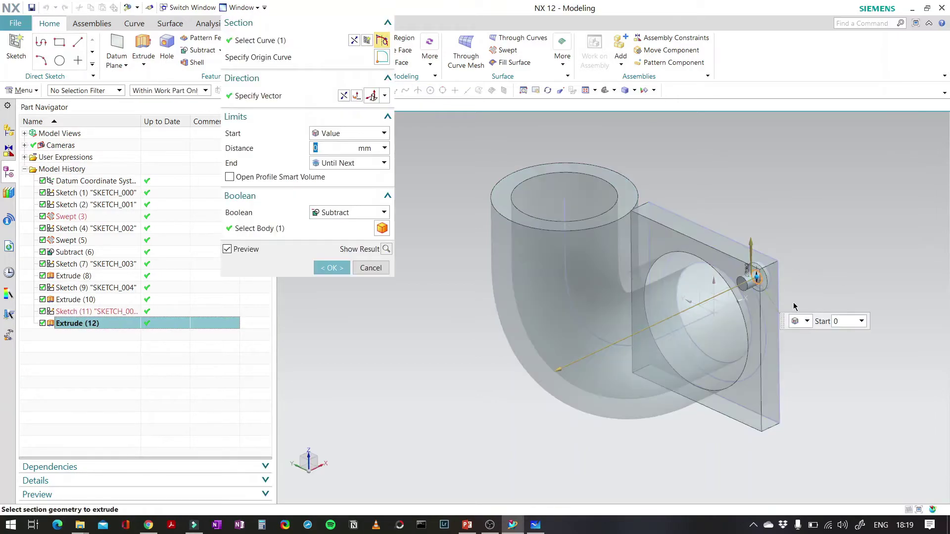
{"action": "scroll", "coordinate": [791, 303], "scroll_direction": "down", "scroll_amount": 4}
{"action": "scroll", "coordinate": [793, 303], "scroll_direction": "up", "scroll_amount": 5}
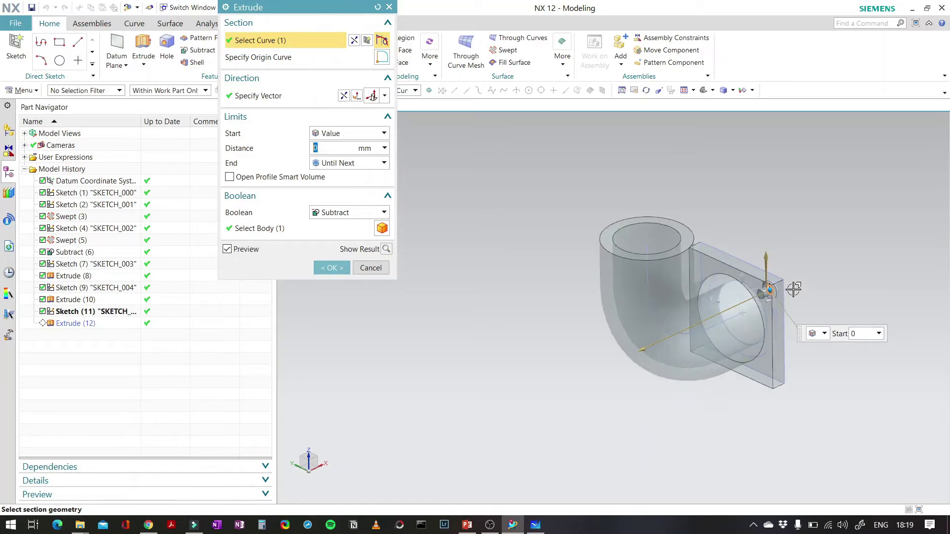
{"action": "scroll", "coordinate": [792, 289], "scroll_direction": "up", "scroll_amount": 1}
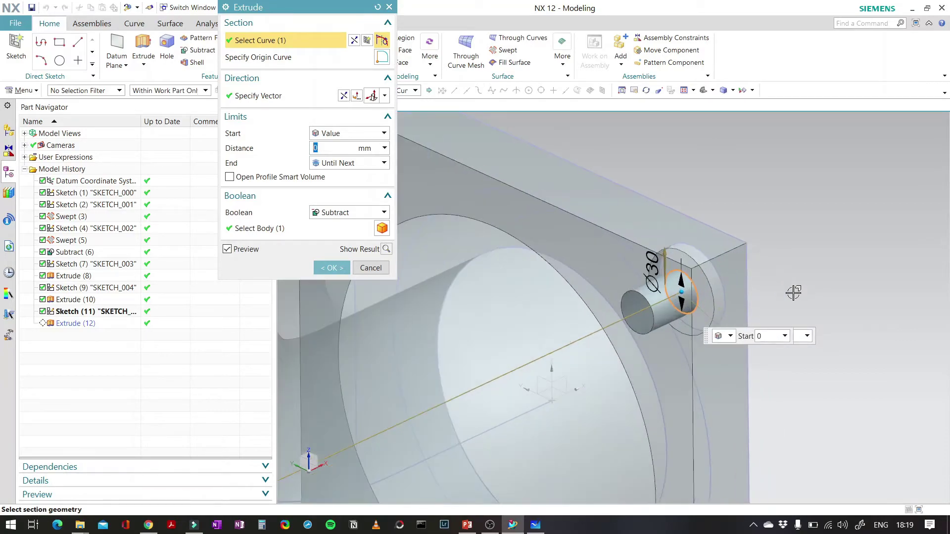
{"action": "left_click", "coordinate": [356, 164]}
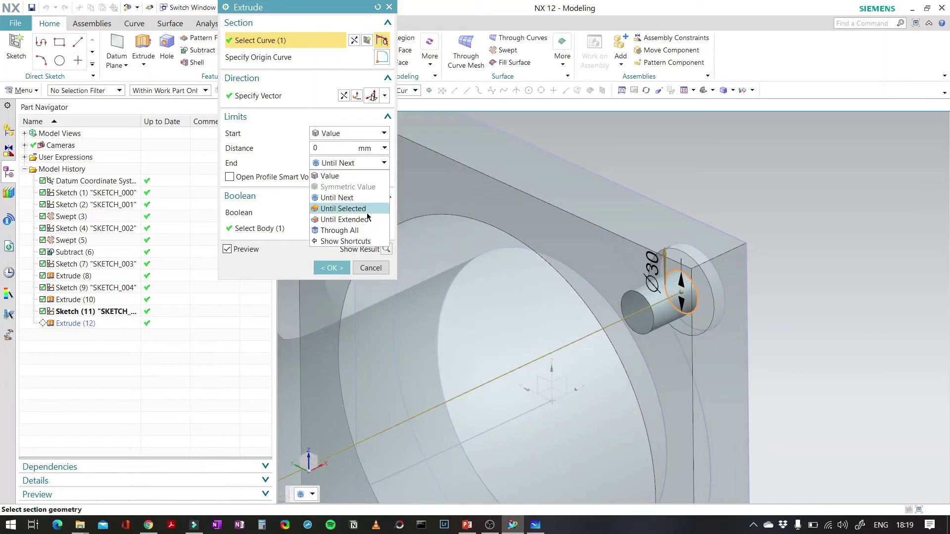
{"action": "left_click", "coordinate": [343, 208]}
{"action": "left_click", "coordinate": [606, 257]}
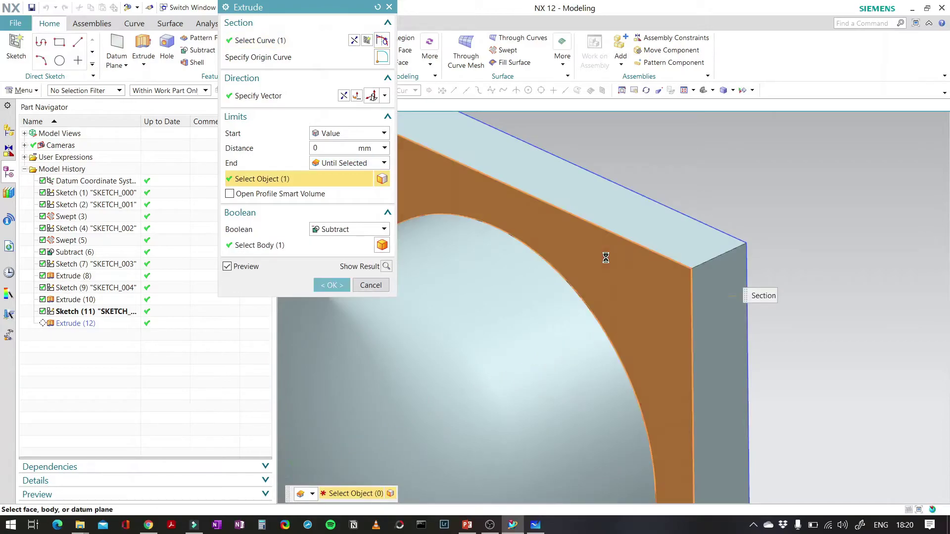
{"action": "left_click", "coordinate": [322, 284]}
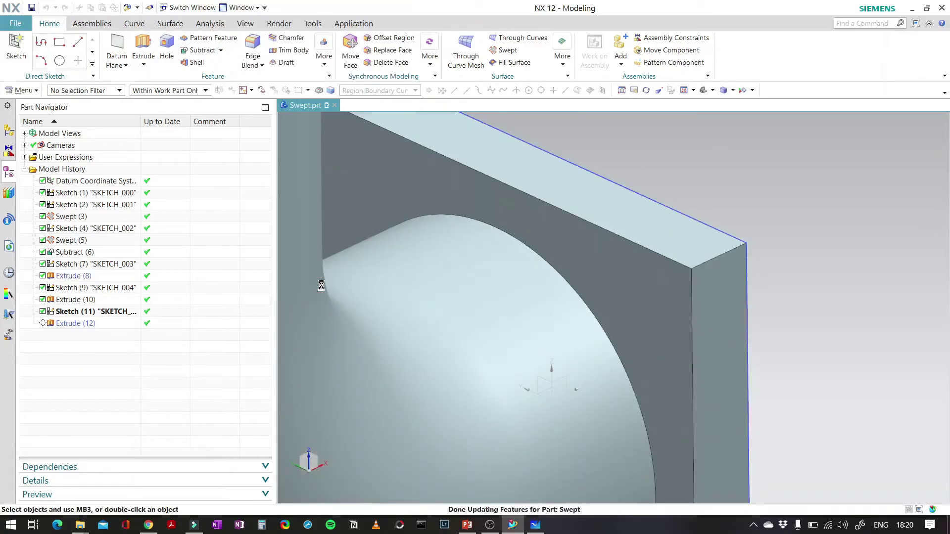
{"action": "scroll", "coordinate": [784, 300], "scroll_direction": "down", "scroll_amount": 3}
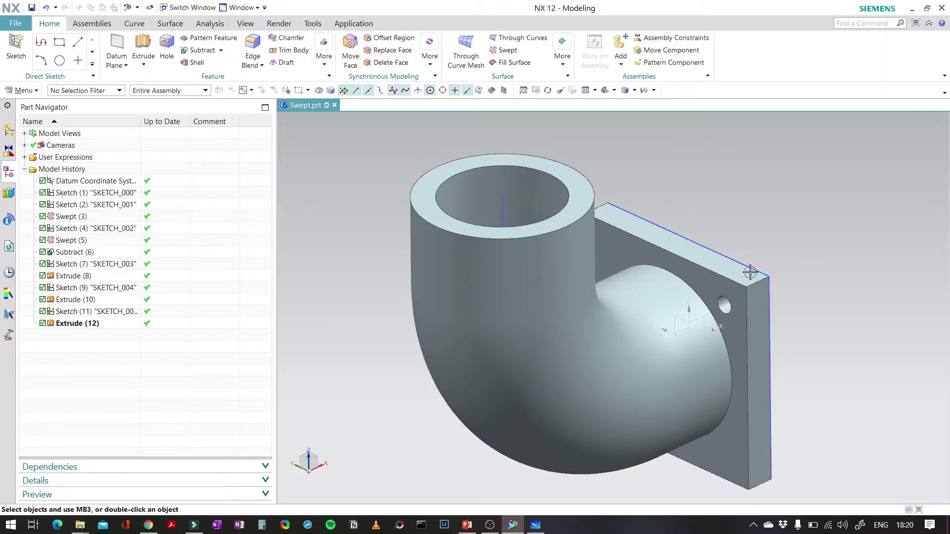
Start a feature pattern using the corner recess extrusion and its 30 mm through-hole extrusion.
{"action": "middle_click_drag", "start_coordinate": [826, 342], "coordinate": [762, 346]}
{"action": "scroll", "coordinate": [682, 258], "scroll_direction": "up", "scroll_amount": 3}
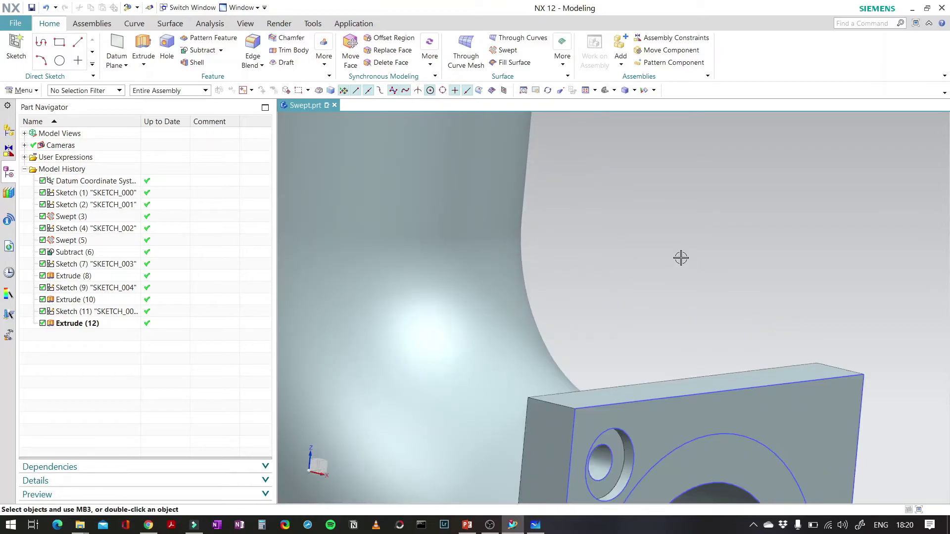
{"action": "scroll", "coordinate": [681, 258], "scroll_direction": "down", "scroll_amount": 4}
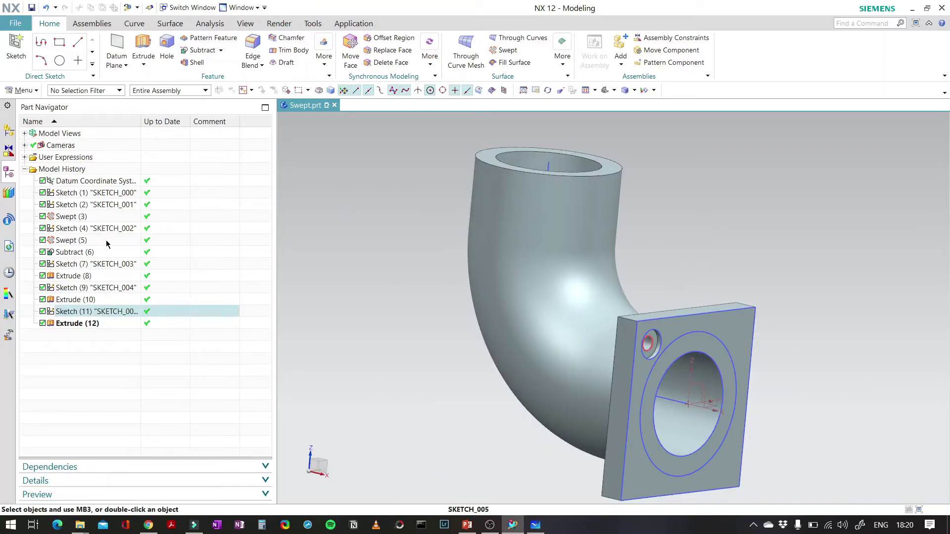
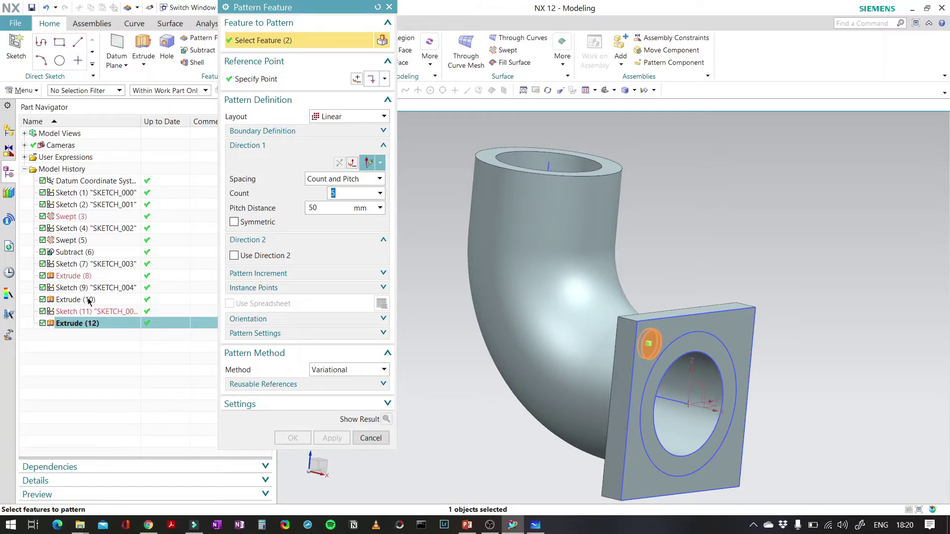
Try a linear pattern direction along the datum X axis and along the Z axis.
{"action": "left_click", "coordinate": [291, 165]}
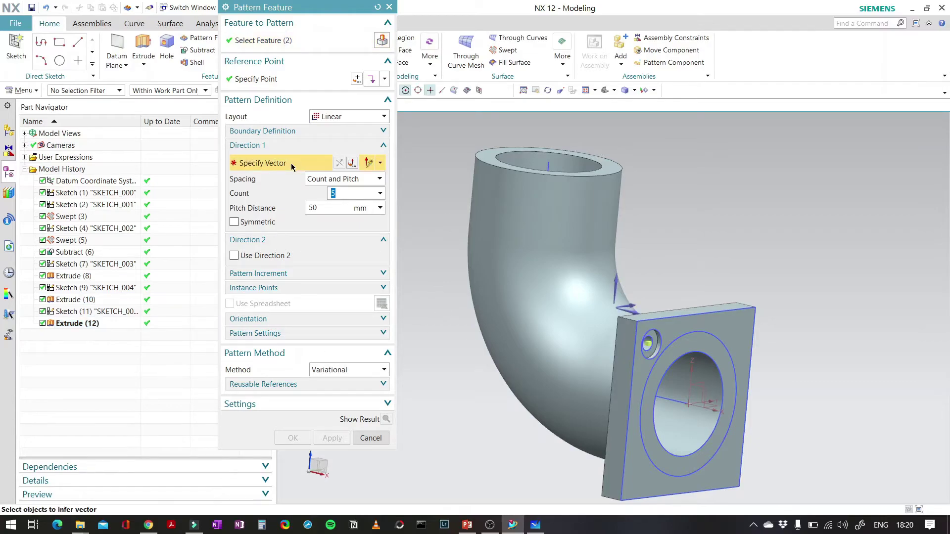
{"action": "left_click", "coordinate": [717, 411]}
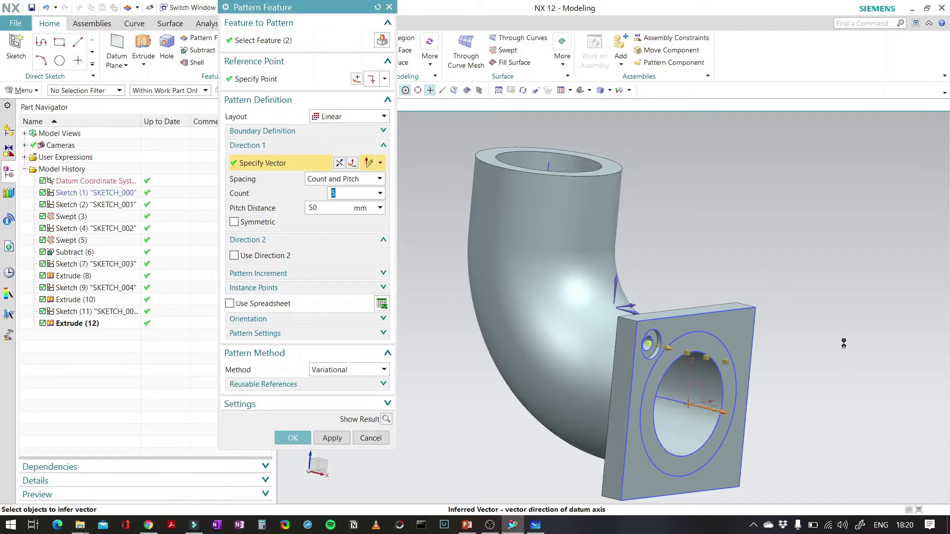
{"action": "mouse_move", "coordinate": [843, 343]}
{"action": "middle_mouse_down"}
{"action": "mouse_move", "coordinate": [827, 301]}
{"action": "mouse_move", "coordinate": [845, 347]}
{"action": "middle_mouse_up"}
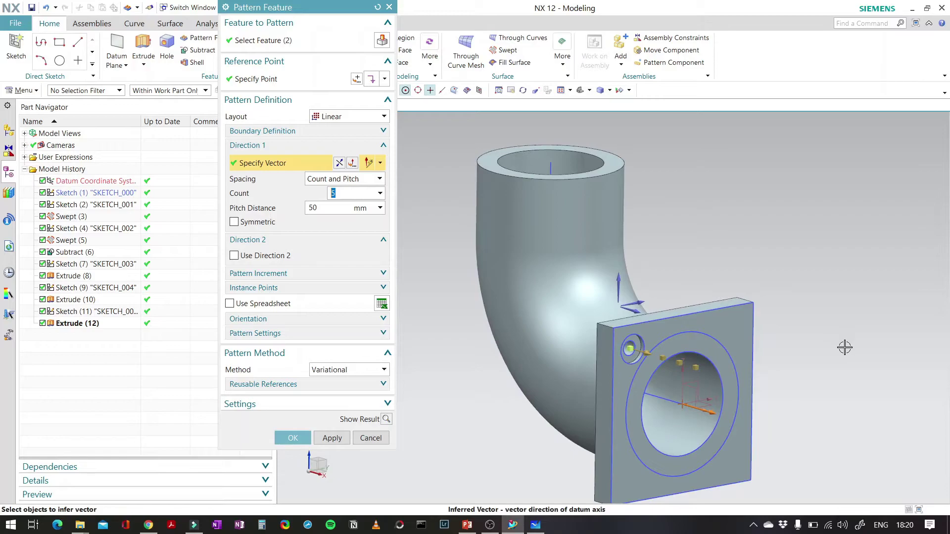
{"action": "left_click", "coordinate": [619, 281]}
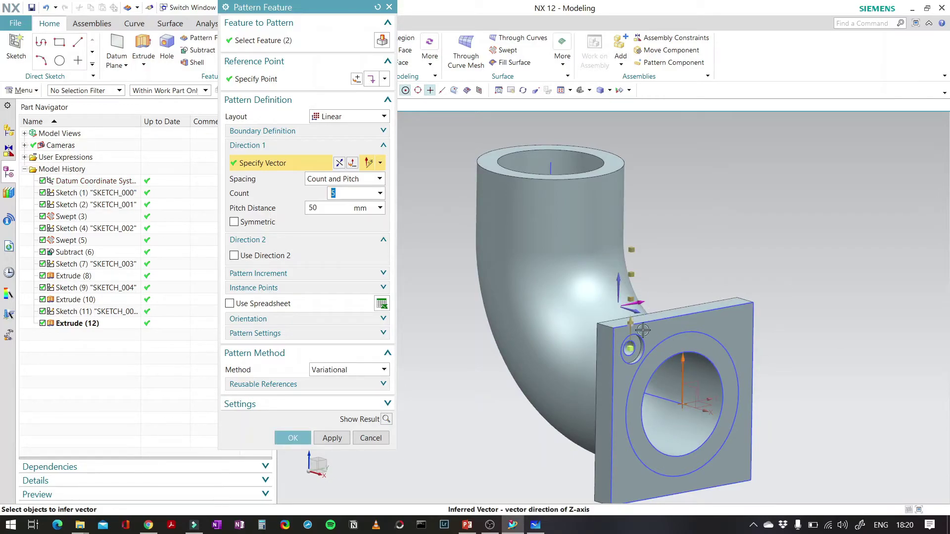
Change the pattern layout to Circular with the datum X axis through the bore centre as rotation axis.
{"action": "left_click", "coordinate": [338, 120]}
{"action": "left_click", "coordinate": [376, 129]}
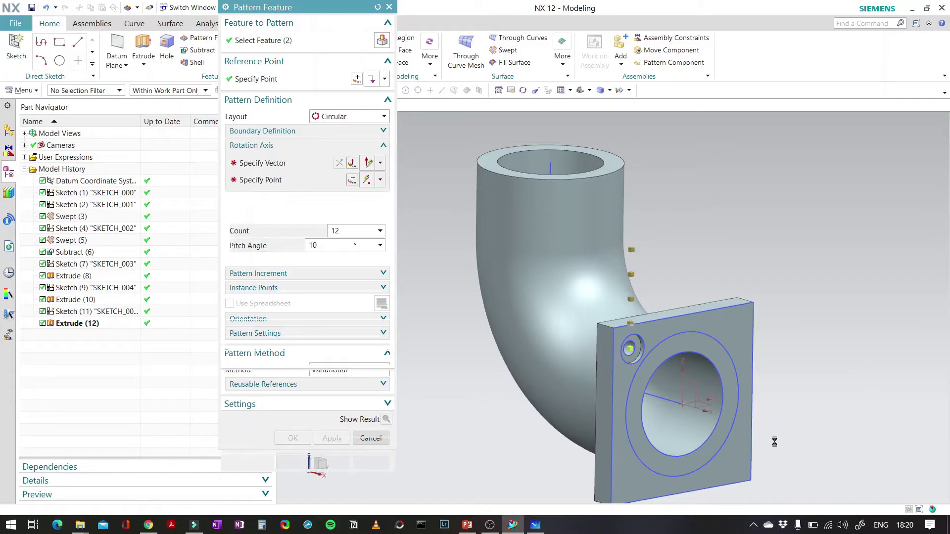
{"action": "left_click", "coordinate": [702, 411]}
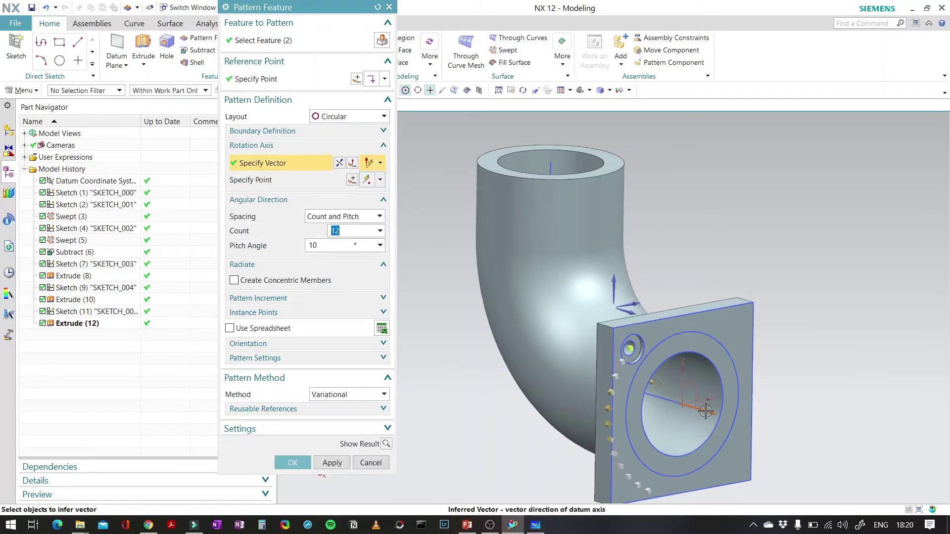
Try the Count and Span and the List spacing for the circular pattern, ending on Count and Pitch.
{"action": "left_click", "coordinate": [345, 221]}
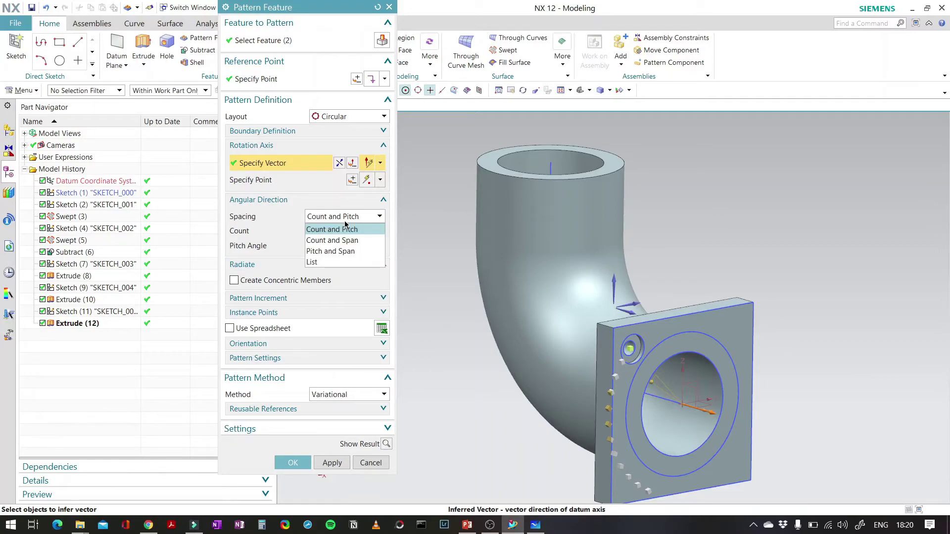
{"action": "left_click", "coordinate": [346, 240]}
{"action": "left_click", "coordinate": [355, 218]}
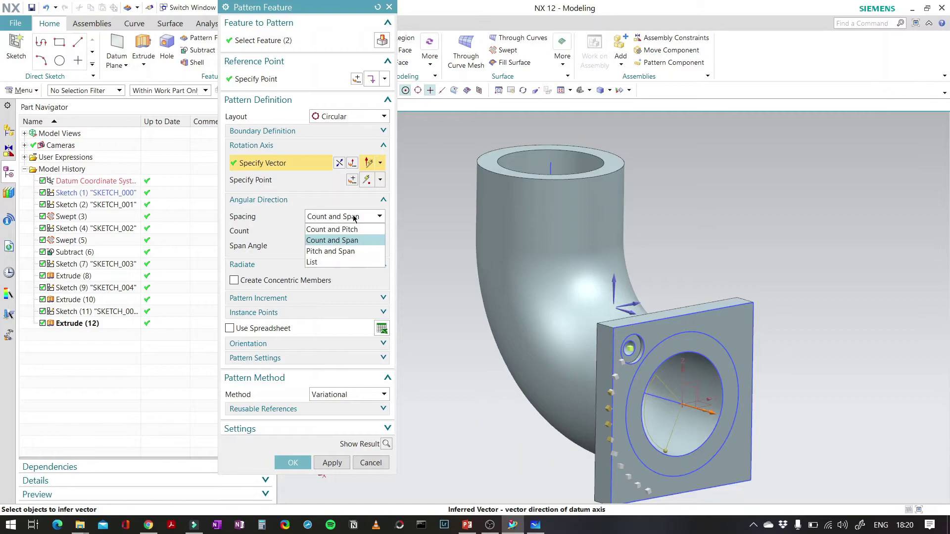
{"action": "left_click", "coordinate": [342, 261]}
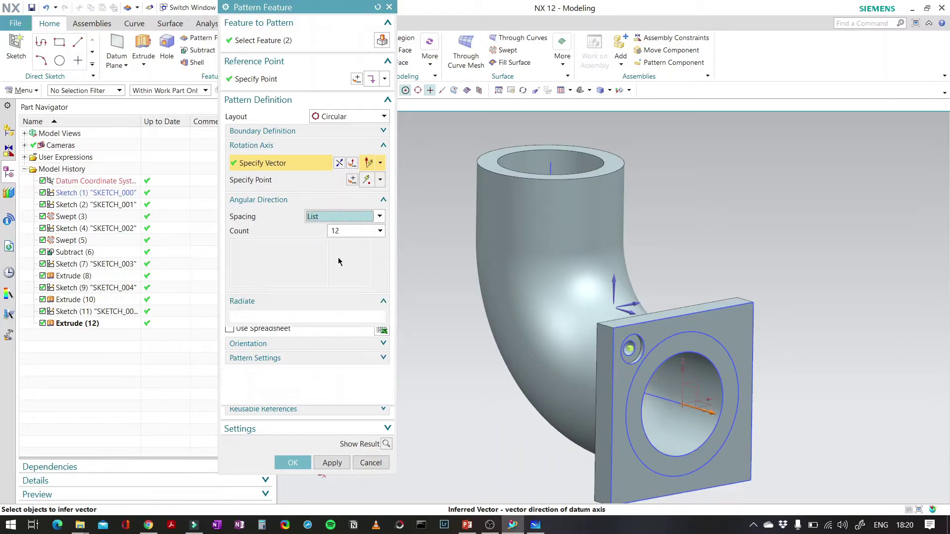
{"action": "left_click", "coordinate": [343, 216]}
{"action": "left_click", "coordinate": [344, 228]}
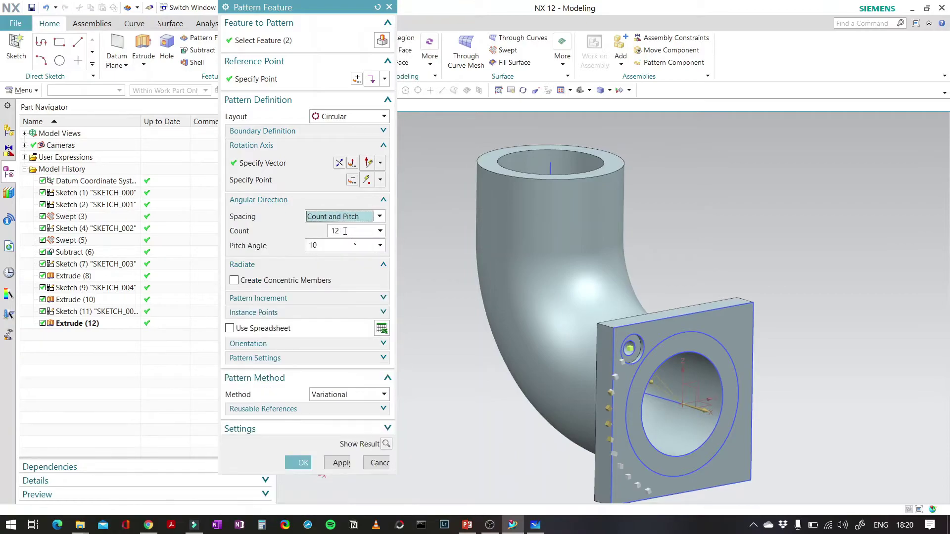
Set the circular pattern to a count of 4 with a 90° pitch angle and create it.
{"action": "left_click", "coordinate": [340, 231]}
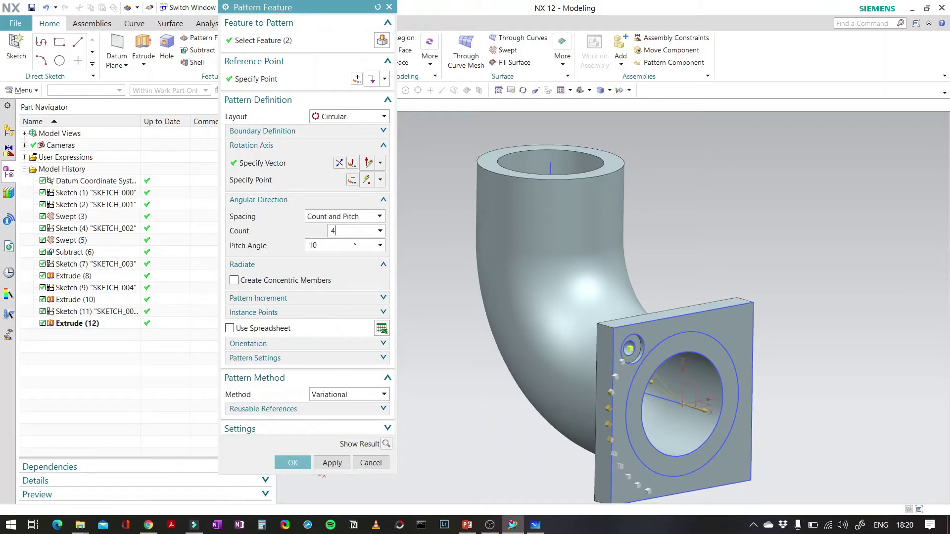
{"action": "left_click", "coordinate": [323, 242]}
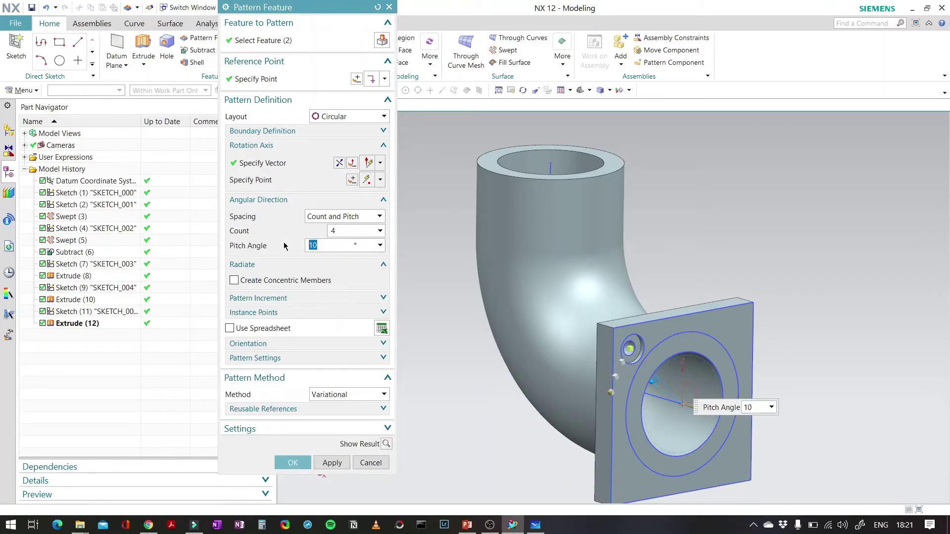
{"action": "type", "text": "90"}
{"action": "key", "text": "Return"}
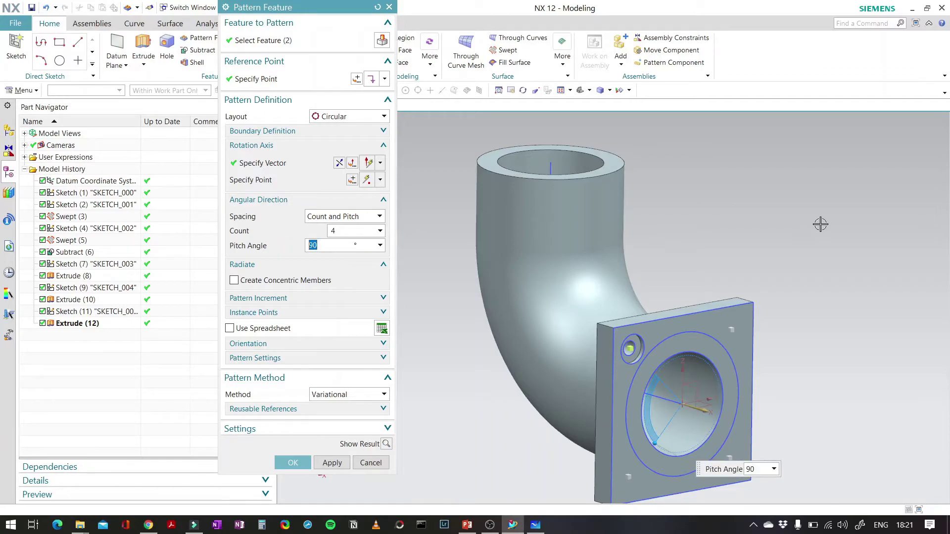
{"action": "middle_click_drag", "start_coordinate": [727, 328], "coordinate": [502, 378]}
{"action": "left_click", "coordinate": [292, 464]}
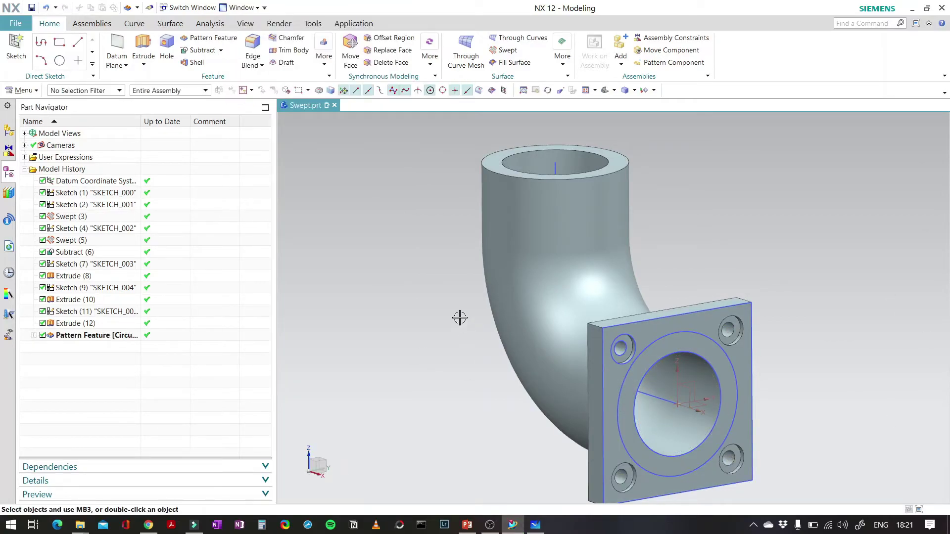
Examine the patterned flange holes and check the radius dimensions on the reference drawing in Microsoft Whiteboard.
{"action": "middle_click_drag", "start_coordinate": [459, 317], "coordinate": [436, 282]}
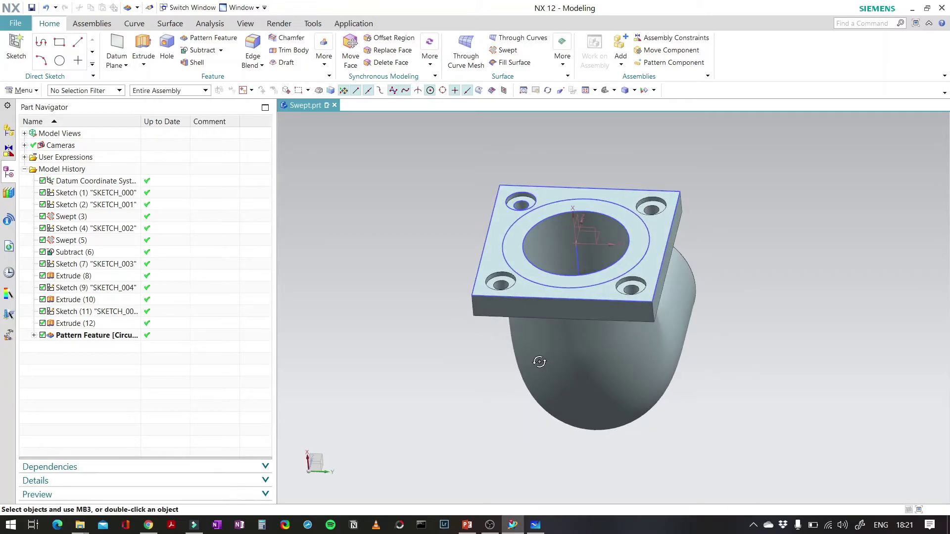
{"action": "middle_click_drag", "start_coordinate": [540, 362], "coordinate": [589, 352]}
{"action": "scroll", "coordinate": [485, 252], "scroll_direction": "up", "scroll_amount": 5}
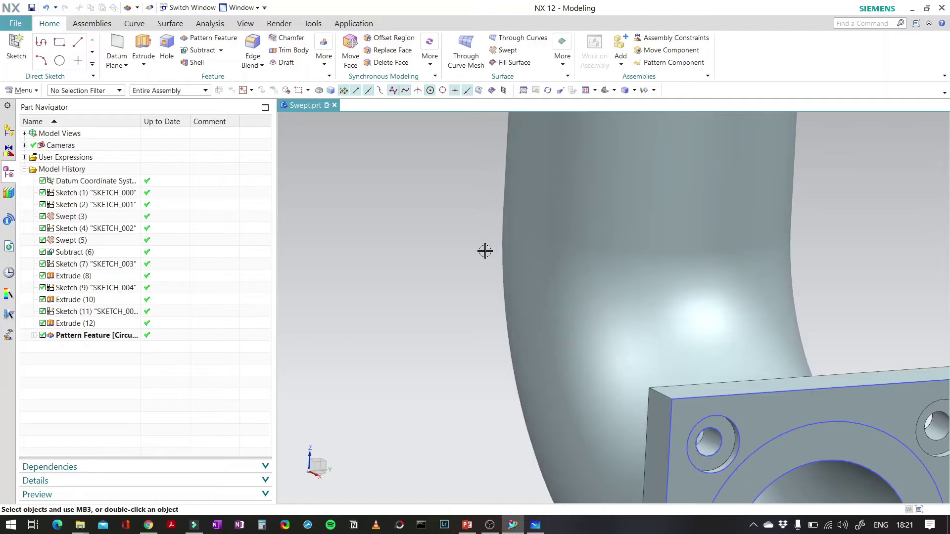
{"action": "scroll", "coordinate": [485, 251], "scroll_direction": "down", "scroll_amount": 5}
{"action": "key", "text": "alt+Tab"}
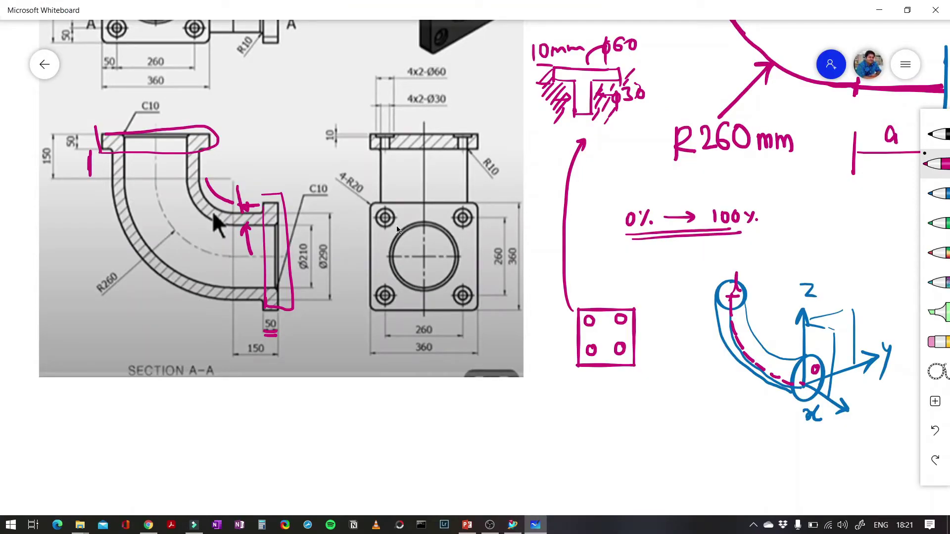
{"action": "key", "text": "alt+Tab"}
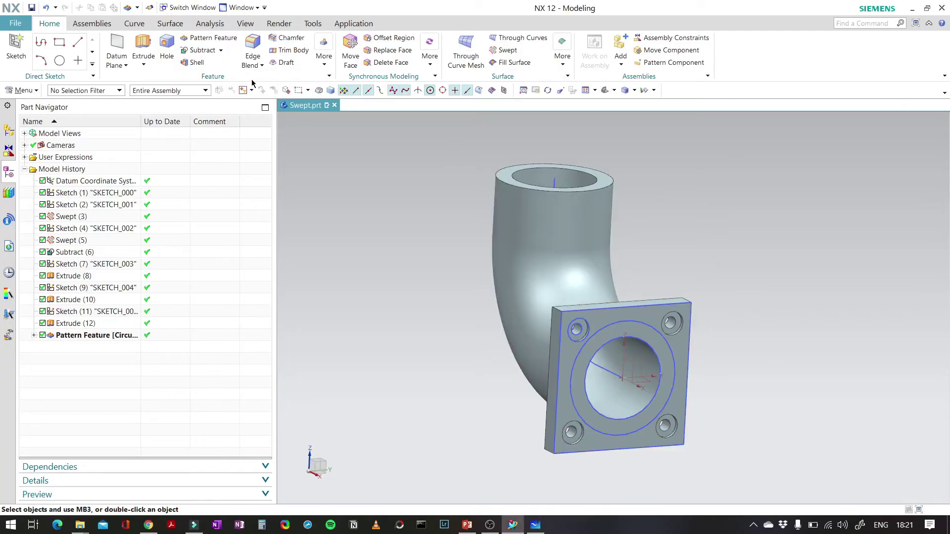
{"action": "key", "text": "alt+Tab"}
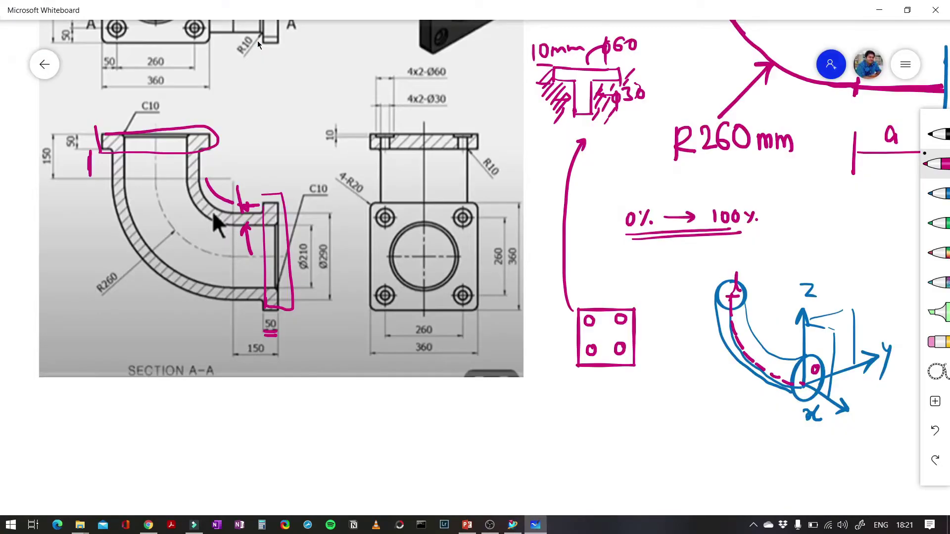
{"action": "key", "text": "alt+Tab"}
Blend the square flange's four corner edges with a 20 mm radius.
{"action": "left_click", "coordinate": [254, 49]}
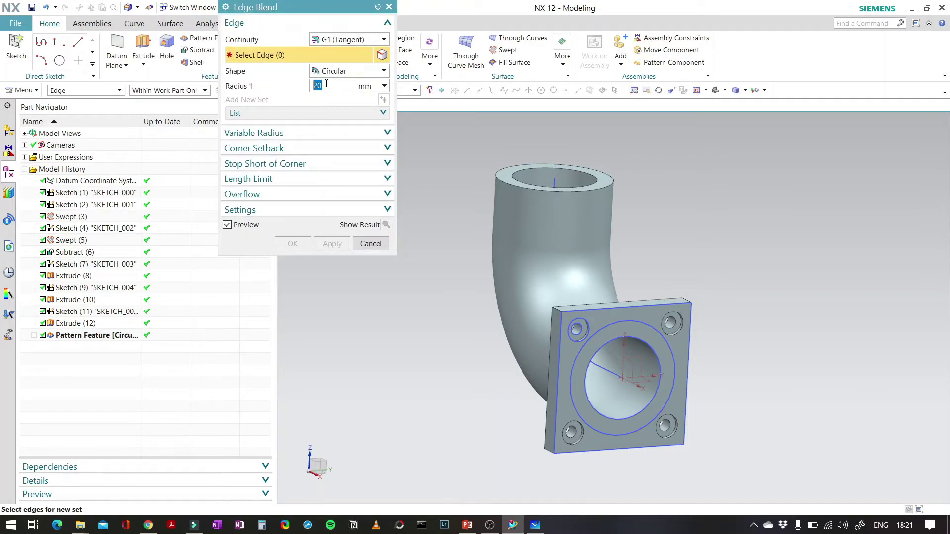
{"action": "left_click", "coordinate": [555, 310]}
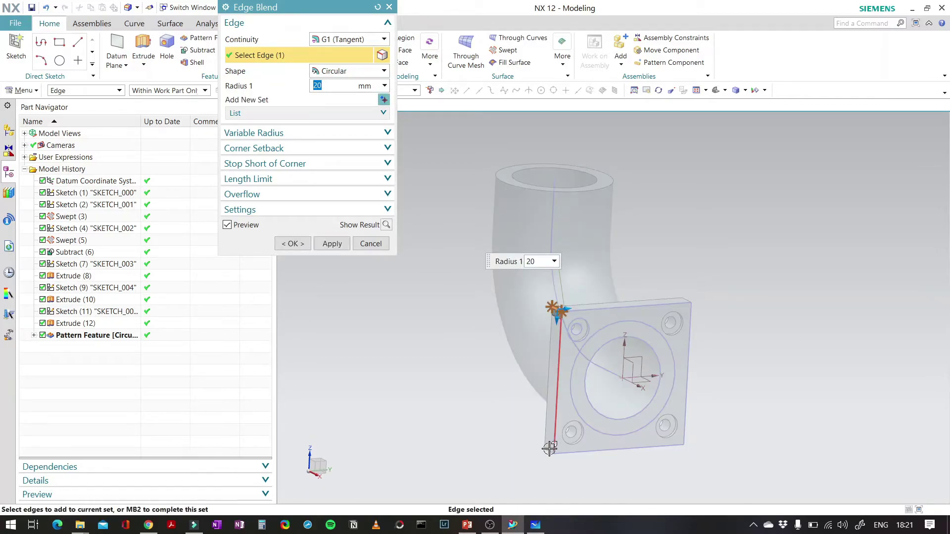
{"action": "left_click", "coordinate": [550, 414]}
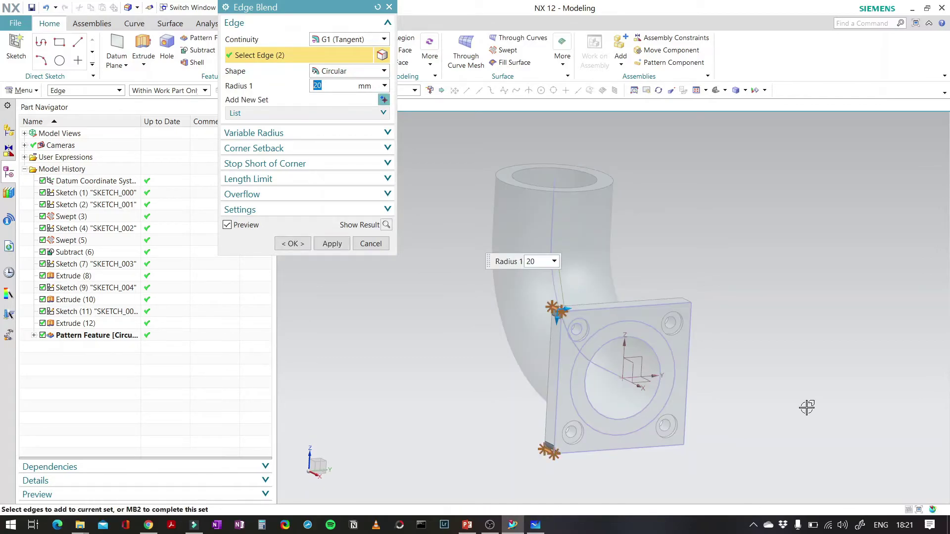
{"action": "left_click", "coordinate": [688, 298]}
{"action": "middle_click_drag", "start_coordinate": [759, 375], "coordinate": [695, 367]}
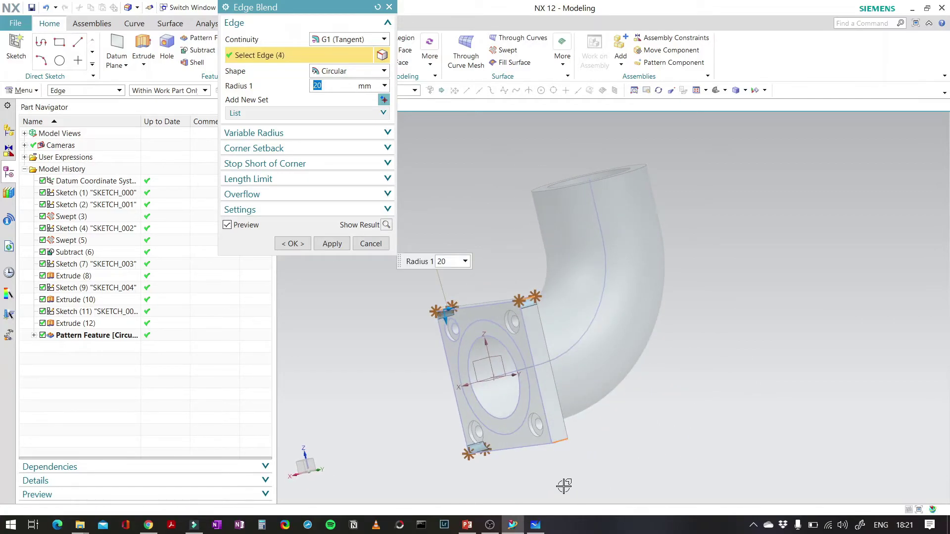
{"action": "left_click", "coordinate": [559, 441]}
{"action": "left_click", "coordinate": [290, 242]}
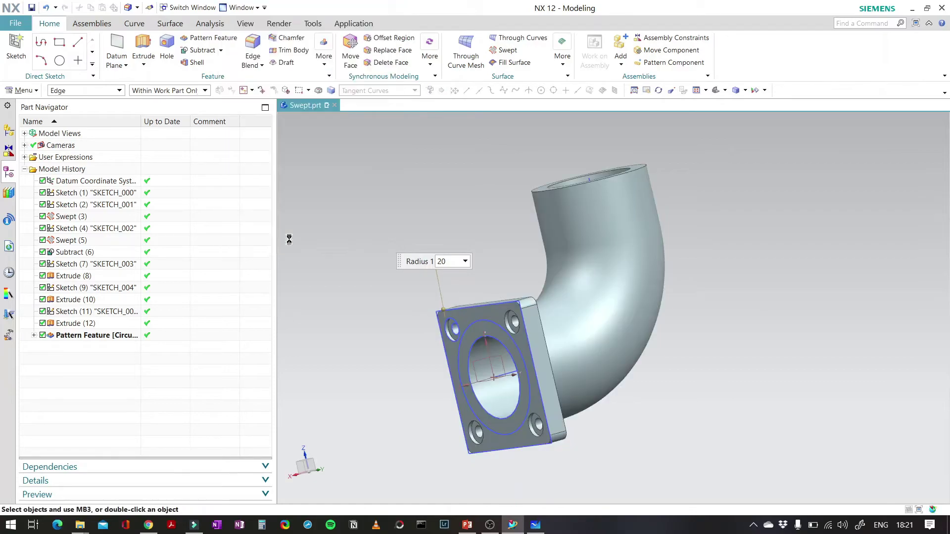
{"action": "middle_click_drag", "start_coordinate": [405, 354], "coordinate": [485, 373]}
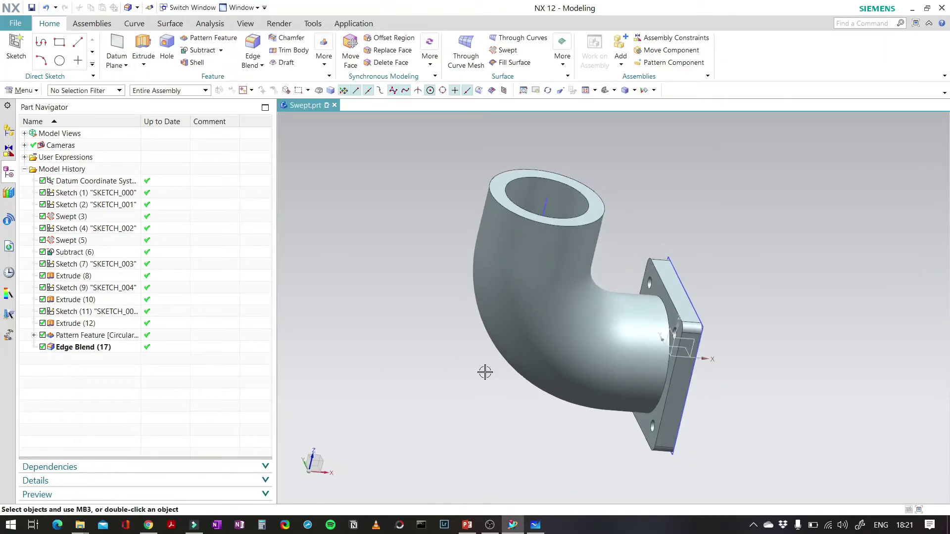
Check the chamfer on the Microsoft Whiteboard drawing and apply a symmetric 10 mm chamfer to the bore edge at the flange's outer face.
{"action": "key", "text": "alt+Tab"}
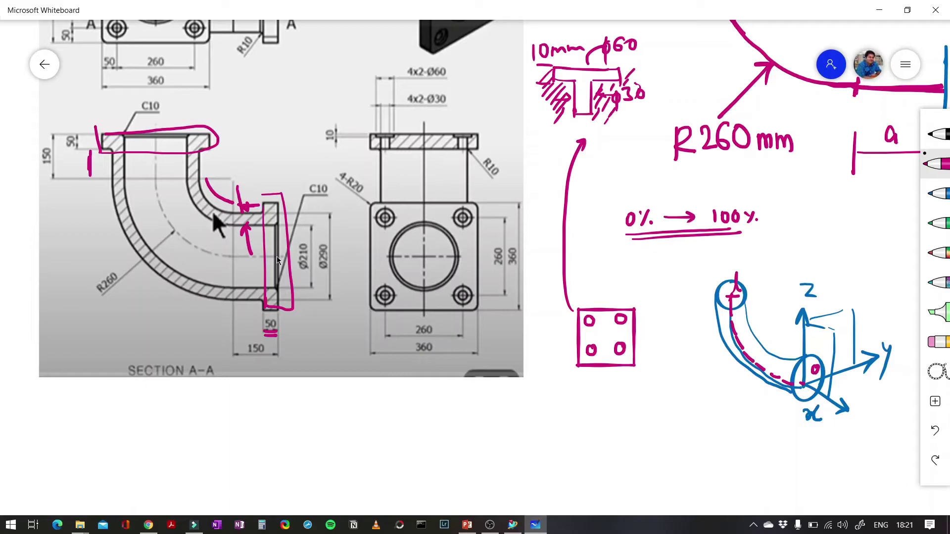
{"action": "key", "text": "alt+Tab"}
{"action": "middle_click_drag", "start_coordinate": [746, 368], "coordinate": [699, 352]}
{"action": "scroll", "coordinate": [698, 353], "scroll_direction": "down", "scroll_amount": 3}
{"action": "scroll", "coordinate": [699, 352], "scroll_direction": "up", "scroll_amount": 5}
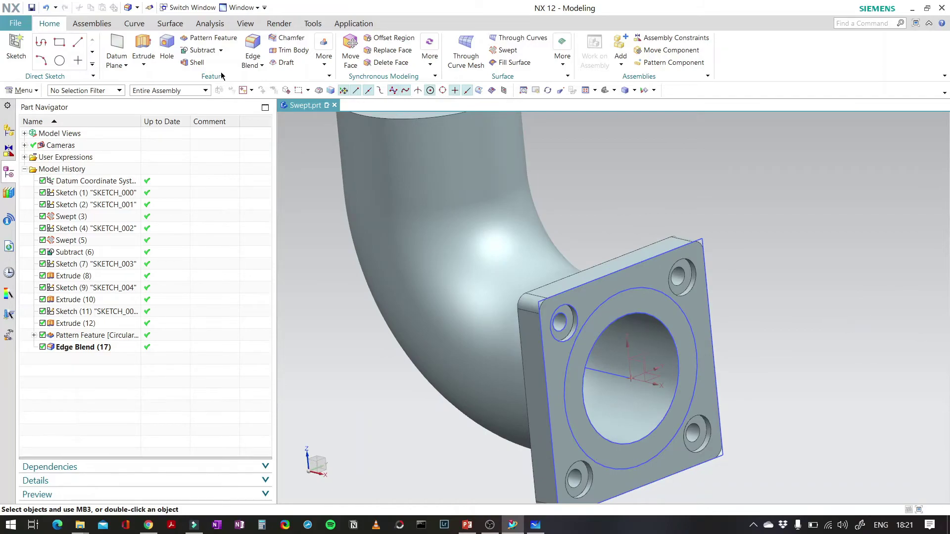
{"action": "left_click", "coordinate": [291, 37]}
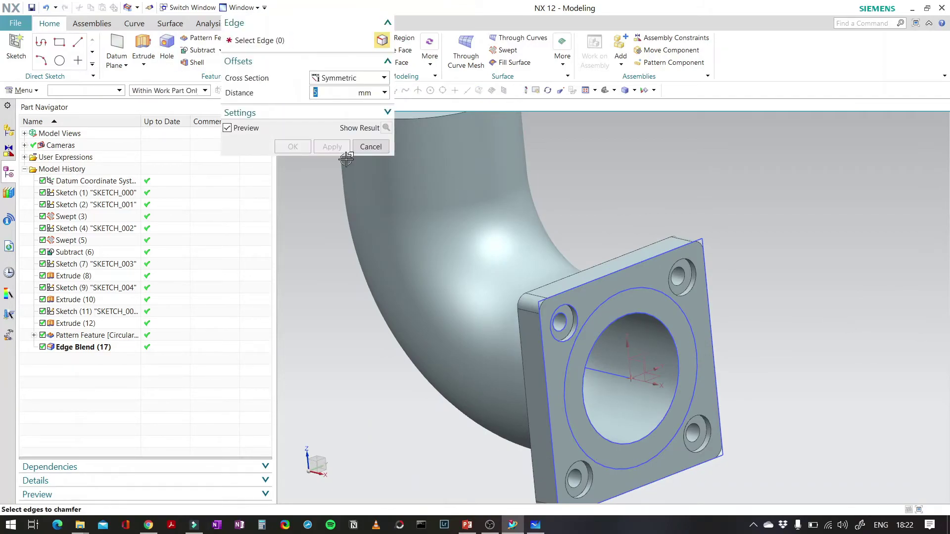
{"action": "type", "text": "10"}
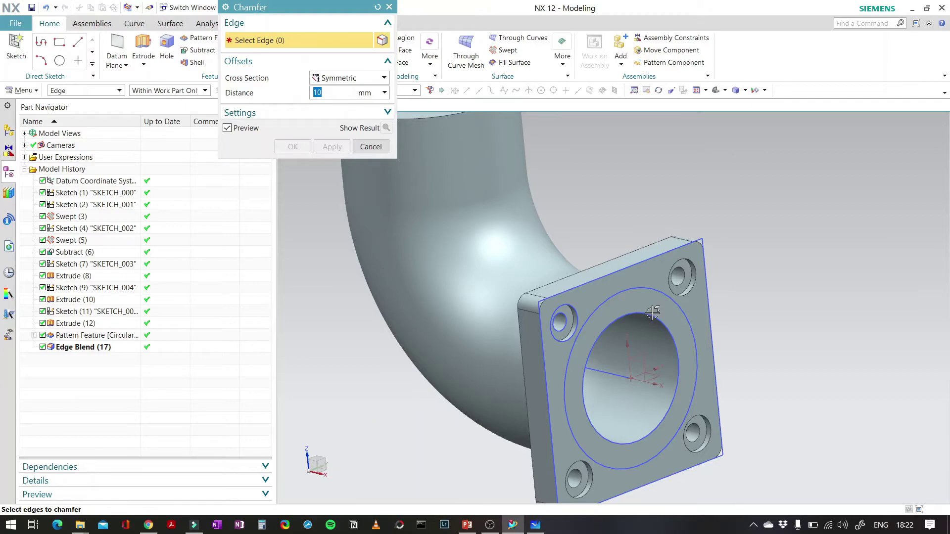
{"action": "left_click", "coordinate": [655, 320]}
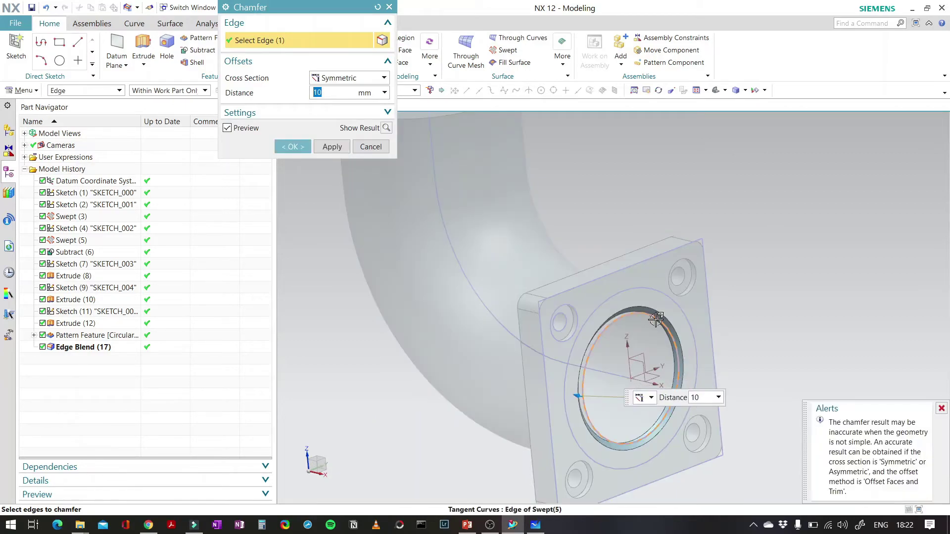
{"action": "left_click", "coordinate": [292, 147]}
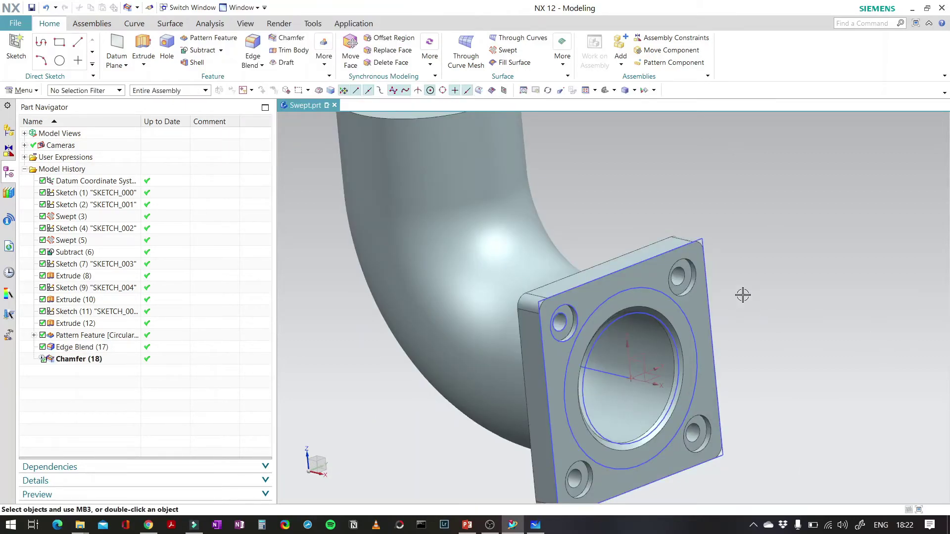
{"action": "scroll", "coordinate": [799, 291], "scroll_direction": "up", "scroll_amount": 2}
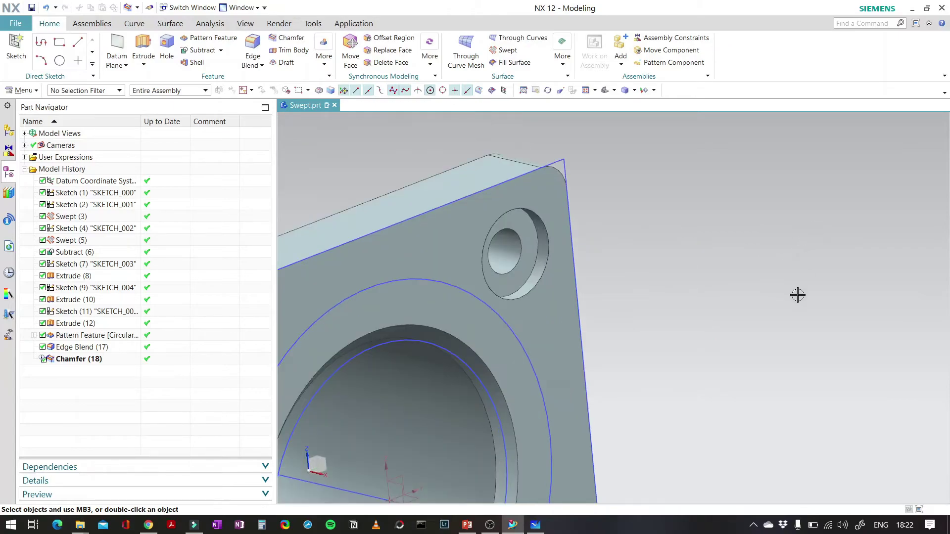
Create a sketch on the flat annular face at the pipe's unflanged end.
{"action": "scroll", "coordinate": [798, 295], "scroll_direction": "down", "scroll_amount": 5}
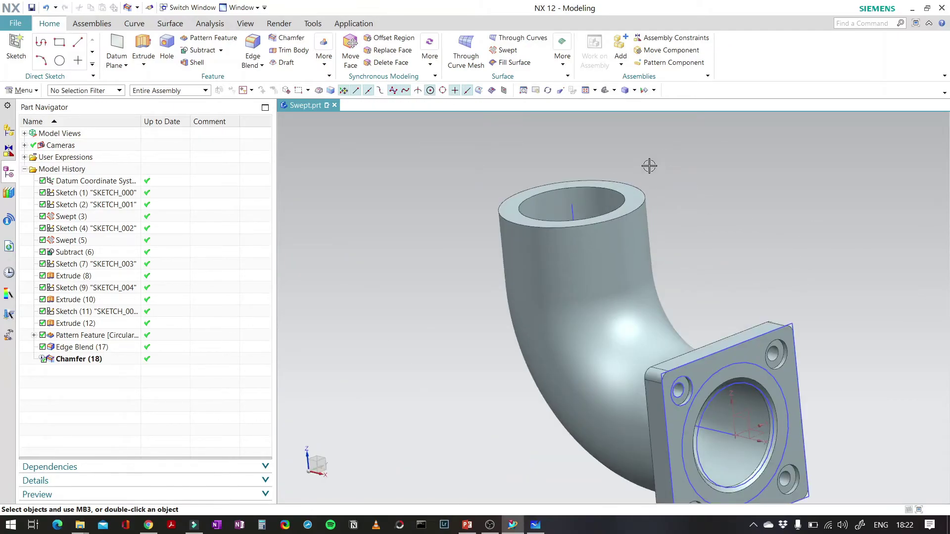
{"action": "middle_click_drag", "start_coordinate": [649, 165], "coordinate": [663, 206]}
{"action": "scroll", "coordinate": [349, 158], "scroll_direction": "up", "scroll_amount": 3}
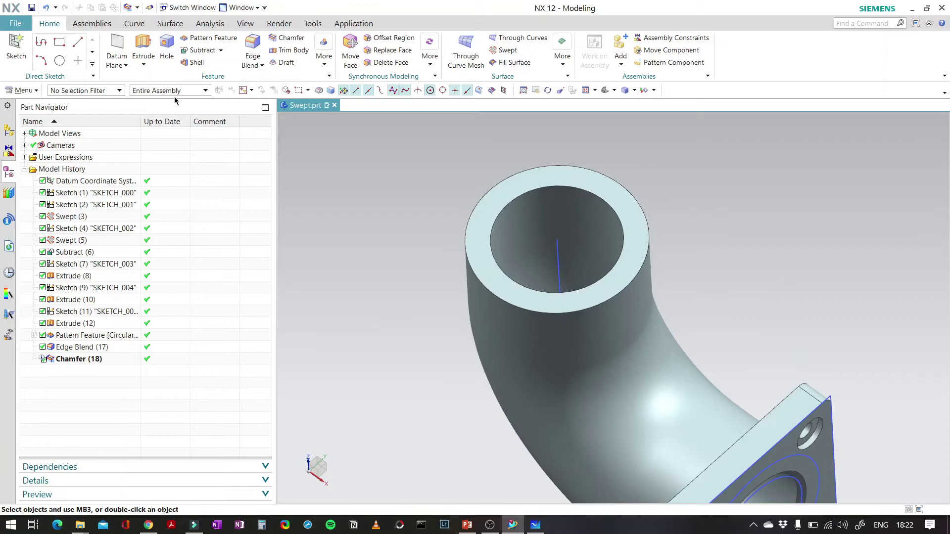
{"action": "left_click", "coordinate": [15, 47]}
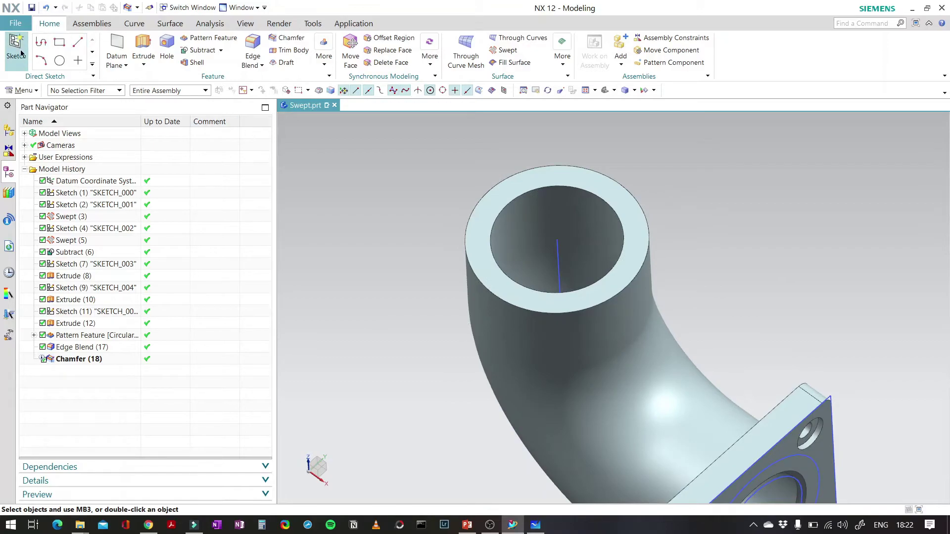
{"action": "left_click", "coordinate": [545, 179]}
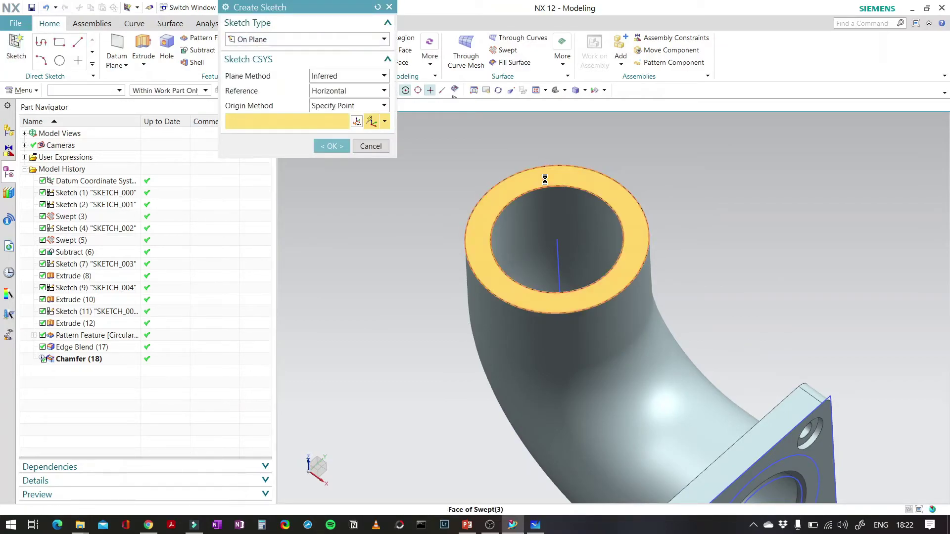
{"action": "left_click", "coordinate": [337, 149]}
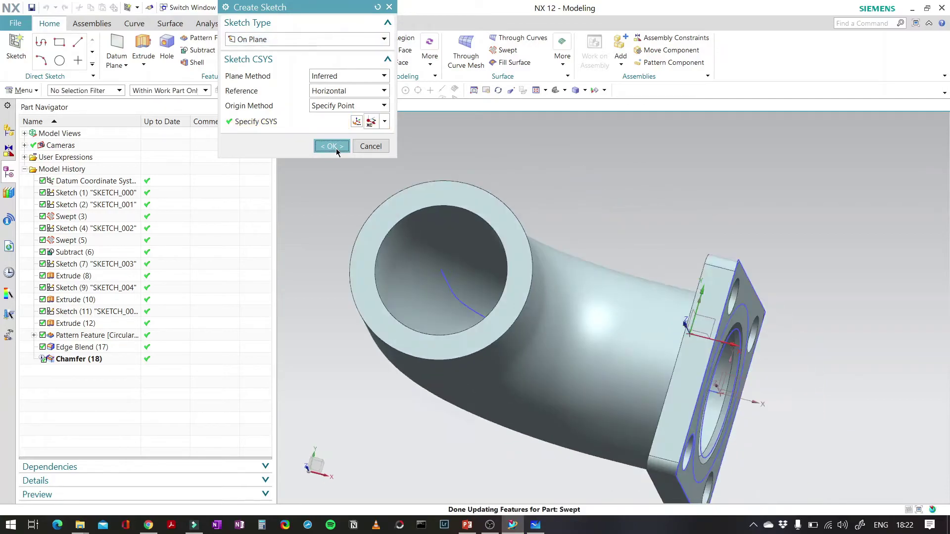
Sketch a horizontal 360 by 360 mm square from its center, centered on the pipe's open end.
{"action": "scroll", "coordinate": [847, 244], "scroll_direction": "down", "scroll_amount": 5}
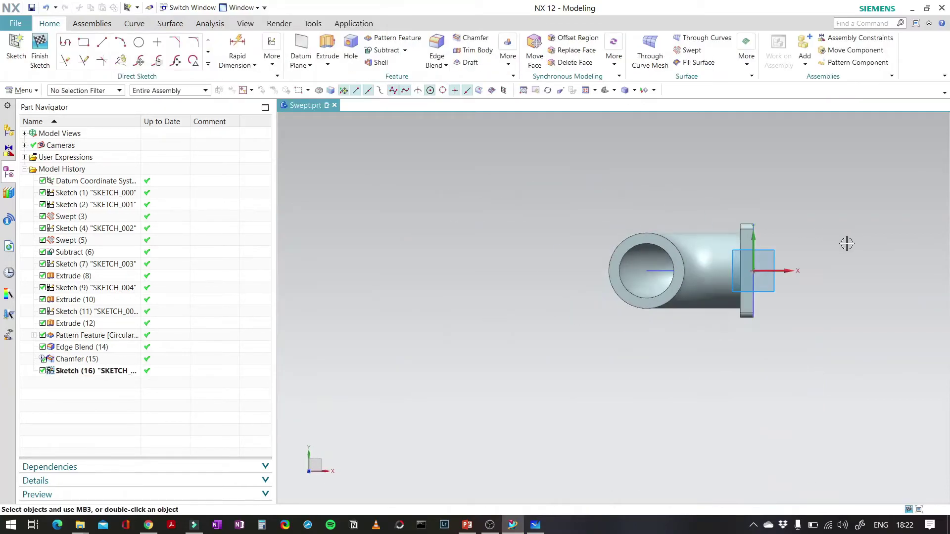
{"action": "scroll", "coordinate": [658, 291], "scroll_direction": "up", "scroll_amount": 2}
{"action": "scroll", "coordinate": [716, 249], "scroll_direction": "up", "scroll_amount": 1}
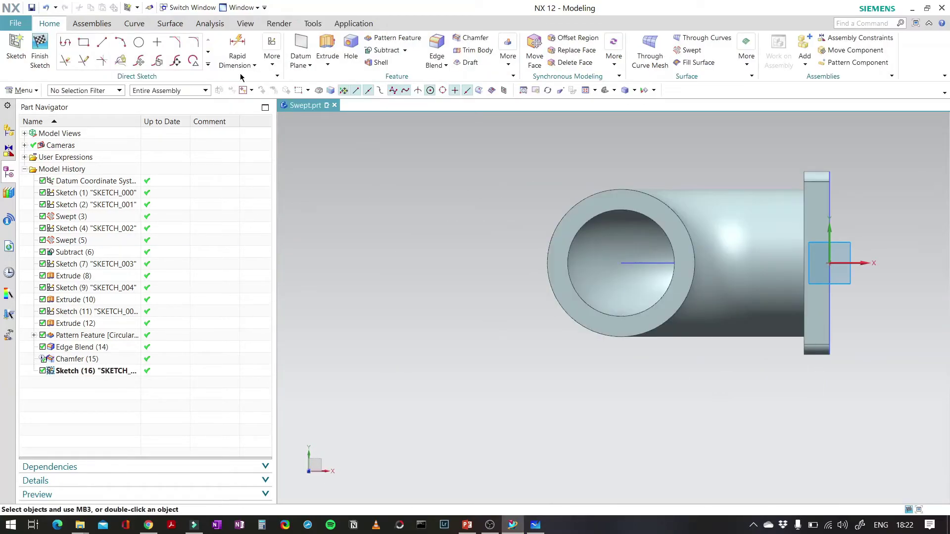
{"action": "left_click", "coordinate": [84, 43]}
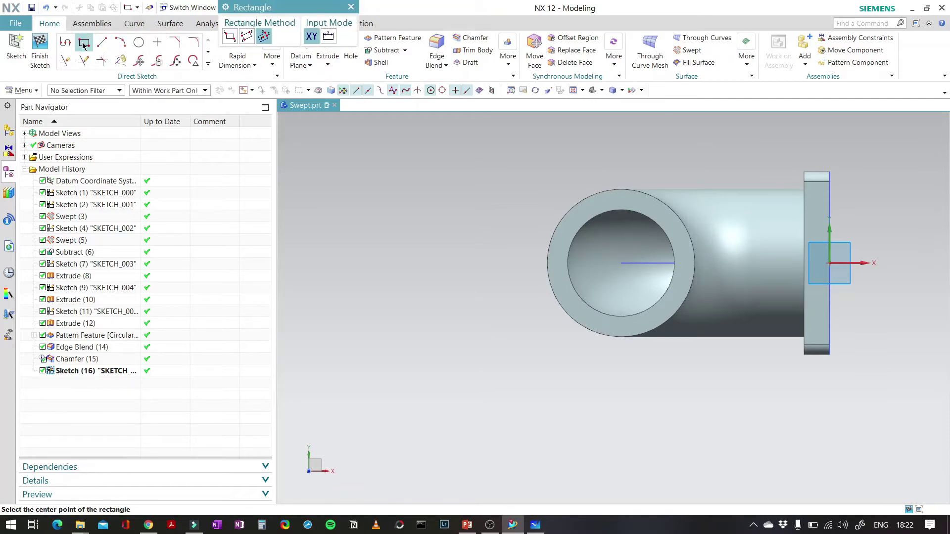
{"action": "left_click", "coordinate": [625, 267]}
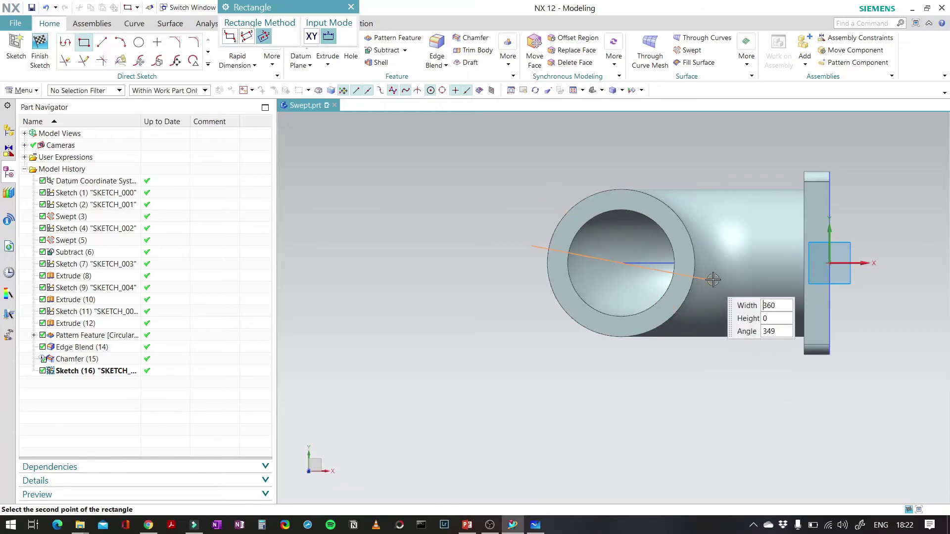
{"action": "left_click", "coordinate": [715, 263]}
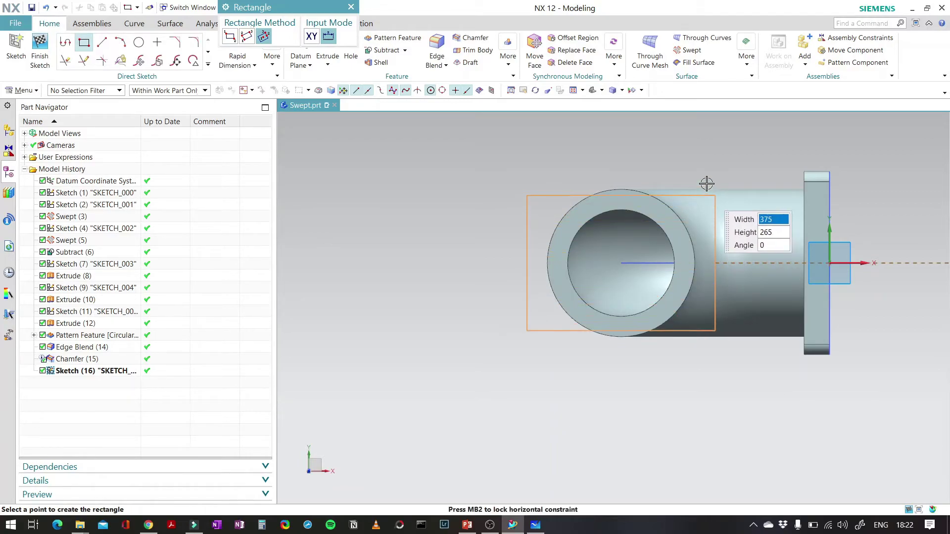
{"action": "key", "text": "Tab"}
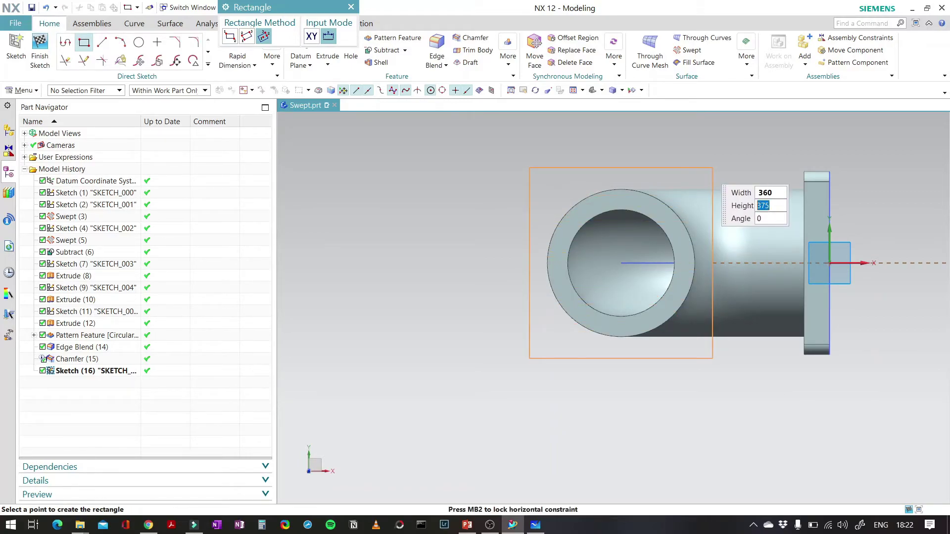
{"action": "key", "text": "Tab"}
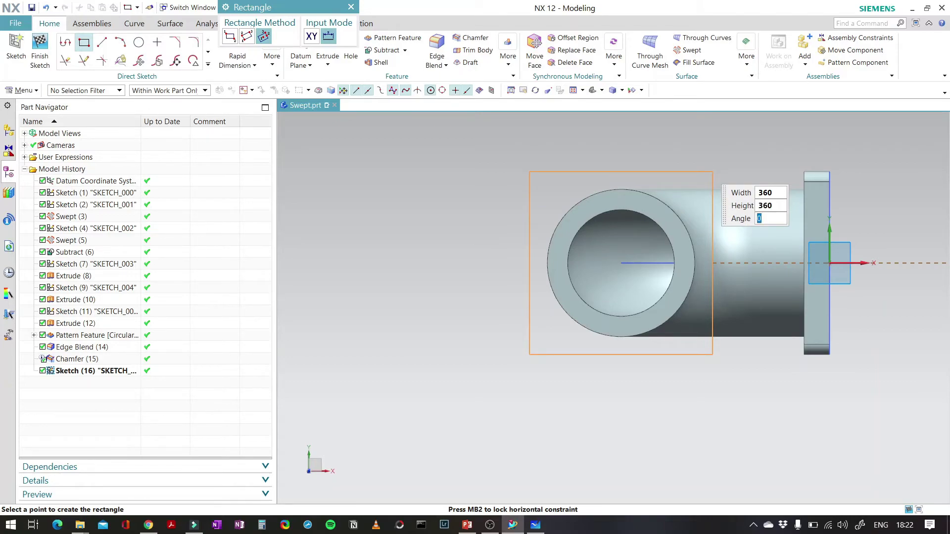
{"action": "key", "text": "Return"}
{"action": "key", "text": "Escape"}
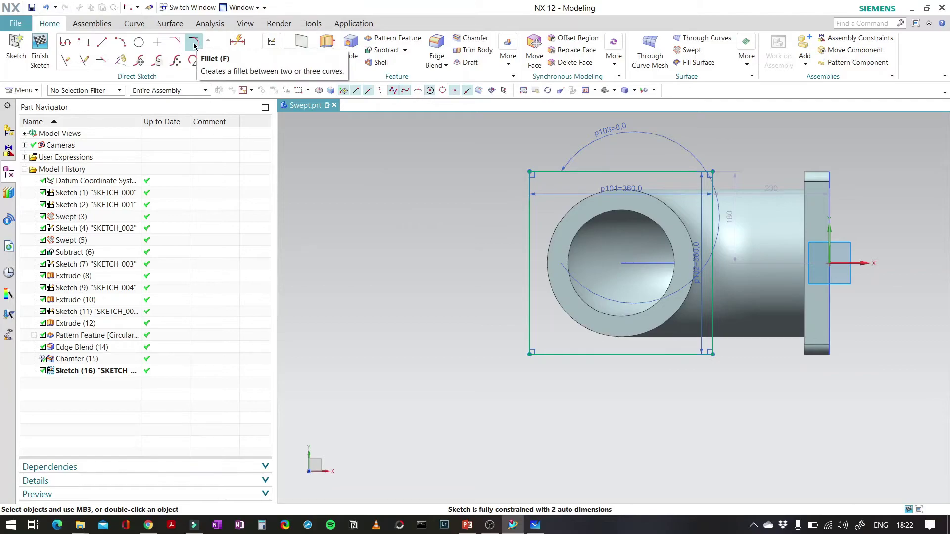
{"action": "left_click", "coordinate": [177, 42]}
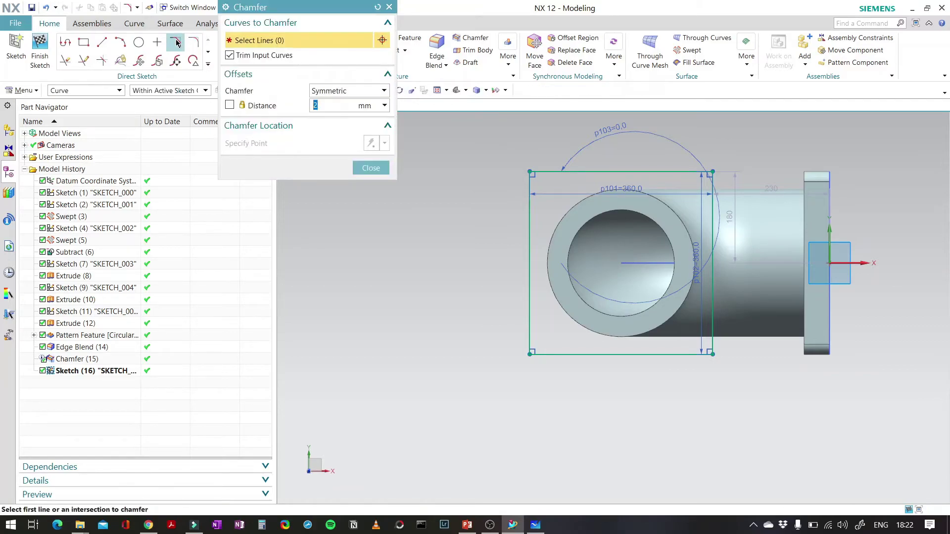
{"action": "key", "text": "alt+Tab"}
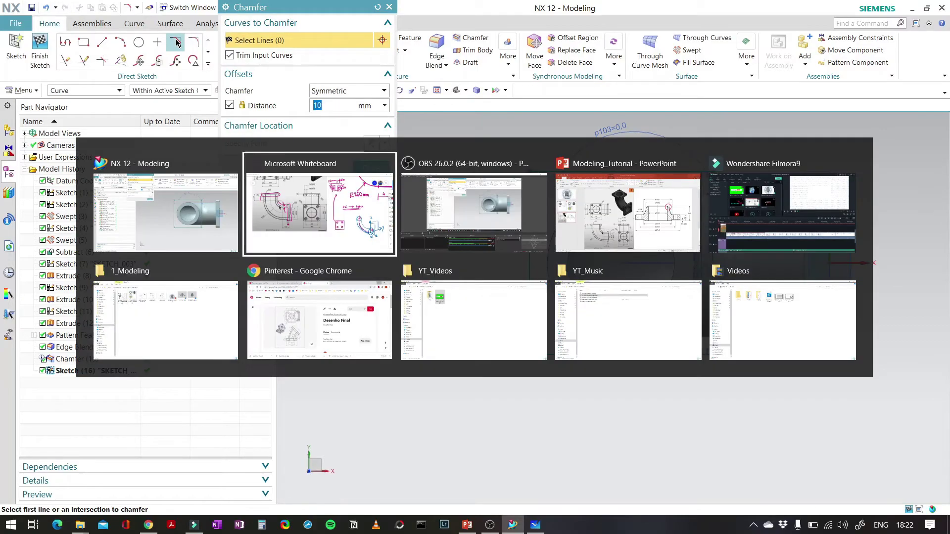
{"action": "key", "text": "alt+Tab"}
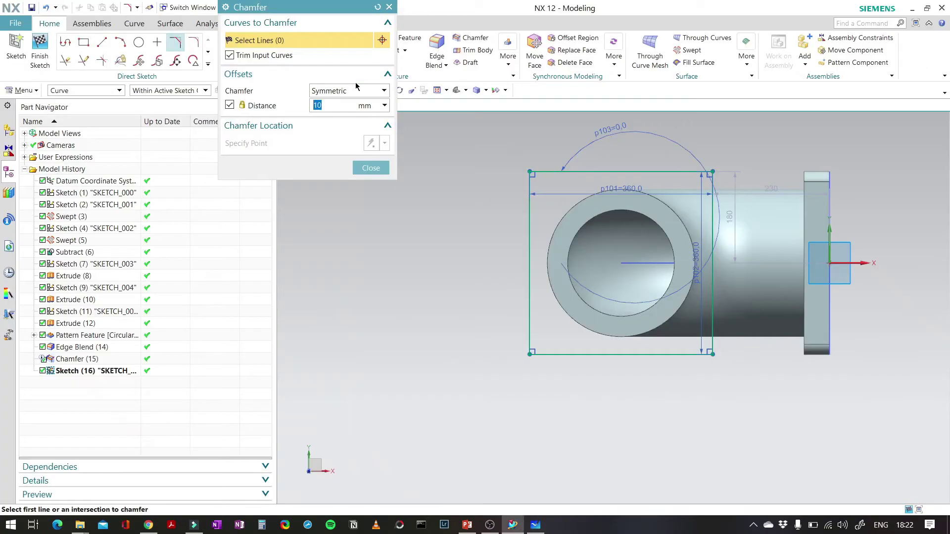
{"action": "key", "text": "Escape"}
{"action": "left_click", "coordinate": [198, 49]}
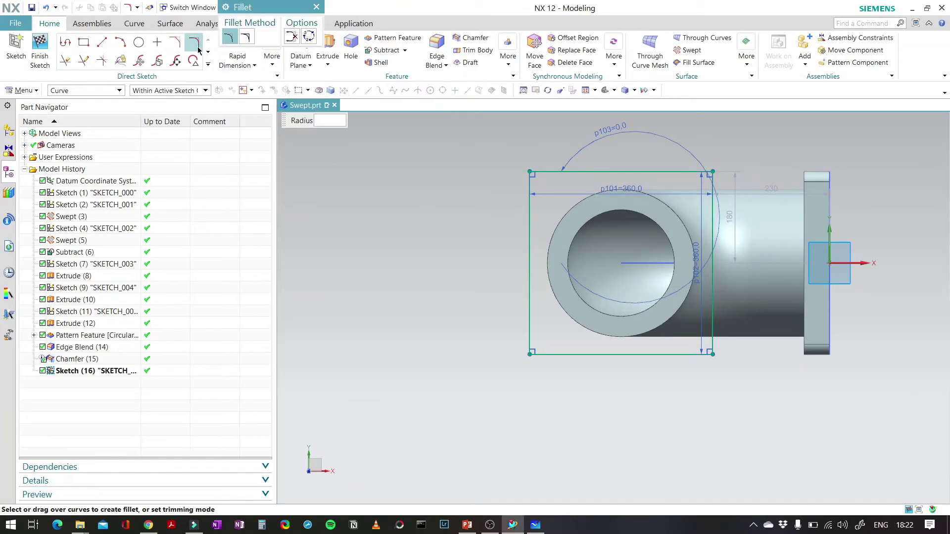
{"action": "key", "text": "alt+Return"}
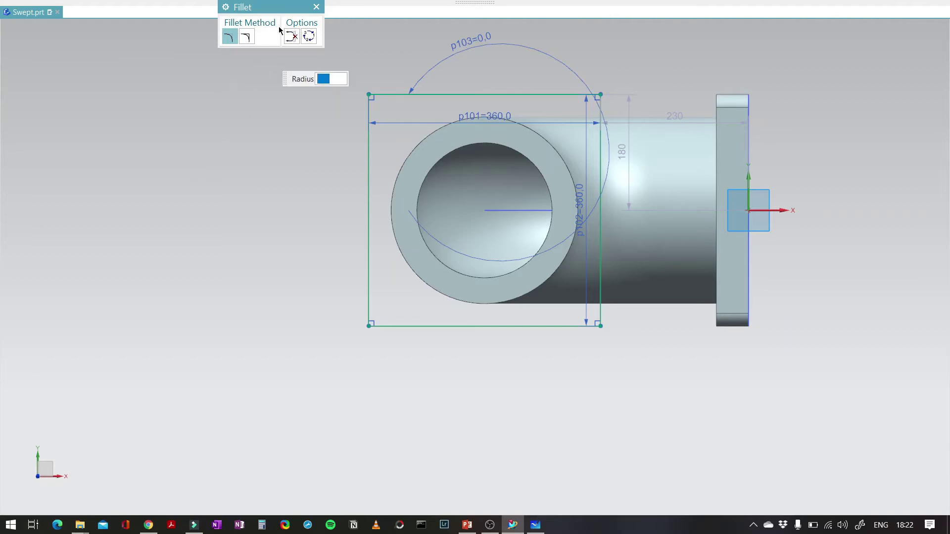
{"action": "key", "text": "Escape"}
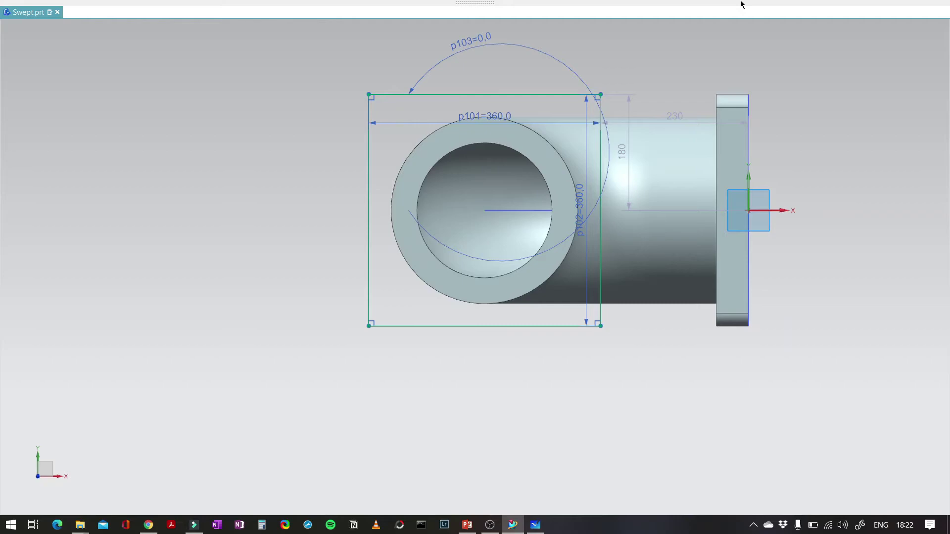
{"action": "mouse_move", "coordinate": [760, 4]}
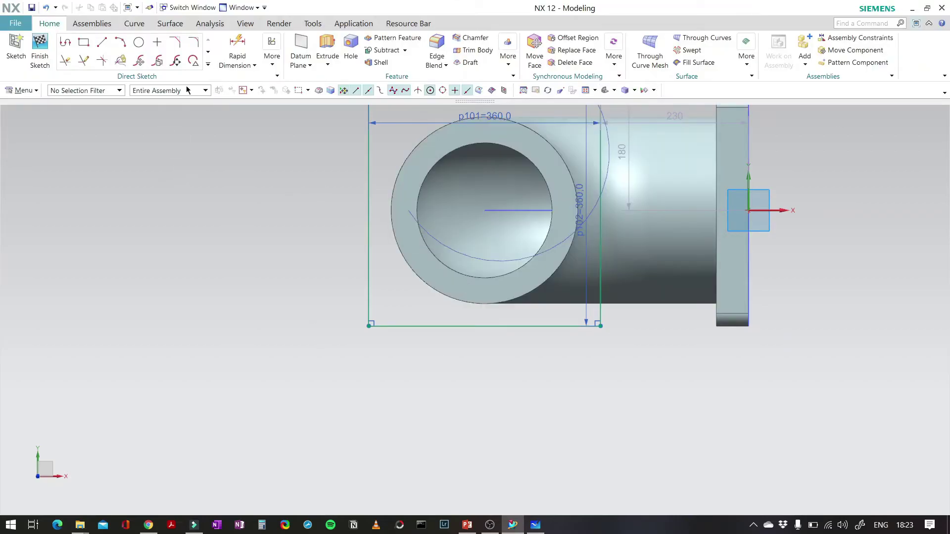
{"action": "left_click", "coordinate": [915, 24]}
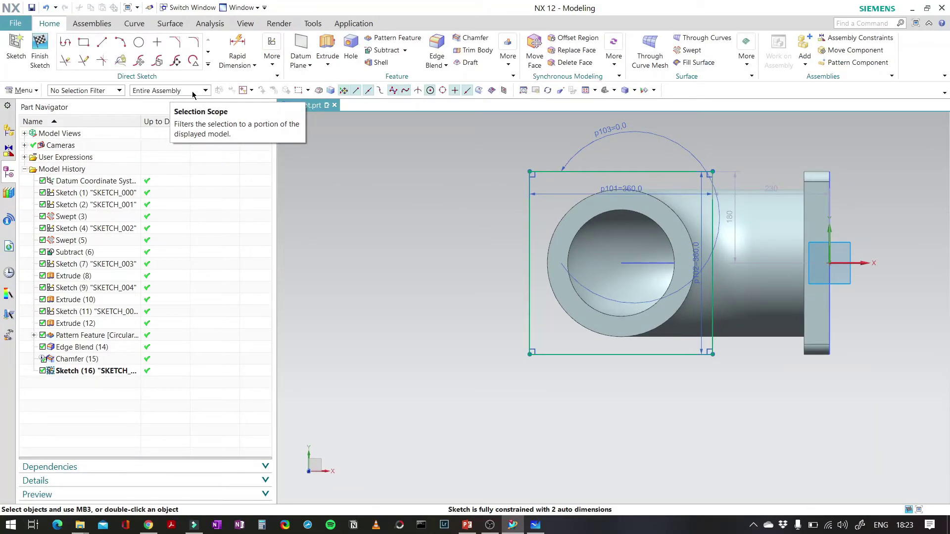
Fillet the four corners of the sketched square with a 20 mm radius.
{"action": "left_click", "coordinate": [194, 42]}
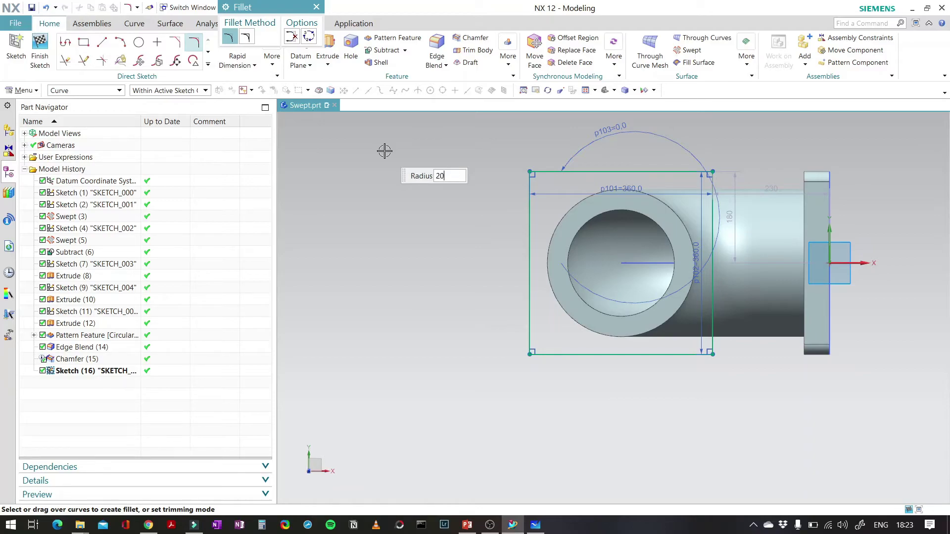
{"action": "key", "text": "alt+Return"}
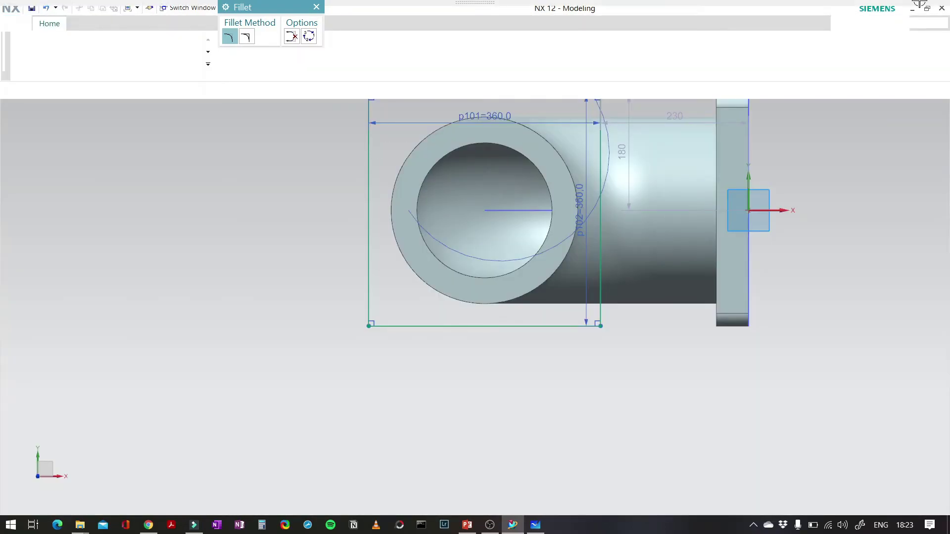
{"action": "mouse_move", "coordinate": [880, 4]}
{"action": "left_click", "coordinate": [926, 28]}
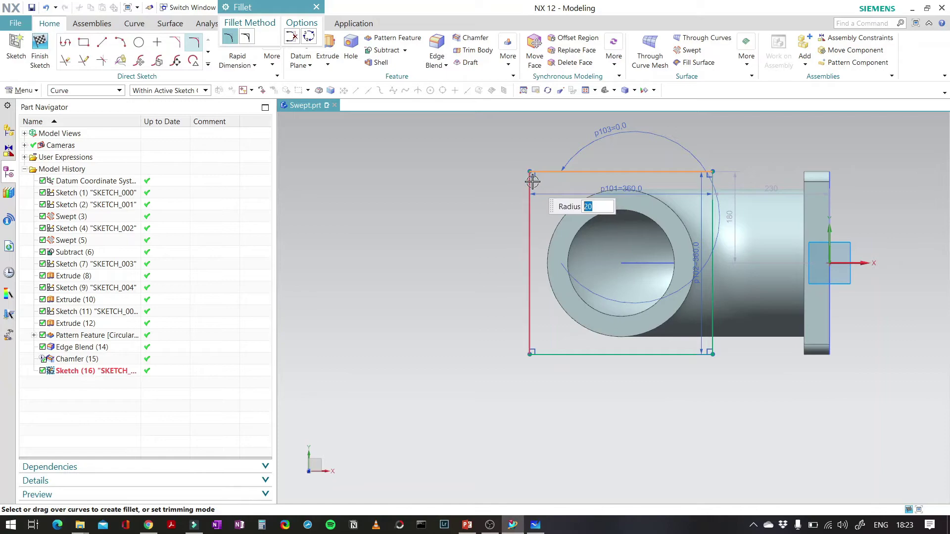
{"action": "left_click", "coordinate": [533, 179]}
{"action": "left_click", "coordinate": [699, 171]}
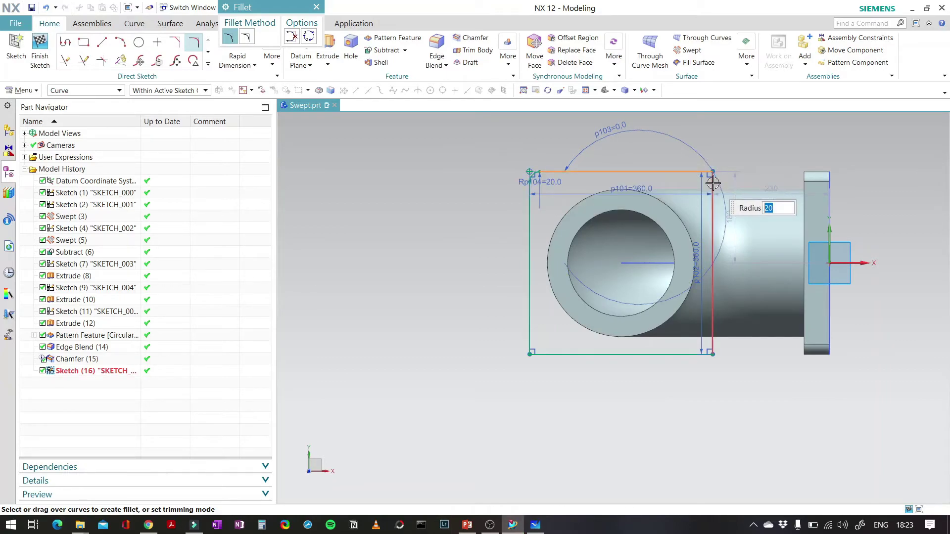
{"action": "left_click", "coordinate": [712, 183]}
{"action": "left_click", "coordinate": [711, 331]}
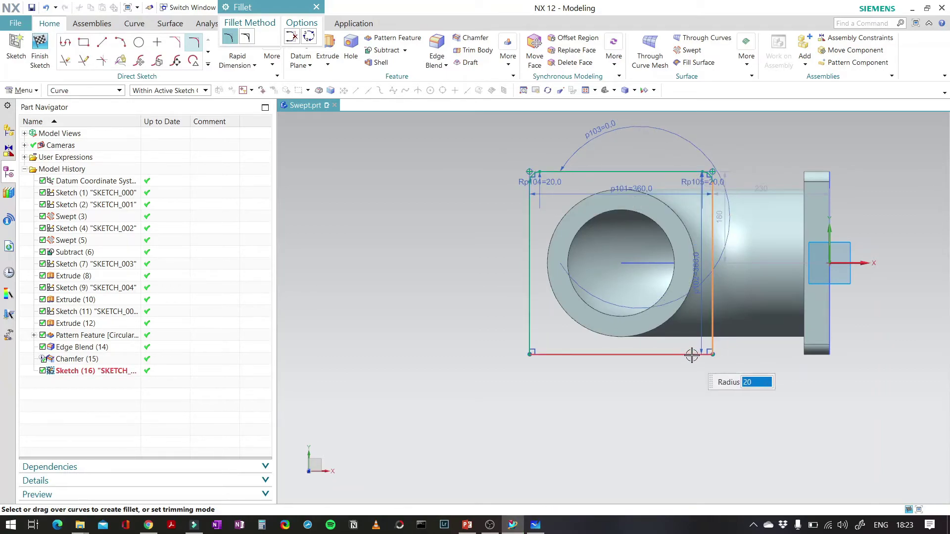
{"action": "left_click", "coordinate": [692, 355]}
{"action": "left_click", "coordinate": [530, 339]}
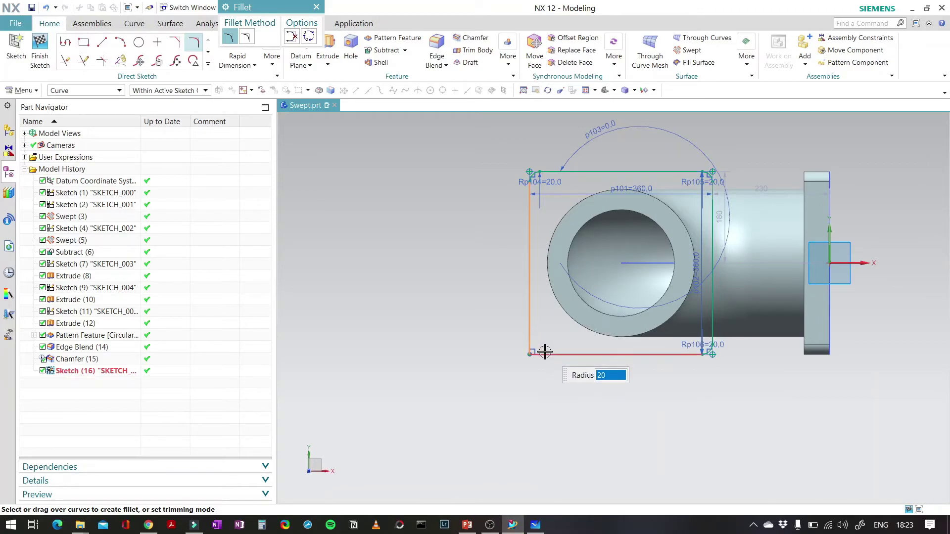
{"action": "left_click", "coordinate": [554, 354]}
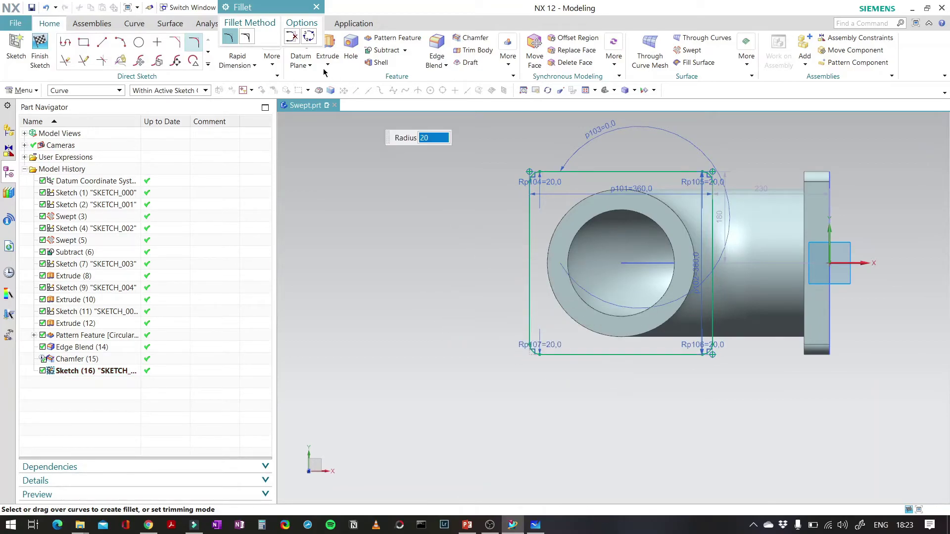
{"action": "left_click", "coordinate": [315, 7]}
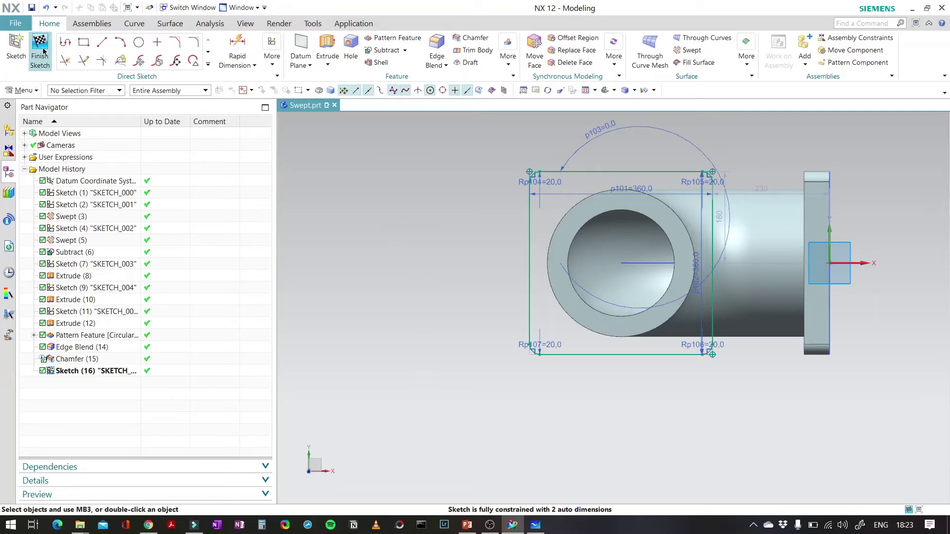
Project the pipe's outer circular edge into the sketch and finish the sketch.
{"action": "left_click", "coordinate": [208, 64]}
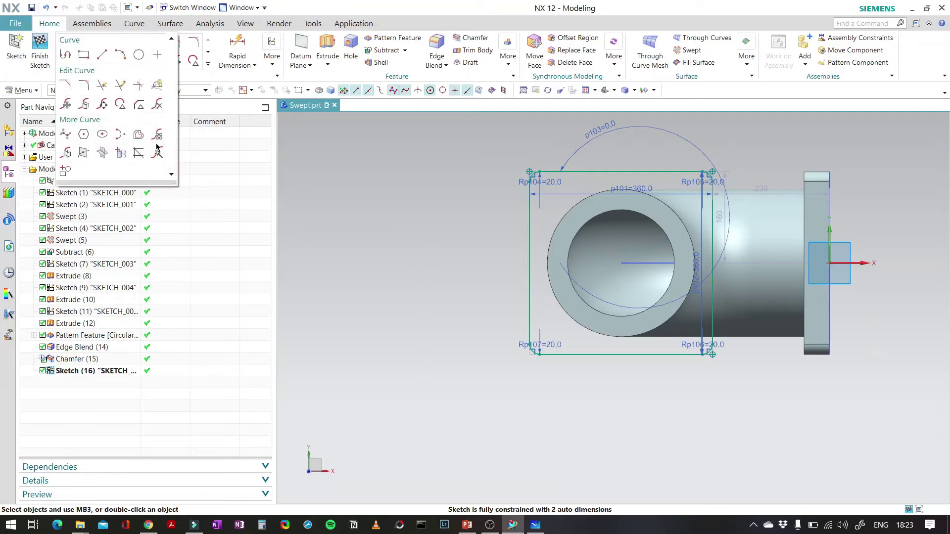
{"action": "left_click", "coordinate": [119, 156]}
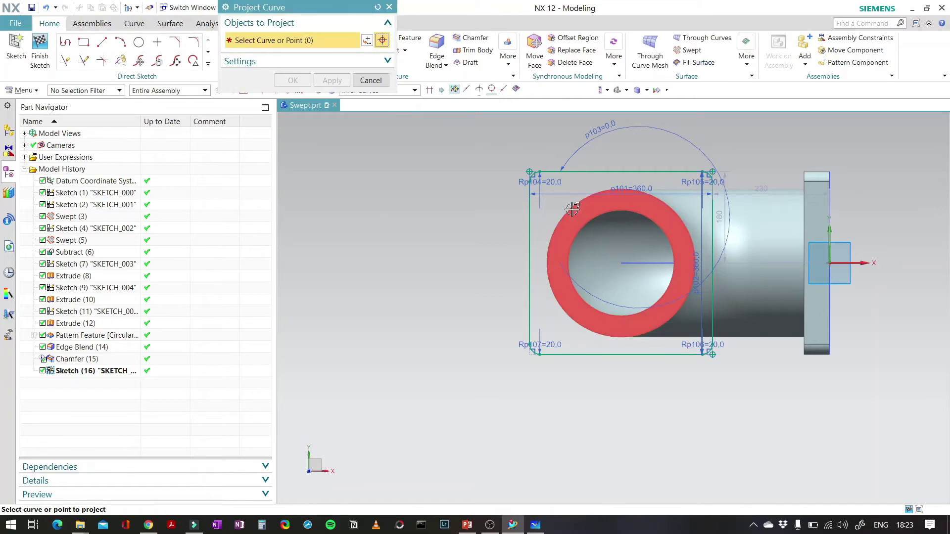
{"action": "left_click", "coordinate": [570, 209]}
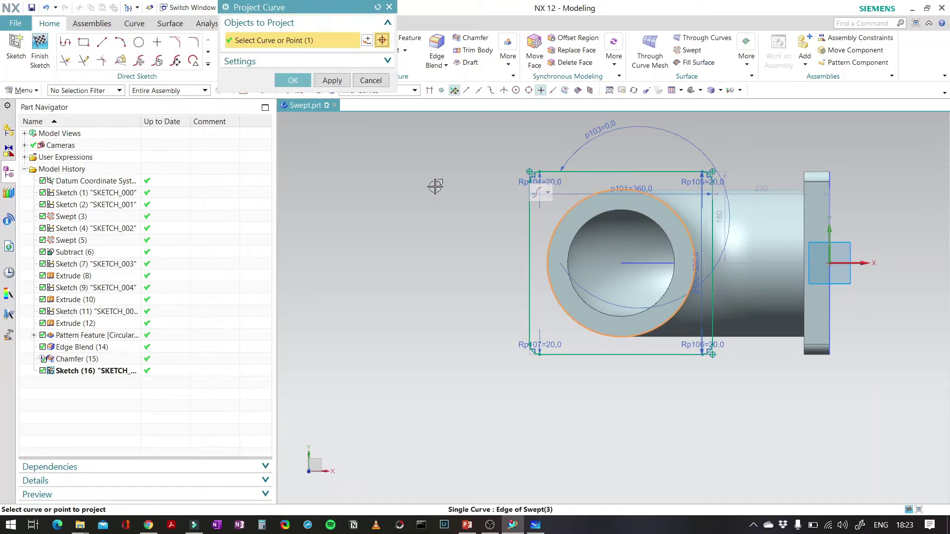
{"action": "left_click", "coordinate": [293, 80]}
{"action": "left_click", "coordinate": [39, 49]}
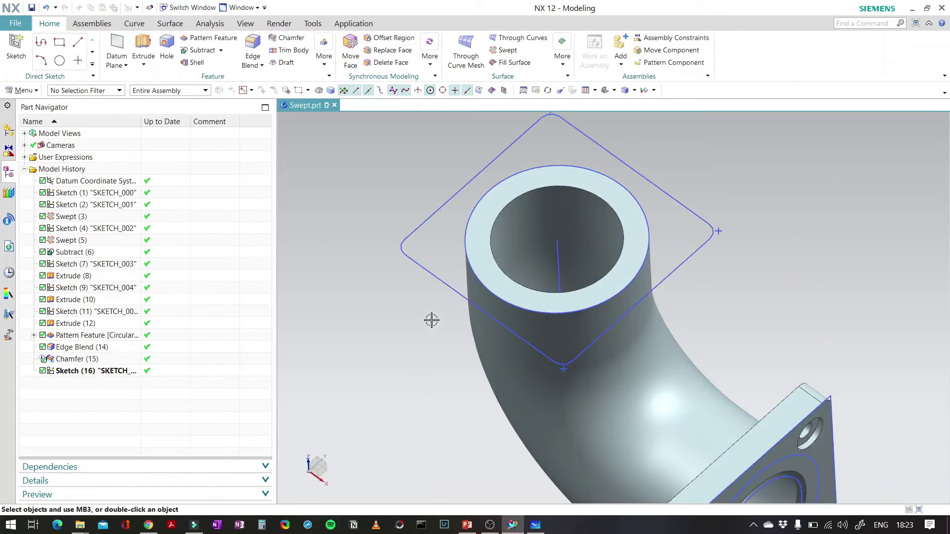
Extrude the rounded square profile at the pipe's open end 50 mm back along the pipe and unite it with the pipe body.
{"action": "middle_click_drag", "start_coordinate": [430, 320], "coordinate": [470, 251]}
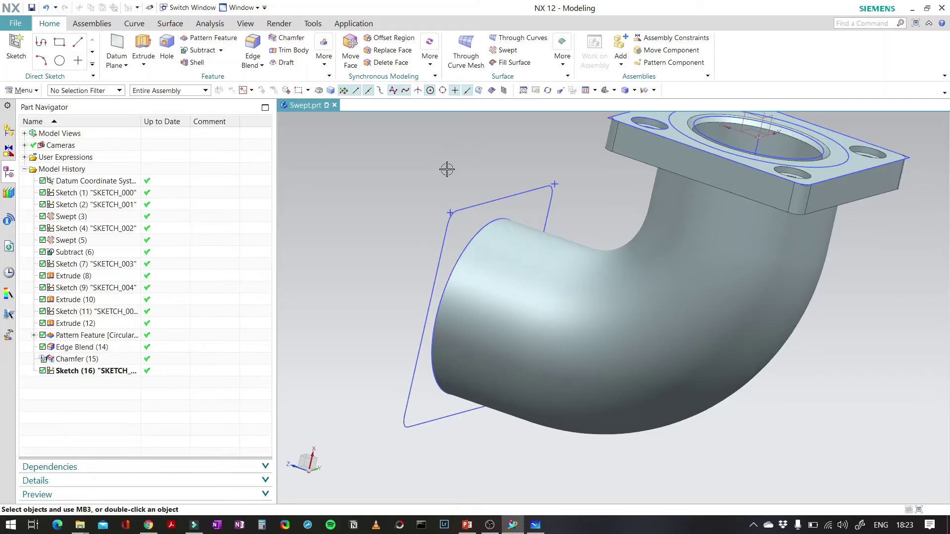
{"action": "left_click", "coordinate": [139, 42]}
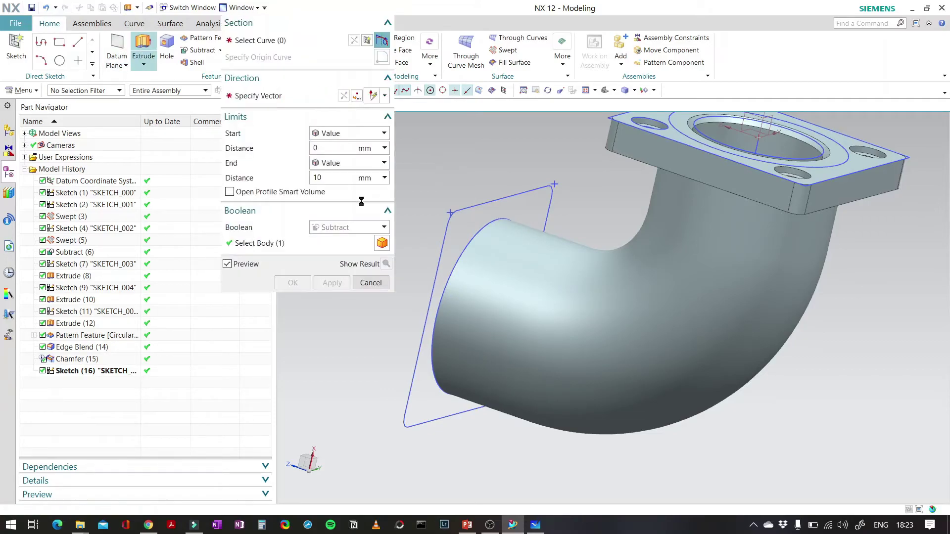
{"action": "left_click", "coordinate": [471, 207]}
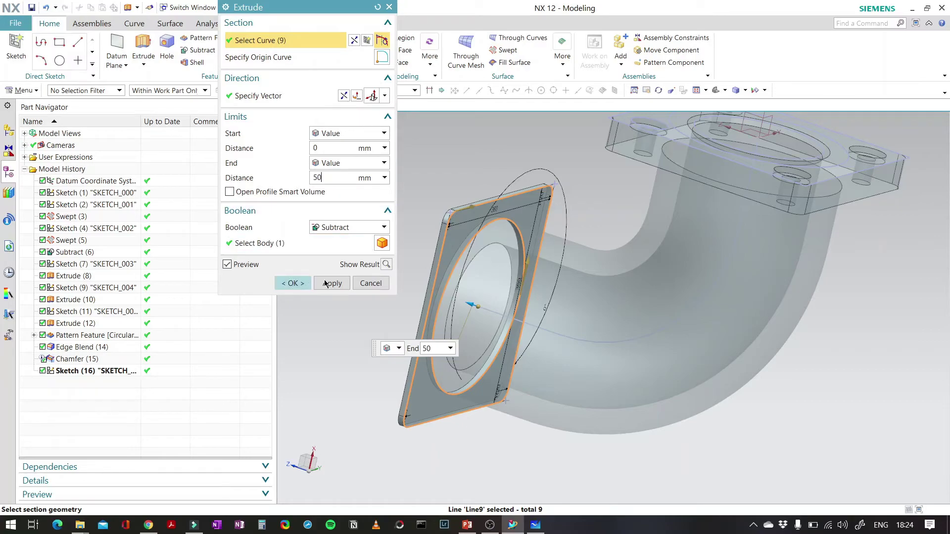
{"action": "left_click", "coordinate": [356, 95]}
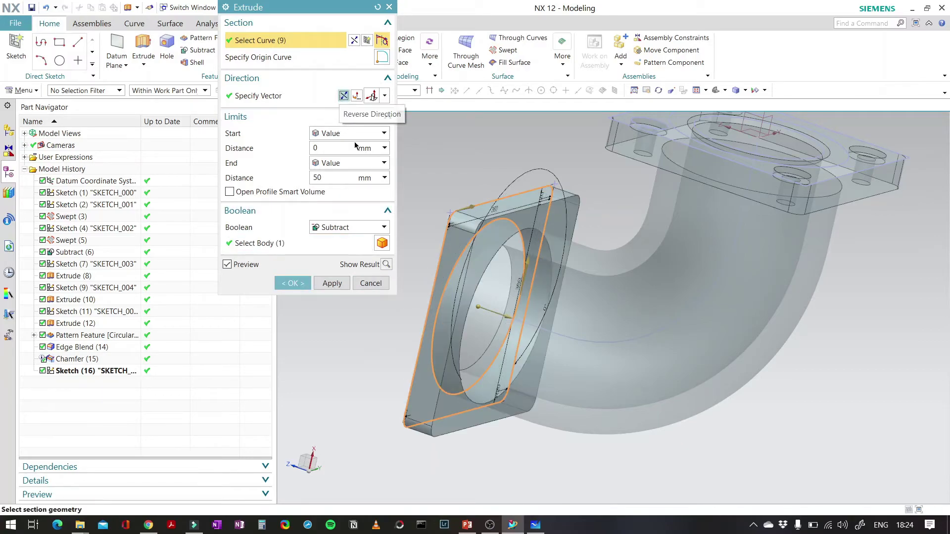
{"action": "left_click", "coordinate": [341, 228]}
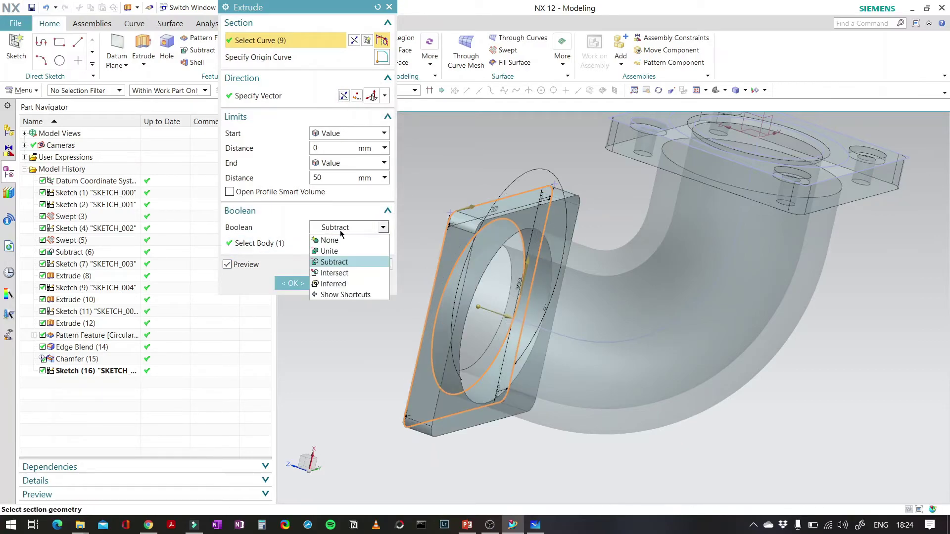
{"action": "left_click", "coordinate": [336, 251]}
{"action": "left_click", "coordinate": [310, 284]}
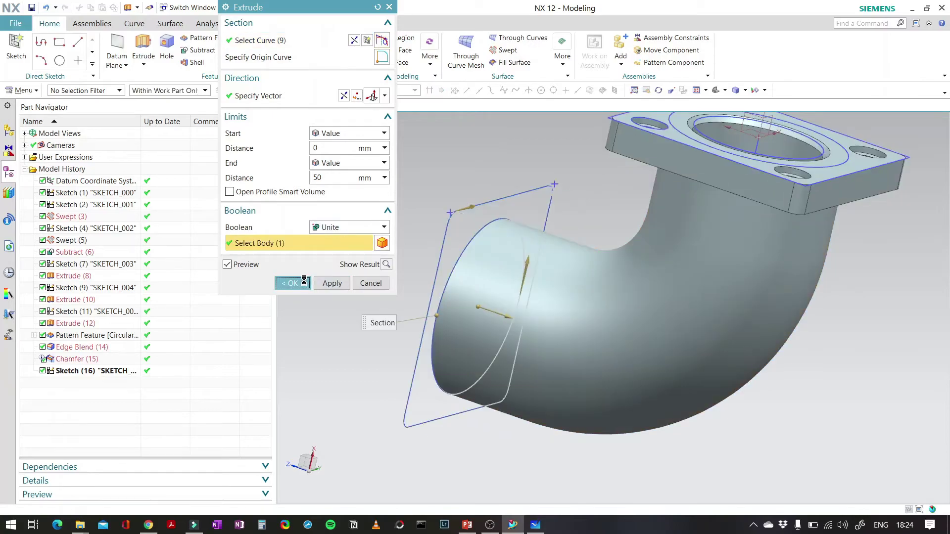
Create a sketch on the outer face of the second flange and finish it without drawing anything.
{"action": "middle_click_drag", "start_coordinate": [399, 300], "coordinate": [89, 113]}
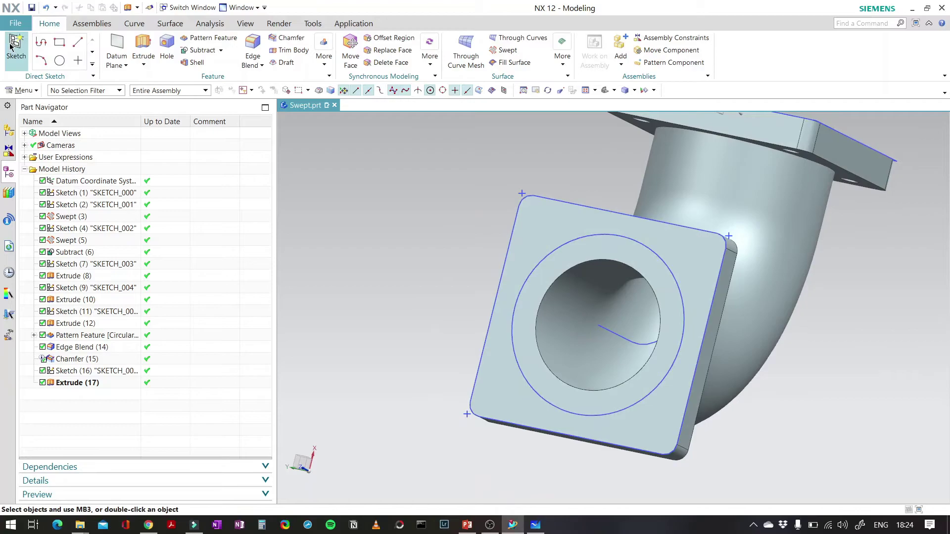
{"action": "left_click", "coordinate": [546, 221]}
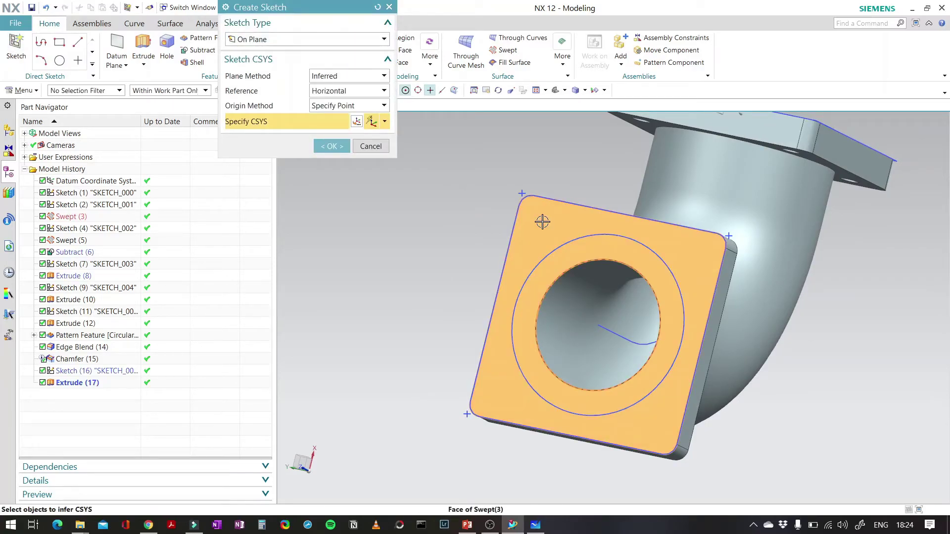
{"action": "left_click", "coordinate": [328, 145]}
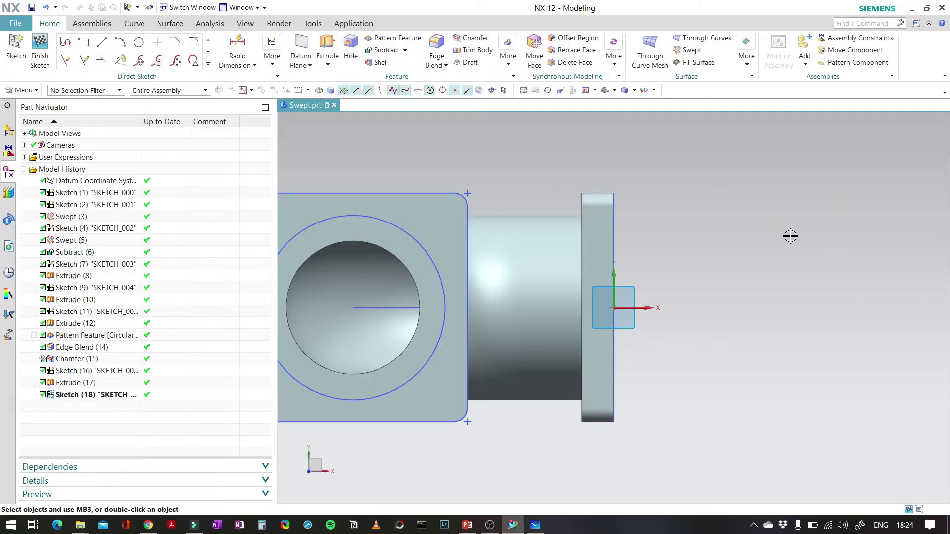
{"action": "key", "text": "ctrl+alt+f"}
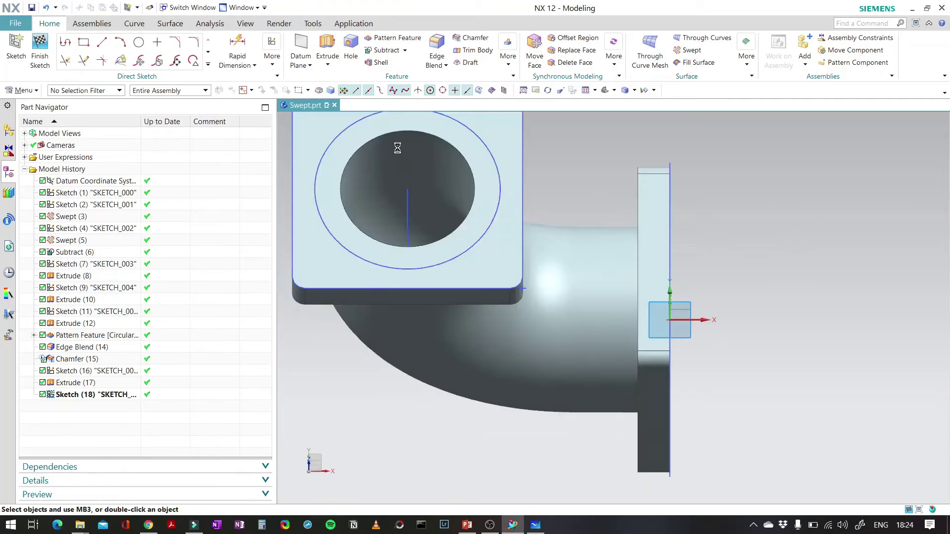
{"action": "middle_click_drag", "start_coordinate": [672, 223], "coordinate": [672, 292]}
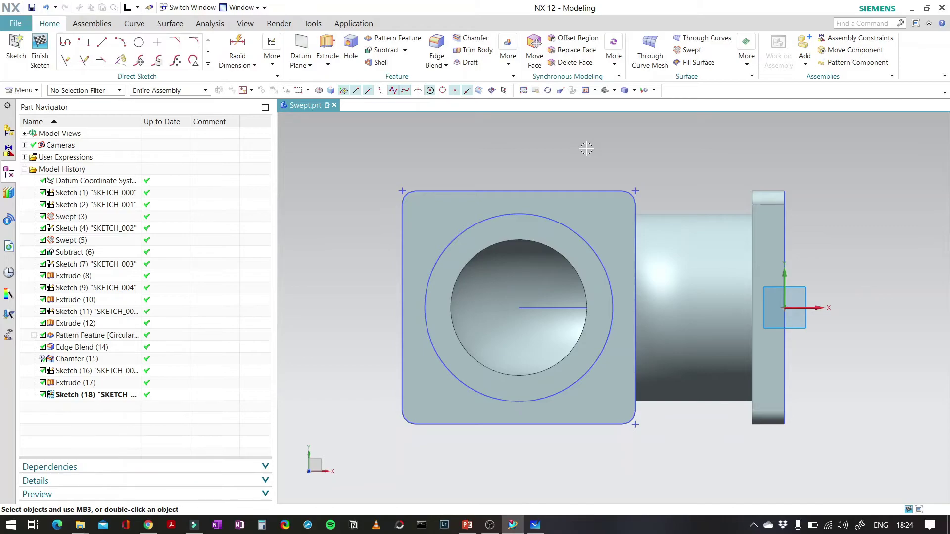
{"action": "left_click", "coordinate": [48, 52]}
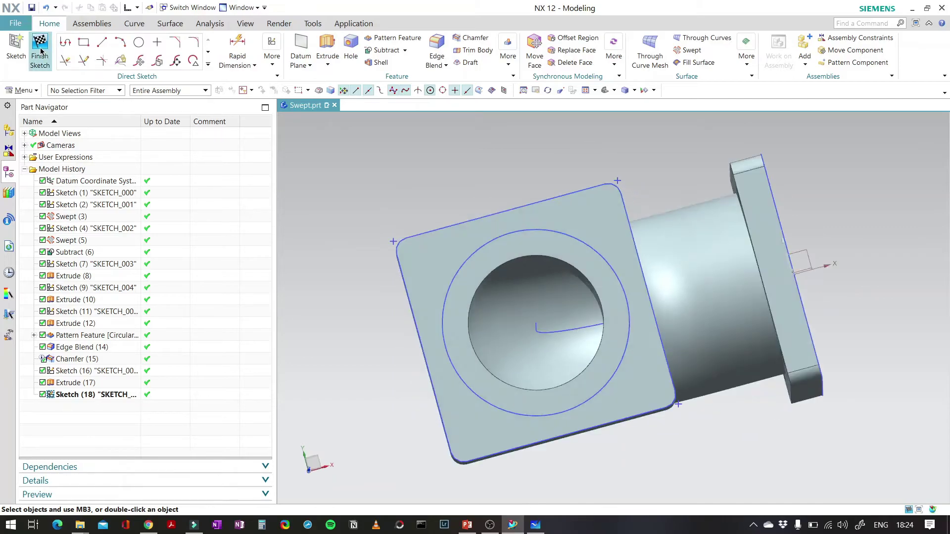
Save the part file.
{"action": "left_click", "coordinate": [21, 28]}
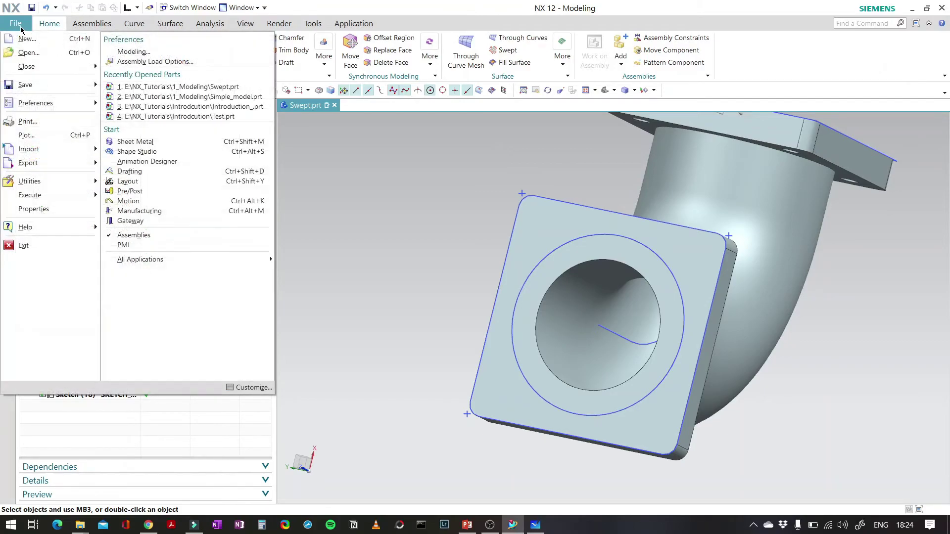
{"action": "mouse_move", "coordinate": [29, 85]}
{"action": "left_click", "coordinate": [139, 82]}
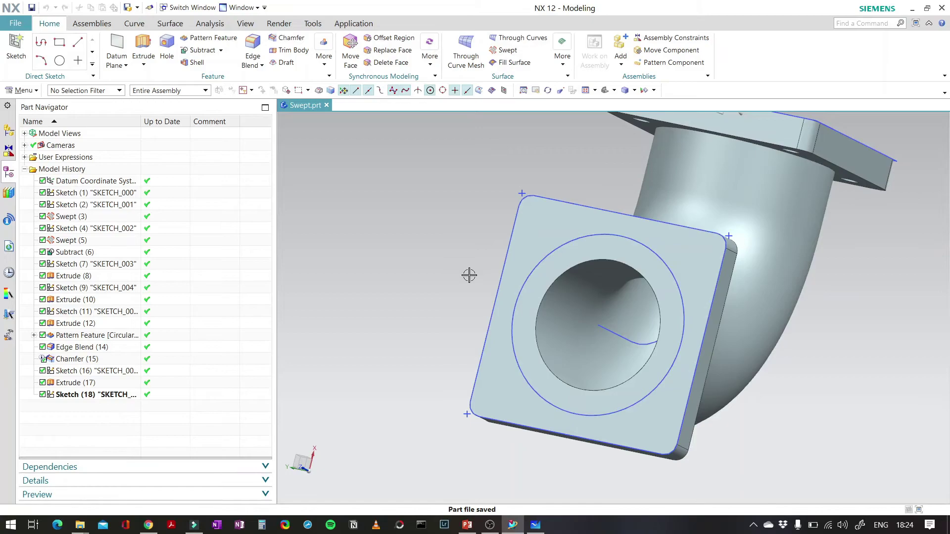
Exit NX, launch NX 12.0 again and reopen the recent part Swept.prt.
{"action": "left_click", "coordinate": [22, 30]}
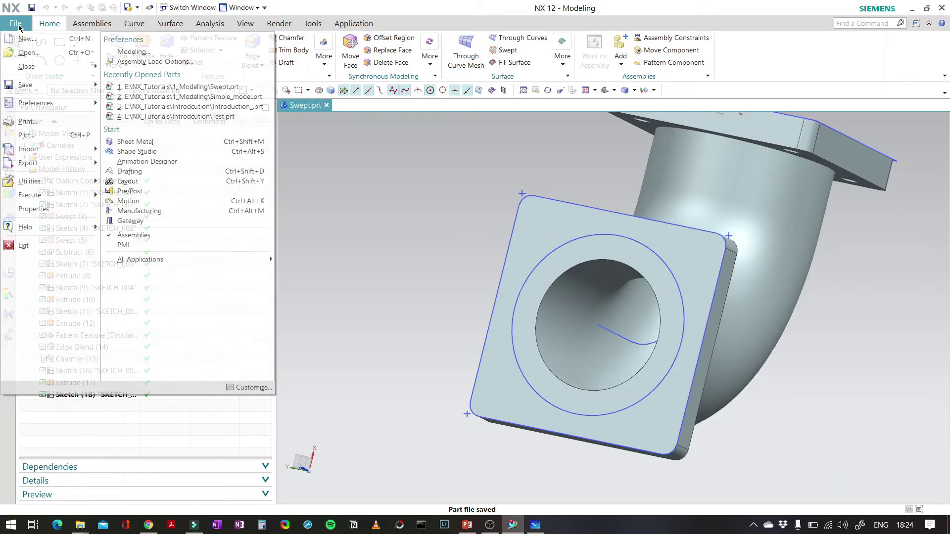
{"action": "left_click", "coordinate": [22, 247]}
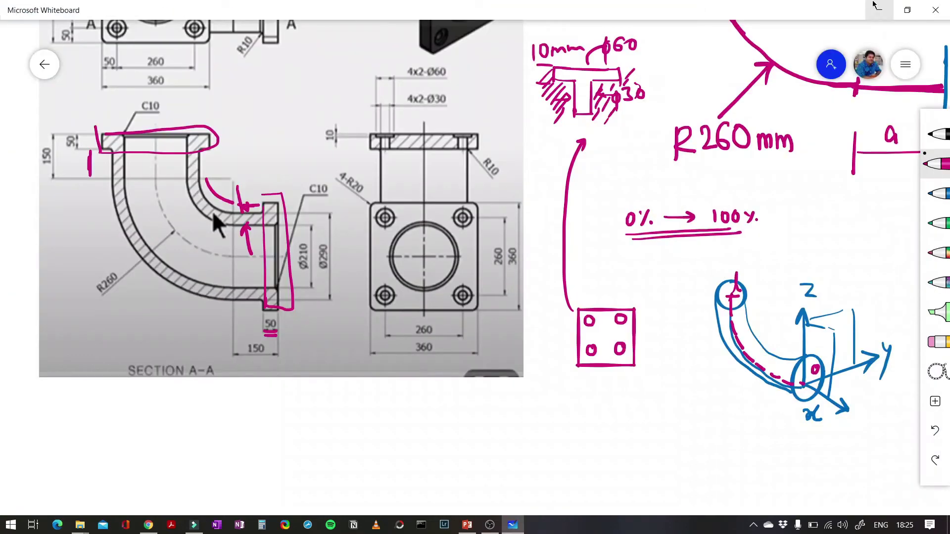
{"action": "left_click", "coordinate": [11, 524]}
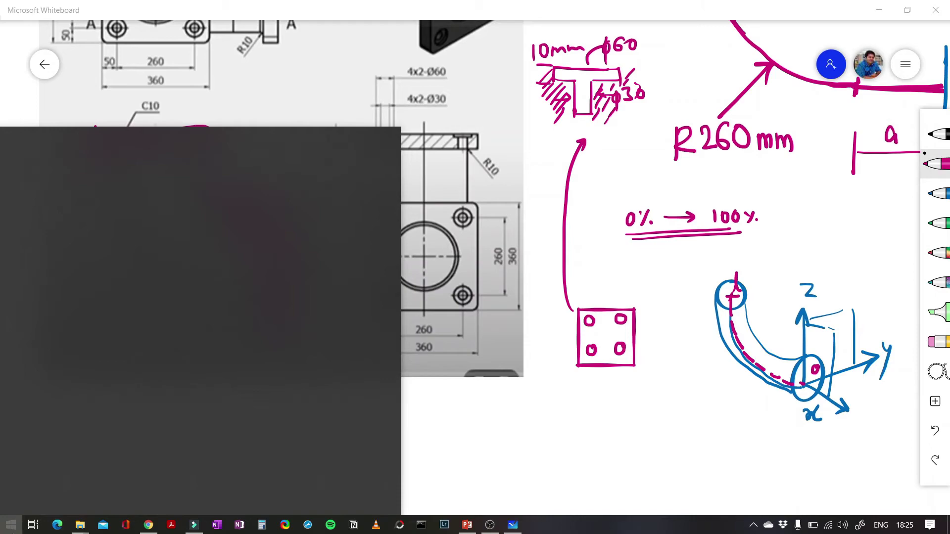
{"action": "type", "text": "nx"}
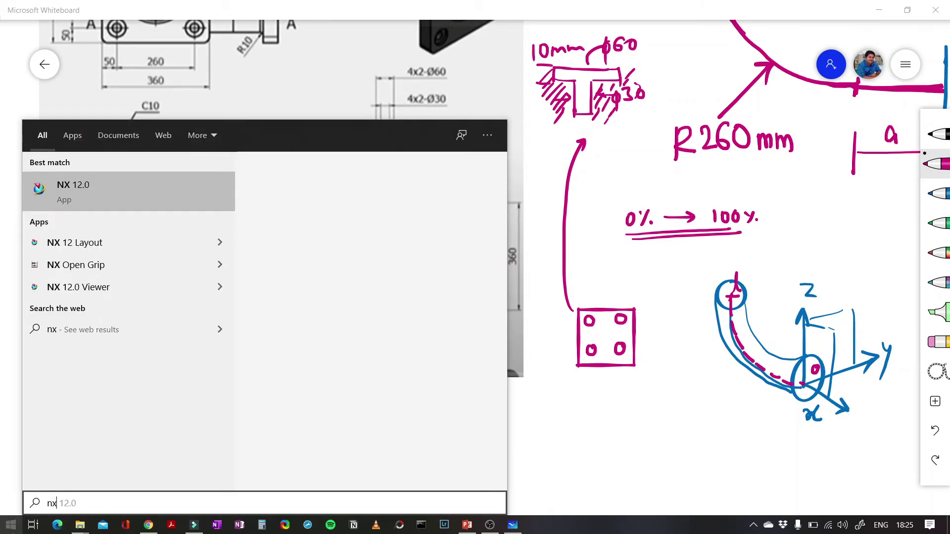
{"action": "key", "text": "Return"}
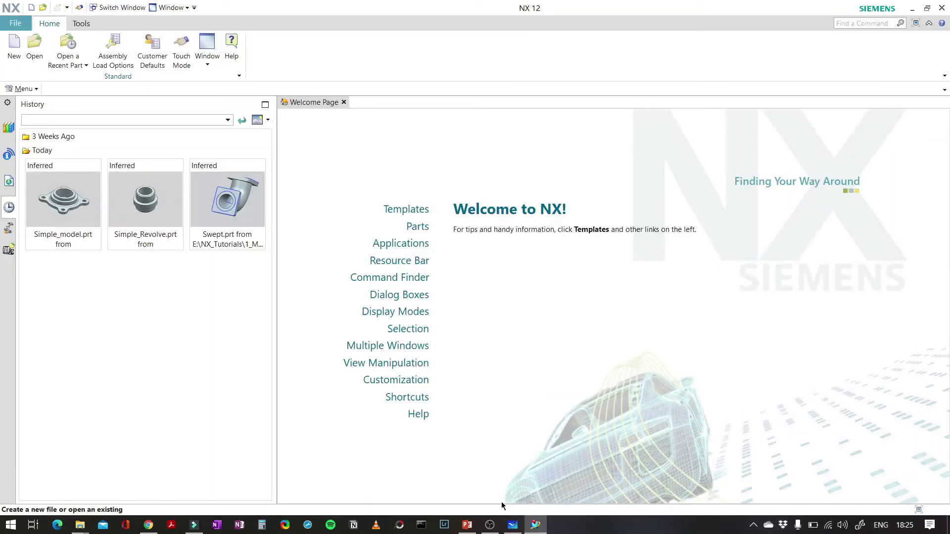
{"action": "left_click", "coordinate": [235, 202]}
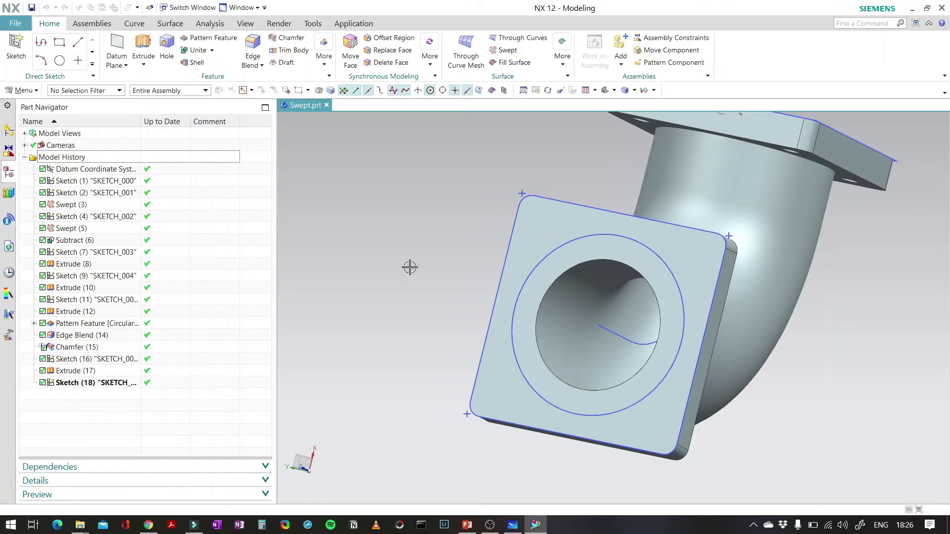
Create a sketch on the outer planar face of the second flange, using the inferred plane.
{"action": "mouse_move", "coordinate": [402, 308]}
{"action": "middle_mouse_down"}
{"action": "mouse_move", "coordinate": [402, 240]}
{"action": "mouse_move", "coordinate": [389, 256]}
{"action": "mouse_move", "coordinate": [382, 301]}
{"action": "mouse_move", "coordinate": [399, 303]}
{"action": "mouse_move", "coordinate": [379, 300]}
{"action": "mouse_move", "coordinate": [395, 299]}
{"action": "mouse_move", "coordinate": [391, 308]}
{"action": "middle_mouse_up"}
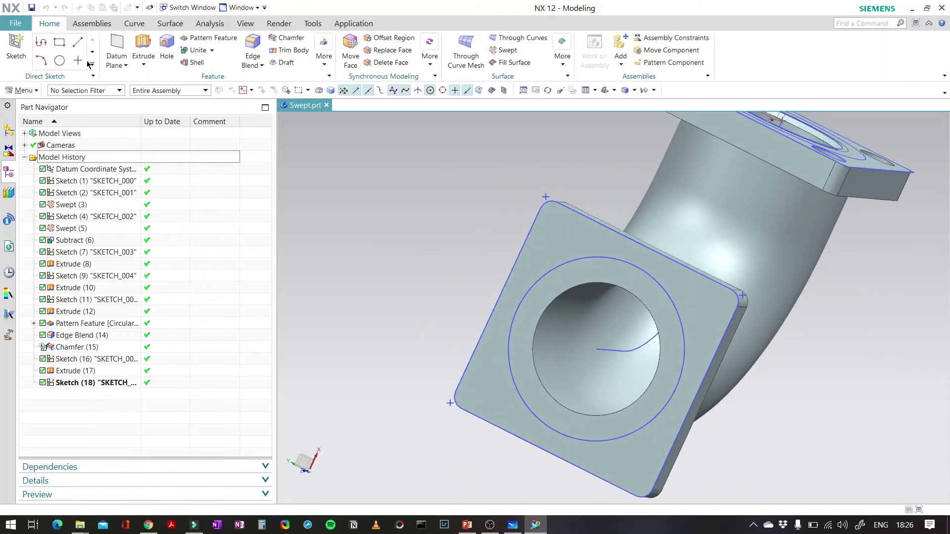
{"action": "left_click", "coordinate": [15, 50]}
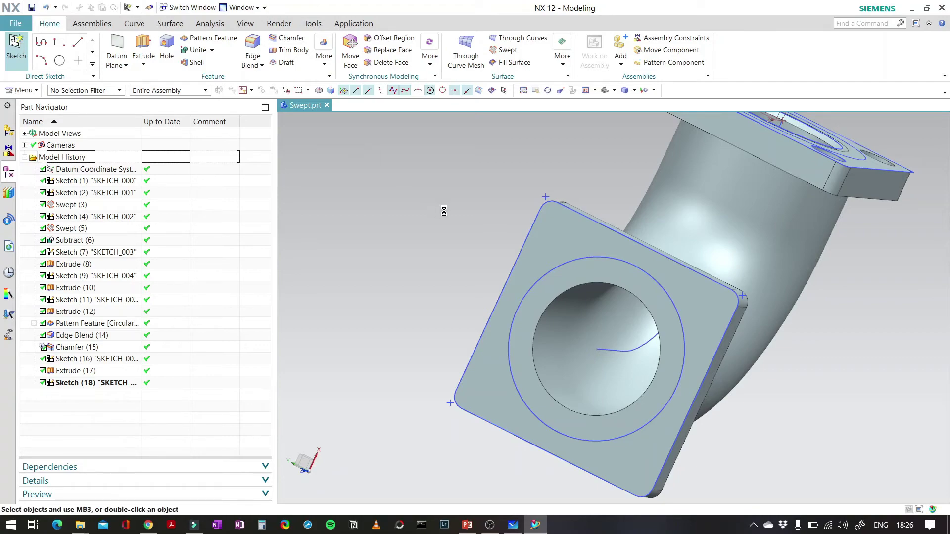
{"action": "left_click", "coordinate": [552, 232]}
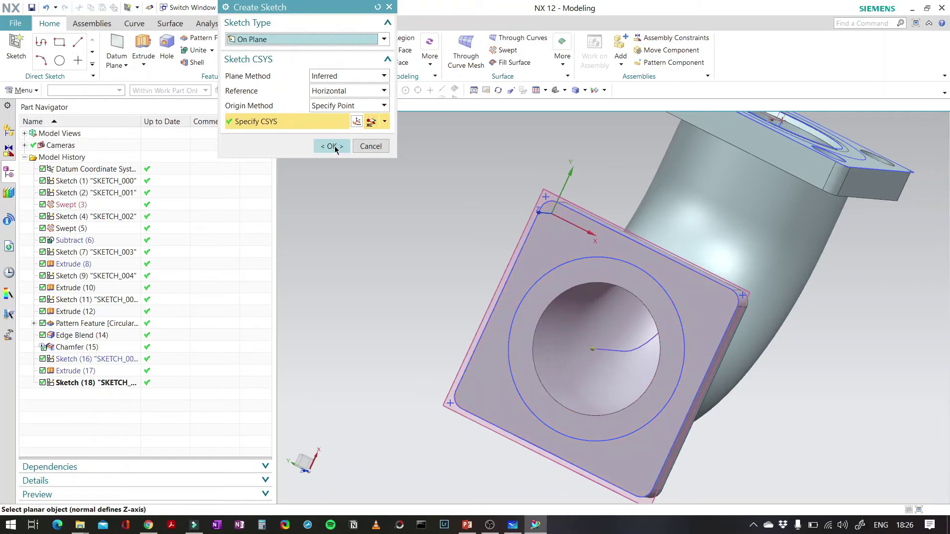
{"action": "left_click", "coordinate": [334, 146]}
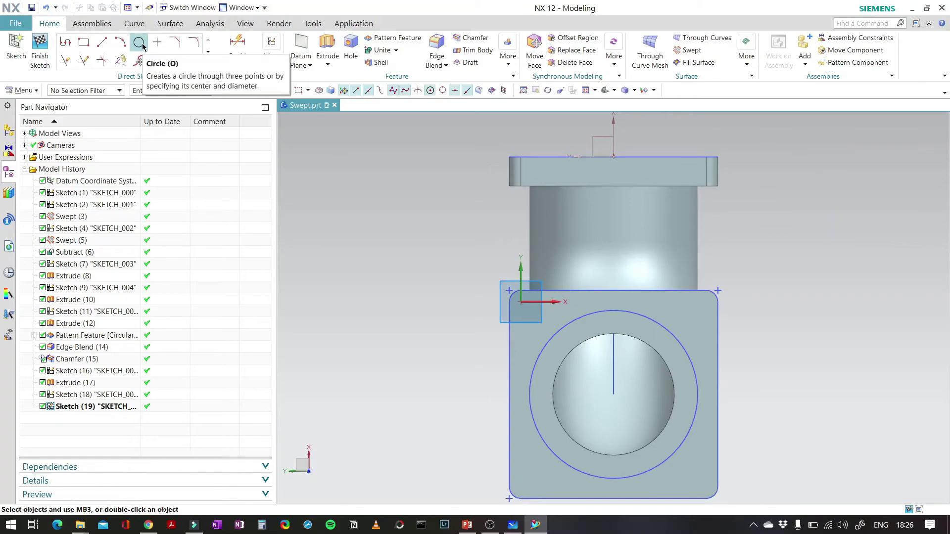
Check the hole dimensions in the reference drawing and sketch a circle about 54 mm in diameter near the flange face's upper-right corner.
{"action": "key", "text": "alt+Tab"}
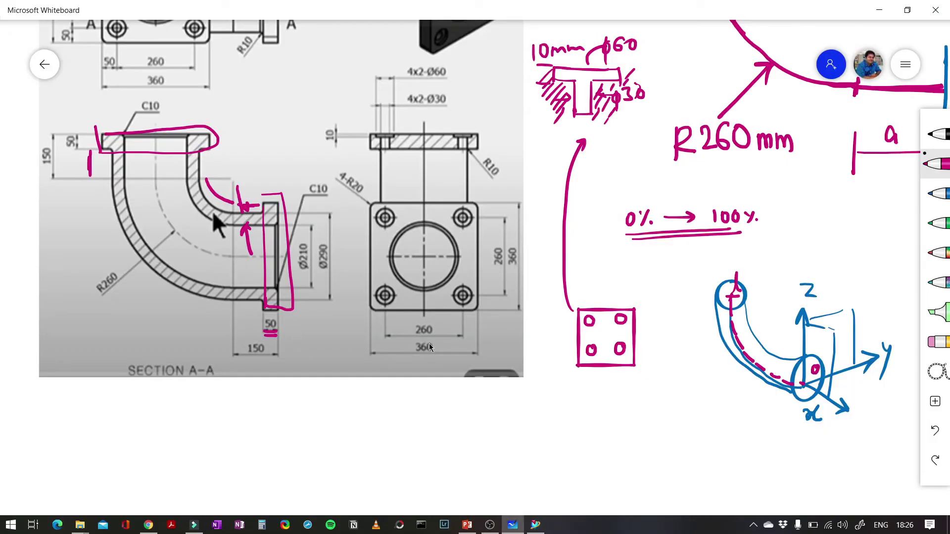
{"action": "key", "text": "alt+Tab"}
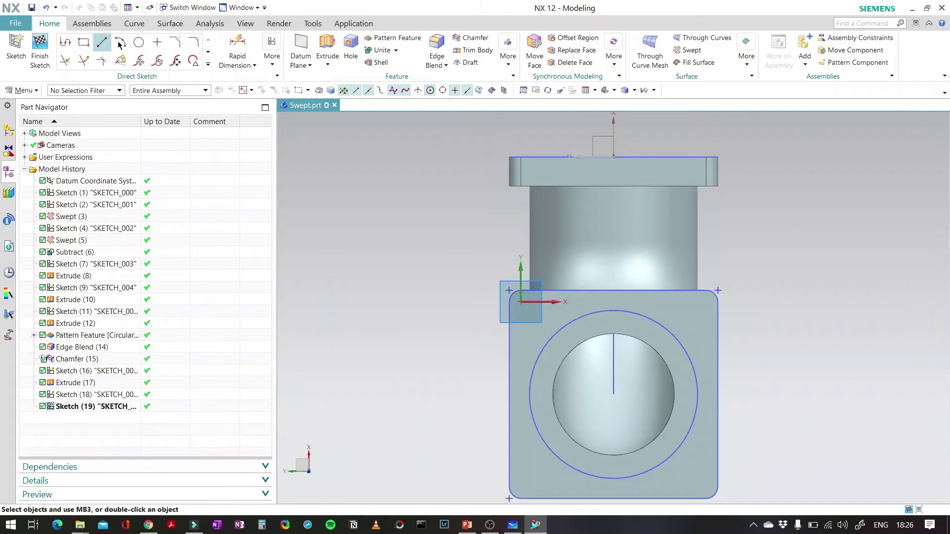
{"action": "left_click", "coordinate": [138, 43]}
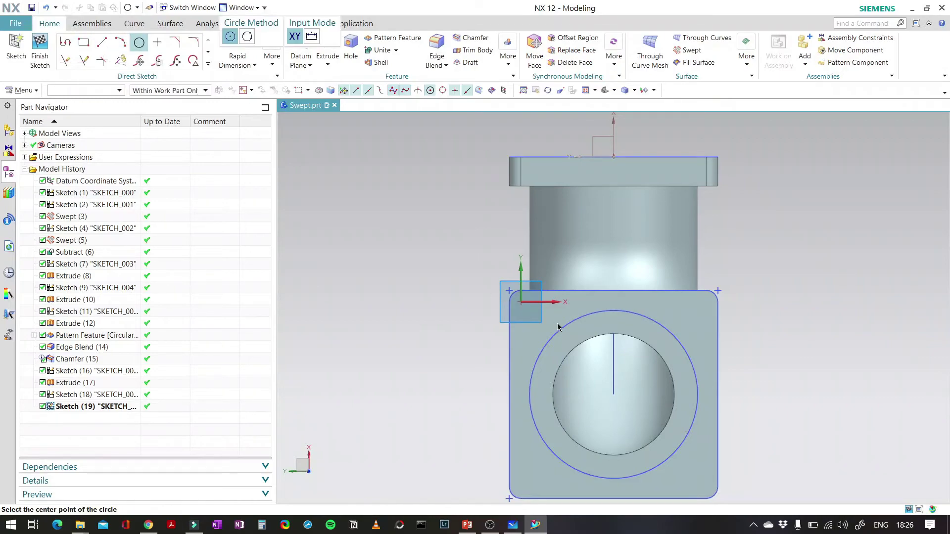
{"action": "left_click", "coordinate": [688, 311]}
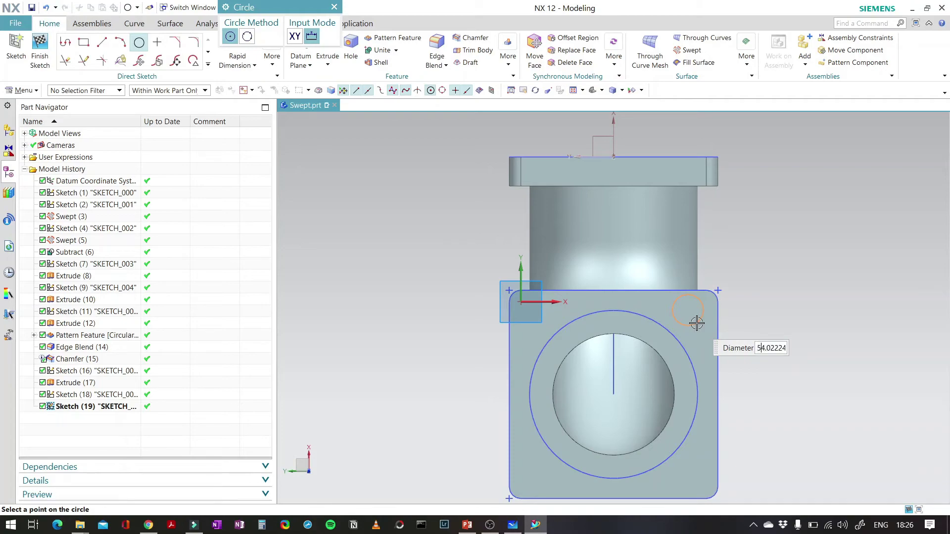
{"action": "left_click", "coordinate": [696, 322]}
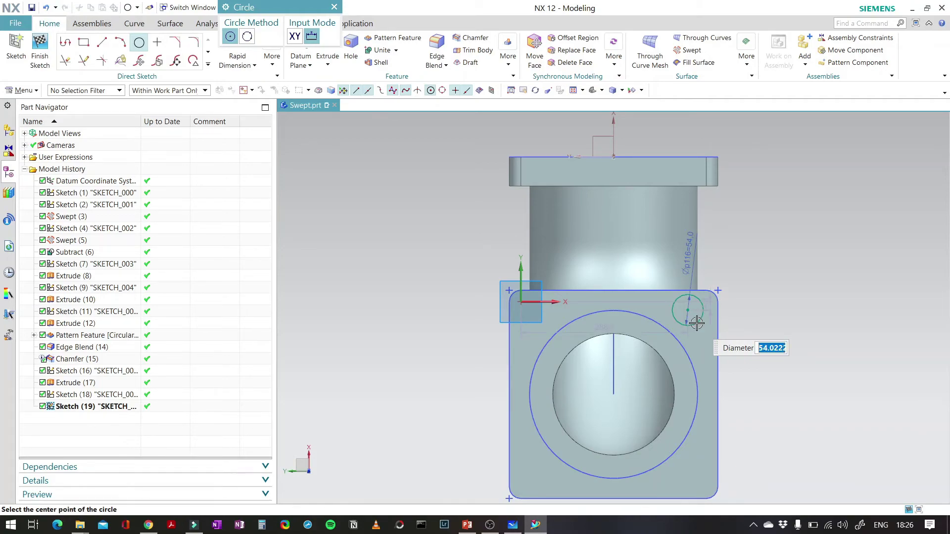
{"action": "type", "text": "60"}
{"action": "key", "text": "Escape"}
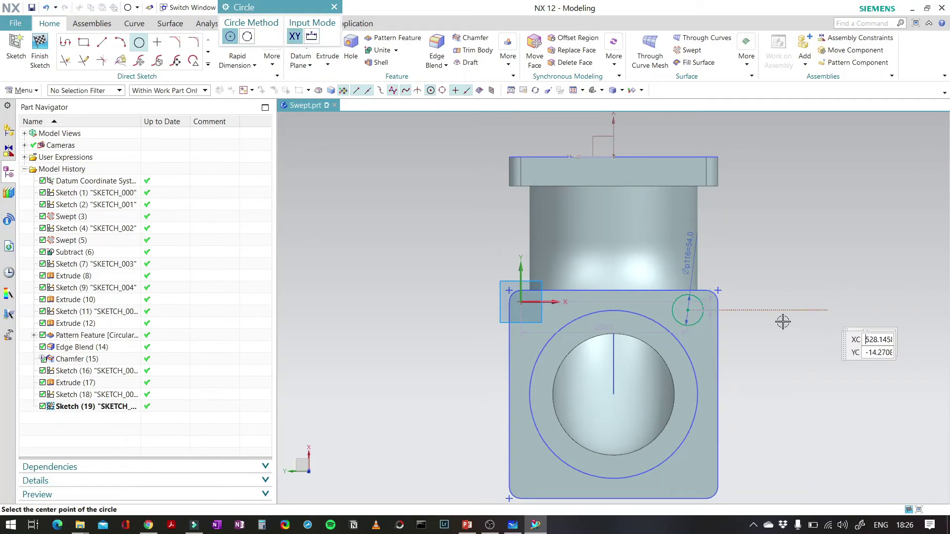
{"action": "key", "text": "Escape"}
Move the corner circle's diameter dimension clear of the flange and set the diameter to 60 mm.
{"action": "mouse_move", "coordinate": [693, 251]}
{"action": "left_mouse_down"}
{"action": "mouse_move", "coordinate": [733, 269]}
{"action": "mouse_move", "coordinate": [751, 292]}
{"action": "left_mouse_up"}
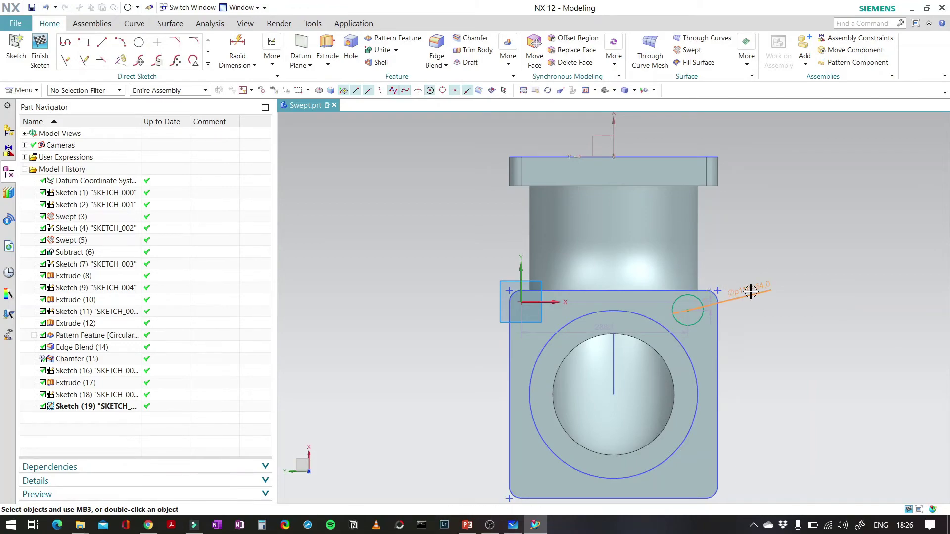
{"action": "double_click", "coordinate": [750, 292]}
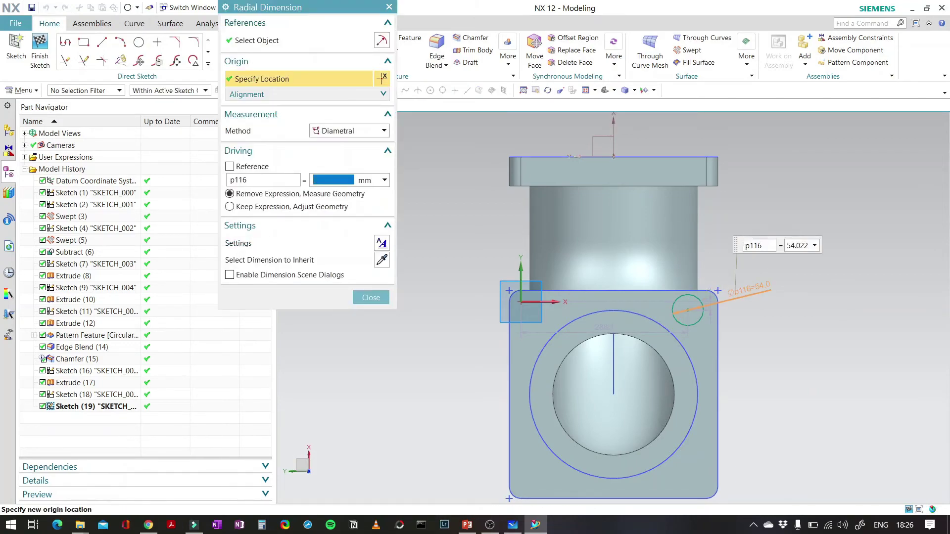
{"action": "type", "text": "60"}
{"action": "key", "text": "Return"}
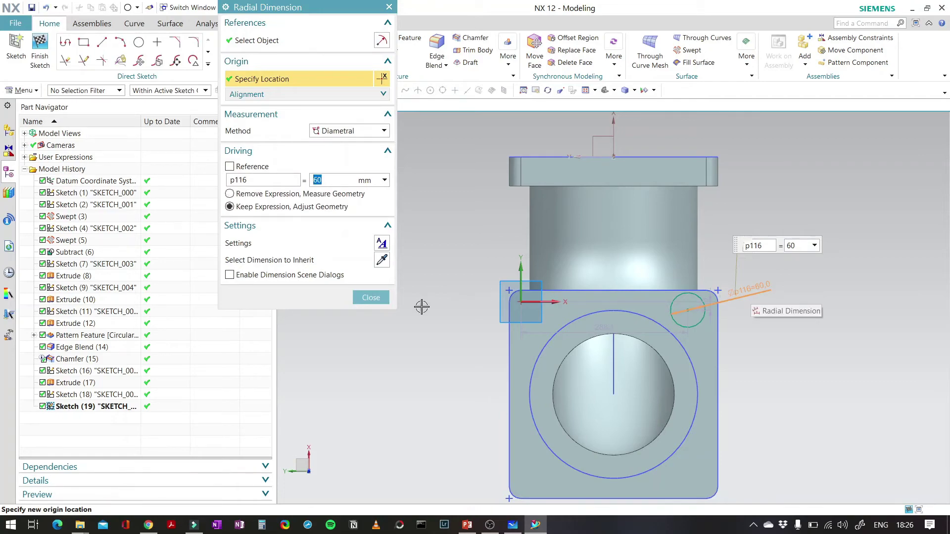
{"action": "left_click", "coordinate": [371, 297]}
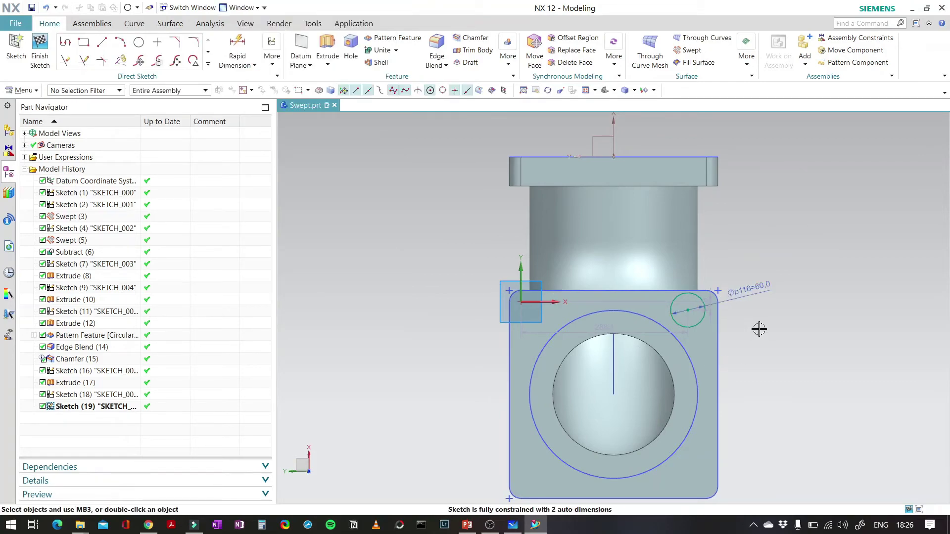
Dimension the horizontal distance from the bore centre to the corner circle's centre and set it to 130 mm.
{"action": "key", "text": "d"}
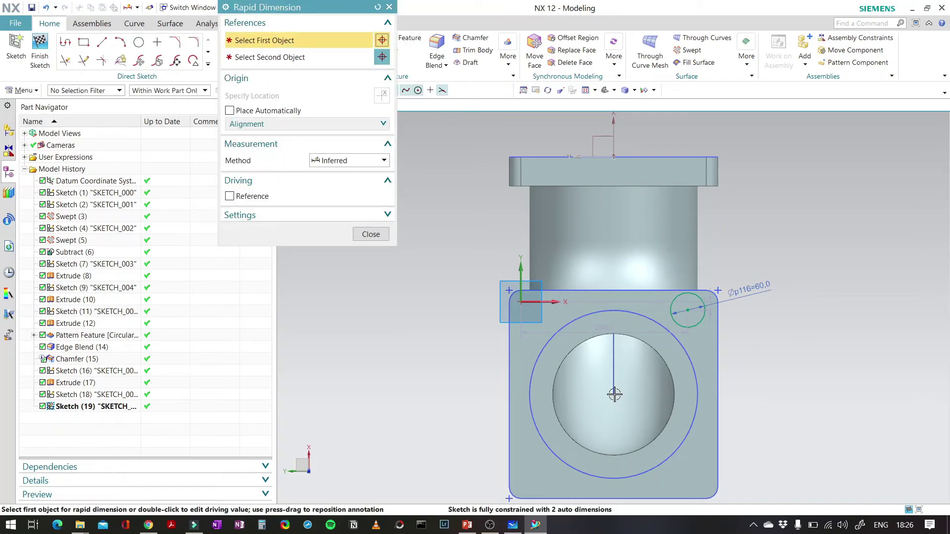
{"action": "left_click", "coordinate": [614, 394]}
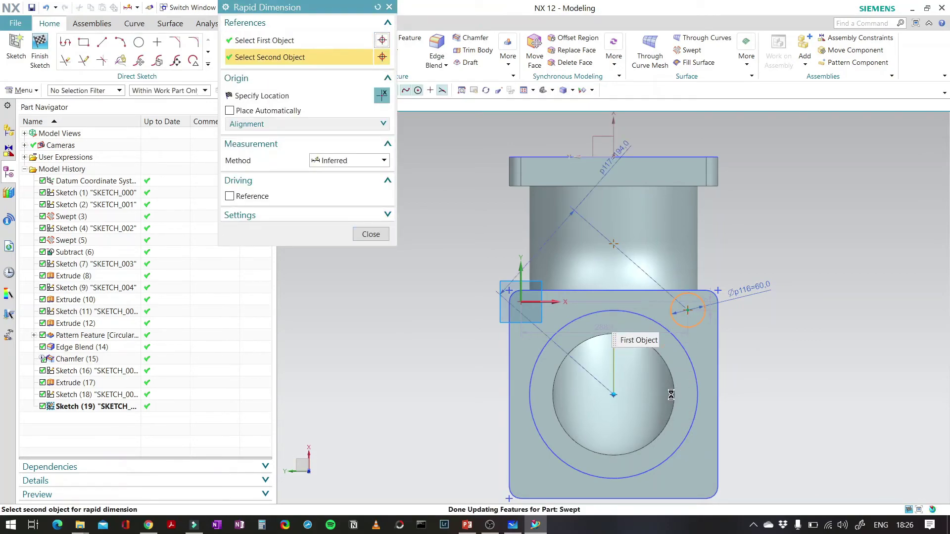
{"action": "left_click", "coordinate": [687, 310]}
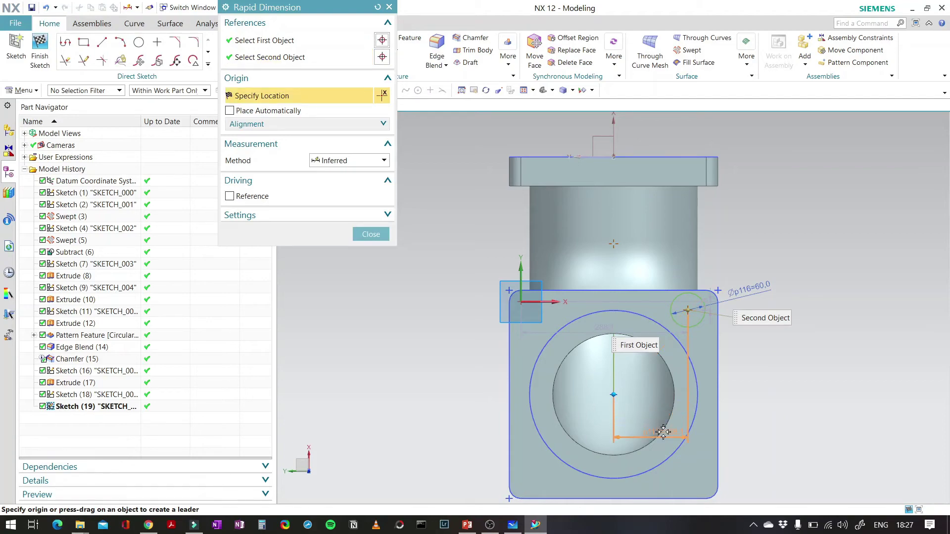
{"action": "left_click", "coordinate": [663, 432]}
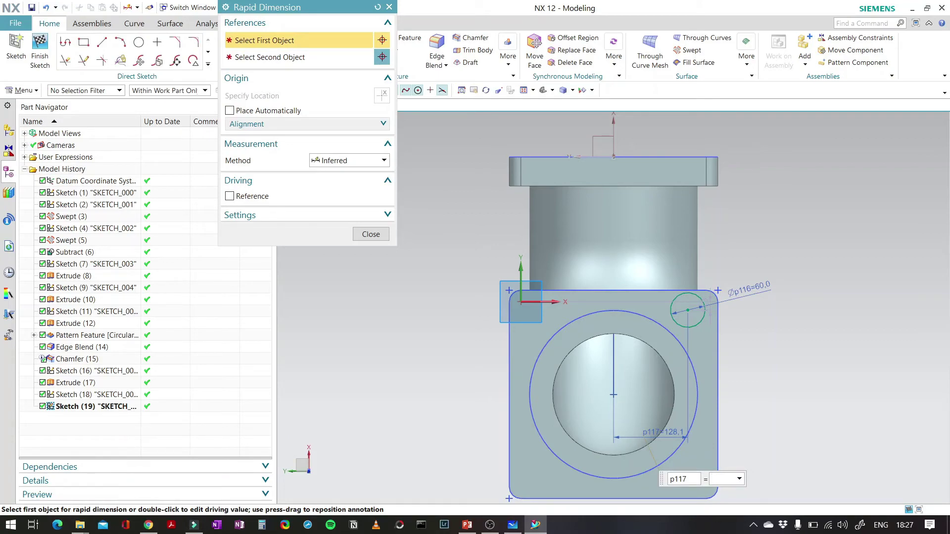
{"action": "type", "text": "130"}
{"action": "key", "text": "Return"}
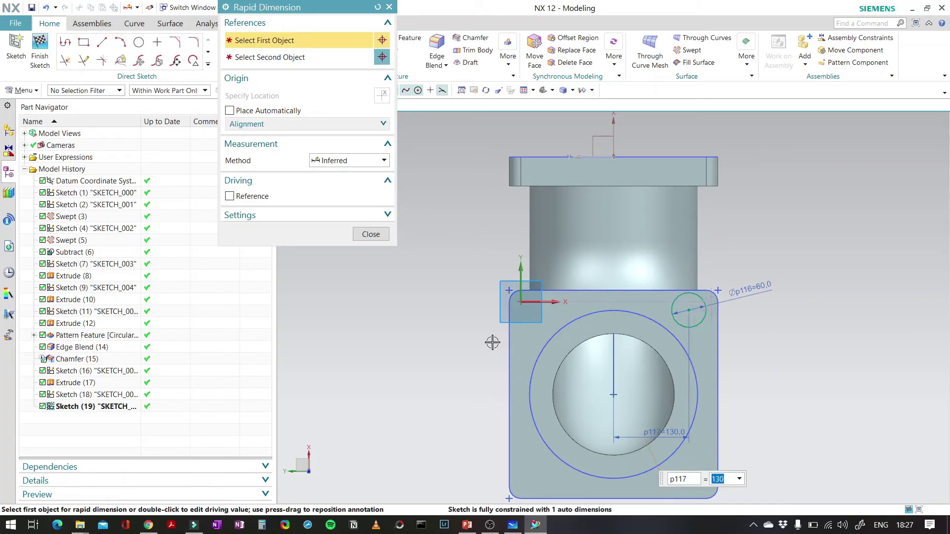
{"action": "left_click", "coordinate": [371, 234]}
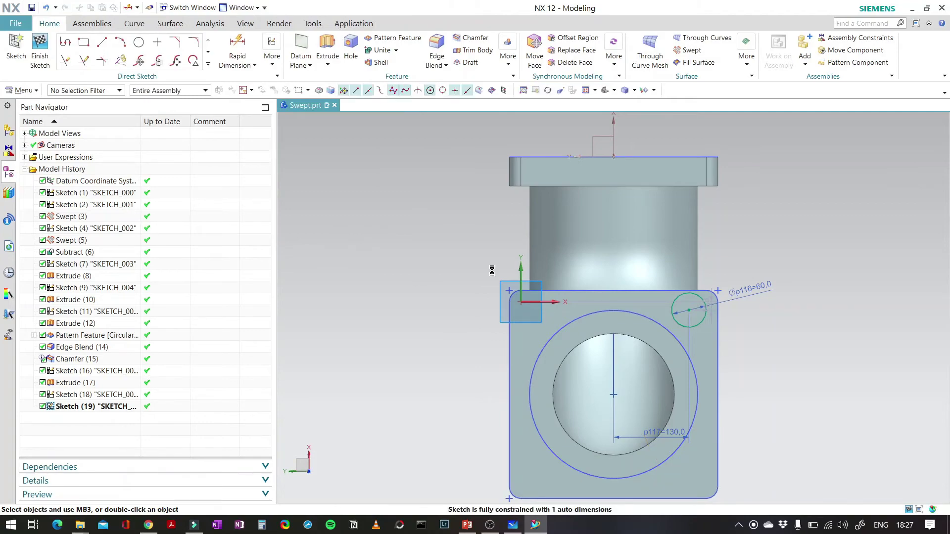
Try another dimension between the corner circle's centre and the bore centre, and delete the redundant horizontal dimension above the flange.
{"action": "key", "text": "d"}
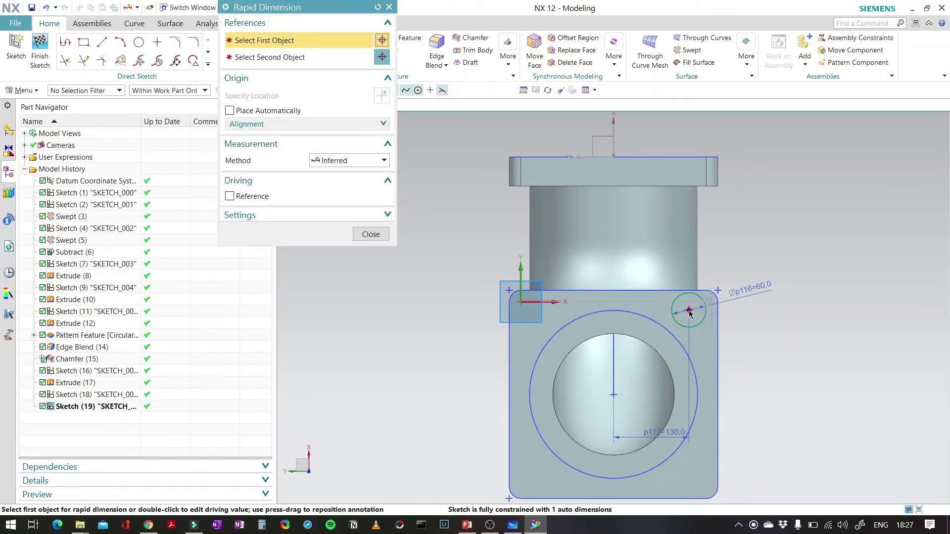
{"action": "left_click", "coordinate": [688, 310]}
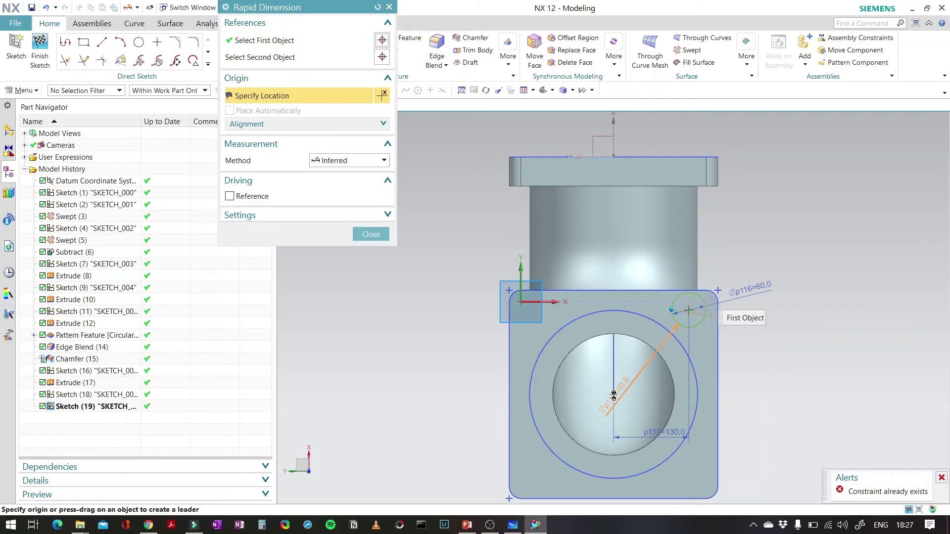
{"action": "left_click", "coordinate": [613, 396]}
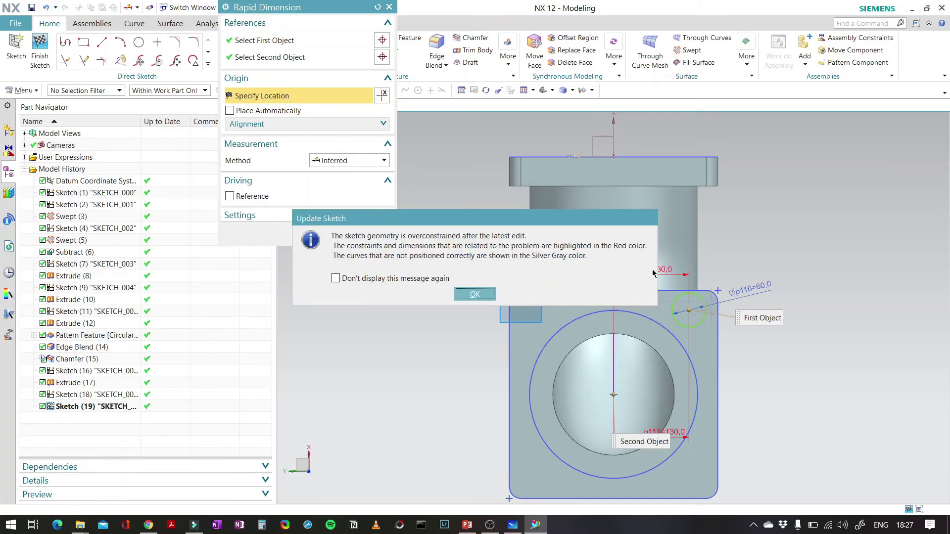
{"action": "key", "text": "Return"}
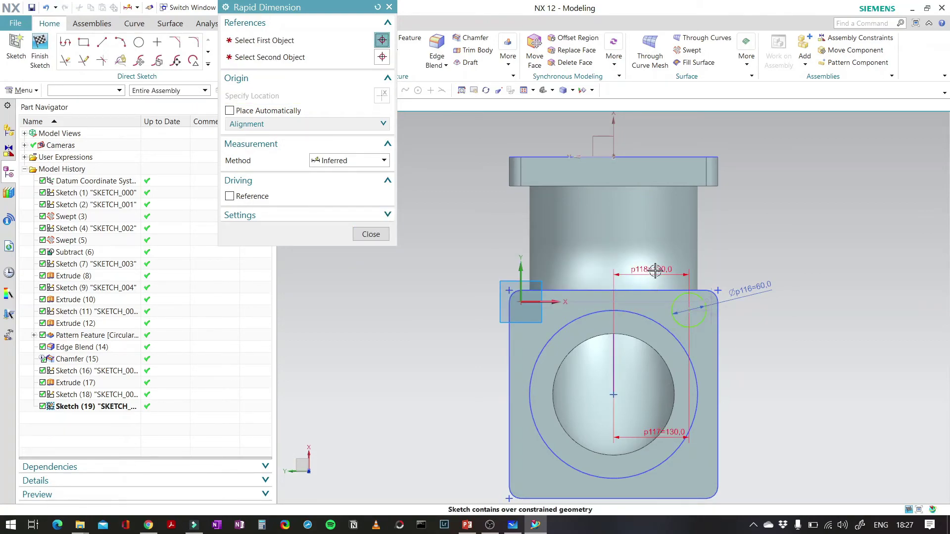
{"action": "left_click", "coordinate": [370, 234]}
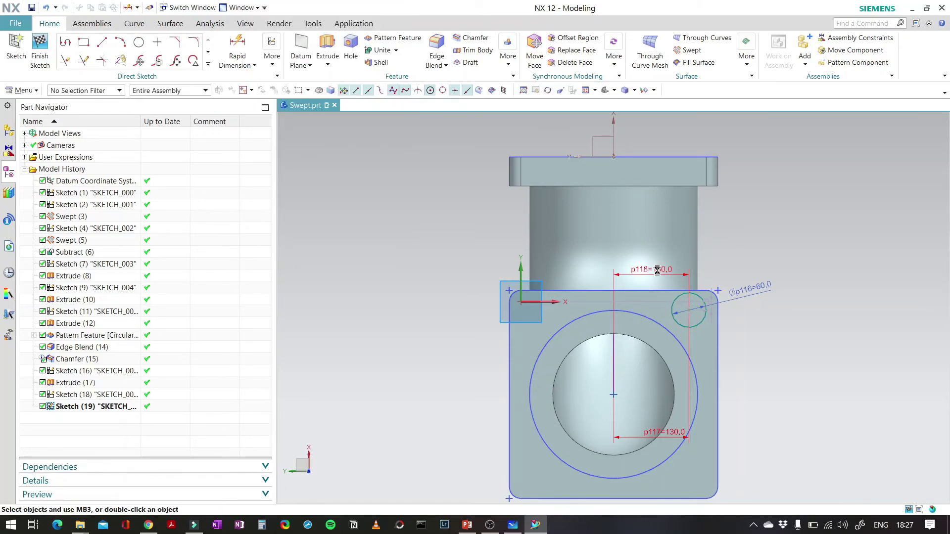
{"action": "left_click", "coordinate": [657, 270]}
{"action": "key", "text": "Delete"}
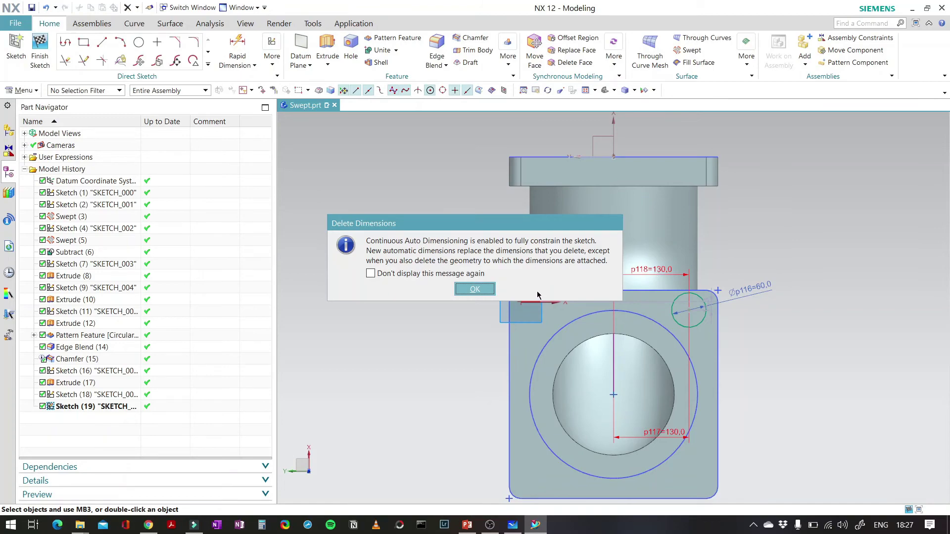
{"action": "left_click", "coordinate": [475, 289]}
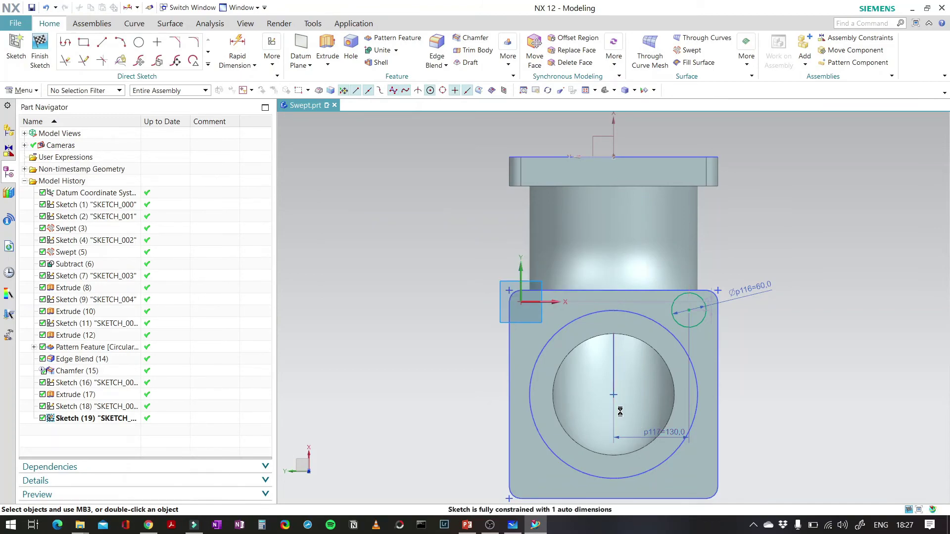
Dimension the vertical distance from the bore centre to the corner circle's centre, set it to 130 mm and finish the sketch.
{"action": "key", "text": "d"}
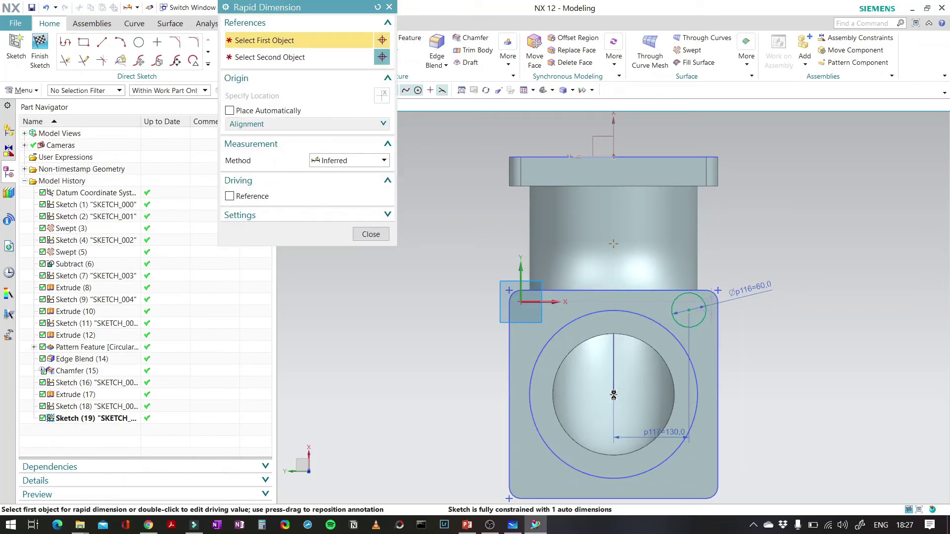
{"action": "left_click", "coordinate": [687, 309]}
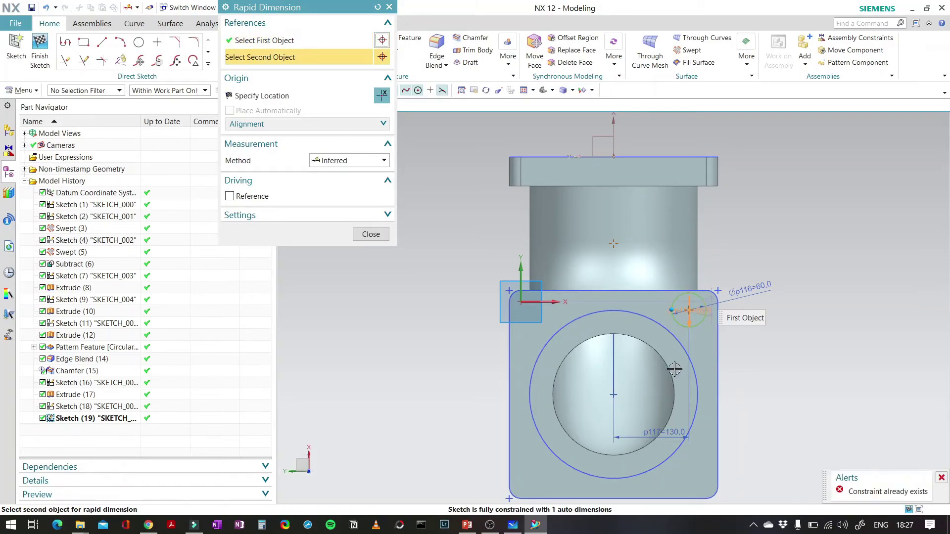
{"action": "left_click", "coordinate": [615, 393]}
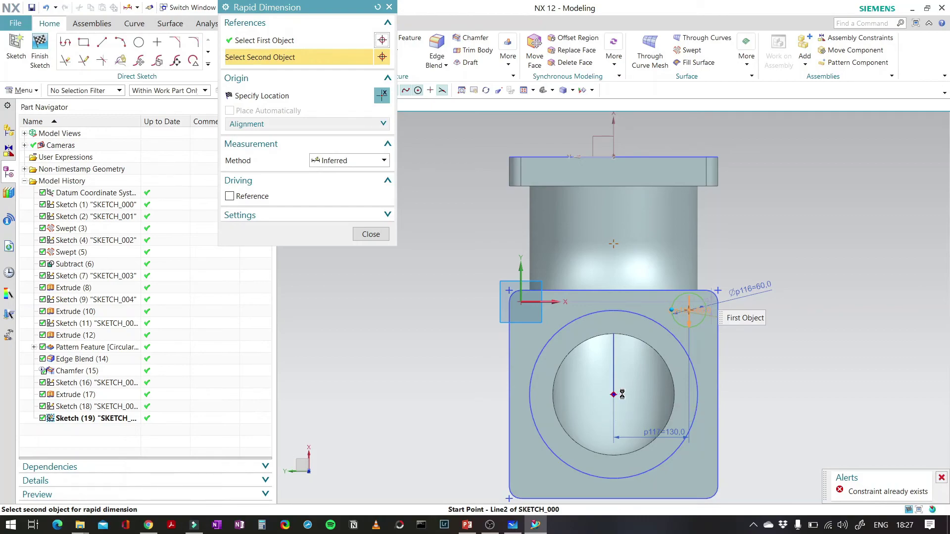
{"action": "left_click", "coordinate": [753, 357]}
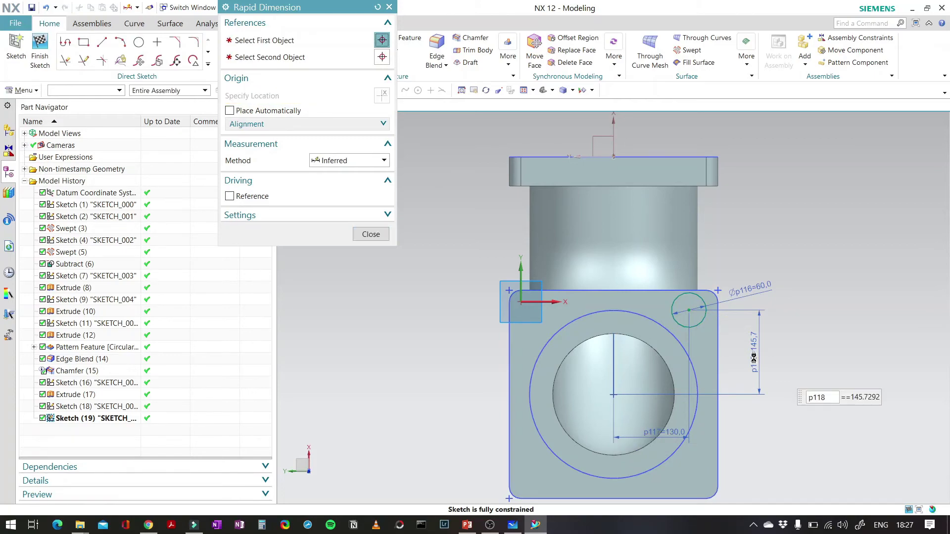
{"action": "type", "text": "1"}
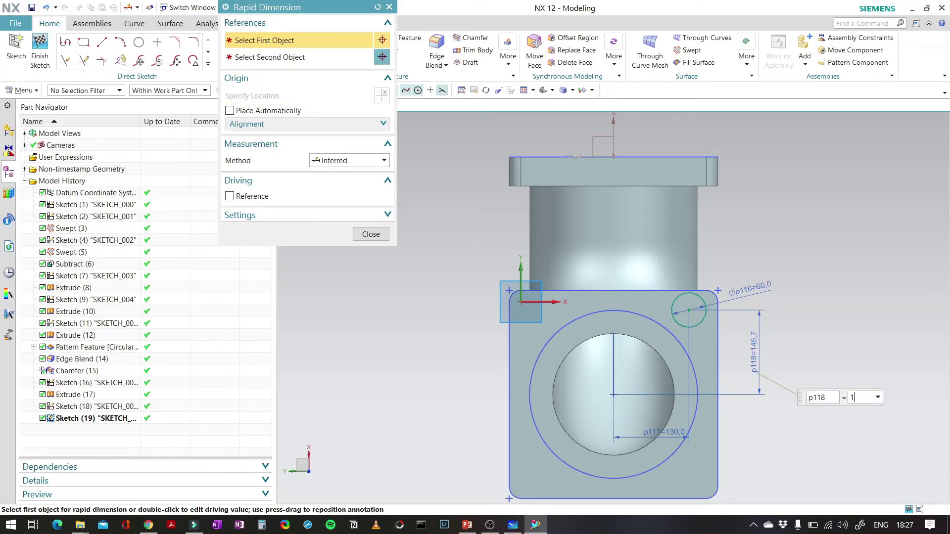
{"action": "type", "text": "6=60"}
{"action": "key", "text": "Return"}
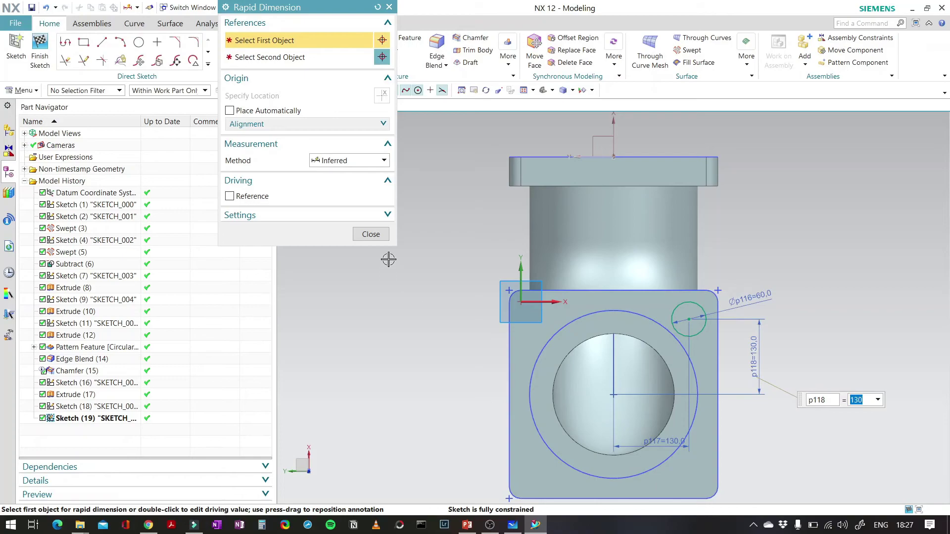
{"action": "left_click", "coordinate": [371, 235]}
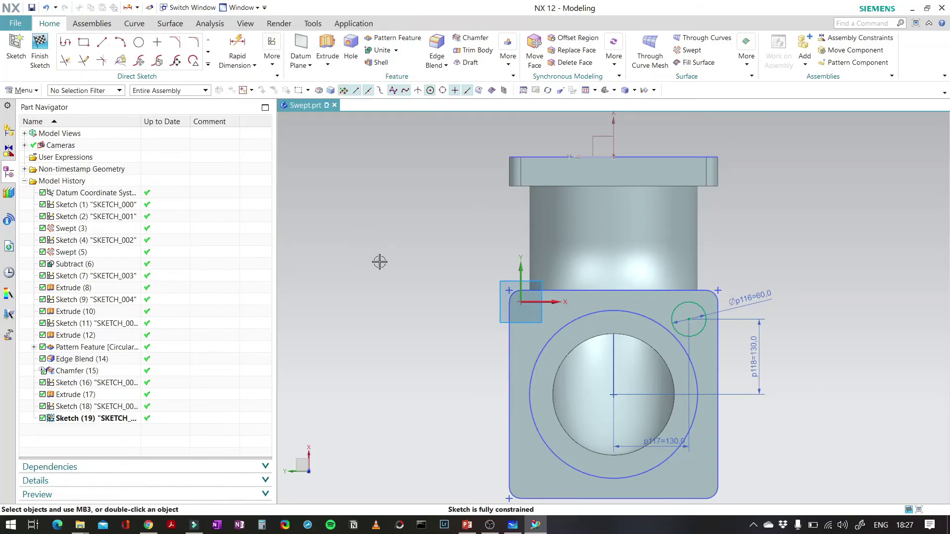
{"action": "left_click", "coordinate": [40, 55]}
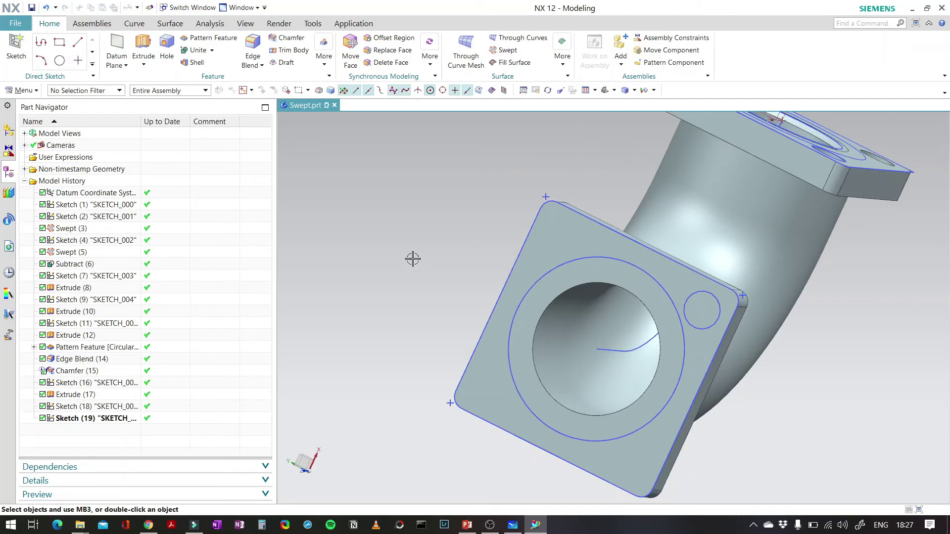
Extrude the corner circle on the second flange by 10 mm, united with the body.
{"action": "middle_click_drag", "start_coordinate": [419, 239], "coordinate": [420, 221]}
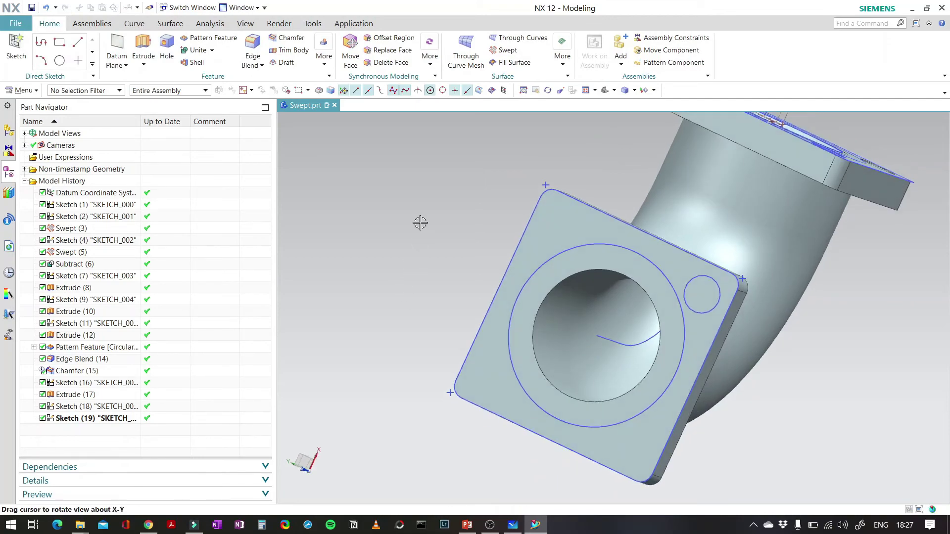
{"action": "left_click", "coordinate": [715, 280]}
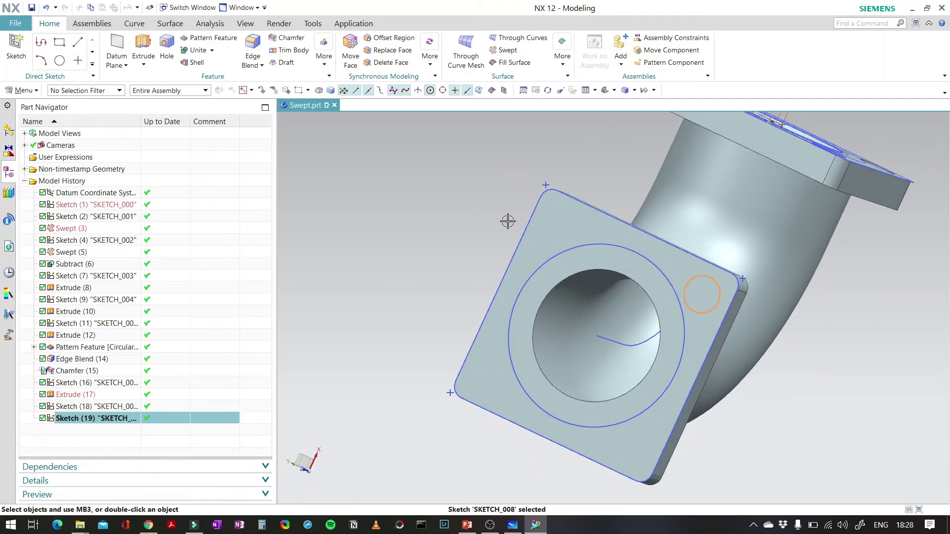
{"action": "key", "text": "x"}
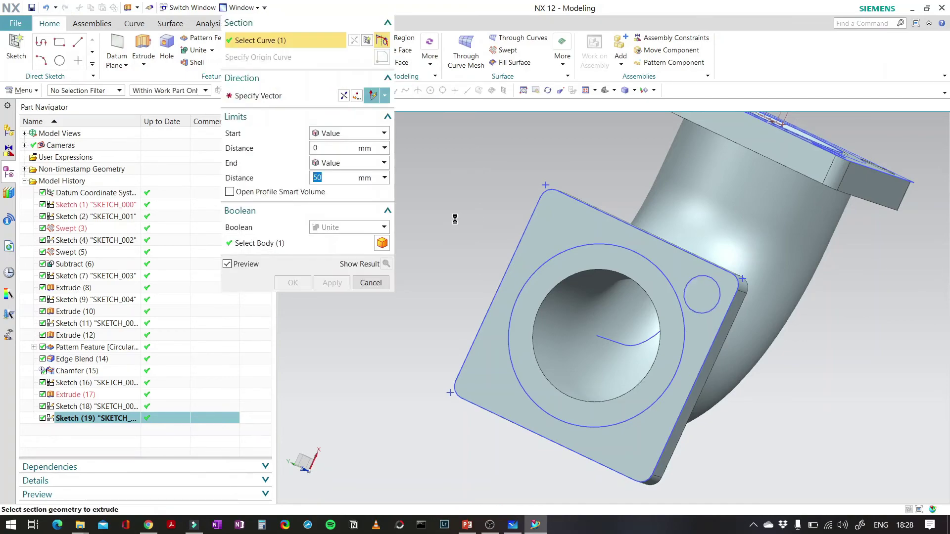
{"action": "type", "text": "10"}
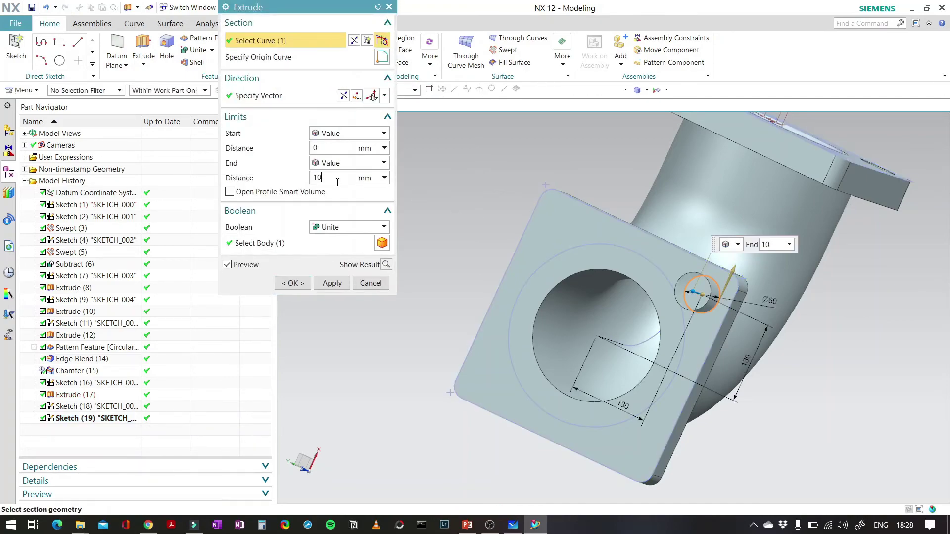
{"action": "key", "text": "Return"}
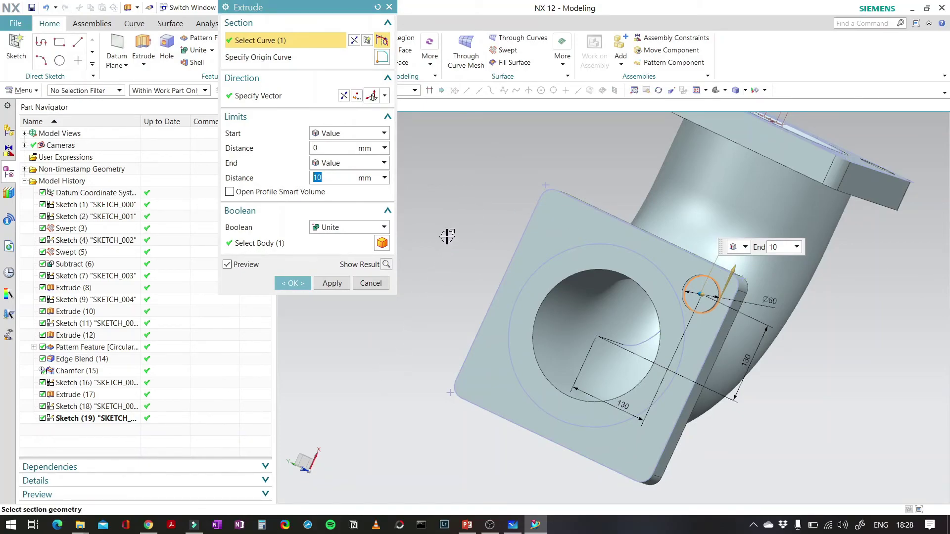
{"action": "middle_click", "coordinate": [453, 203]}
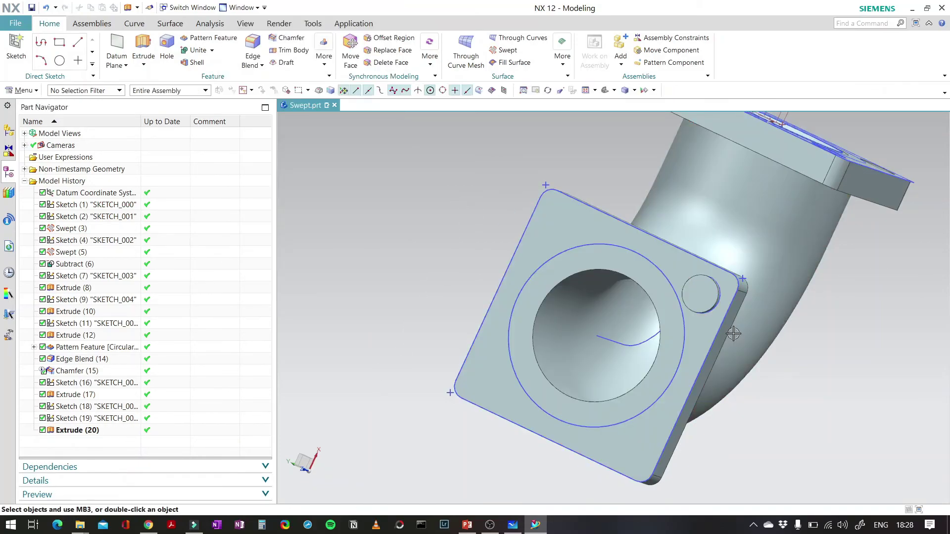
Edit the corner circle's extrusion so that it is subtracted into the flange as a 10 mm deep counterbore.
{"action": "middle_click_drag", "start_coordinate": [396, 394], "coordinate": [415, 360]}
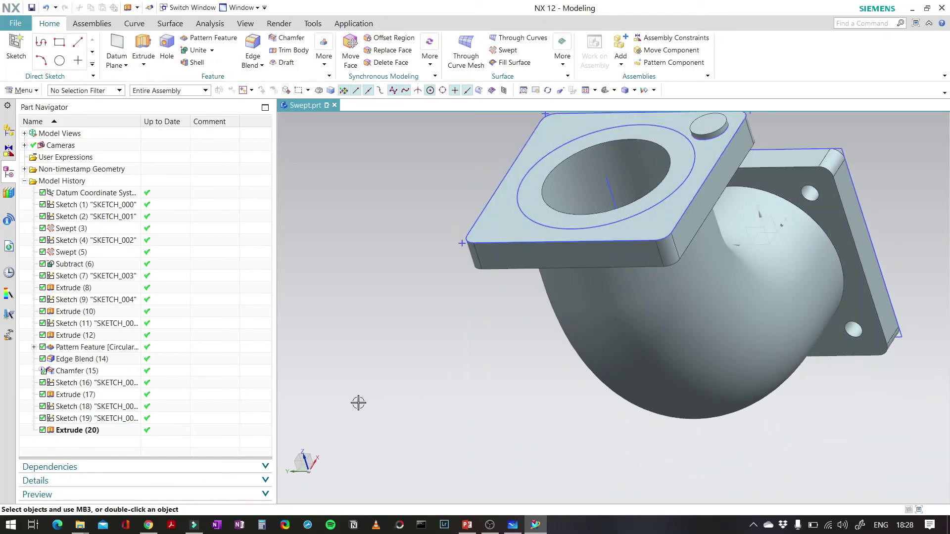
{"action": "scroll", "coordinate": [418, 409], "scroll_direction": "up", "scroll_amount": 3}
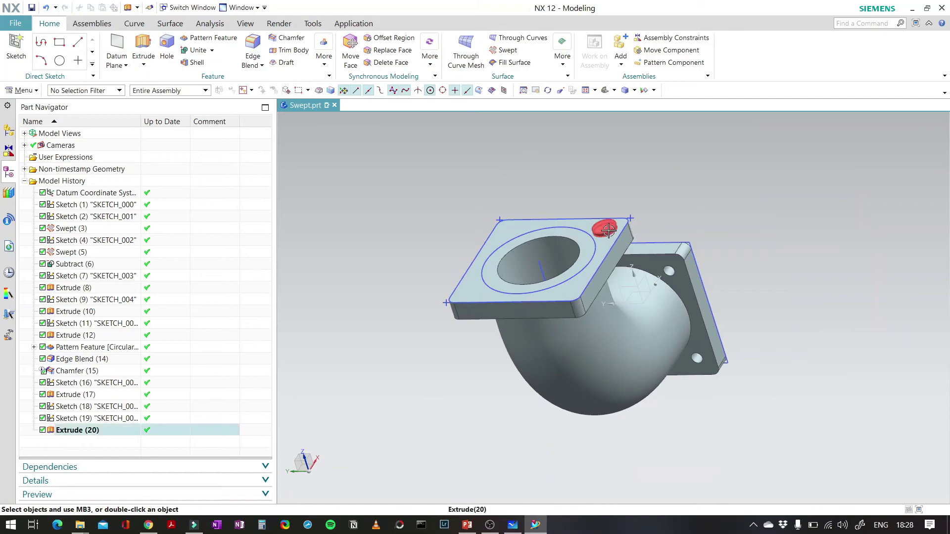
{"action": "double_click", "coordinate": [96, 430]}
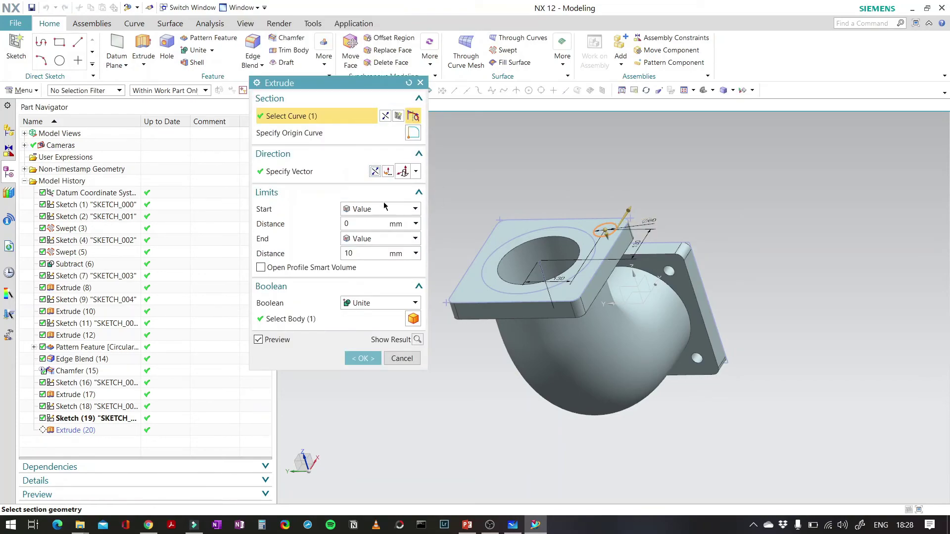
{"action": "left_click", "coordinate": [381, 303]}
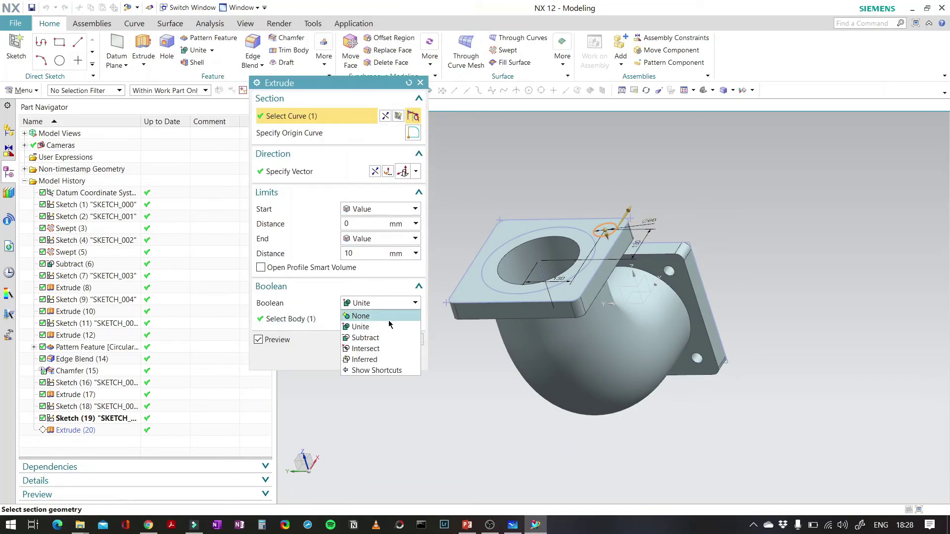
{"action": "left_click", "coordinate": [366, 337]}
{"action": "left_click", "coordinate": [363, 359]}
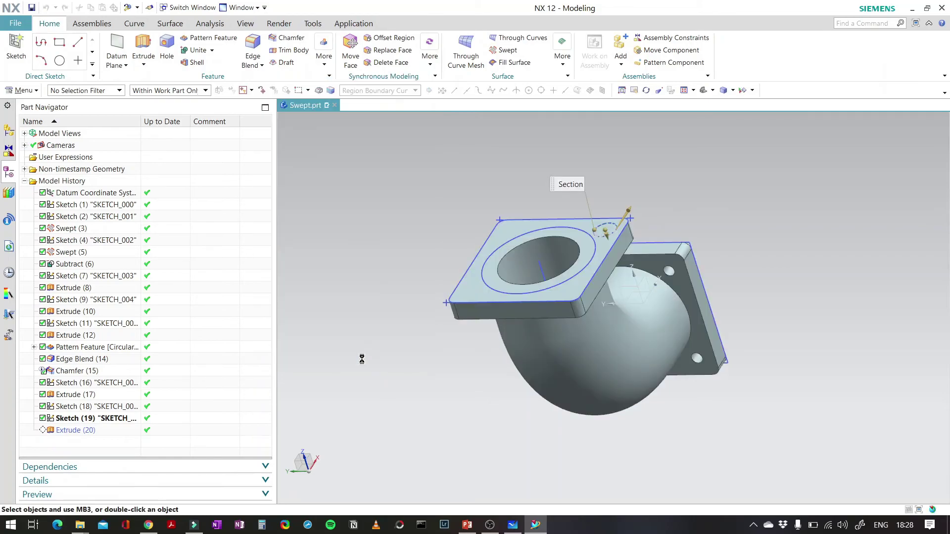
Sketch a 30 mm diameter circle on the corner counterbore's floor, centred on the counterbore, and finish the sketch.
{"action": "middle_click_drag", "start_coordinate": [634, 200], "coordinate": [622, 212]}
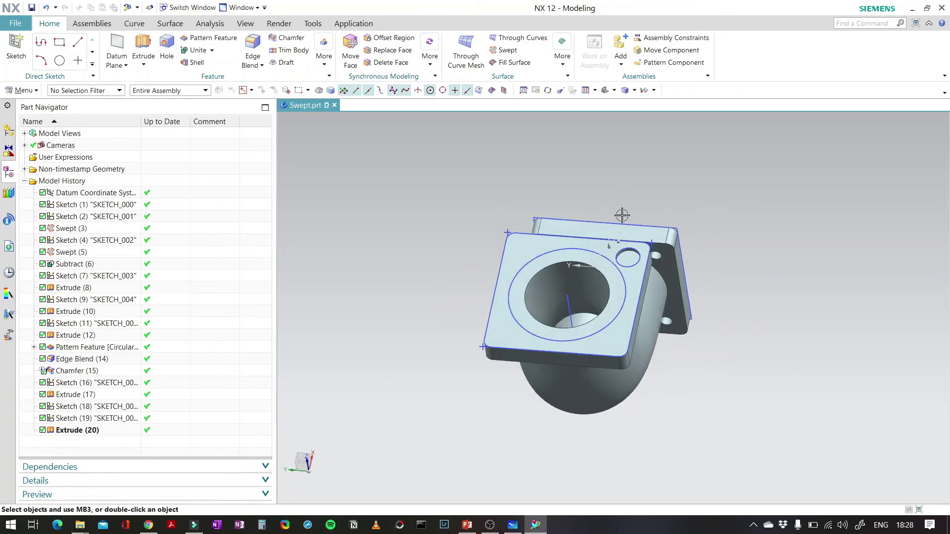
{"action": "scroll", "coordinate": [654, 255], "scroll_direction": "up", "scroll_amount": 3}
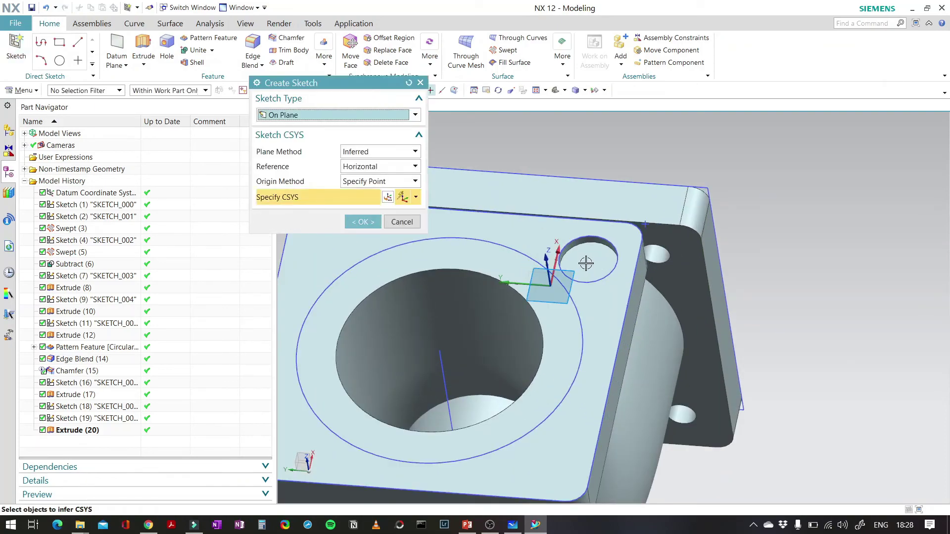
{"action": "left_click", "coordinate": [585, 263]}
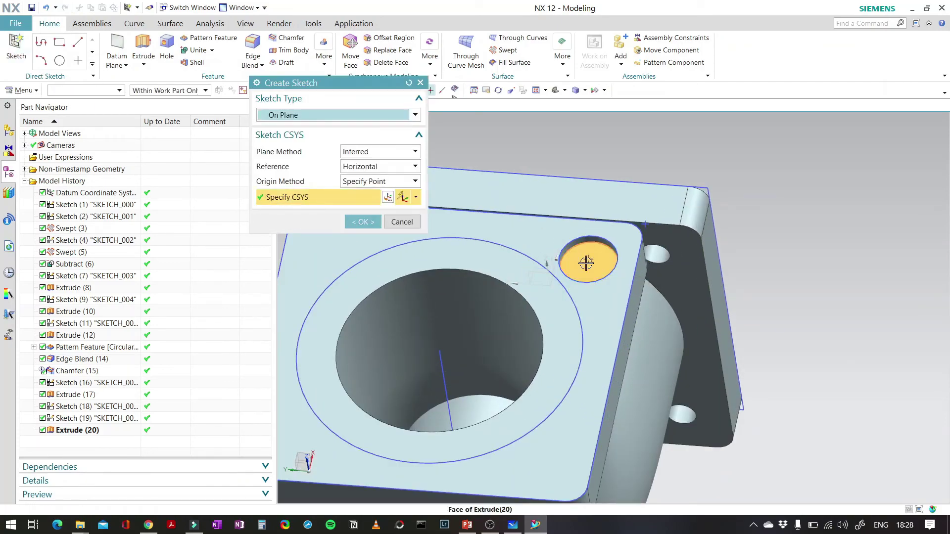
{"action": "left_click", "coordinate": [361, 221]}
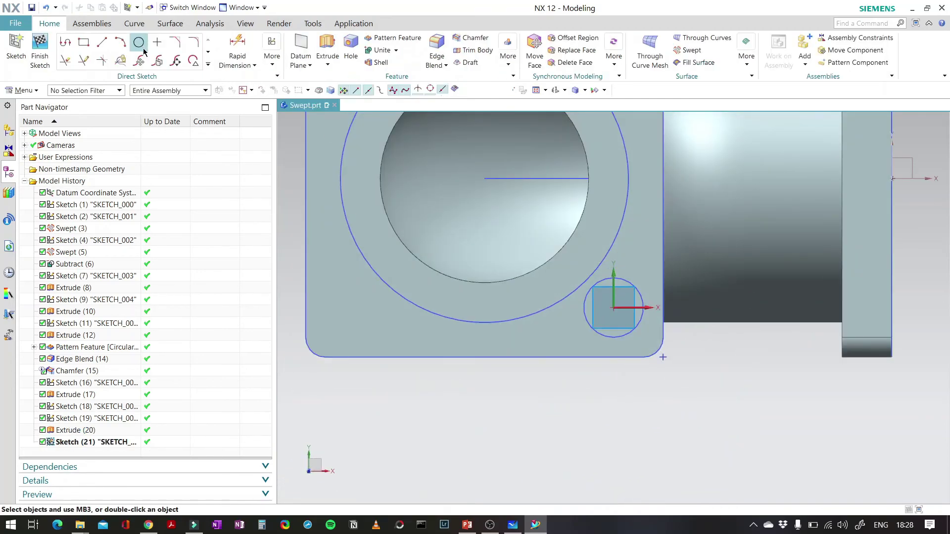
{"action": "left_click", "coordinate": [138, 42]}
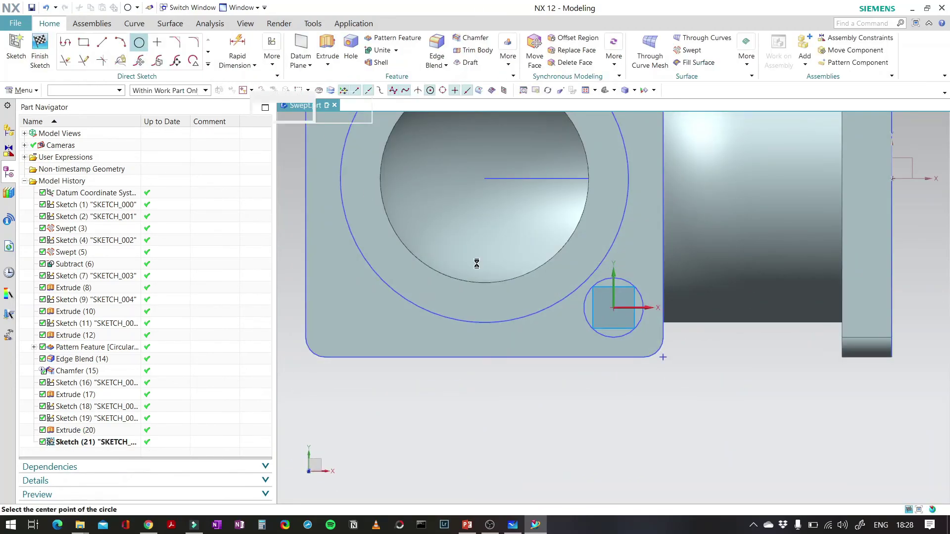
{"action": "left_click", "coordinate": [614, 307]}
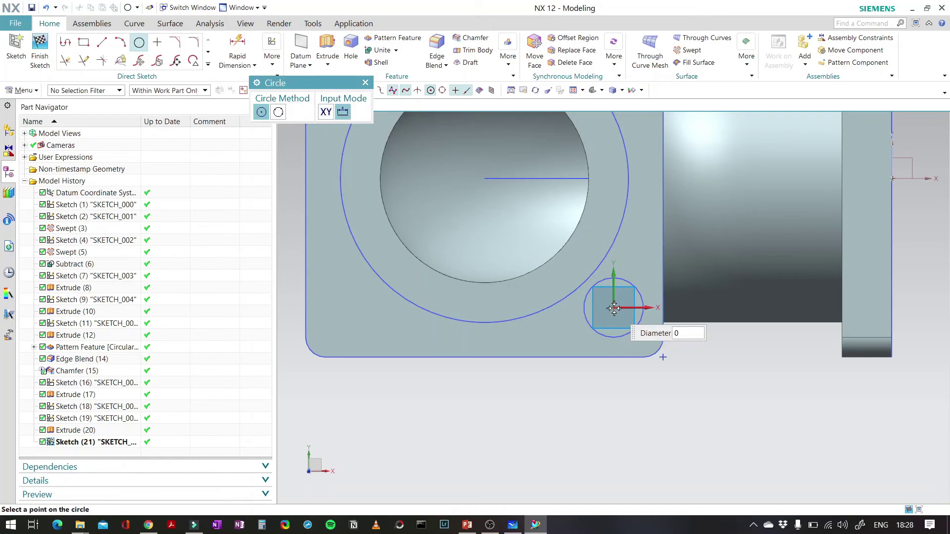
{"action": "type", "text": "30"}
{"action": "key", "text": "Return"}
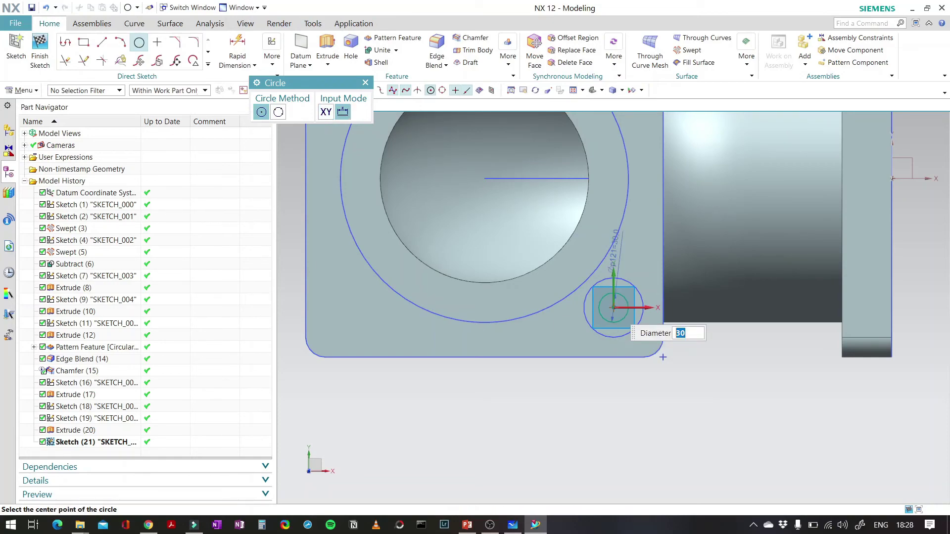
{"action": "key", "text": "Escape"}
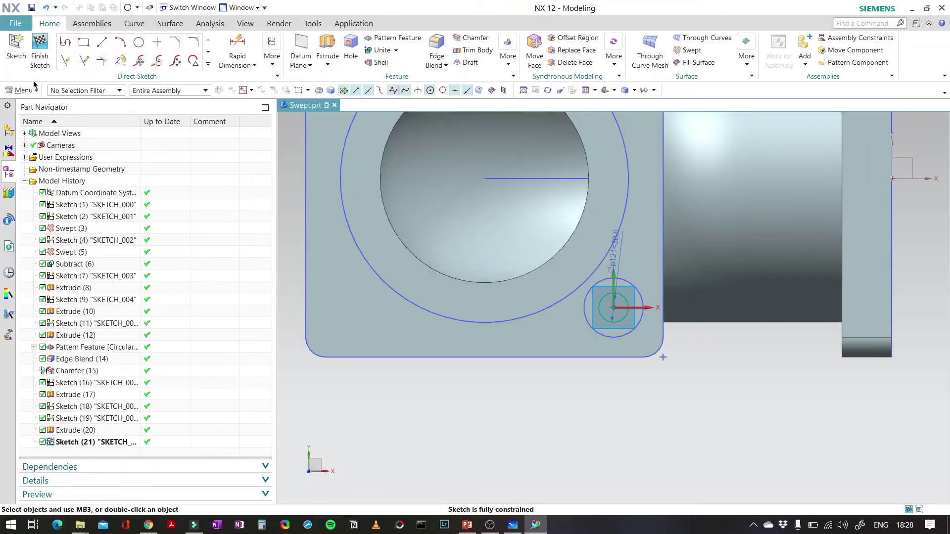
{"action": "left_click", "coordinate": [40, 48]}
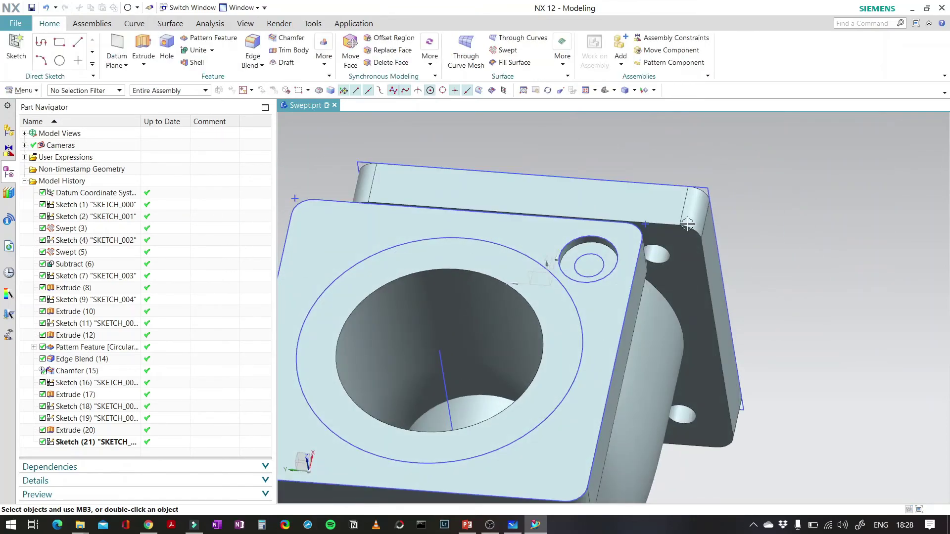
Extrude the 30 mm circle by 10 mm in the reversed direction, into the flange, united with the body.
{"action": "key", "text": "x"}
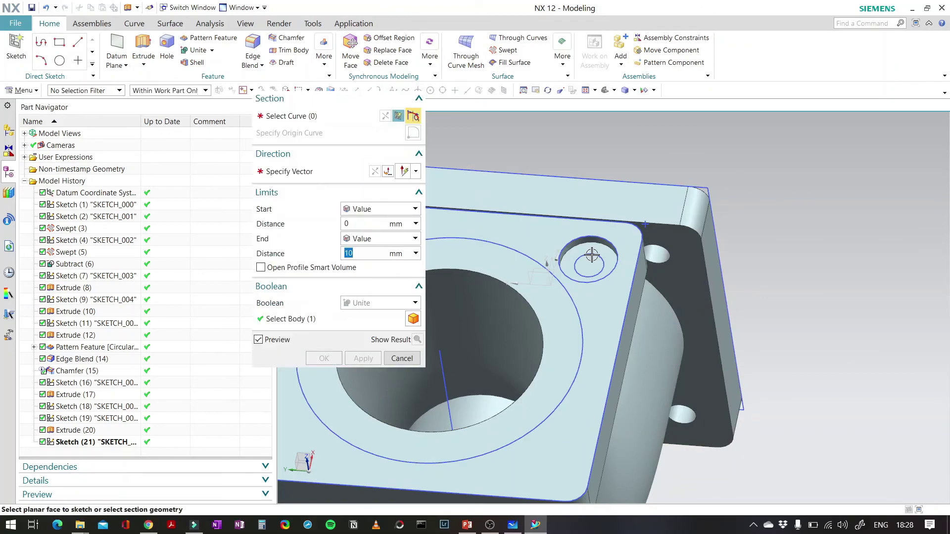
{"action": "left_click", "coordinate": [592, 255]}
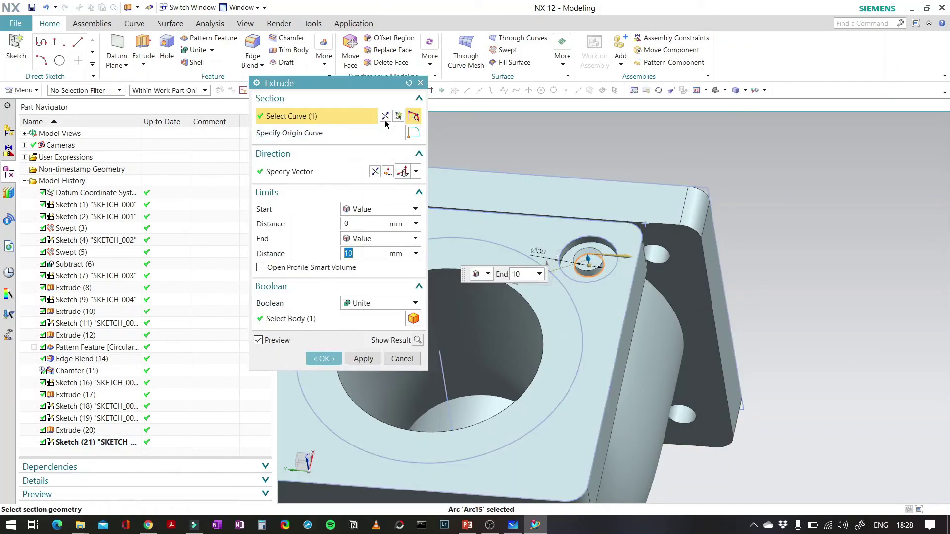
{"action": "left_click", "coordinate": [374, 171]}
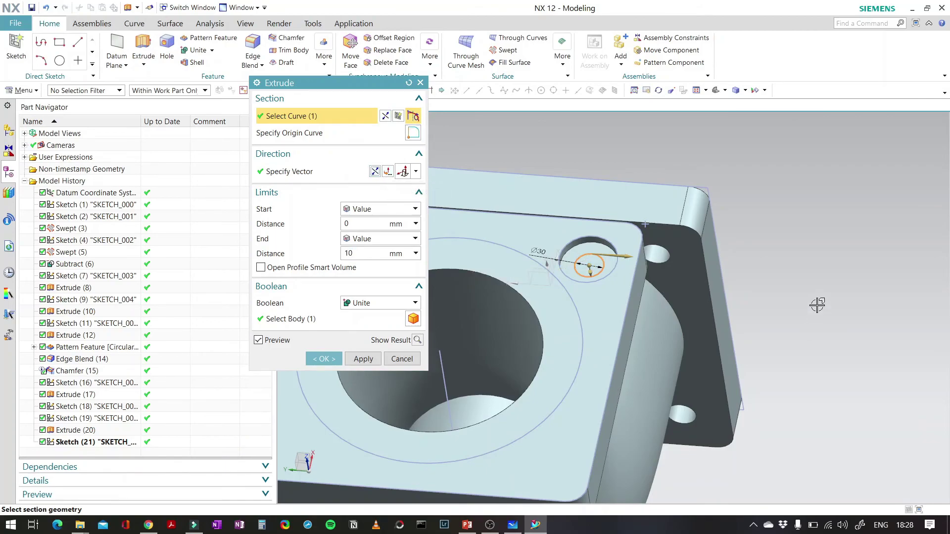
{"action": "middle_click_drag", "start_coordinate": [808, 290], "coordinate": [741, 255]}
{"action": "middle_click", "coordinate": [741, 256]}
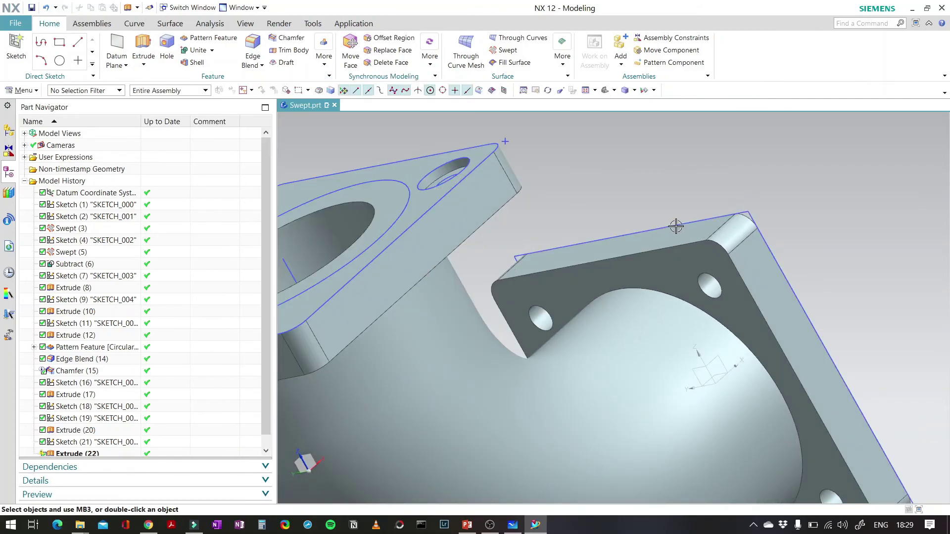
Edit the 30 mm circle's extrusion to use the Subtract Boolean, with the elbow as the target body.
{"action": "scroll", "coordinate": [858, 256], "scroll_direction": "down", "scroll_amount": 3}
{"action": "scroll", "coordinate": [782, 269], "scroll_direction": "up", "scroll_amount": 3}
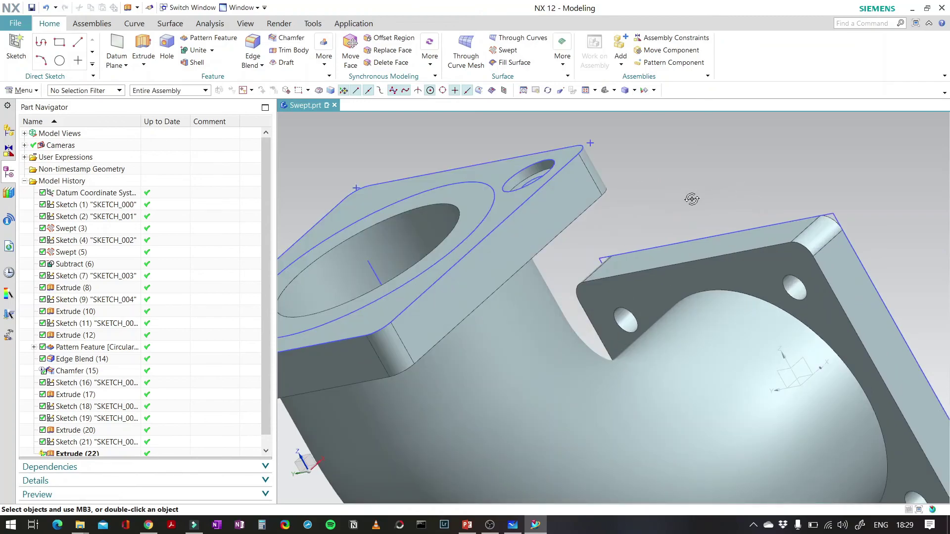
{"action": "middle_click_drag", "start_coordinate": [692, 199], "coordinate": [666, 184]}
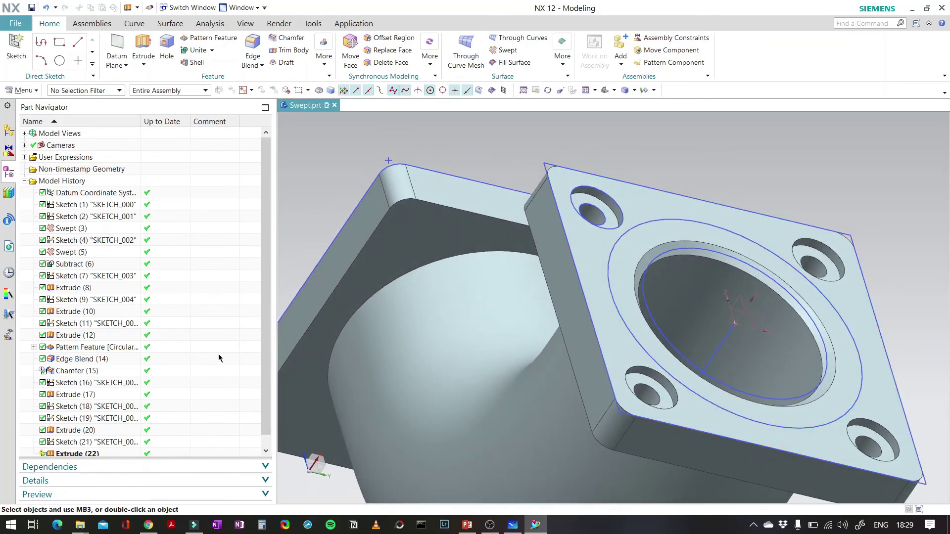
{"action": "scroll", "coordinate": [216, 360], "scroll_direction": "down", "scroll_amount": 1}
{"action": "double_click", "coordinate": [78, 441]}
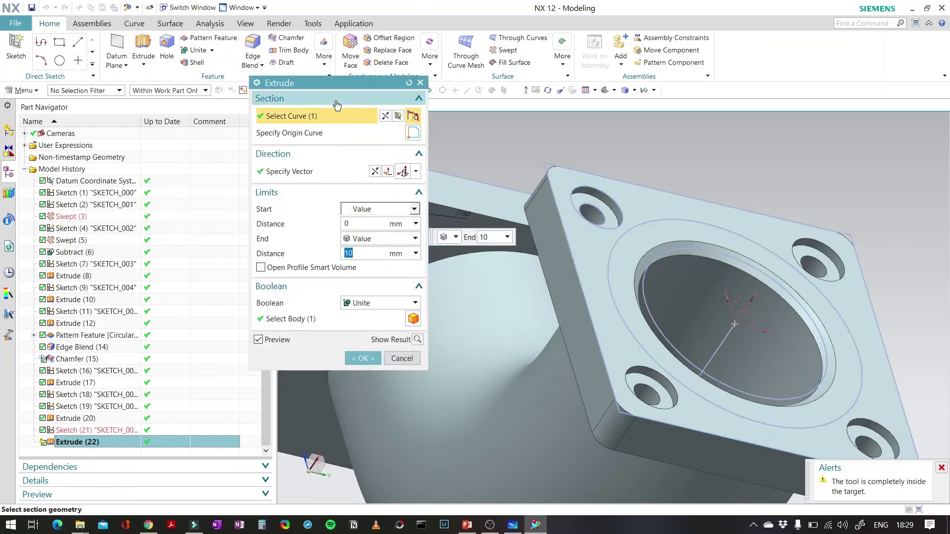
{"action": "left_click_drag", "start_coordinate": [330, 86], "coordinate": [181, 84]}
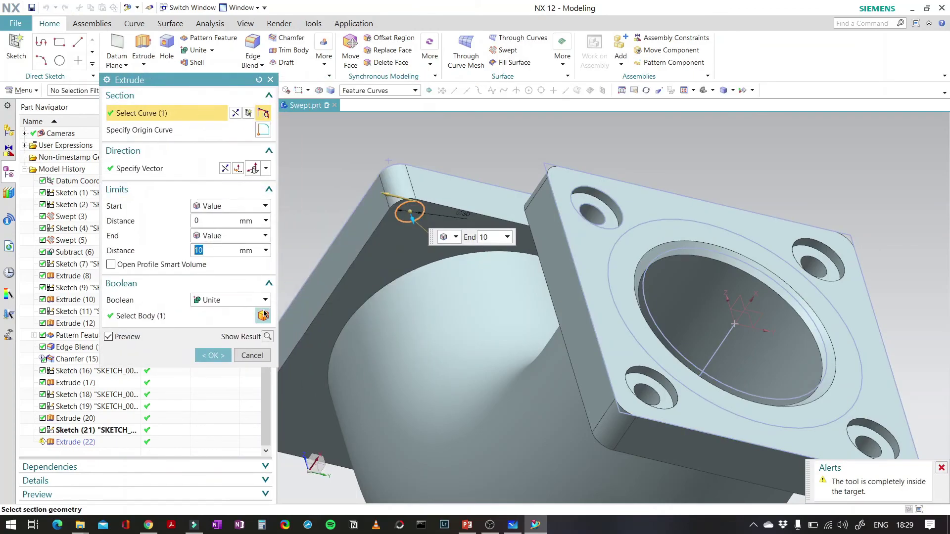
{"action": "left_click", "coordinate": [265, 300]}
{"action": "left_click", "coordinate": [212, 332]}
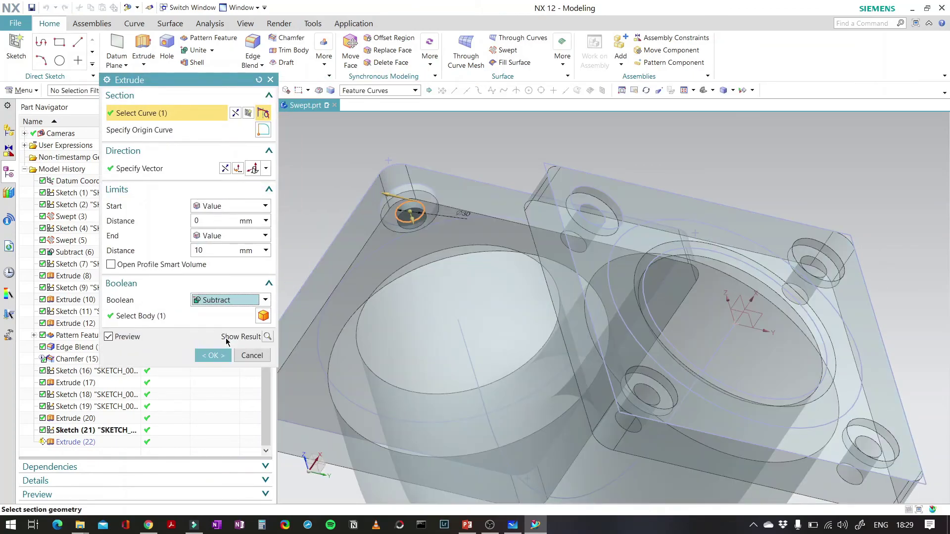
{"action": "left_click", "coordinate": [455, 252]}
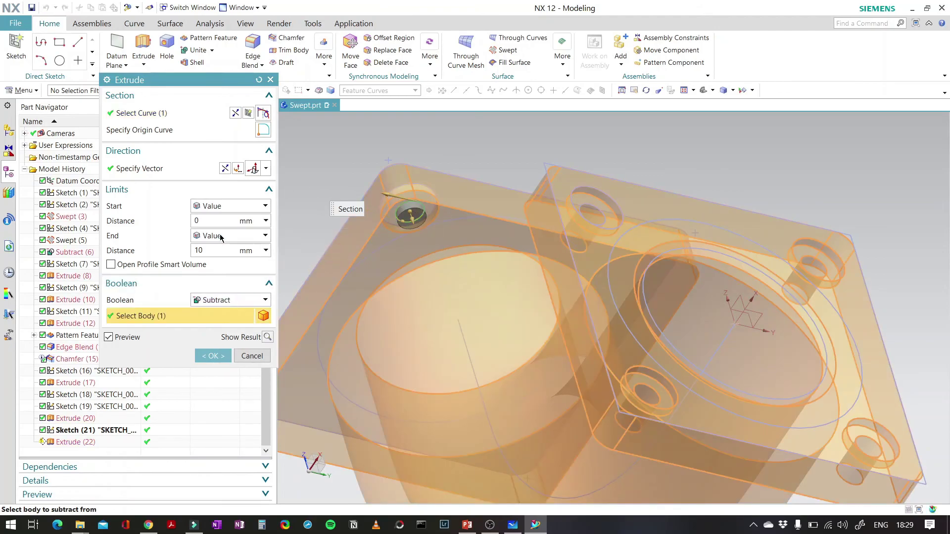
Set the hole extrusion's end limit to Until Selected, ending at the flange's back face, and apply the edit.
{"action": "left_click", "coordinate": [221, 237]}
{"action": "left_click", "coordinate": [218, 292]}
{"action": "left_click", "coordinate": [235, 237]}
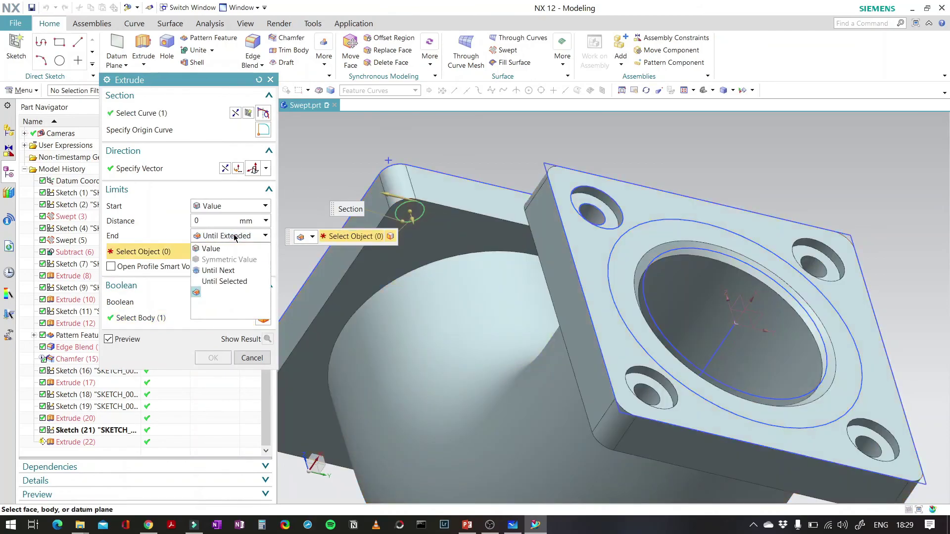
{"action": "left_click", "coordinate": [240, 281]}
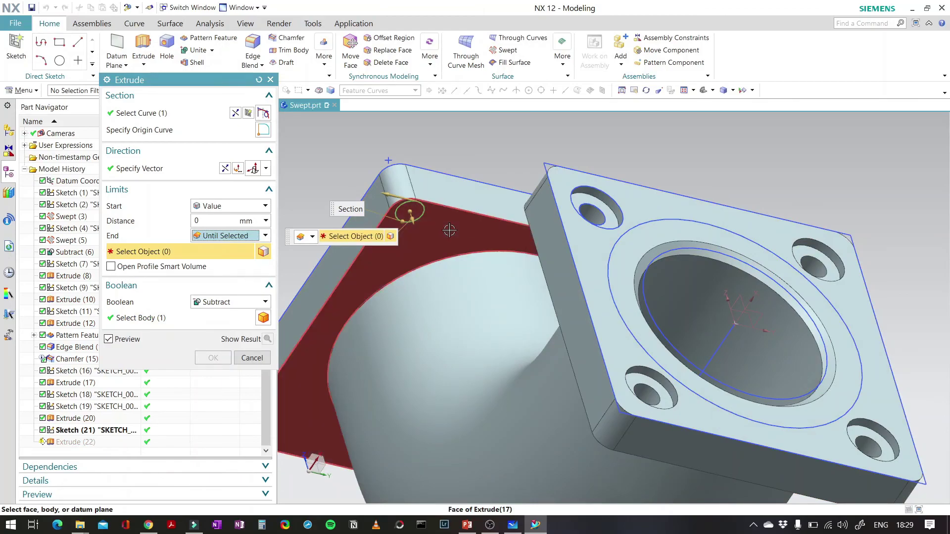
{"action": "left_click", "coordinate": [444, 200]}
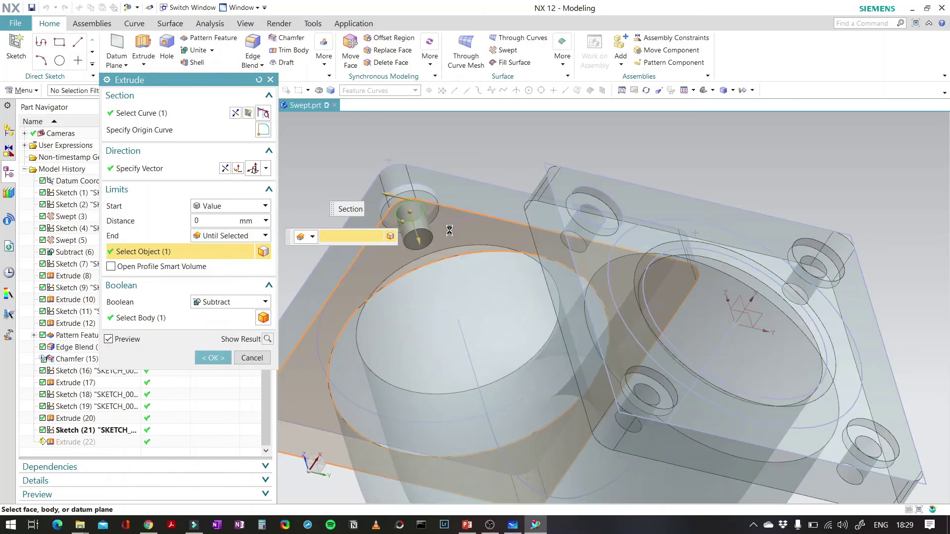
{"action": "left_click", "coordinate": [212, 357]}
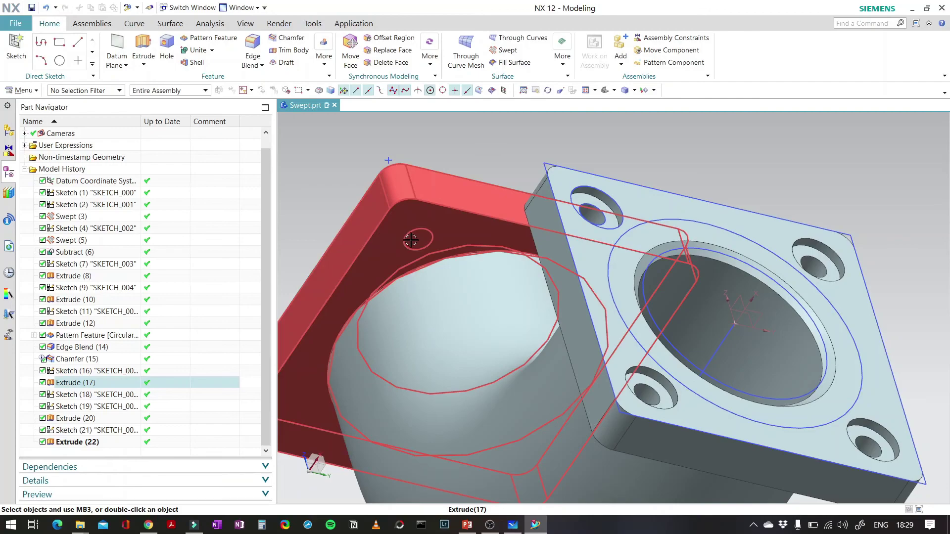
Pattern the counterbore and through-hole extrusions circularly about the flange bore's centre line, with a count of 4 and a 90° pitch.
{"action": "scroll", "coordinate": [538, 220], "scroll_direction": "up", "scroll_amount": 5}
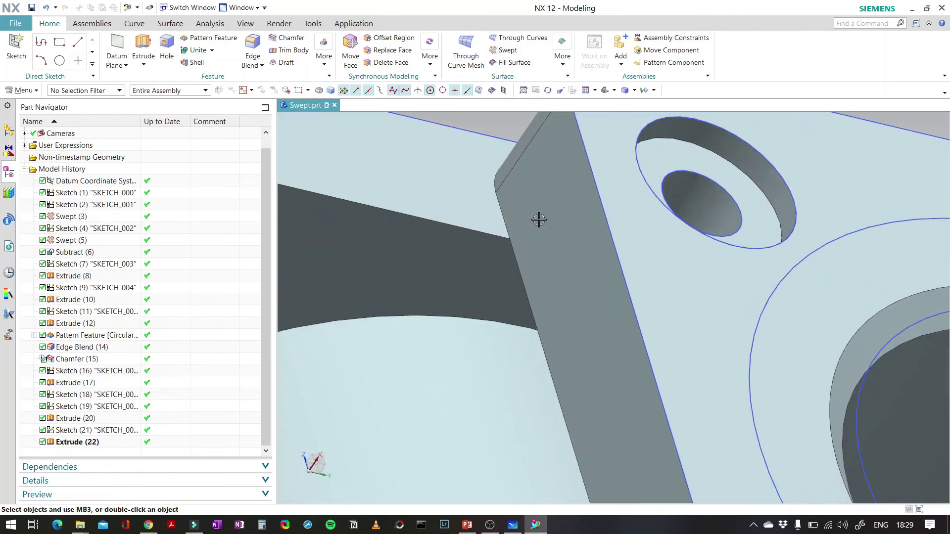
{"action": "scroll", "coordinate": [538, 220], "scroll_direction": "down", "scroll_amount": 9}
{"action": "middle_click_drag", "start_coordinate": [406, 252], "coordinate": [502, 273]}
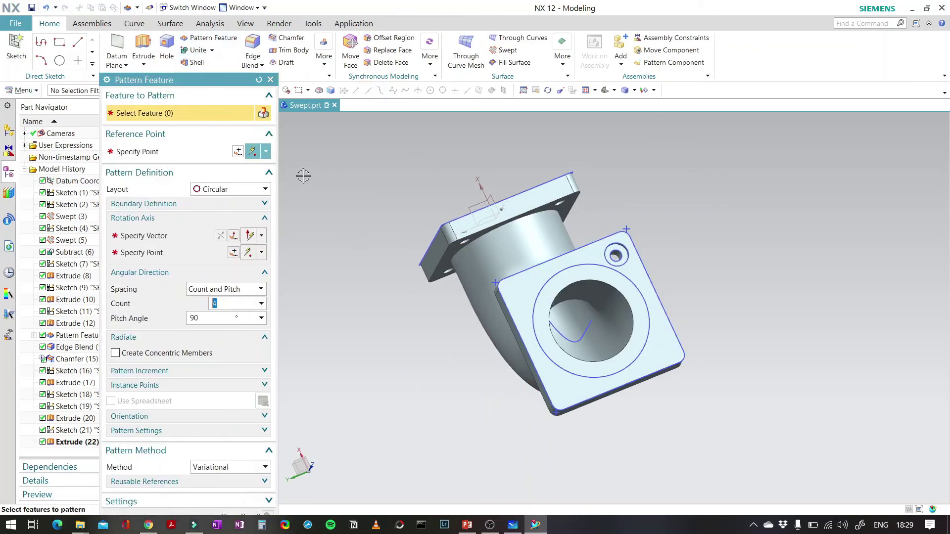
{"action": "left_click", "coordinate": [72, 419]}
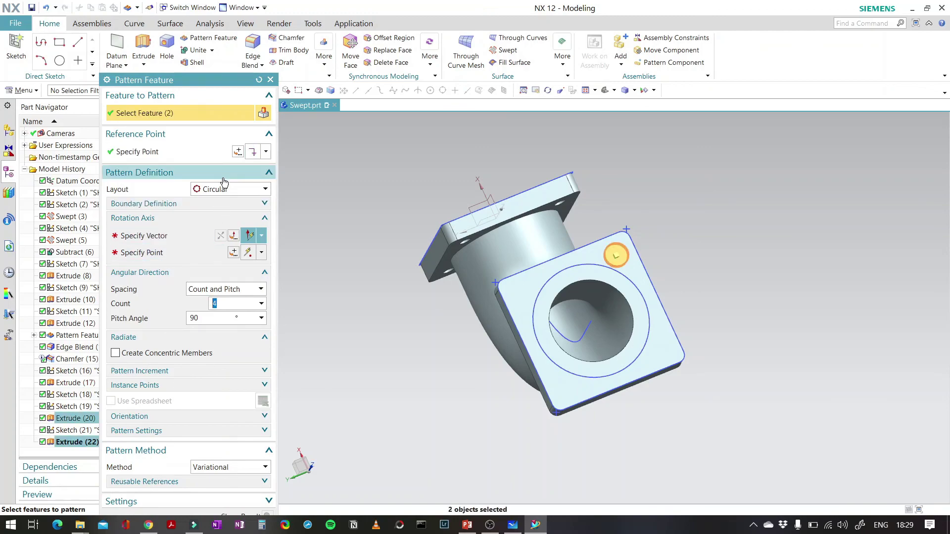
{"action": "middle_click_drag", "start_coordinate": [710, 209], "coordinate": [746, 225]}
{"action": "left_click", "coordinate": [154, 237]}
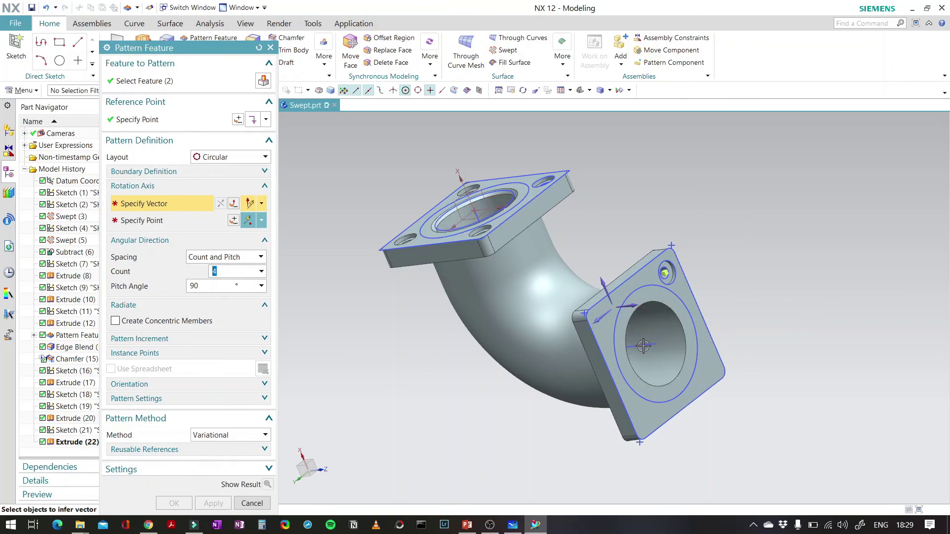
{"action": "left_click", "coordinate": [646, 345]}
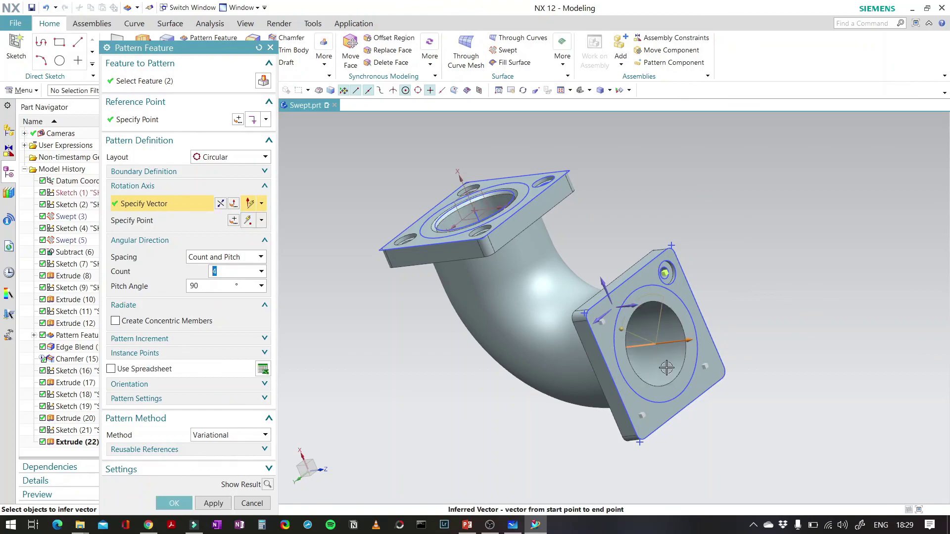
{"action": "left_click", "coordinate": [268, 485]}
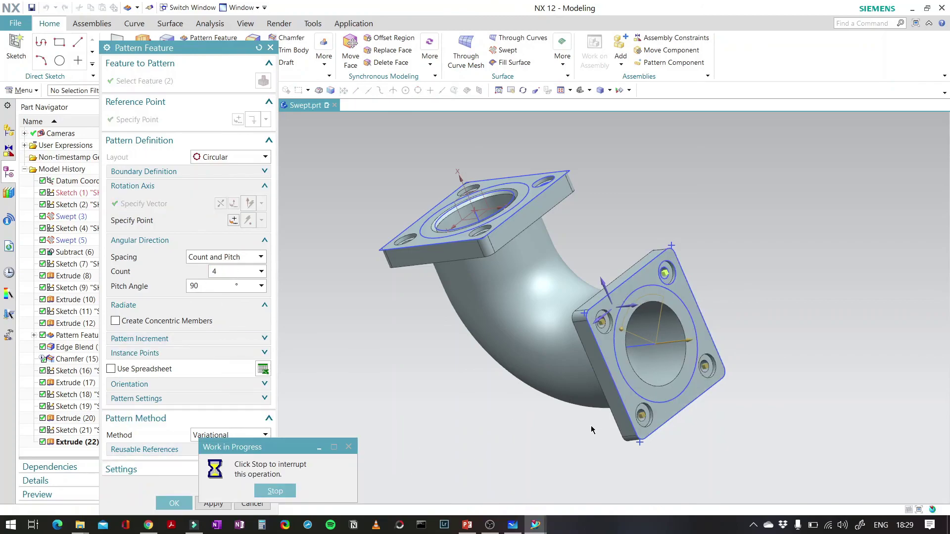
{"action": "left_click", "coordinate": [174, 503]}
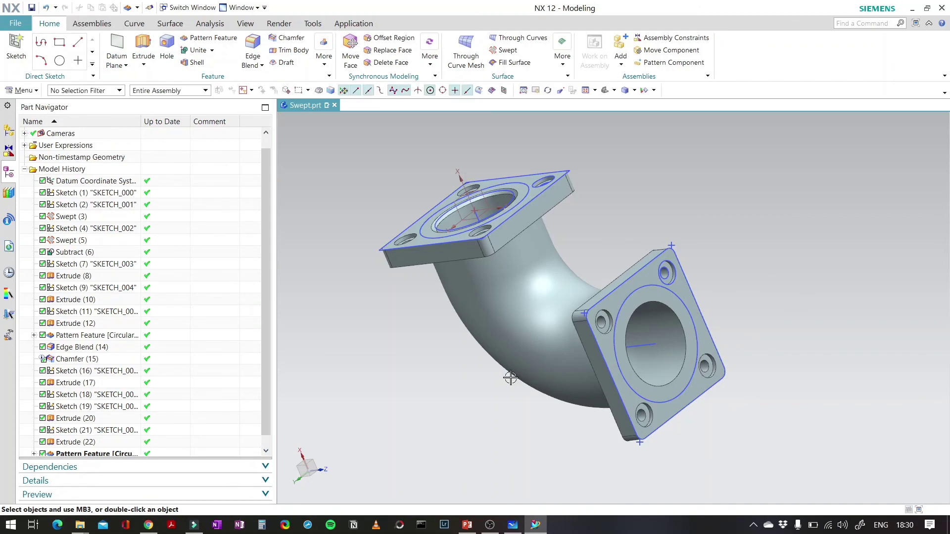
Chamfer the bore edge of the second flange with a symmetric 10 mm distance.
{"action": "left_click", "coordinate": [278, 40]}
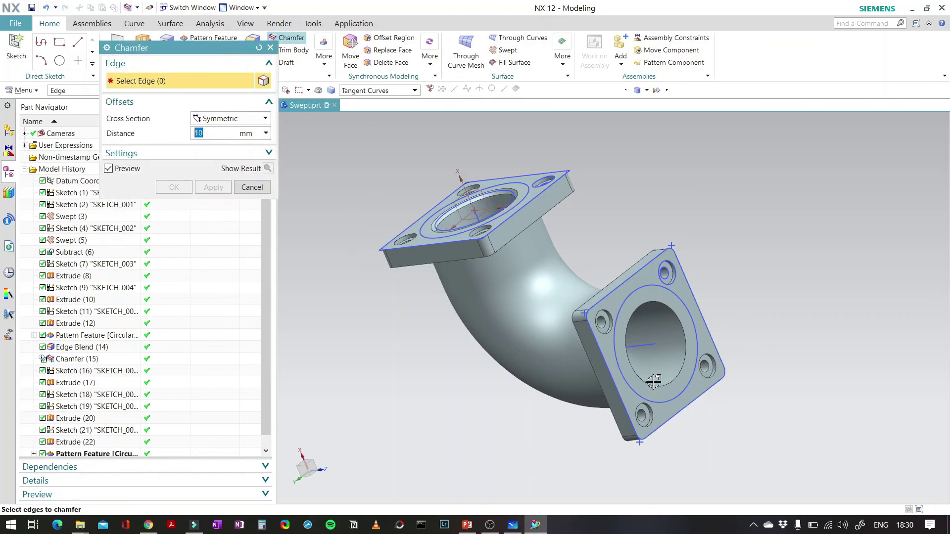
{"action": "left_click", "coordinate": [678, 317]}
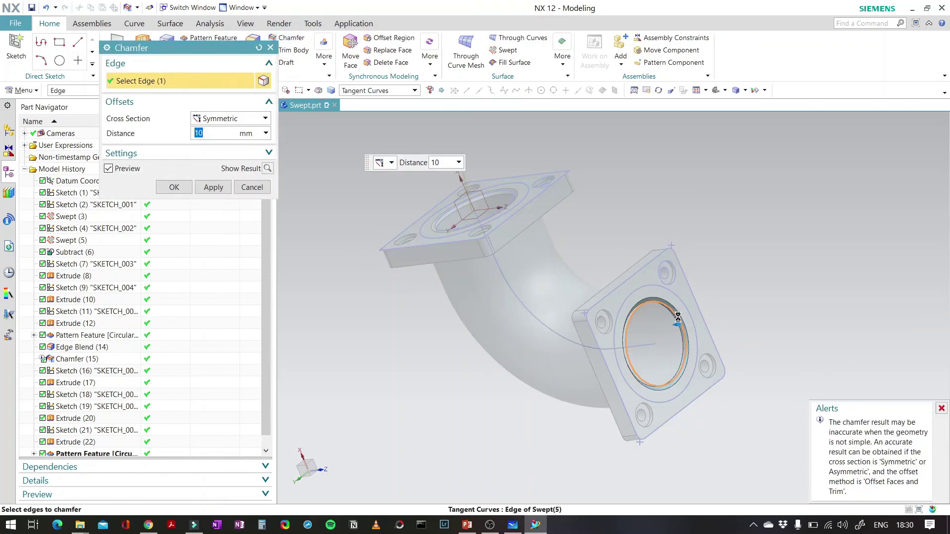
{"action": "left_click", "coordinate": [168, 186]}
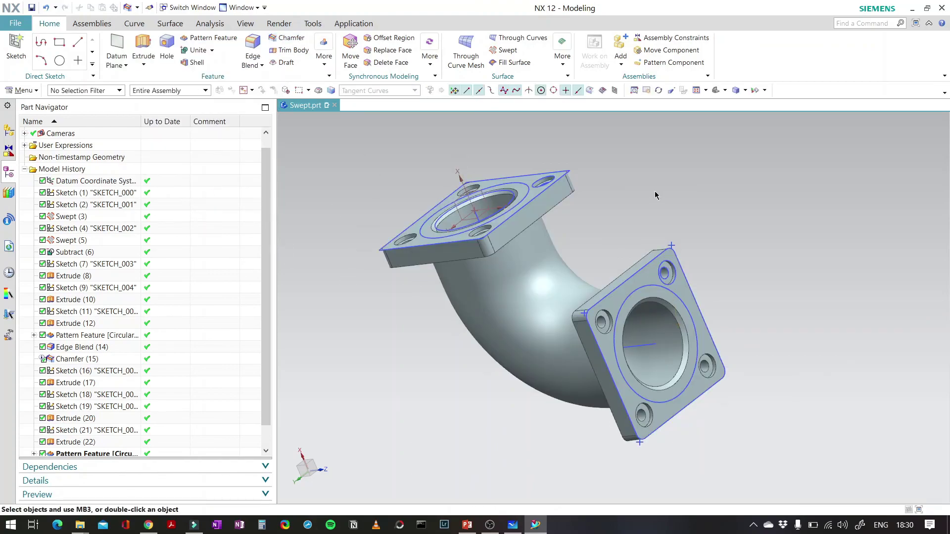
Hide all sketches and set the finished elbow to a trimetric view.
{"action": "key", "text": "ctrl+w"}
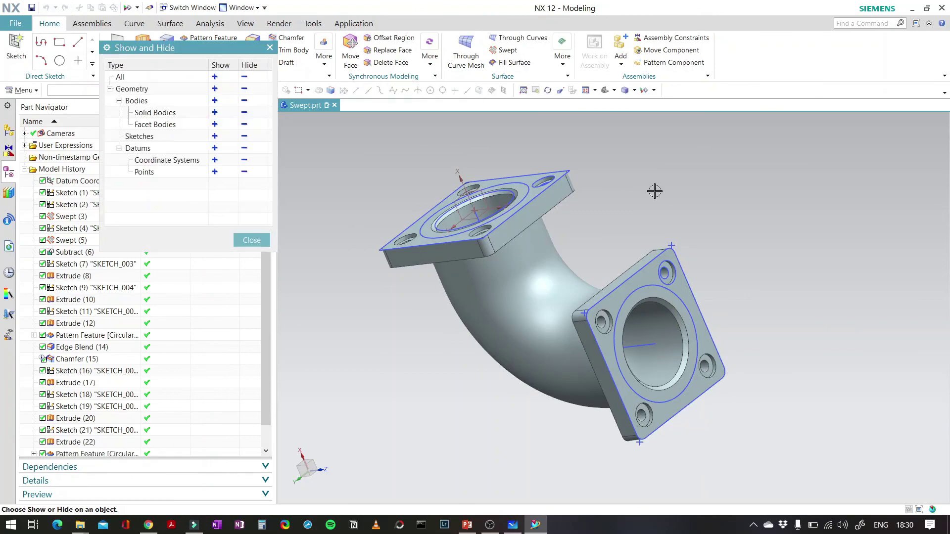
{"action": "left_click", "coordinate": [242, 138]}
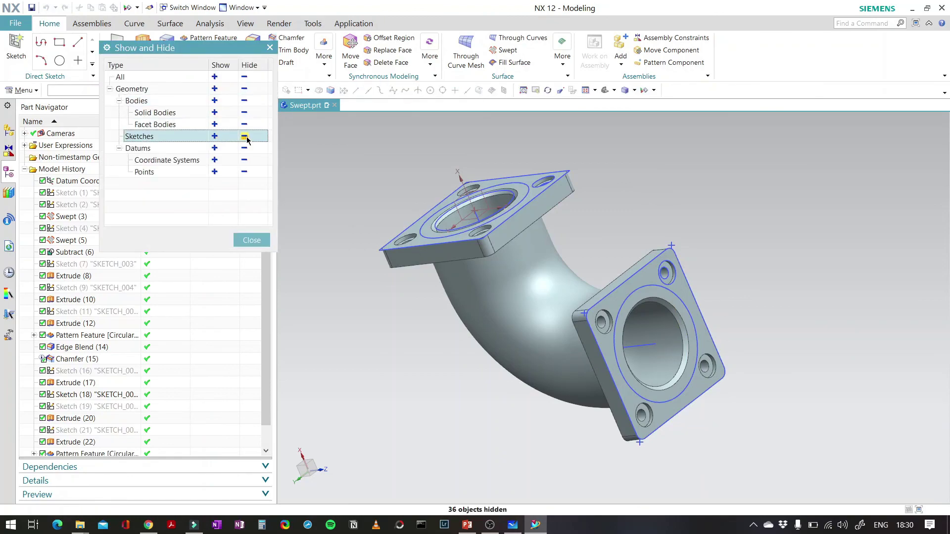
{"action": "left_click", "coordinate": [252, 240]}
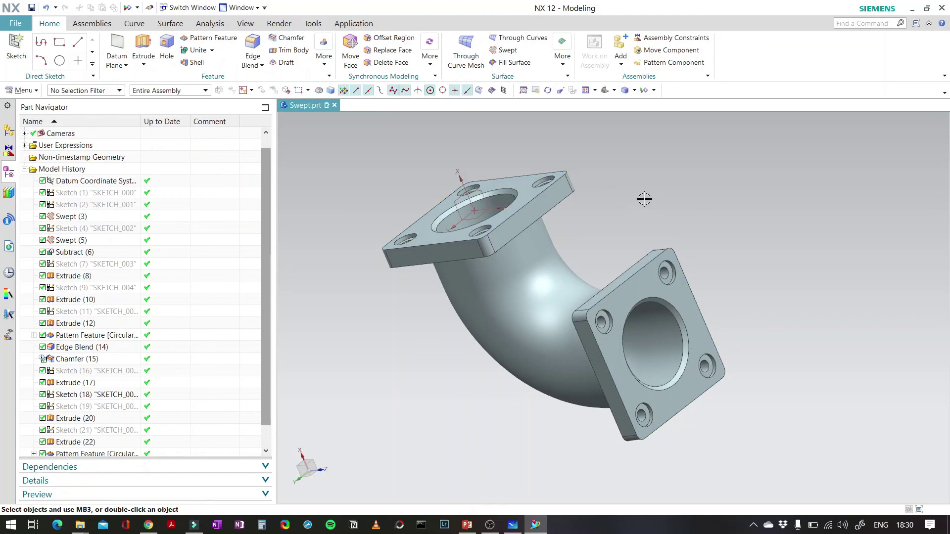
{"action": "middle_click_drag", "start_coordinate": [663, 202], "coordinate": [697, 220]}
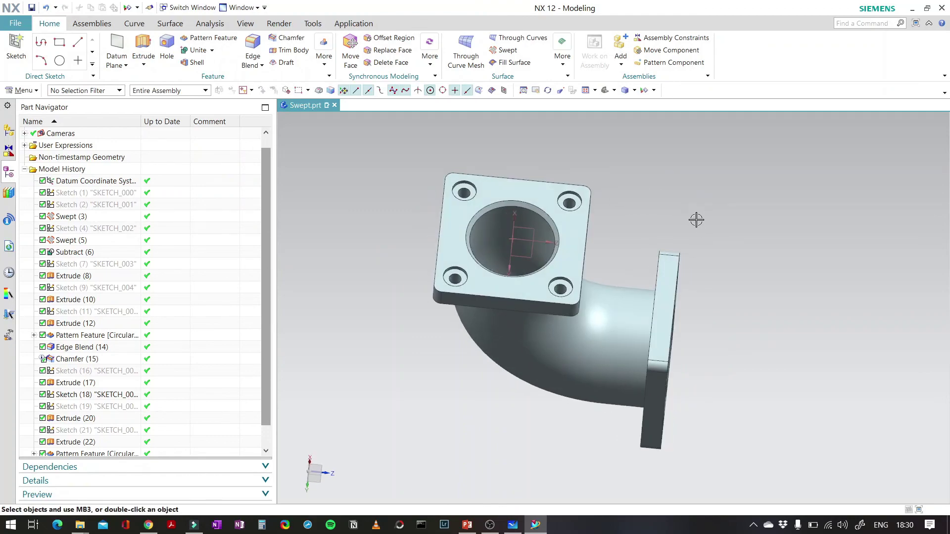
{"action": "key", "text": "Home"}
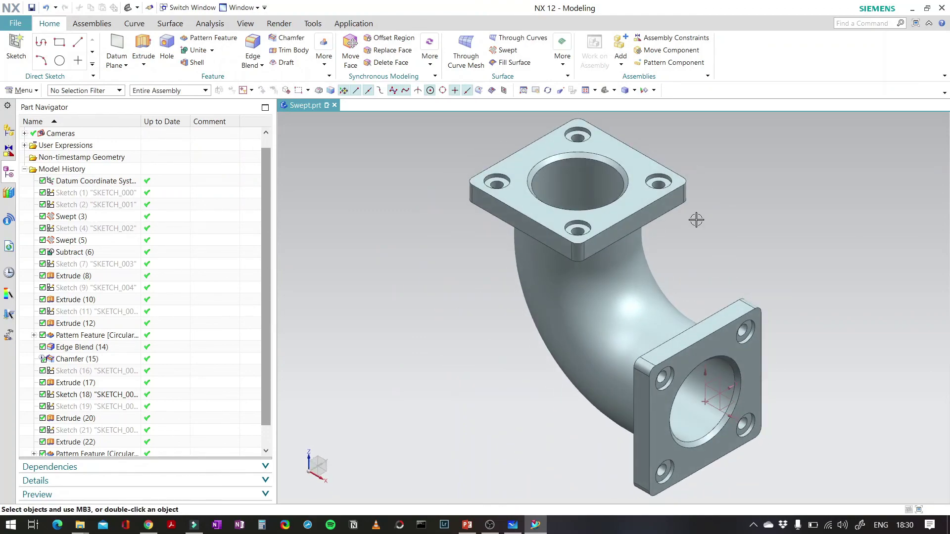